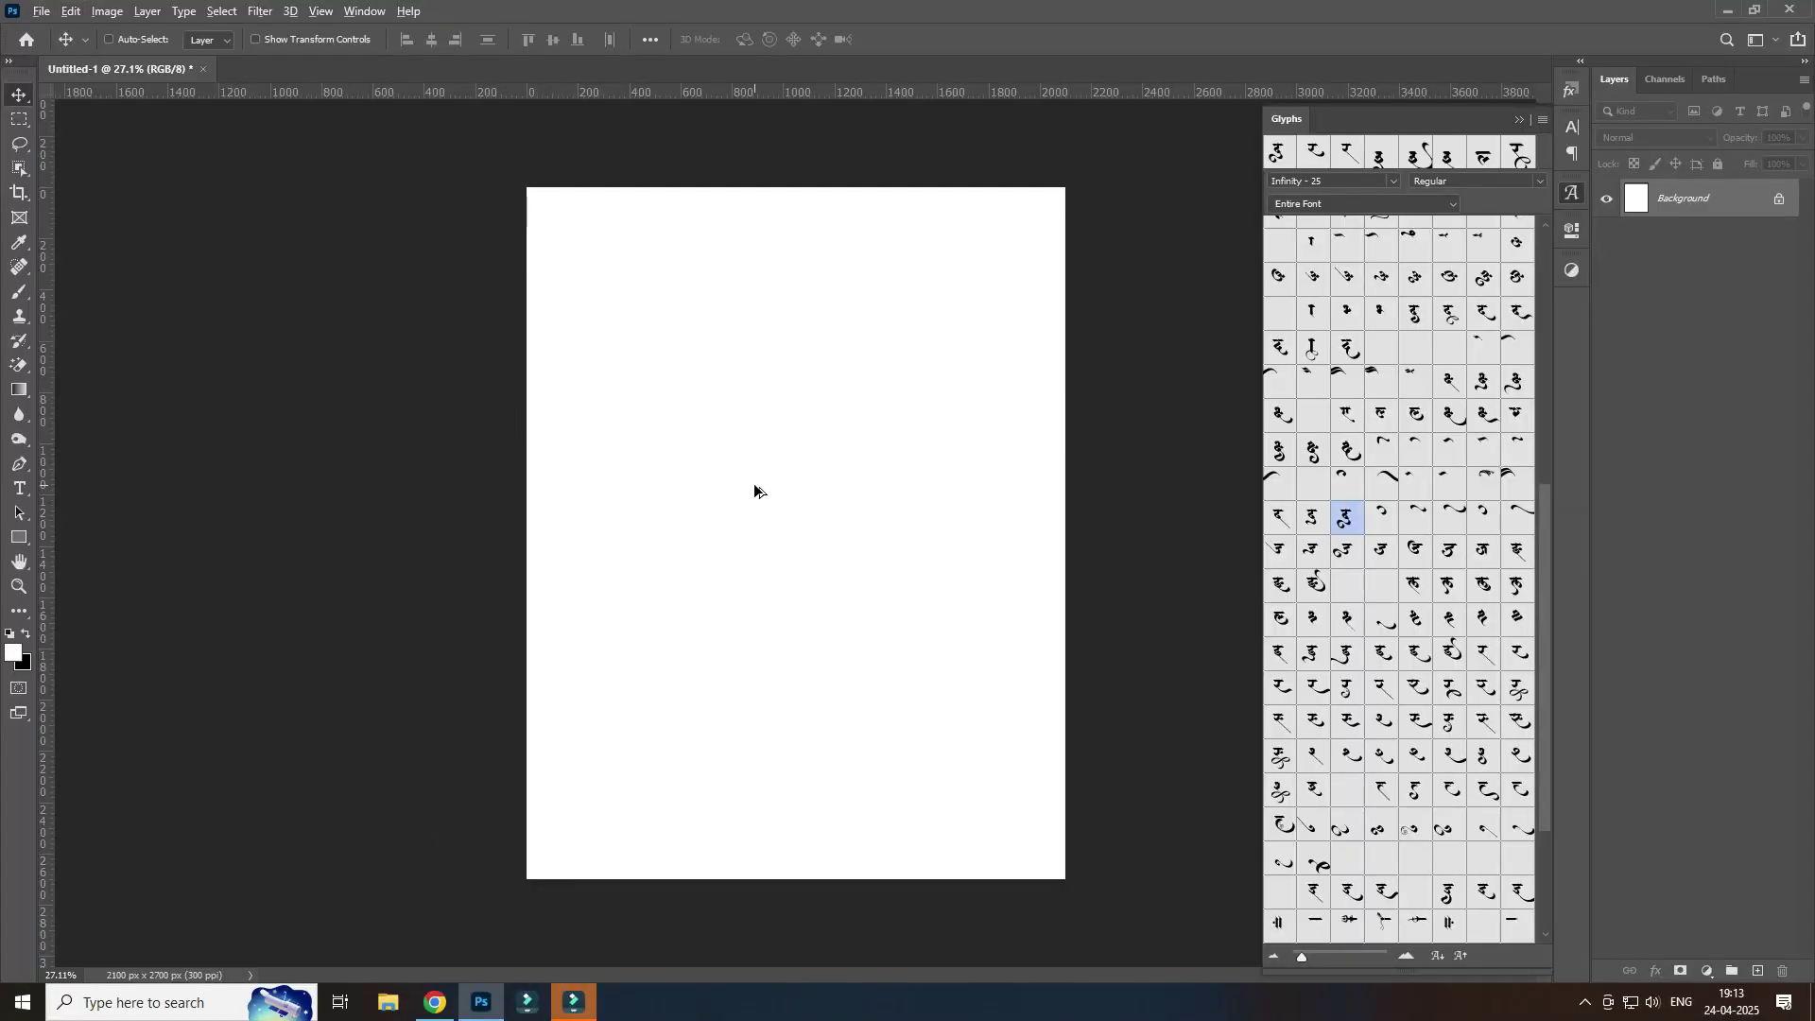
Step: Confirm the canvas is 2100 × 2700 px at 300 ppi and place a text cursor on the page
click(109, 11)
click(145, 149)
click(996, 487)
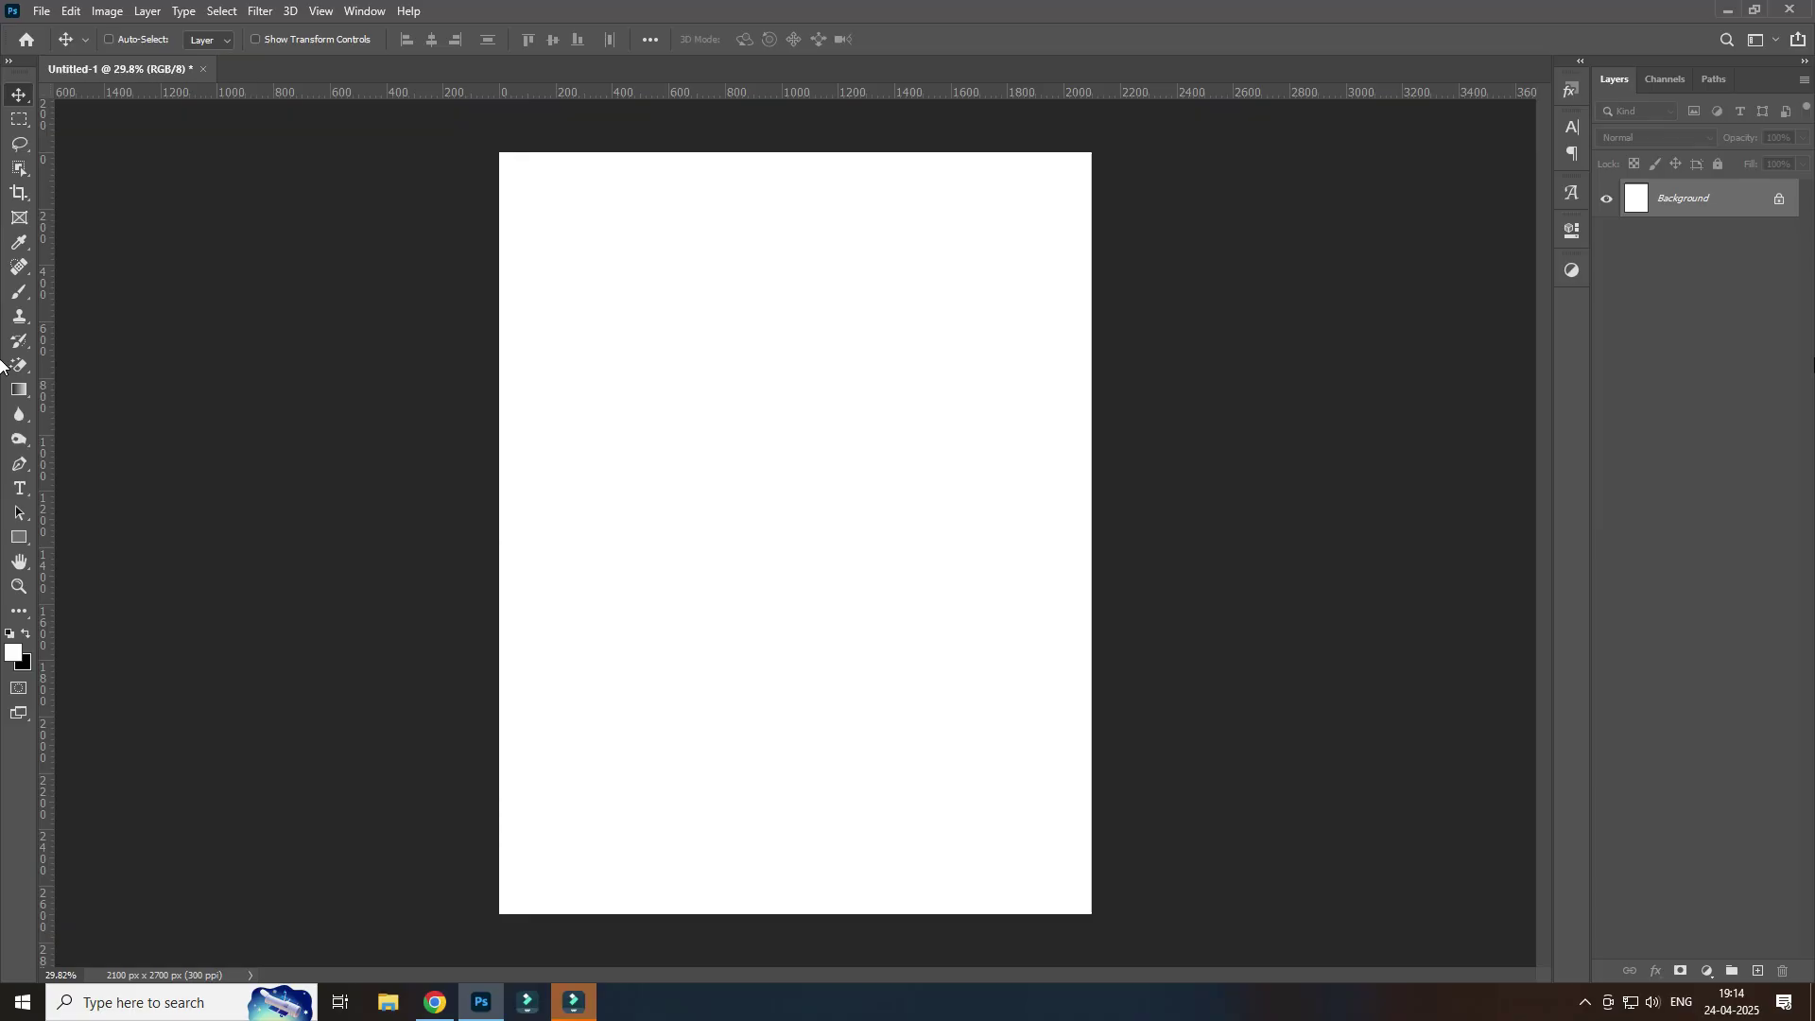
click(19, 488)
click(933, 856)
Step: Type the title 'महाराष्ट्र' in Infinity-25, using the font's alternate glyphs, and commit it
text(महा)
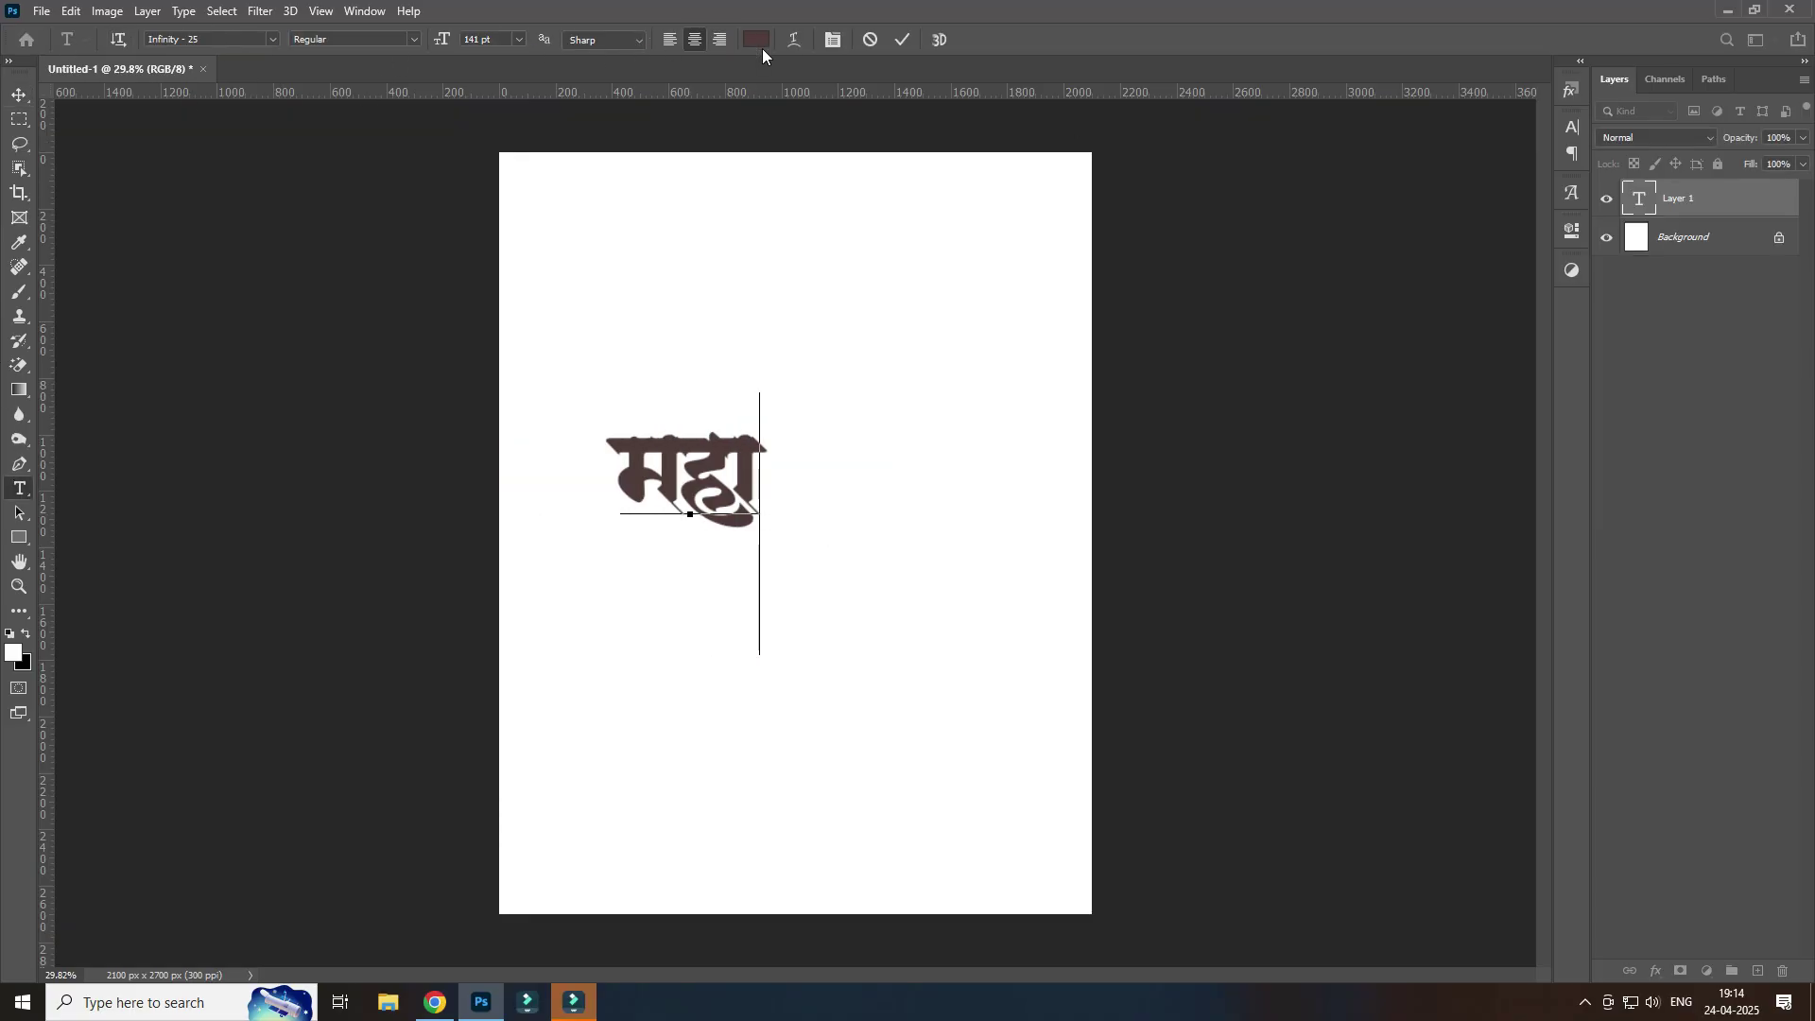
text(राष्ट्र)
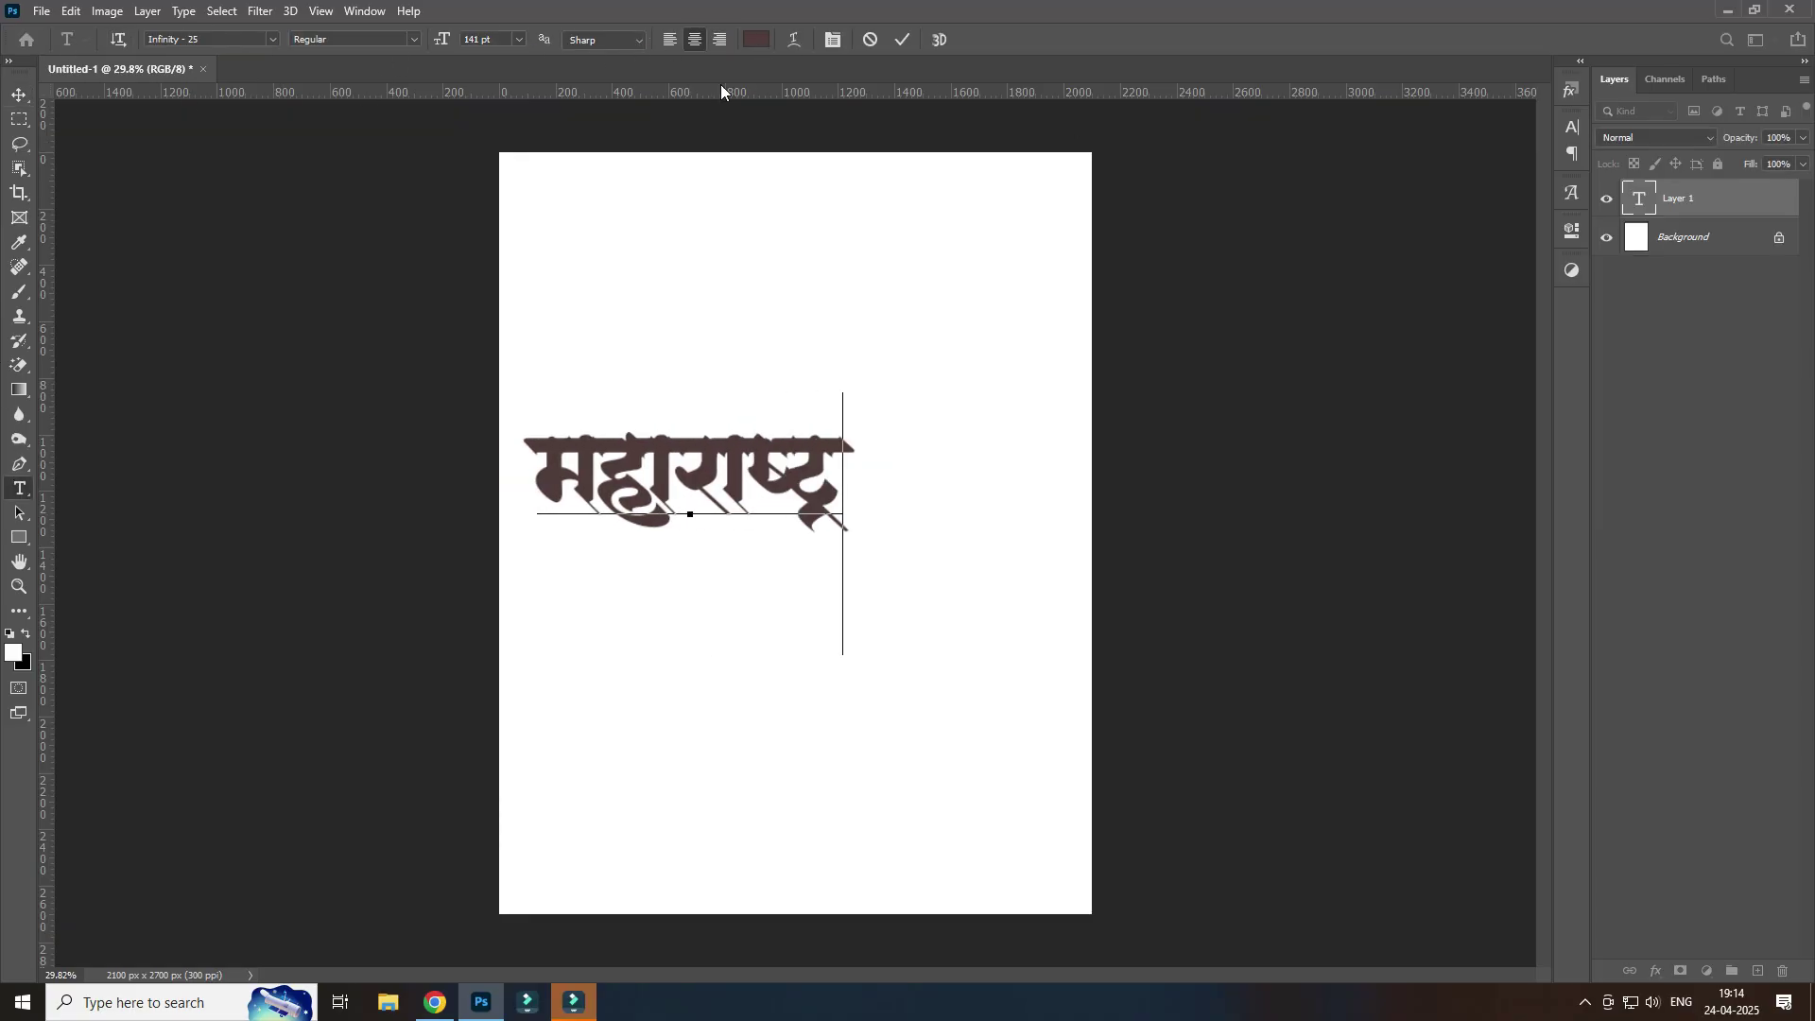
click(1572, 230)
click(1571, 191)
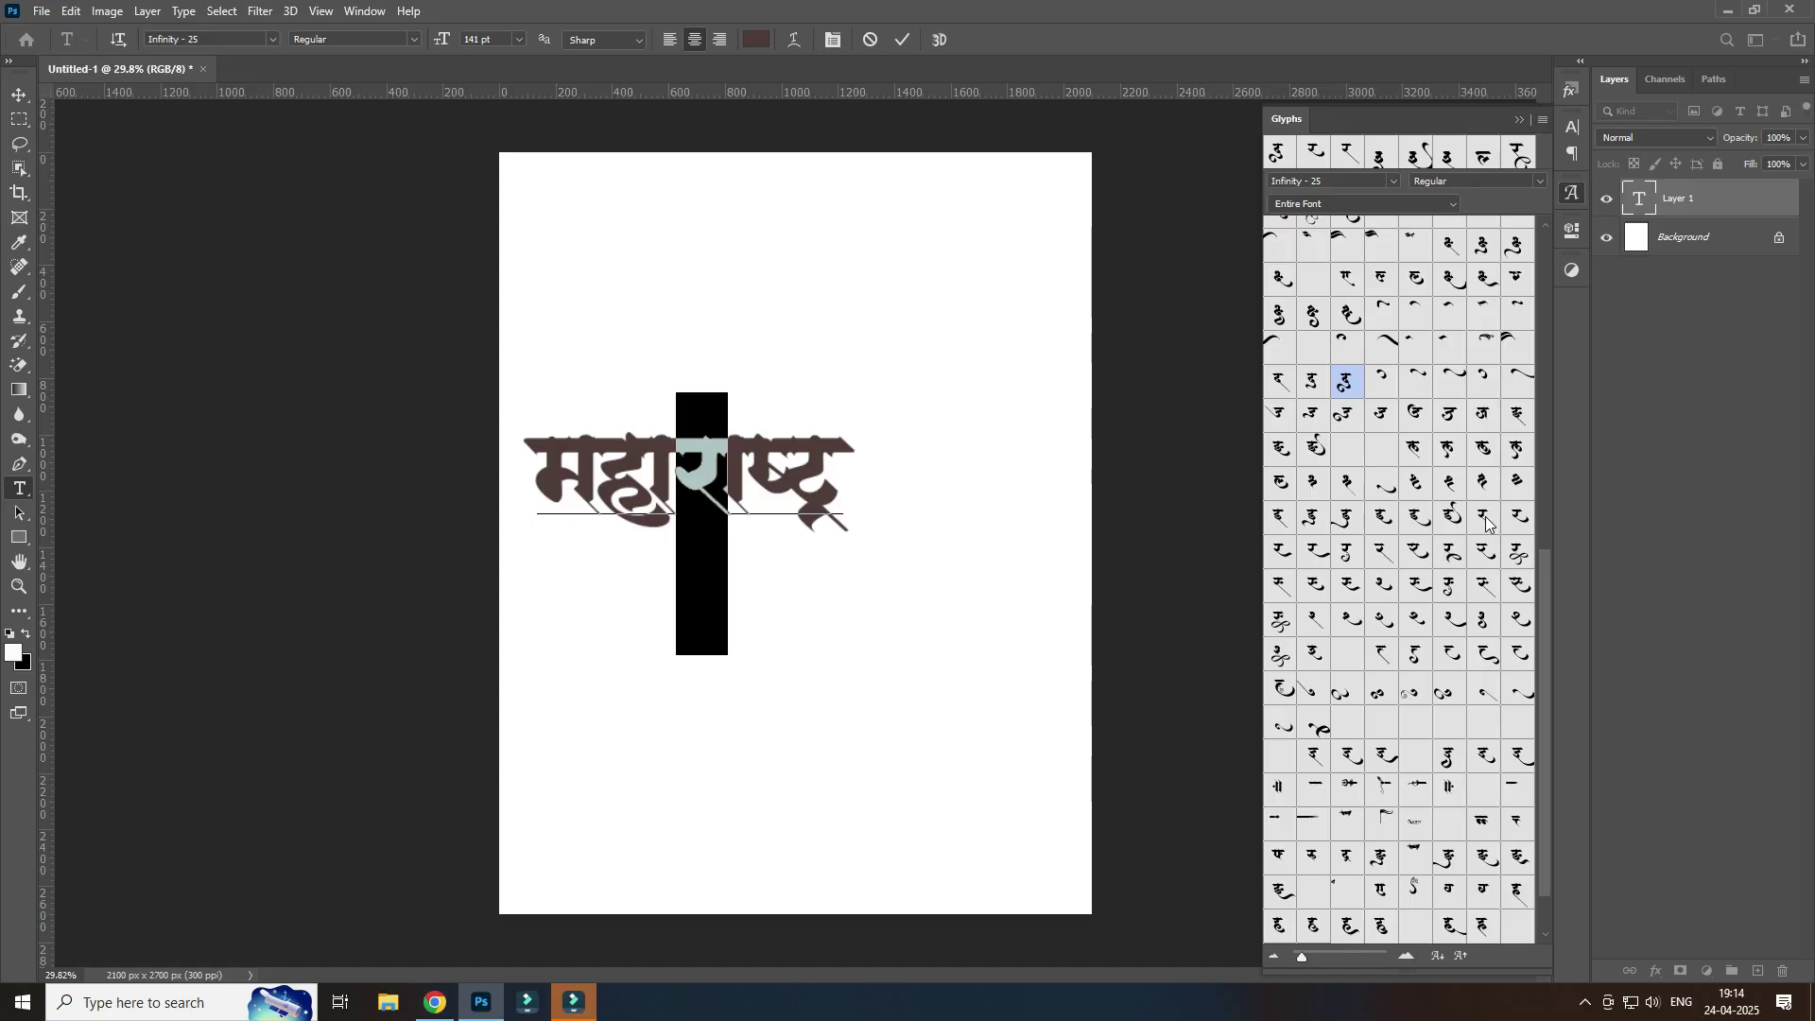
click(19, 95)
key(ctrl+0)
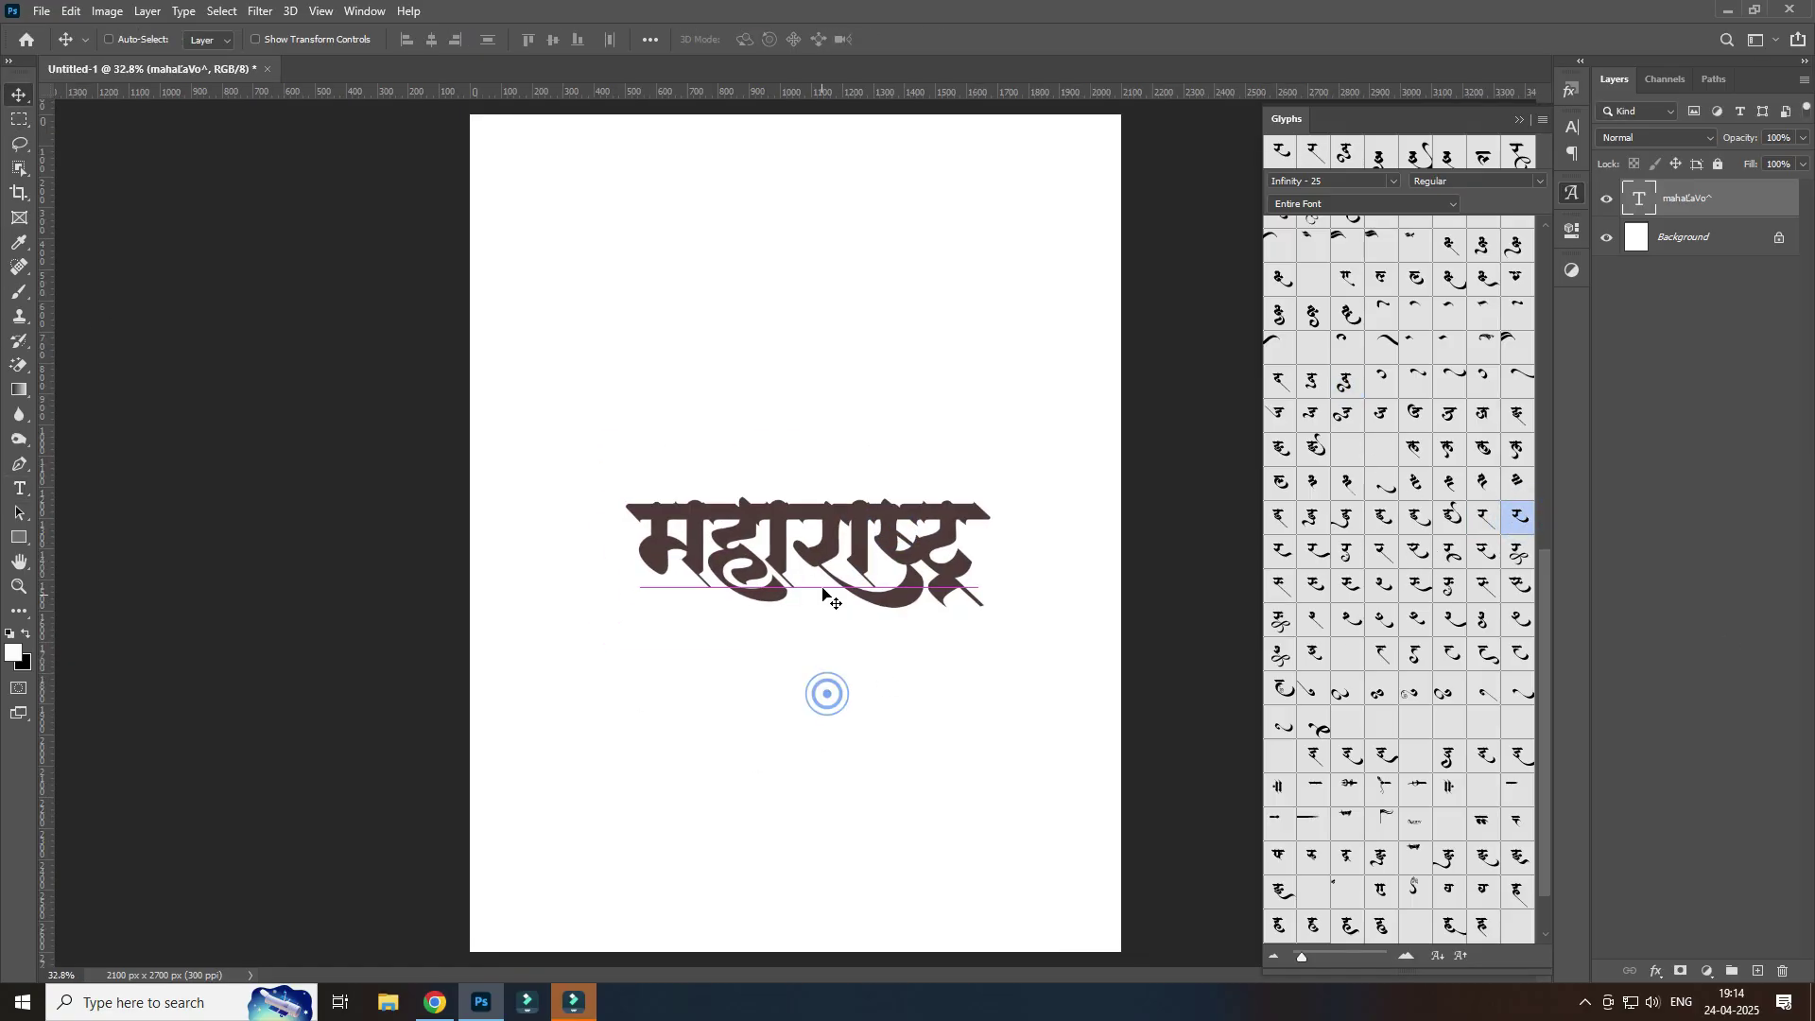
Step: Retype the duplicated title as a smaller 'दिनाच्या' line
drag(823, 588, 827, 693)
double_click(827, 693)
text(दिनाच्या)
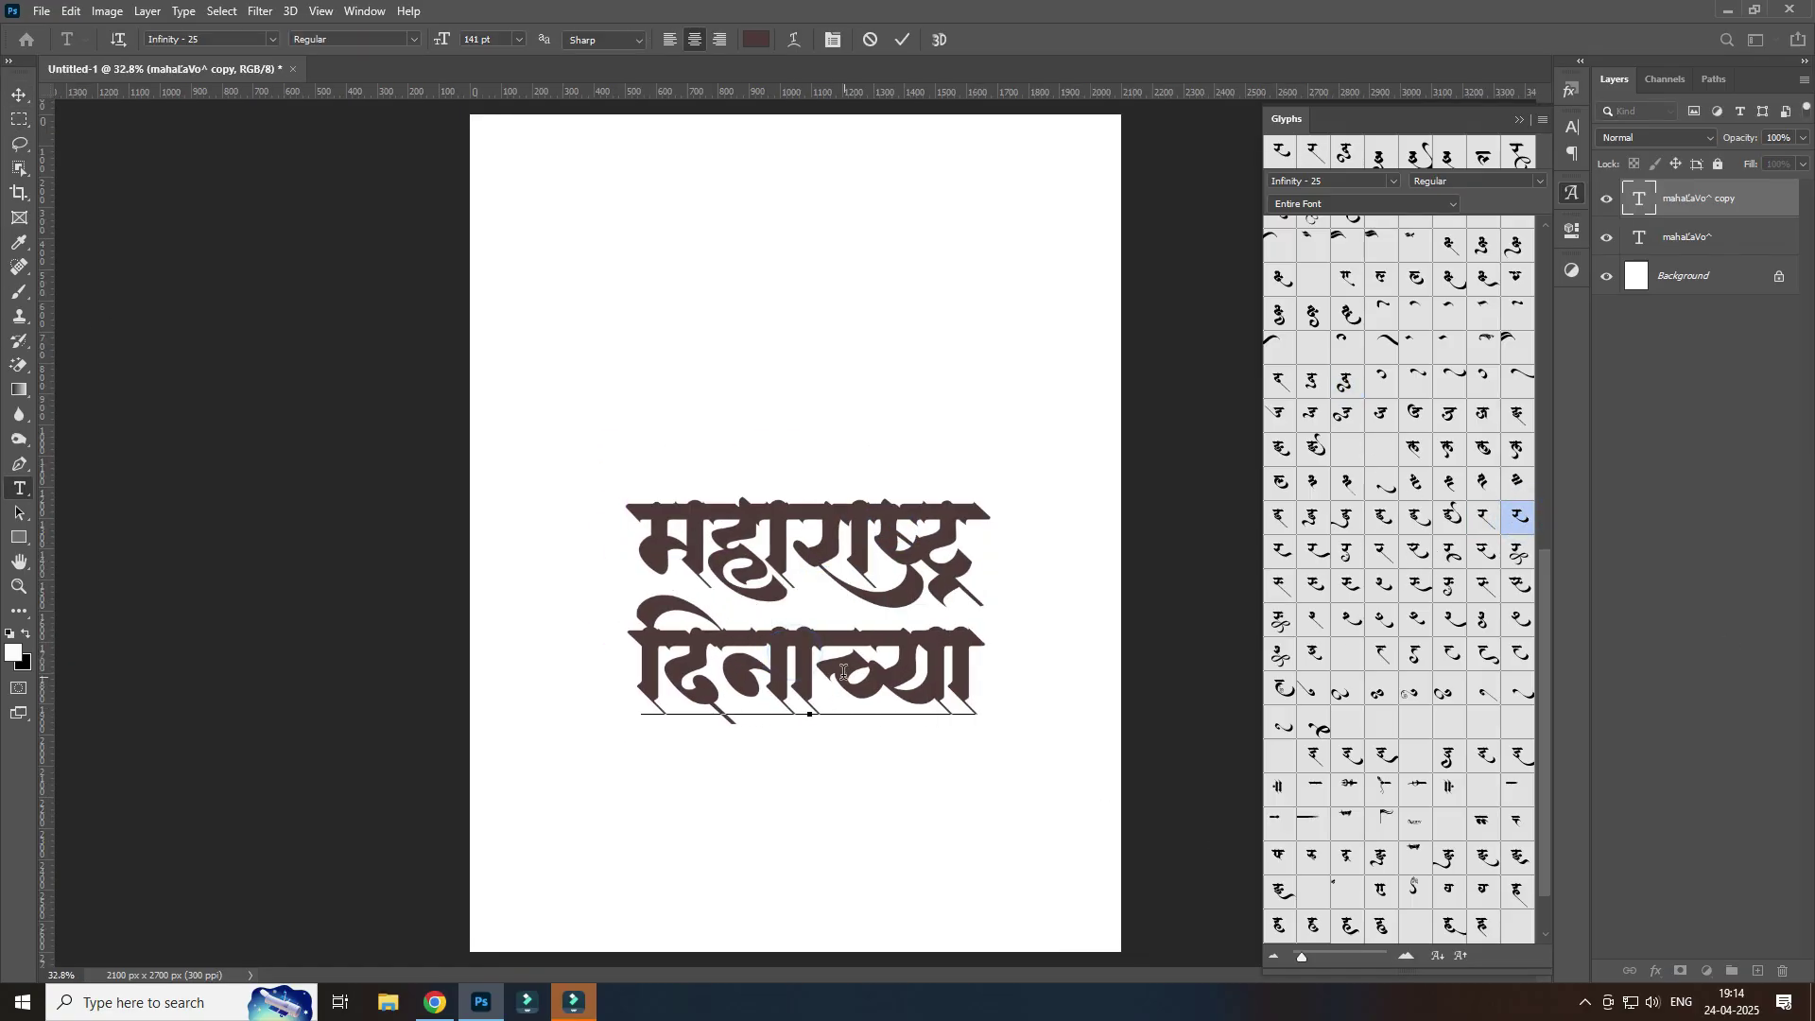
click(1572, 126)
click(1361, 184)
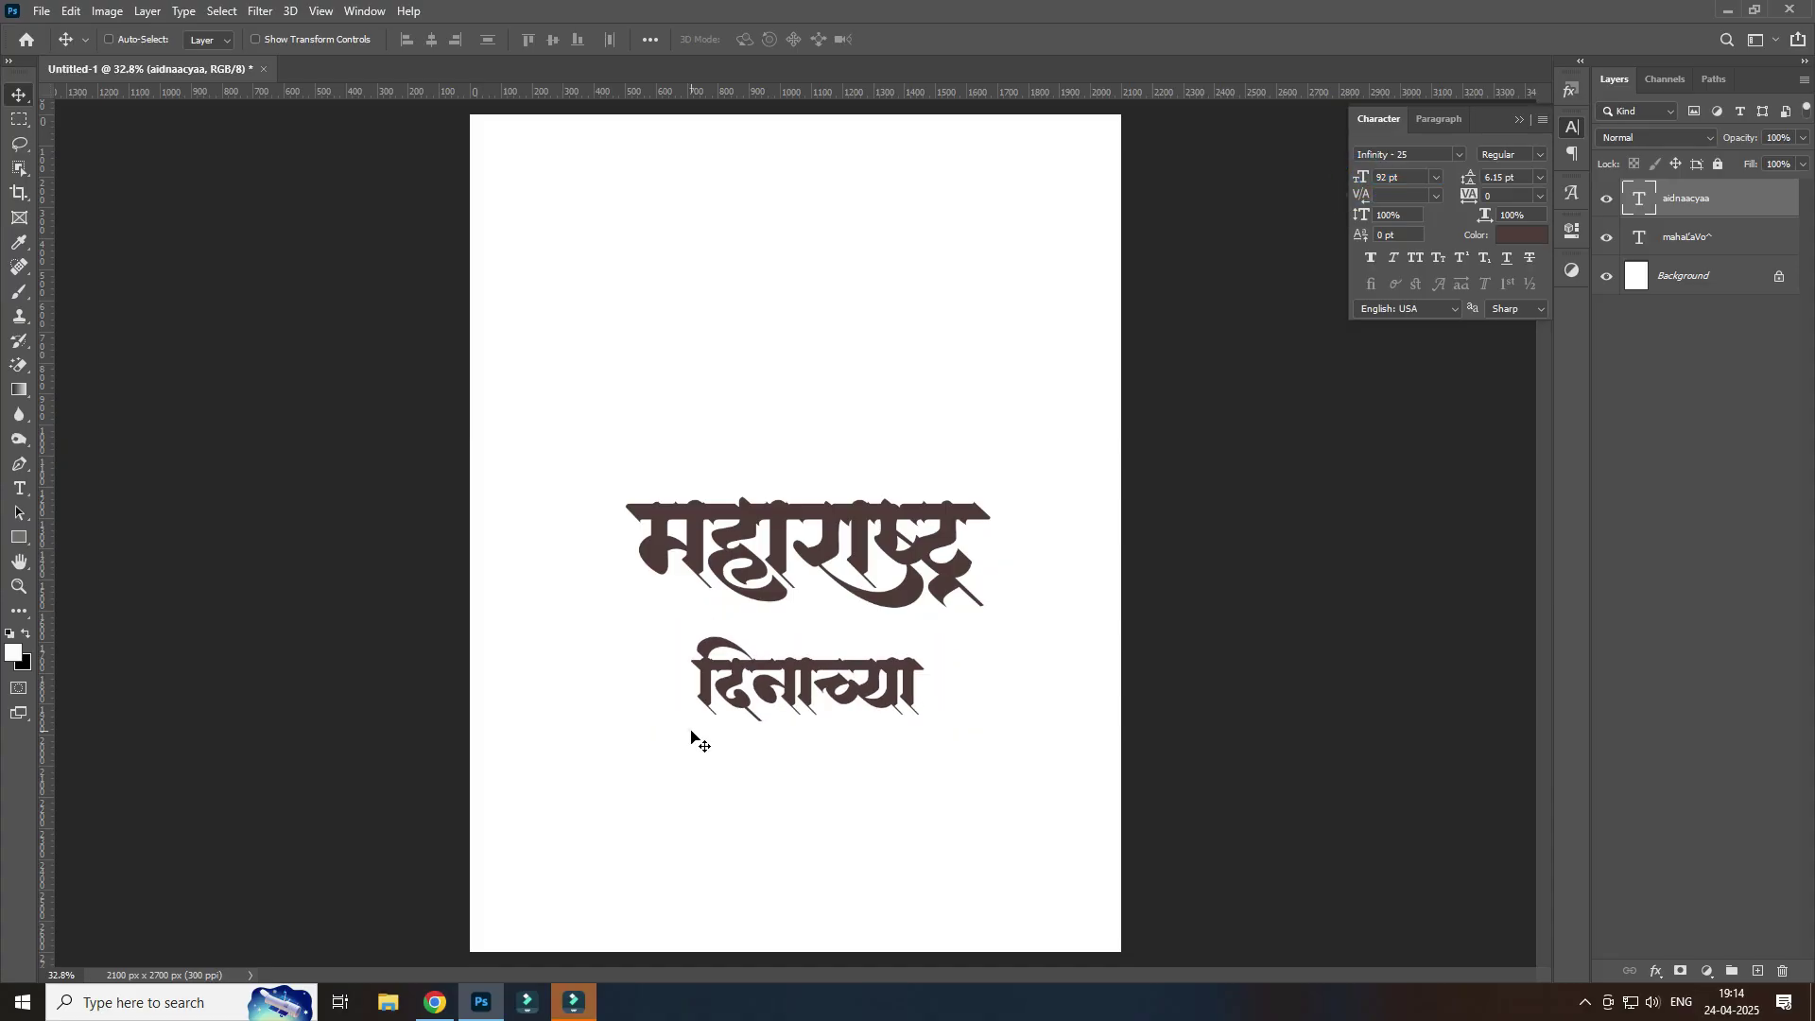
Step: Swap the title's first letter for a decorative swash glyph
scroll(690, 733, up, 5)
scroll(616, 519, down, 3)
scroll(616, 519, down, 3)
ctrl+shift+click(616, 519)
scroll(749, 491, up, 4)
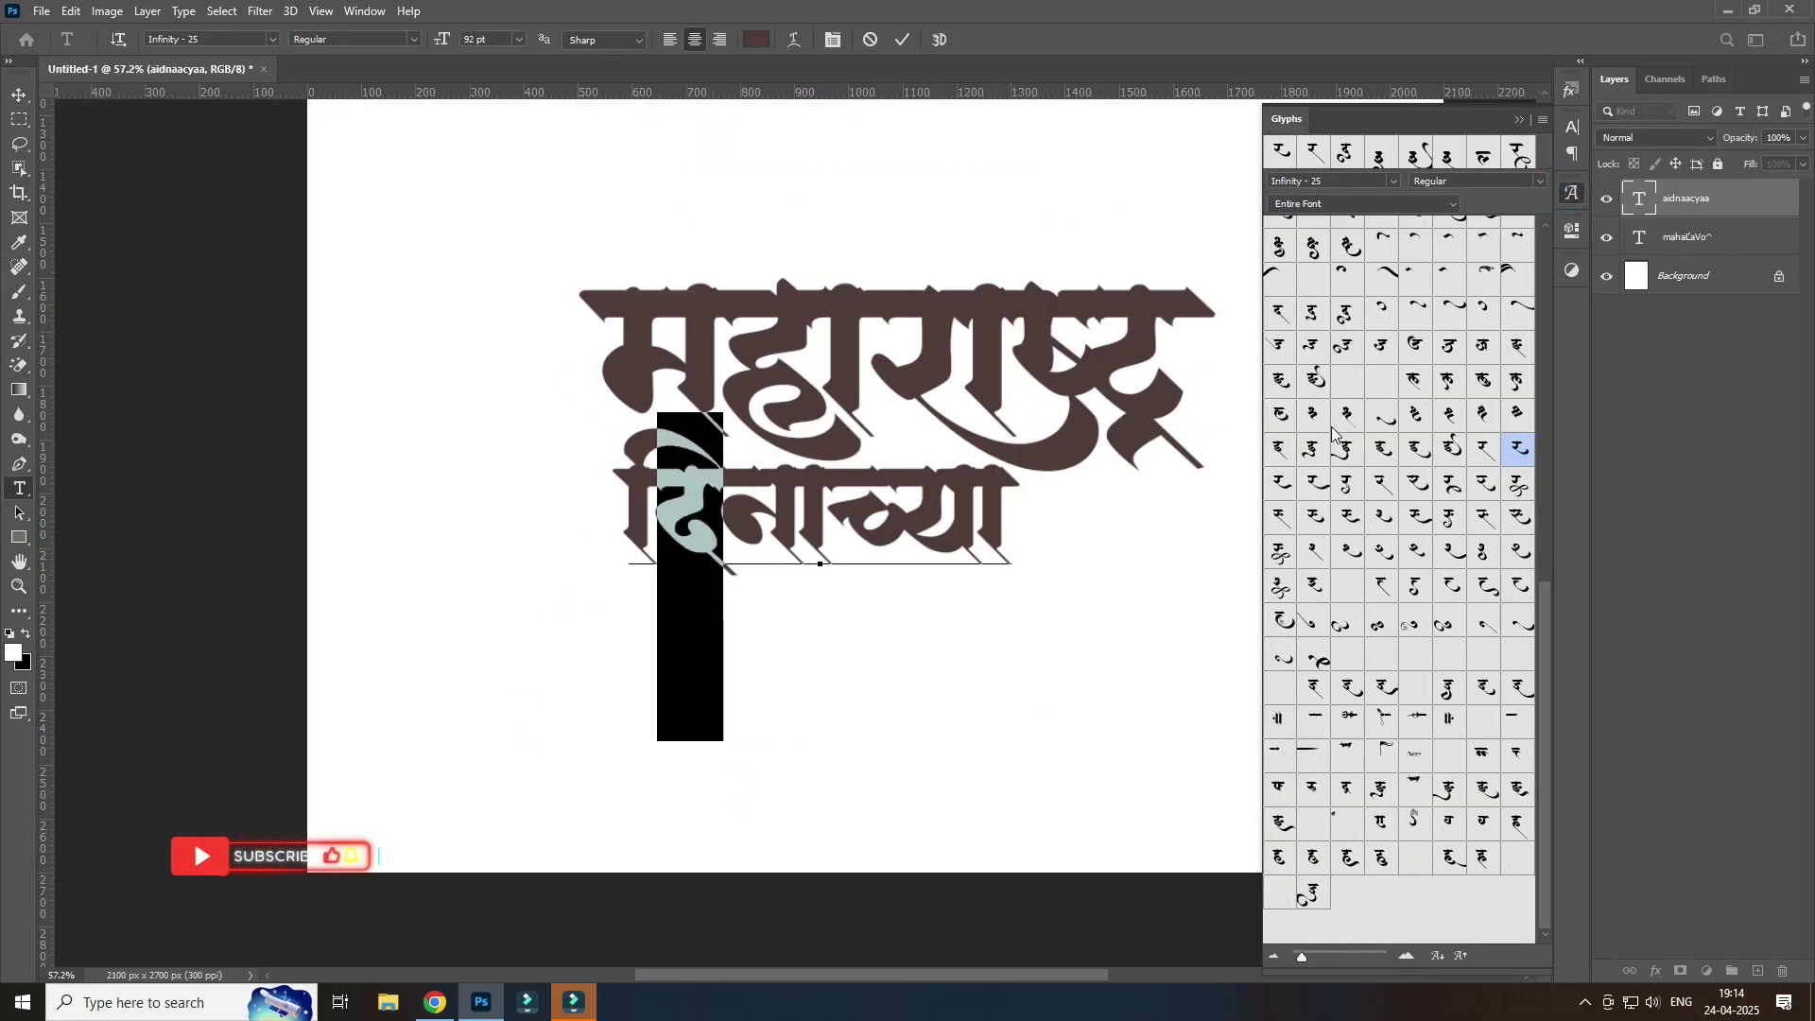
double_click(1346, 313)
key(ctrl+Return)
Step: Shift the title text slightly lower on the page
scroll(844, 567, down, 3)
drag(844, 567, 844, 612)
scroll(844, 611, up, 3)
scroll(822, 567, down, 2)
Step: Type 'सर्वांना मन:पूर्वक' in Poppins SemiBold and drag it down below दिनाच्या
key(t)
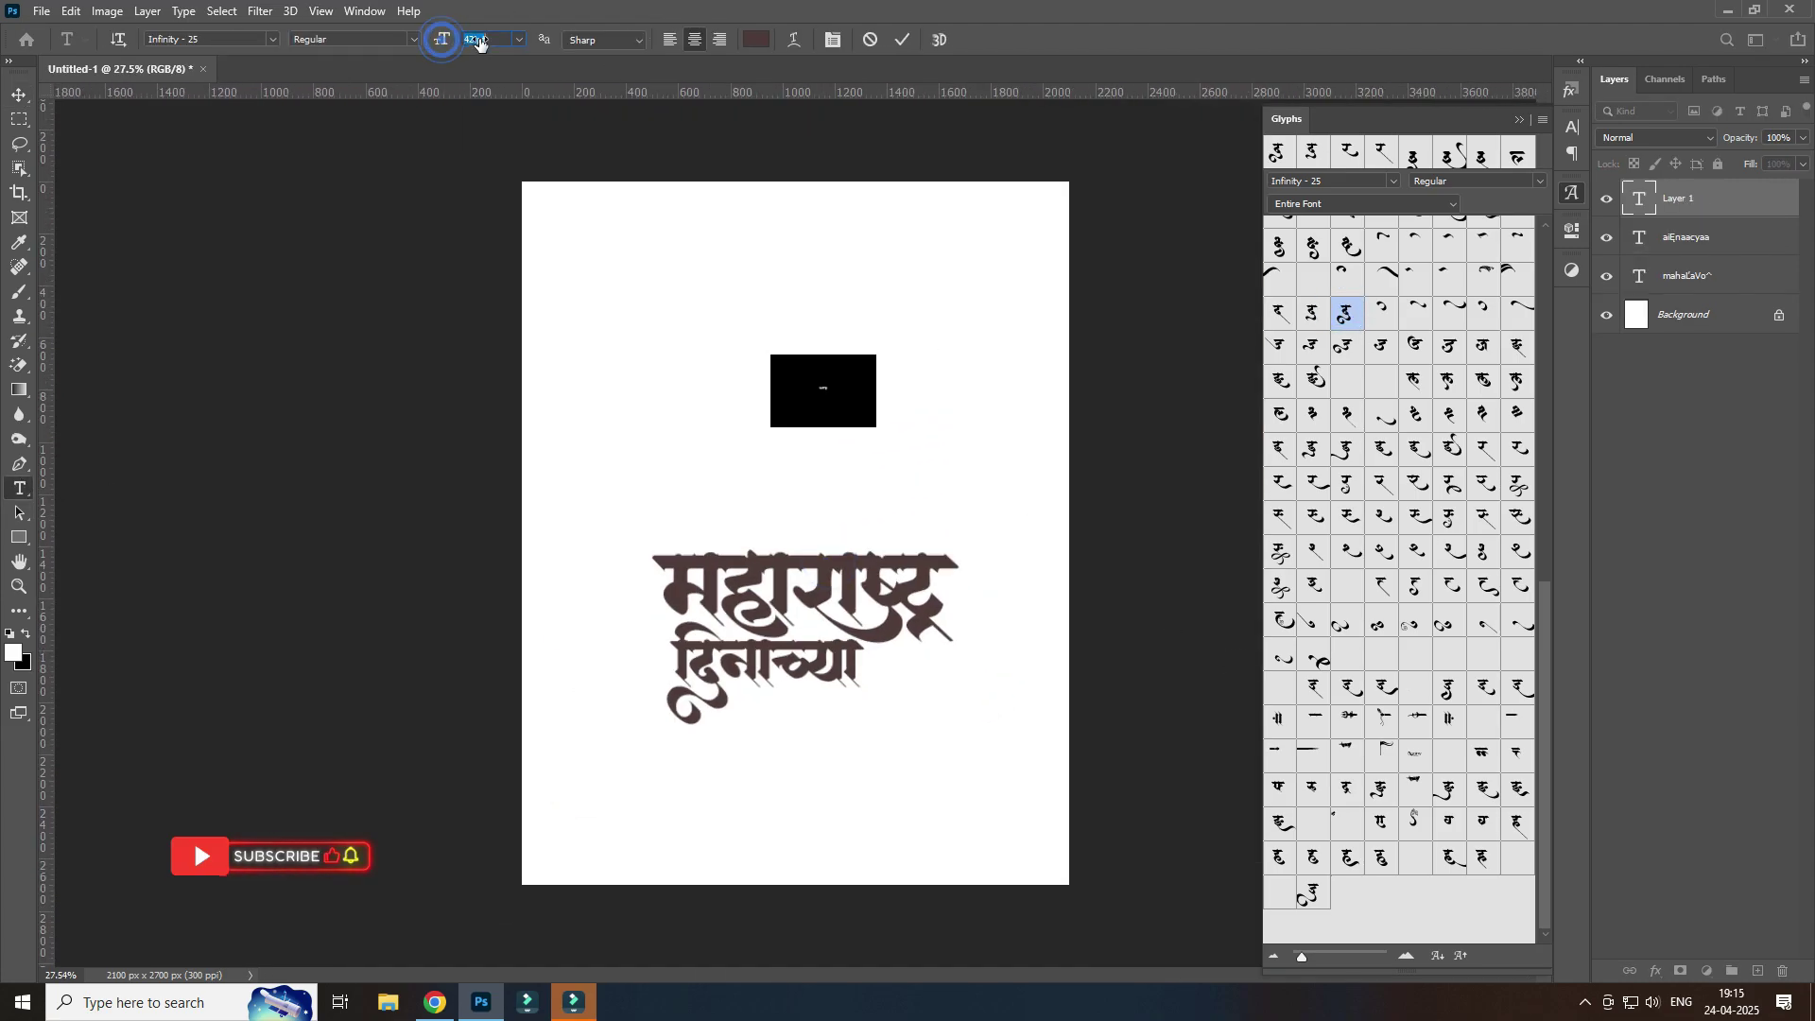
click(272, 39)
text(Poppins)
click(466, 277)
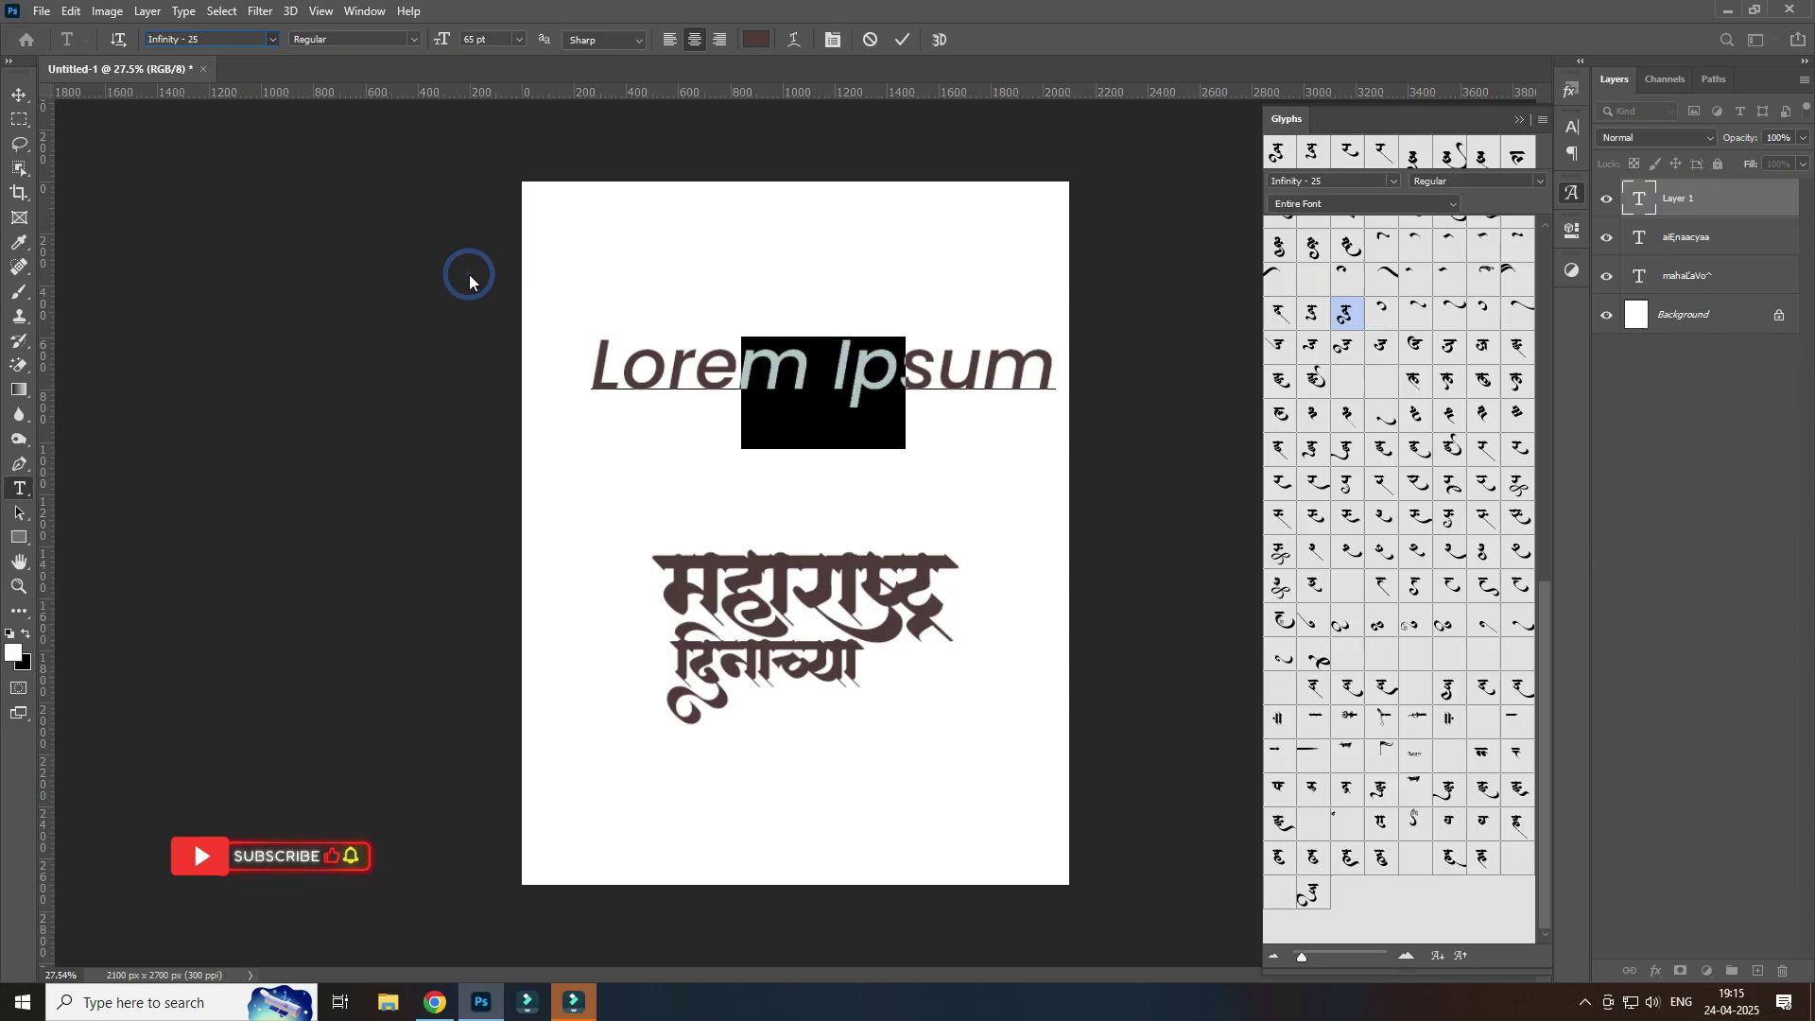
key(BackSpace)
text(सर्वांना manpurv)
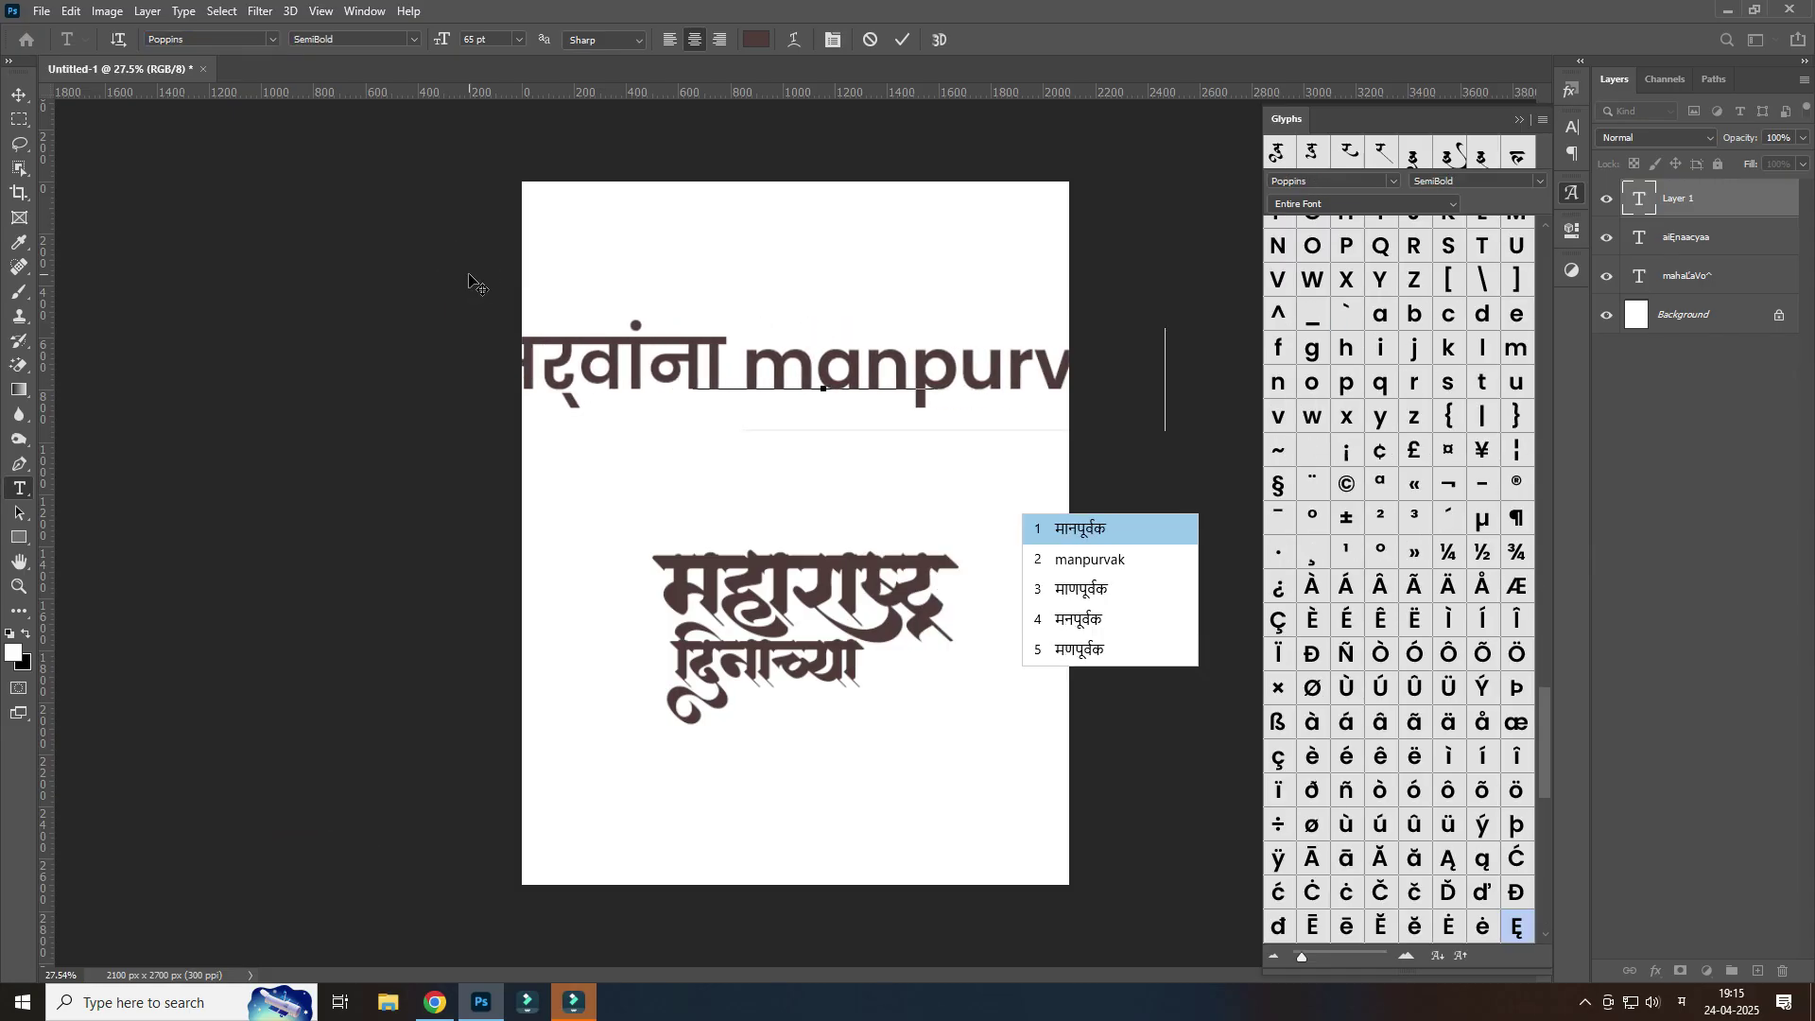
text(:)
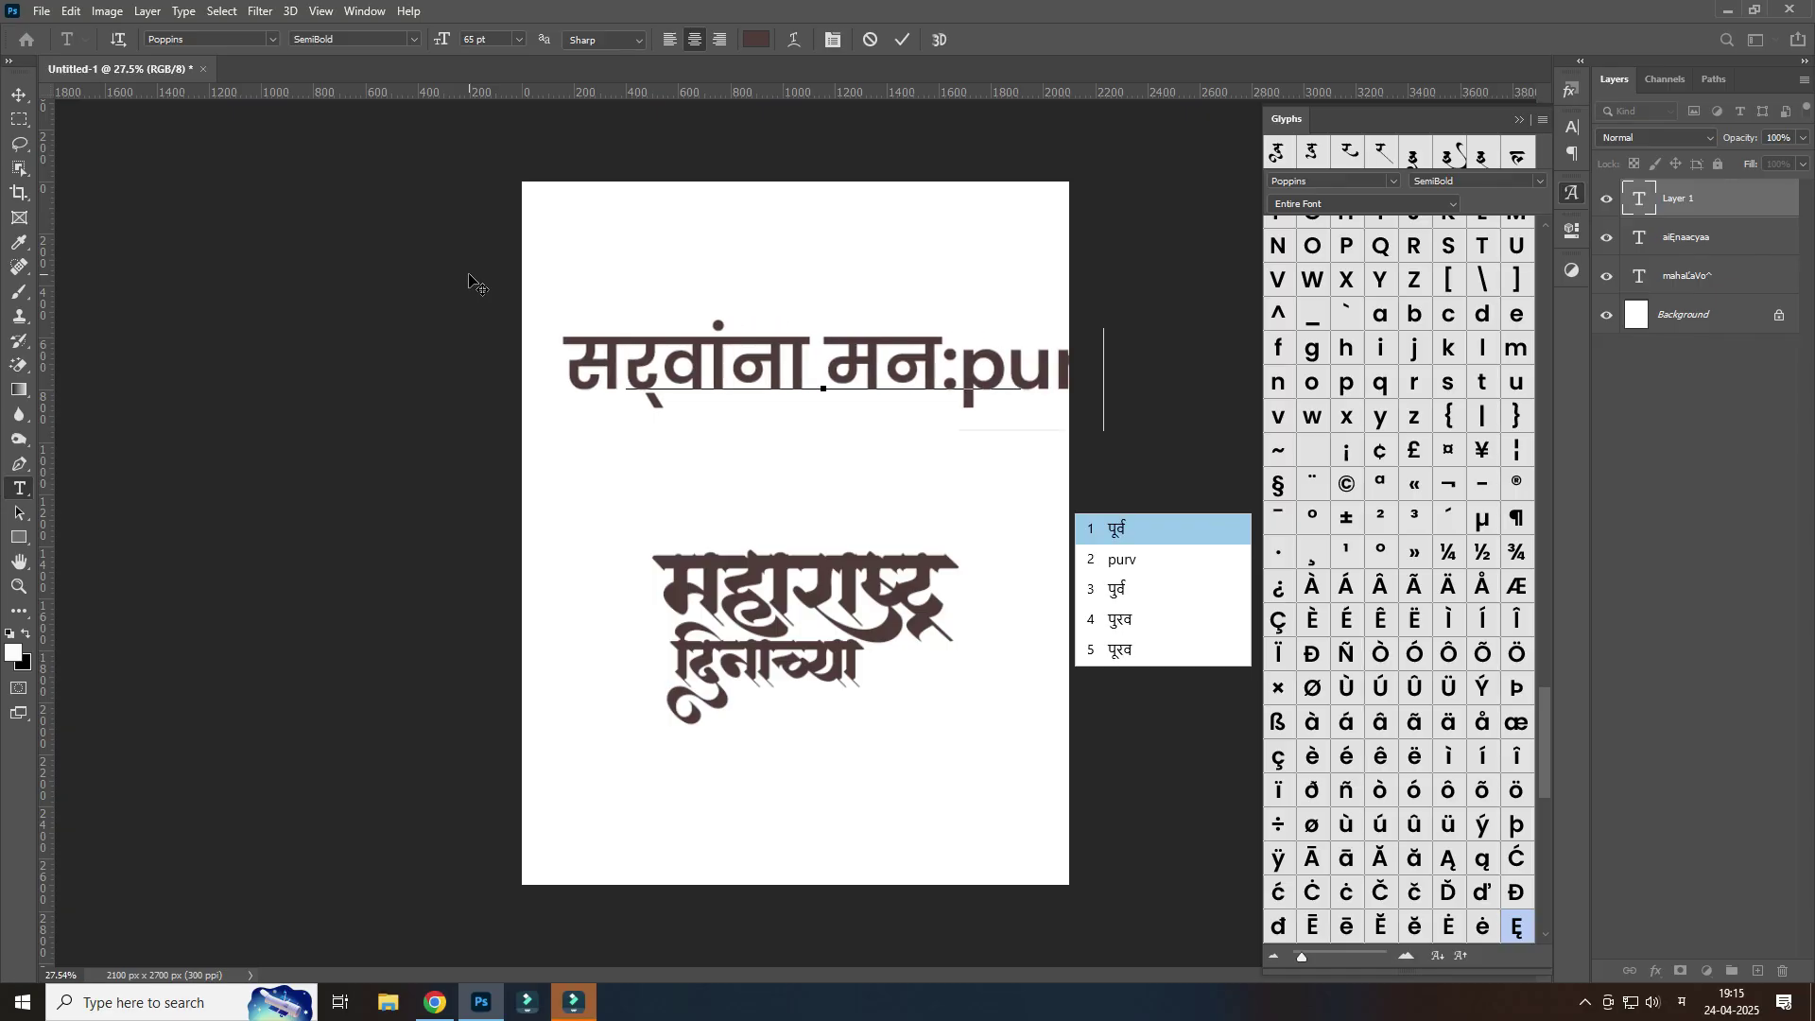
text(ak)
key(ctrl+Return)
key(v)
drag(804, 363, 765, 804)
click(1572, 125)
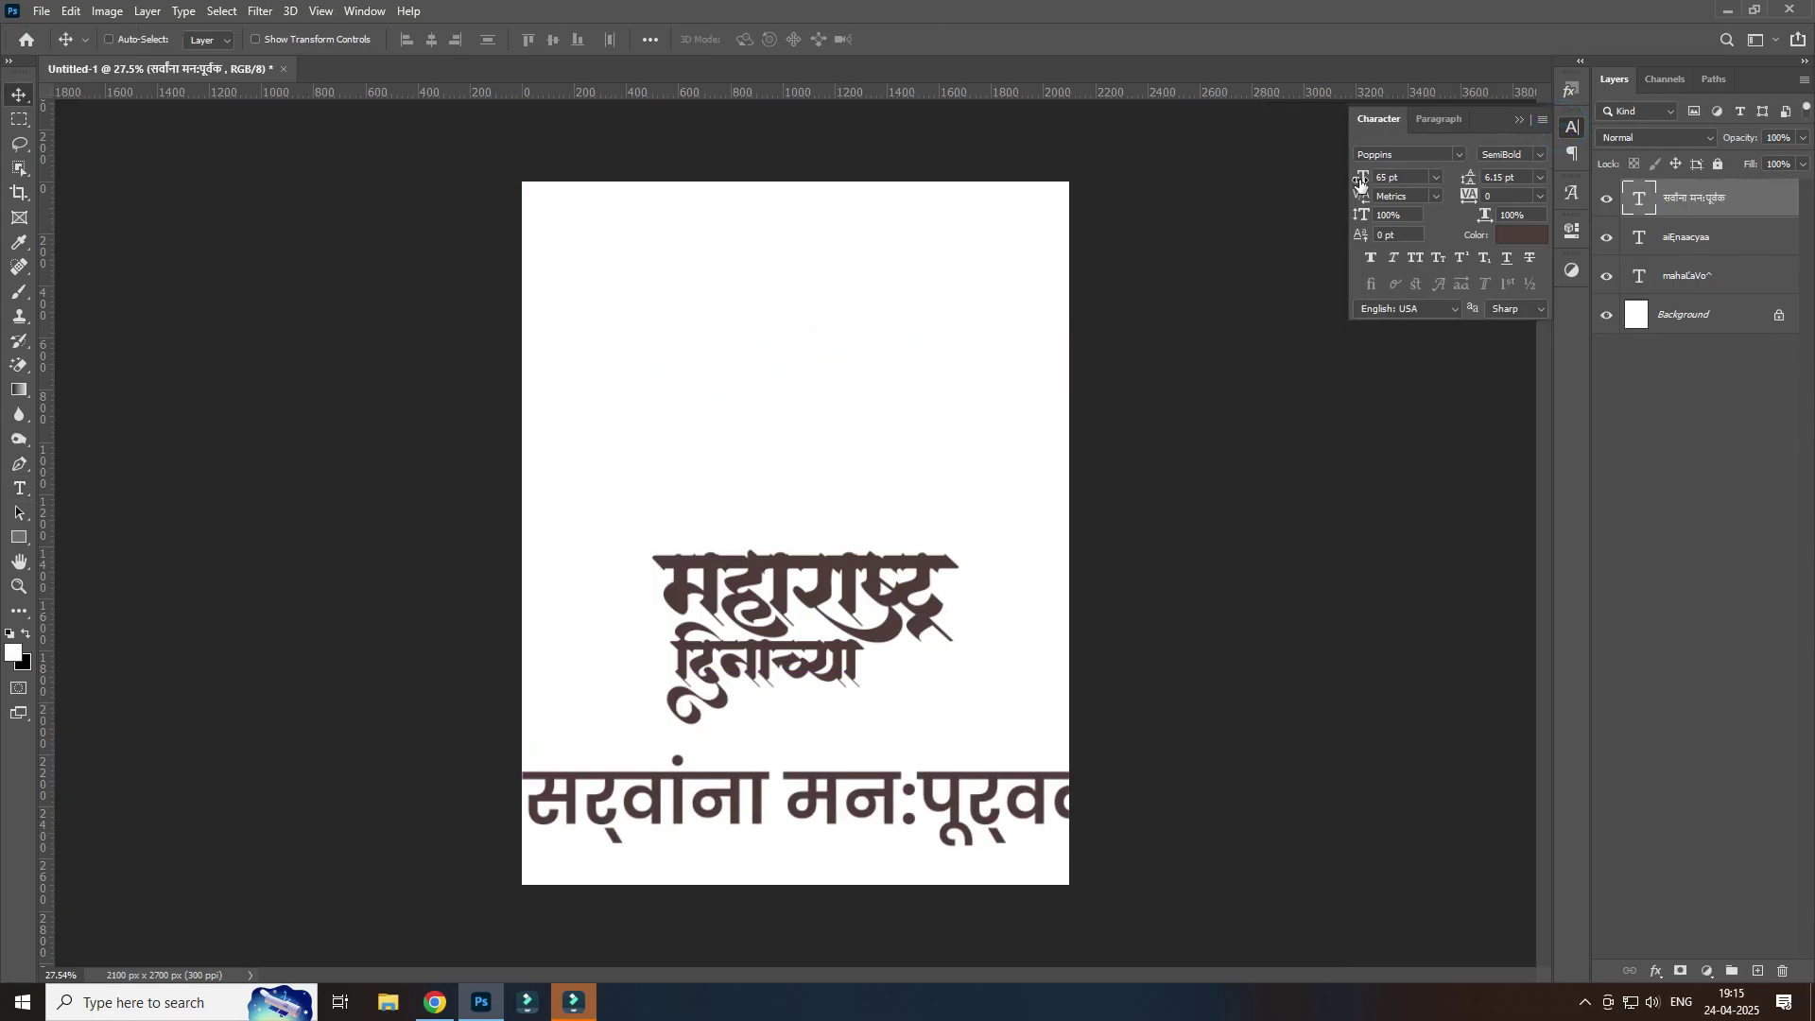
scroll(851, 756, up, 3)
Step: Enable World-Ready Layout in the Paragraph panel so the Devanagari renders properly
click(1572, 126)
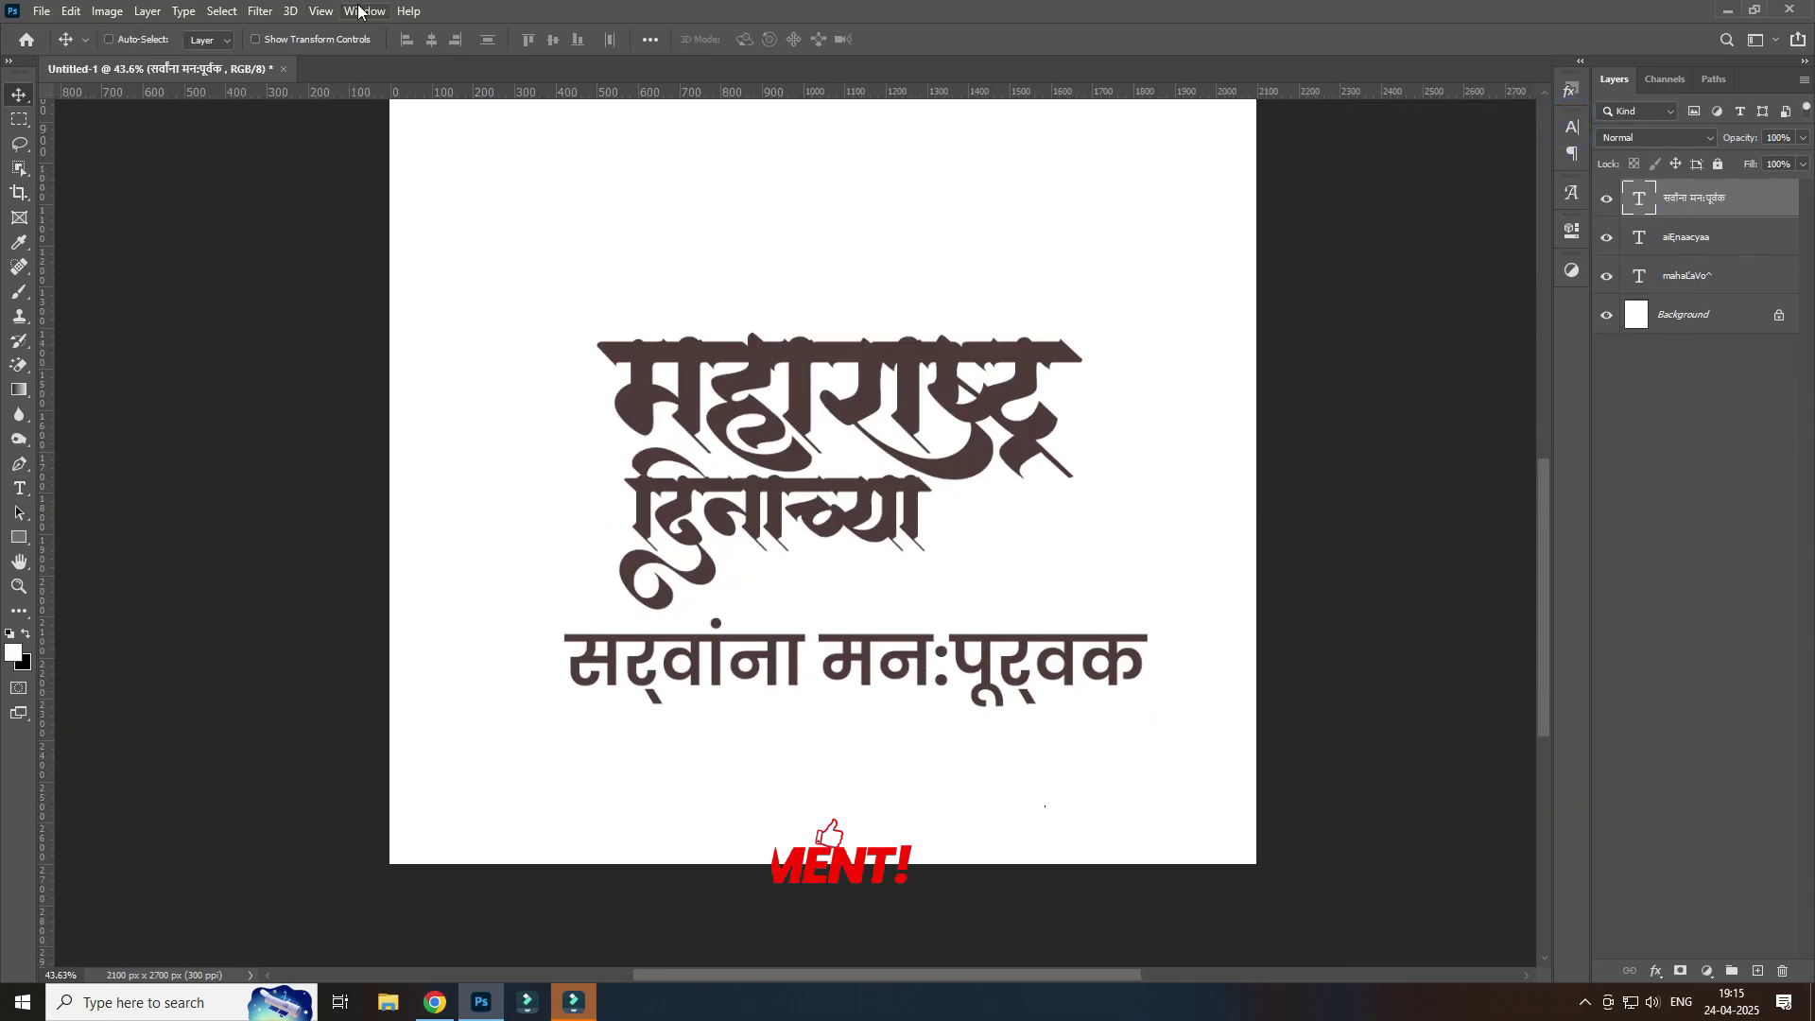
click(358, 11)
click(454, 232)
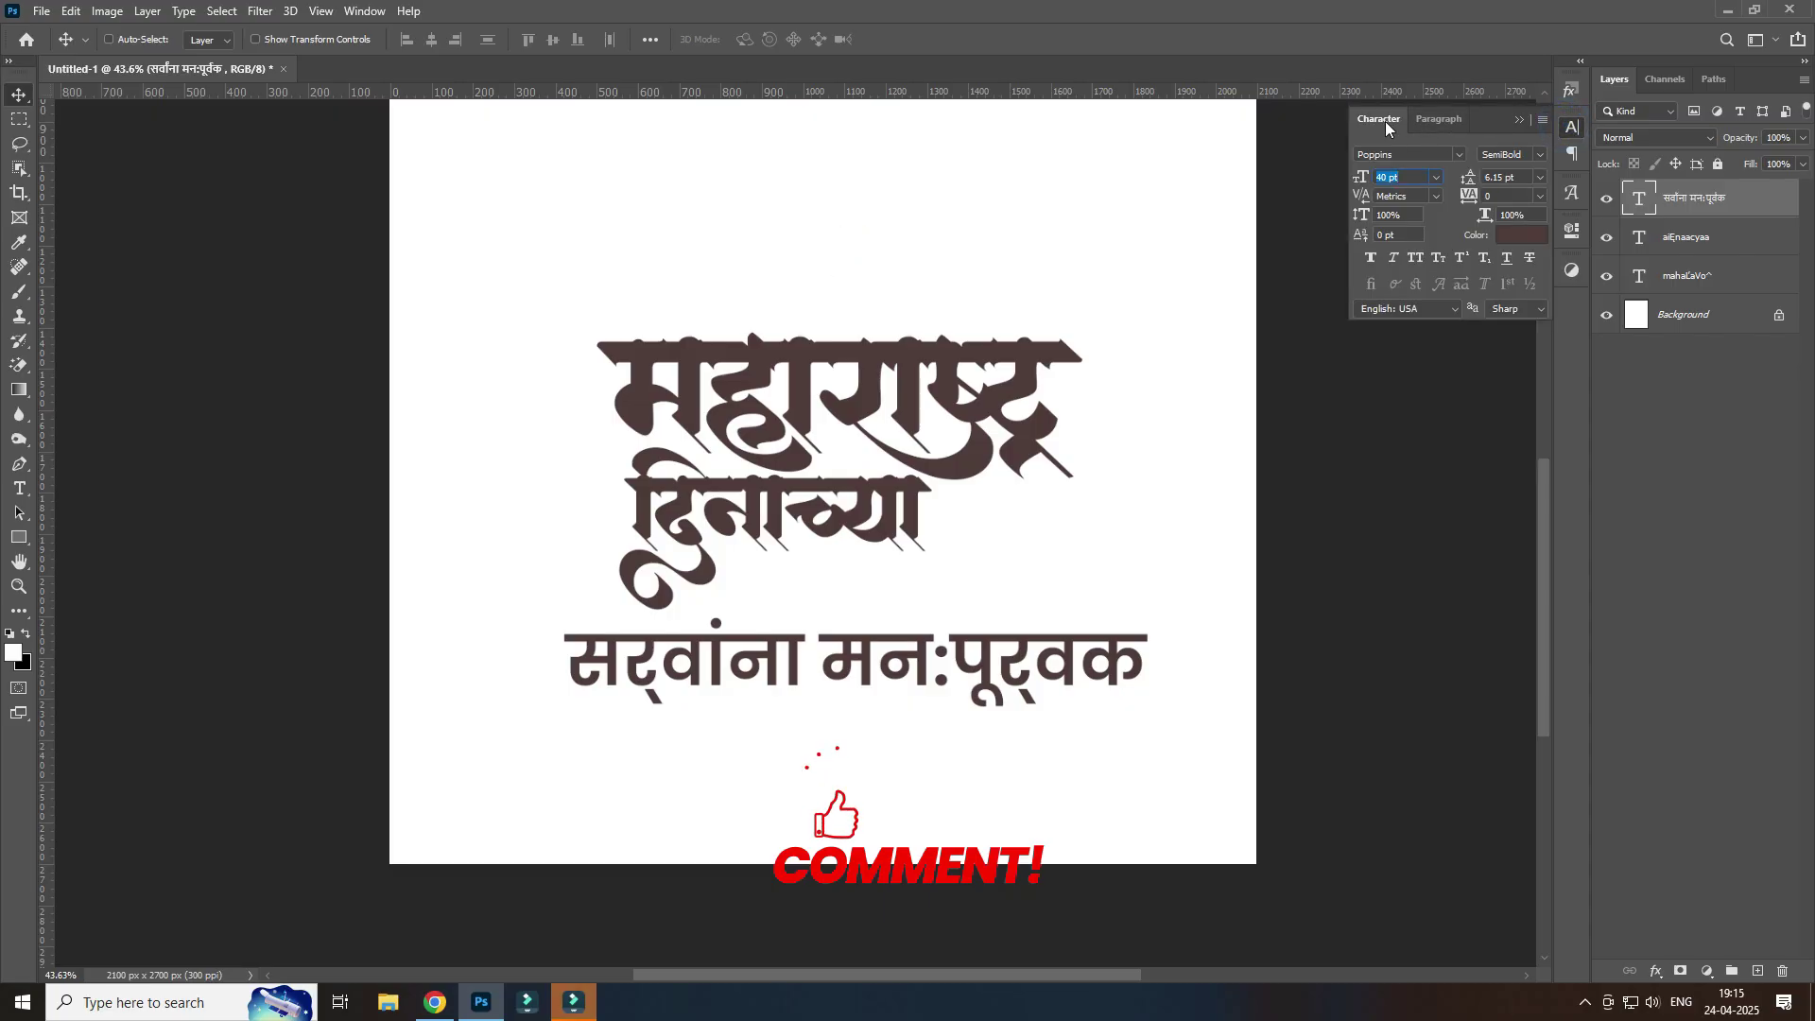
click(1438, 119)
click(1543, 119)
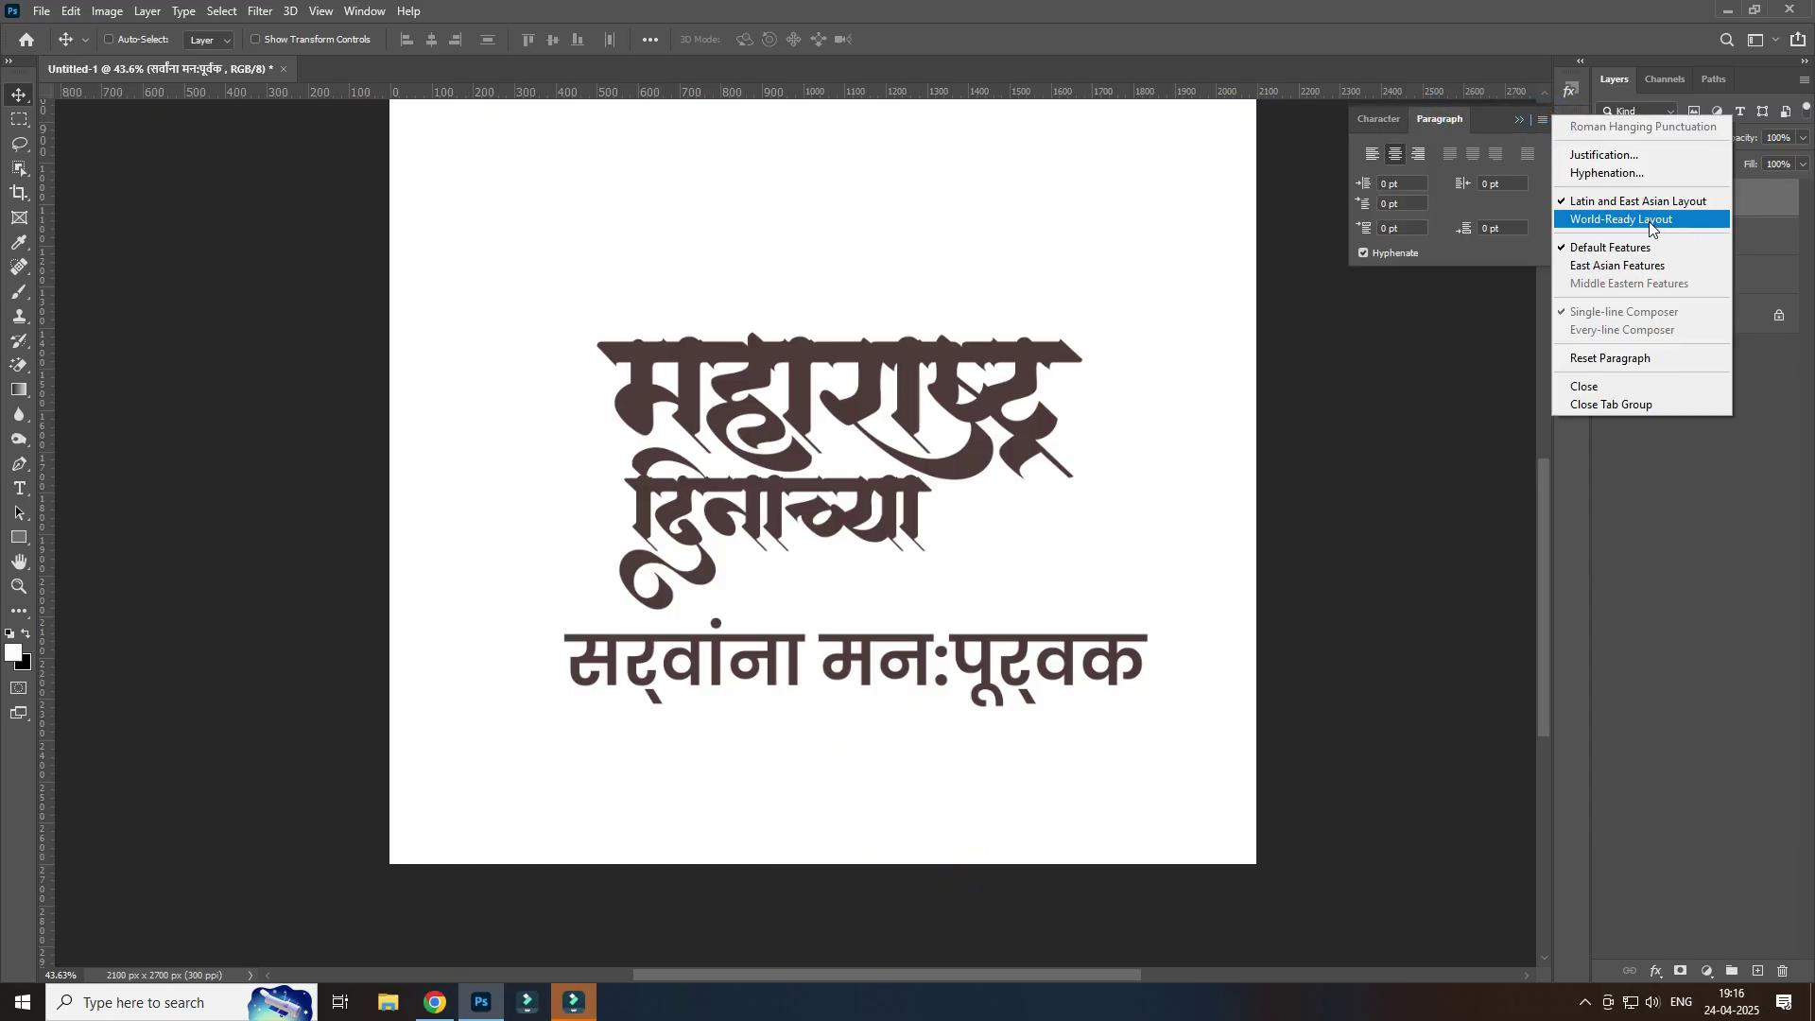
click(1644, 224)
Step: Set the line to 17 pt with -45 tracking under दिनाच्या, and duplicate दिनाच्या below
drag(922, 602, 993, 545)
scroll(901, 518, up, 3)
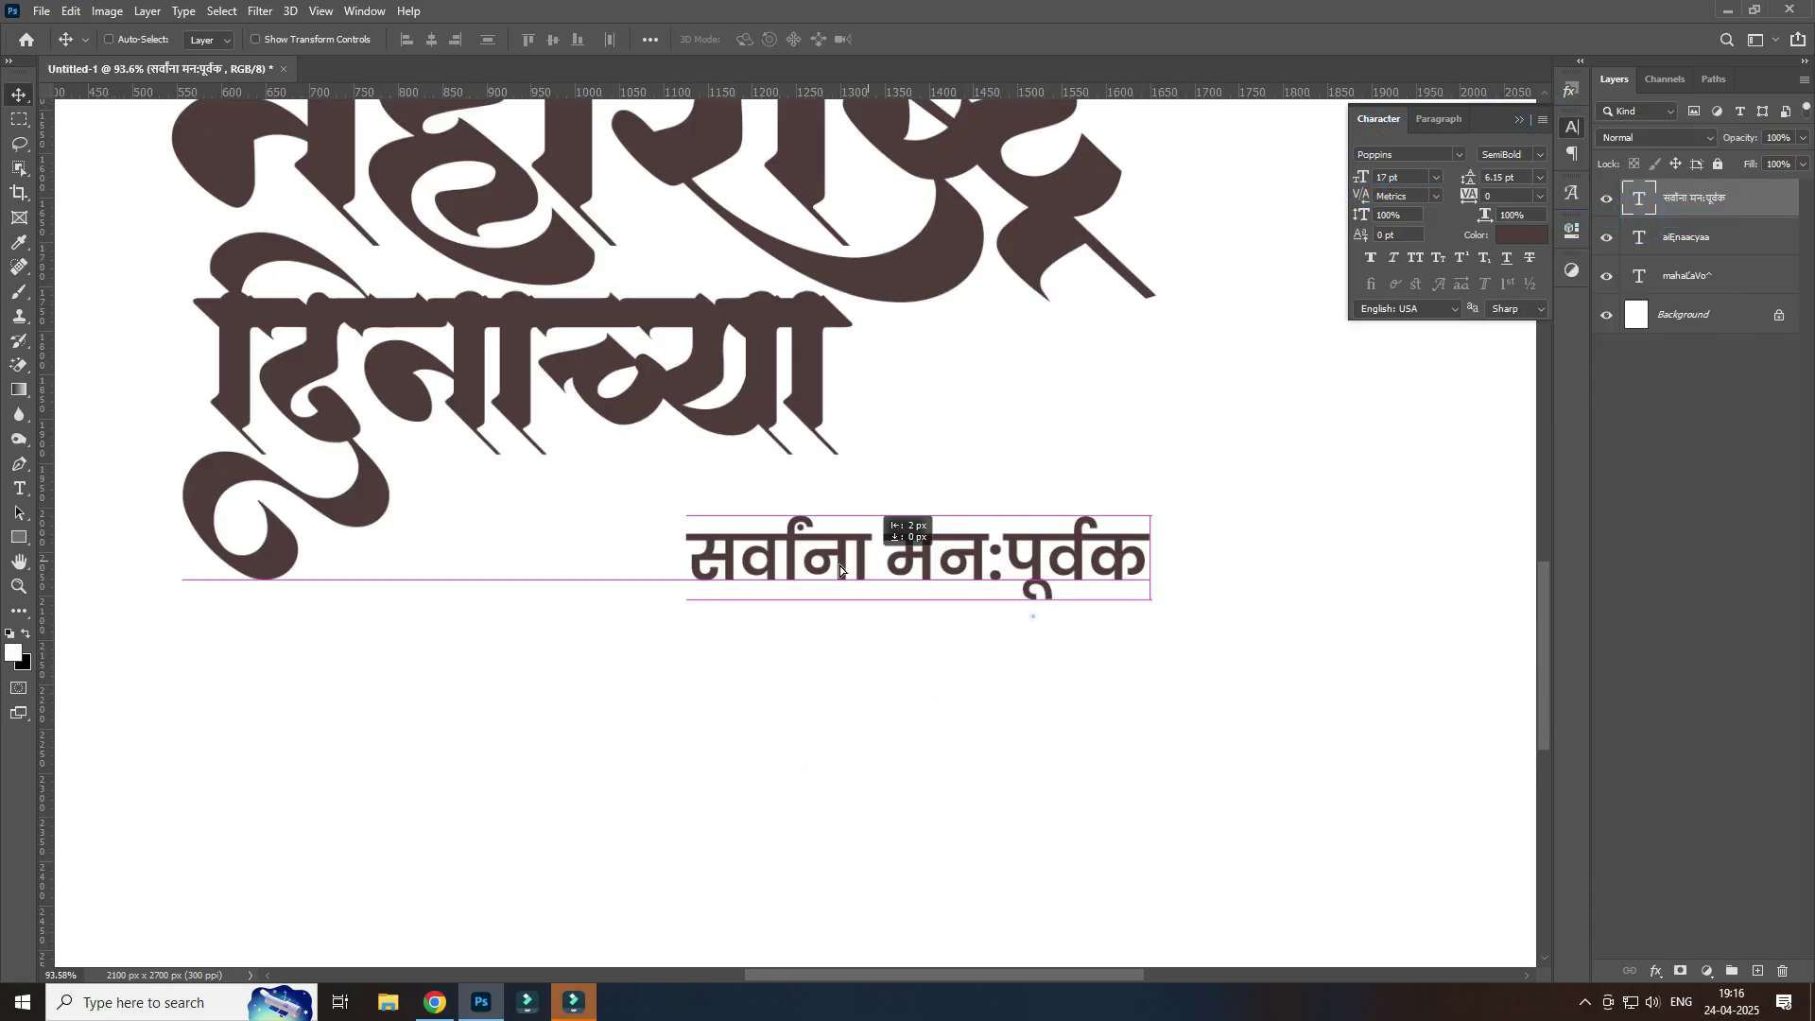
scroll(803, 548, up, 1)
scroll(695, 574, up, 1)
scroll(1026, 580, up, 2)
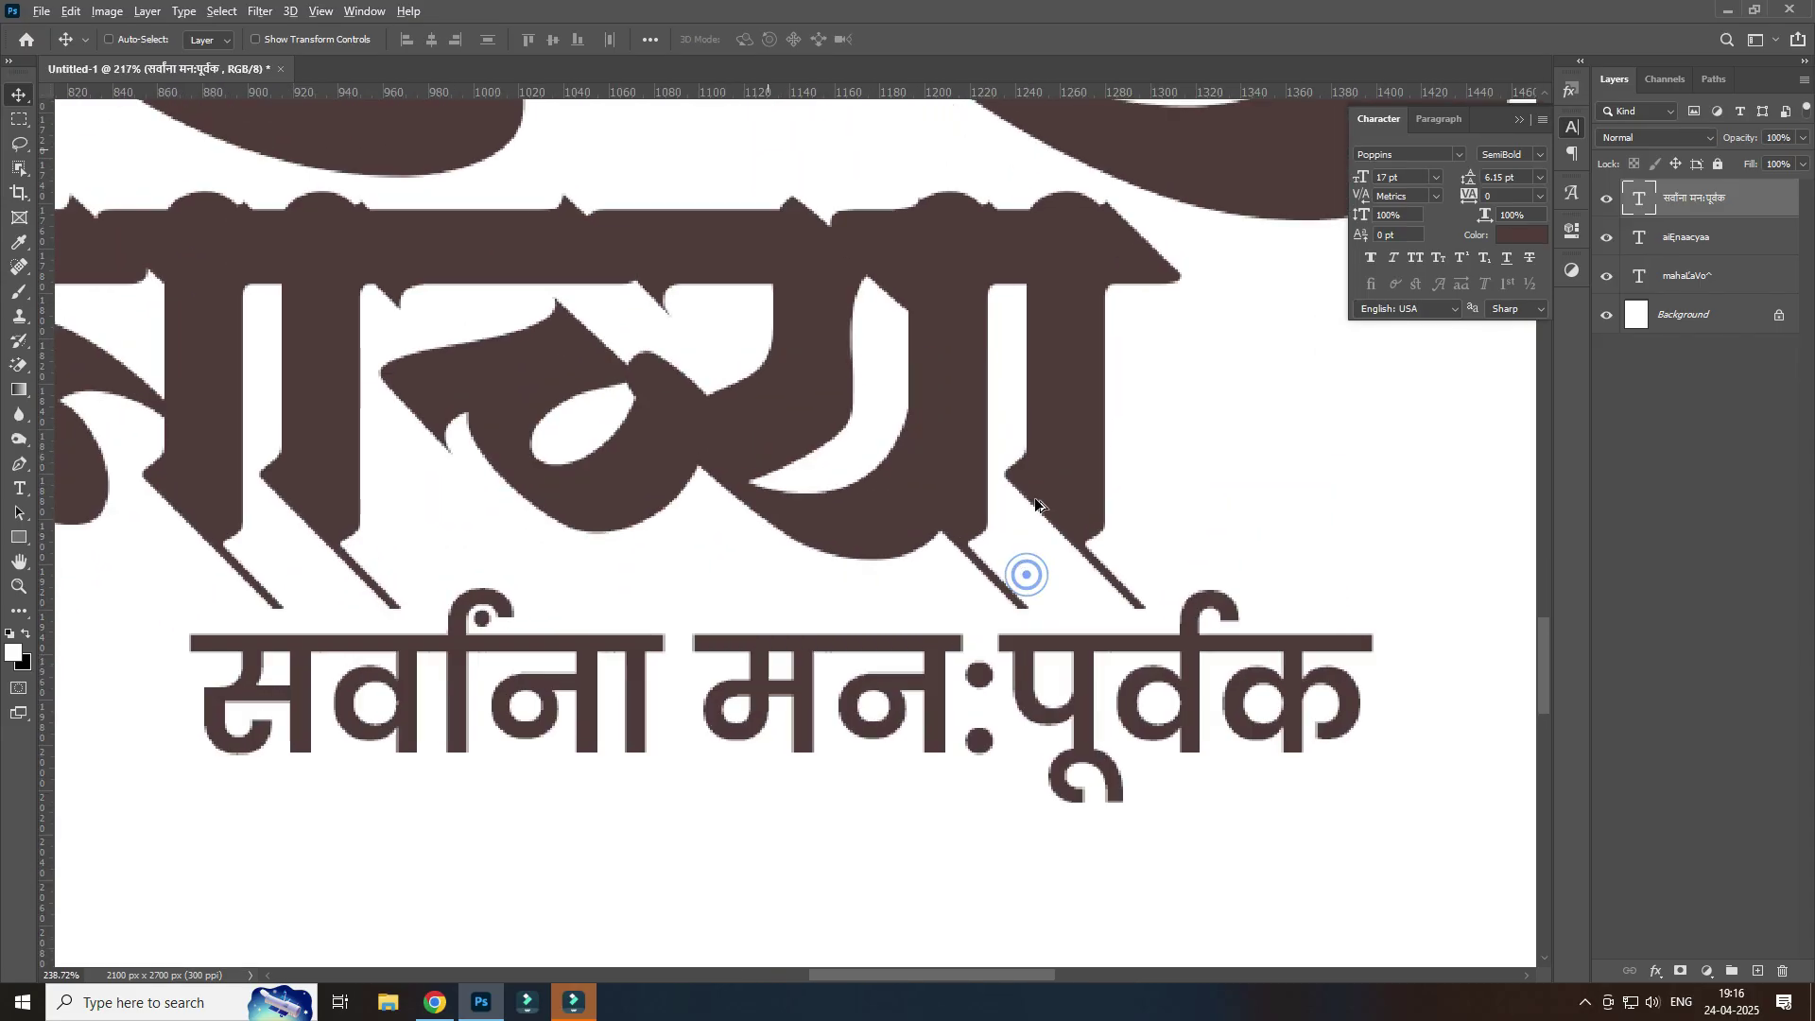
scroll(970, 463, down, 1)
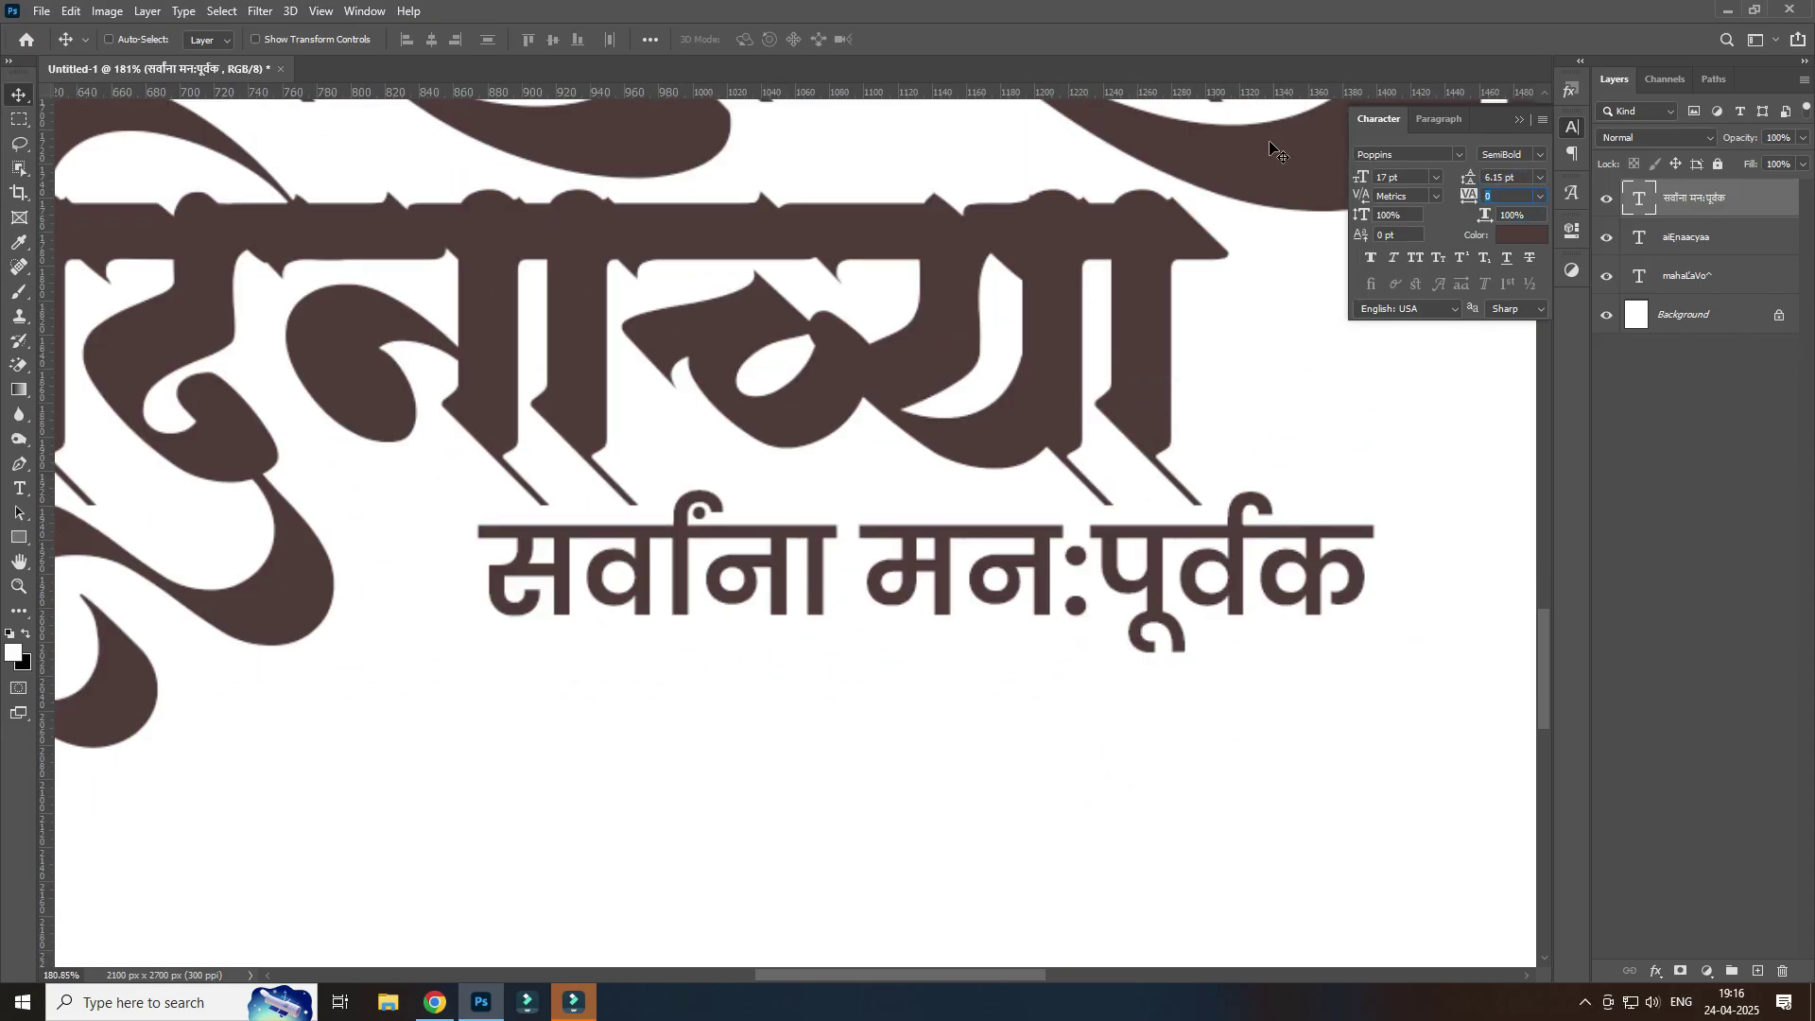
text(-45)
key(Return)
scroll(1074, 803, down, 3)
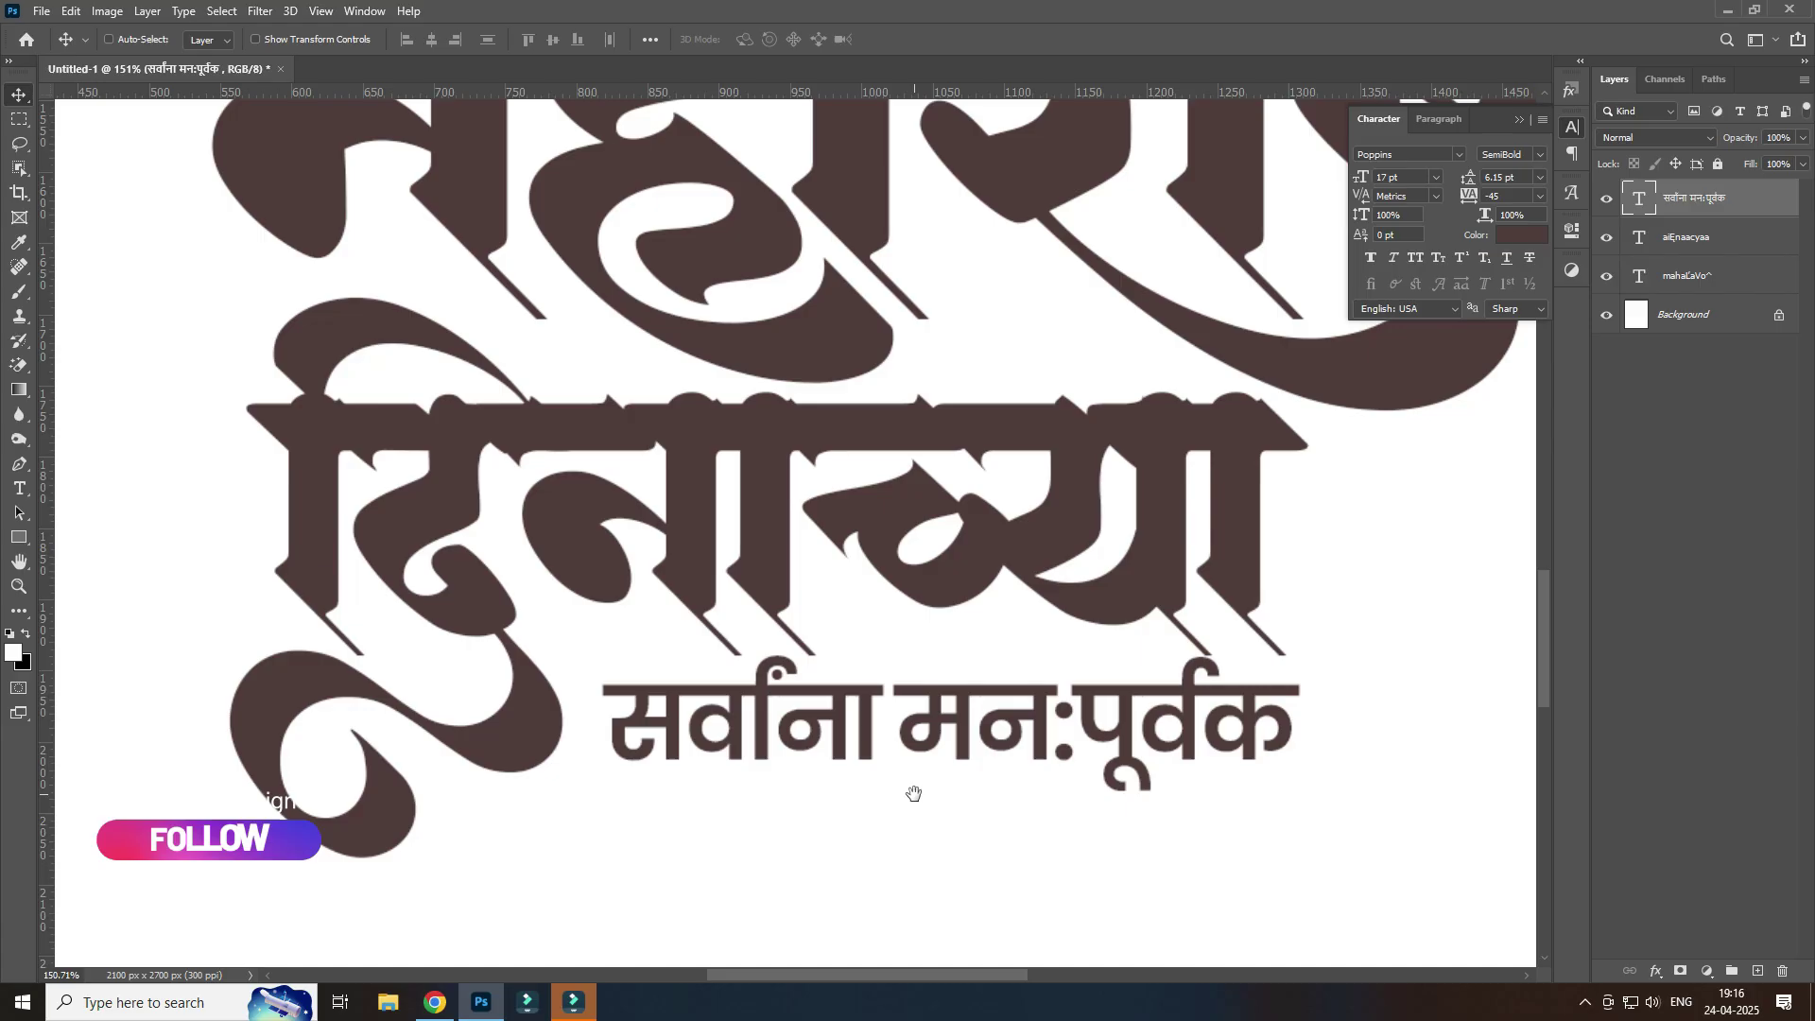
drag(905, 753, 906, 821)
scroll(675, 742, down, 2)
Step: Retype the दिनाच्या copy as 'शुभेच्छा..!' at 48 pt
drag(675, 742, 823, 661)
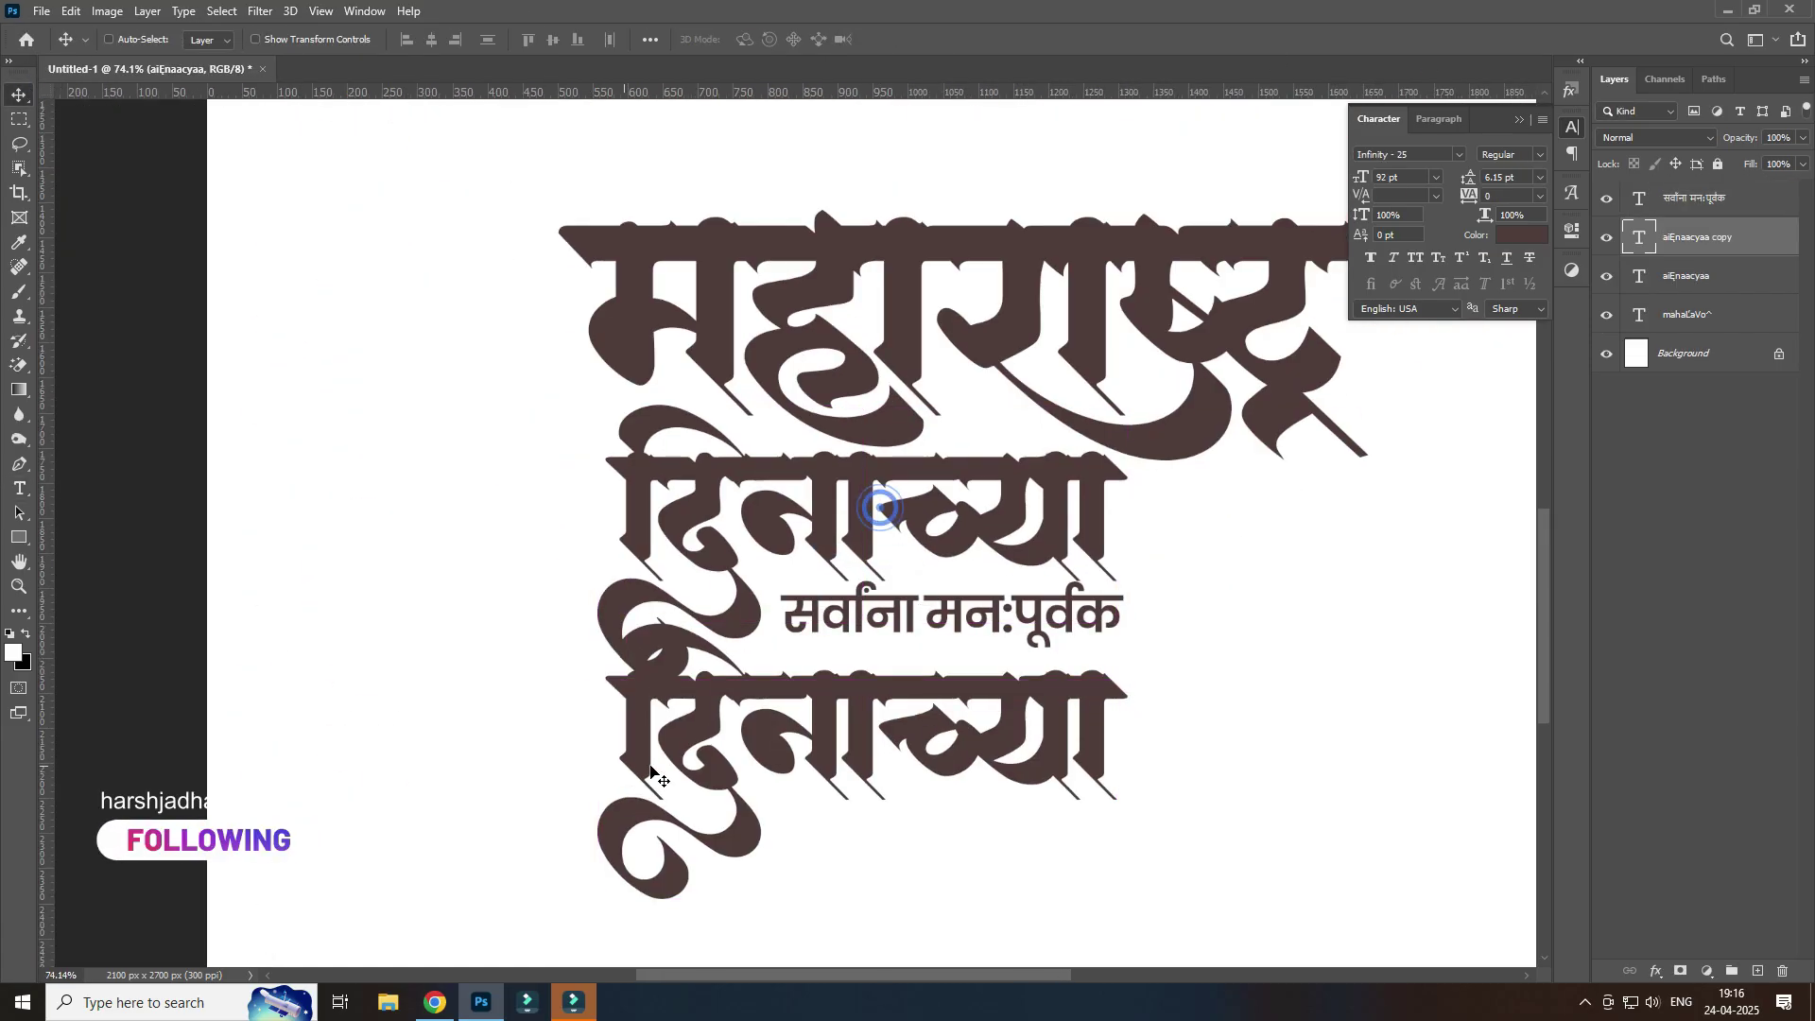
key(t)
double_click(924, 704)
text(SauBaocCaa..)
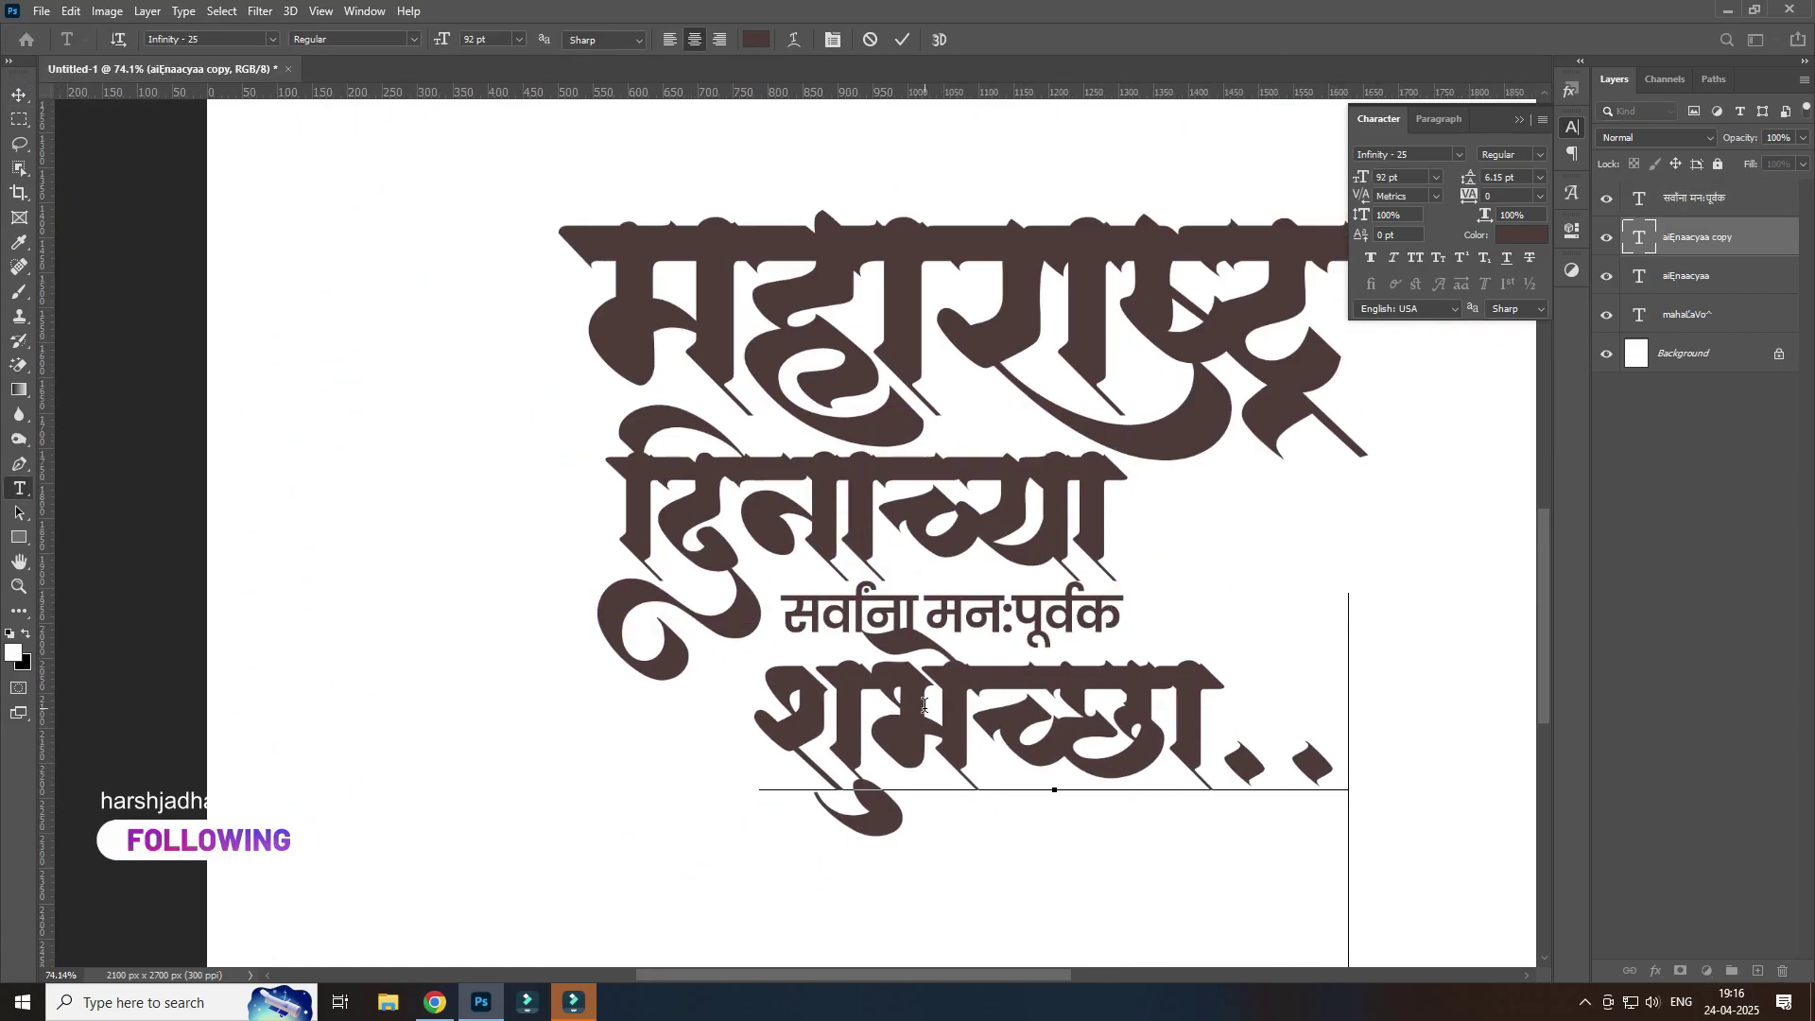
text(!)
key(ctrl+a)
drag(1360, 177, 4, 108)
Step: Save the poster as MHA din.psd
key(ctrl+s)
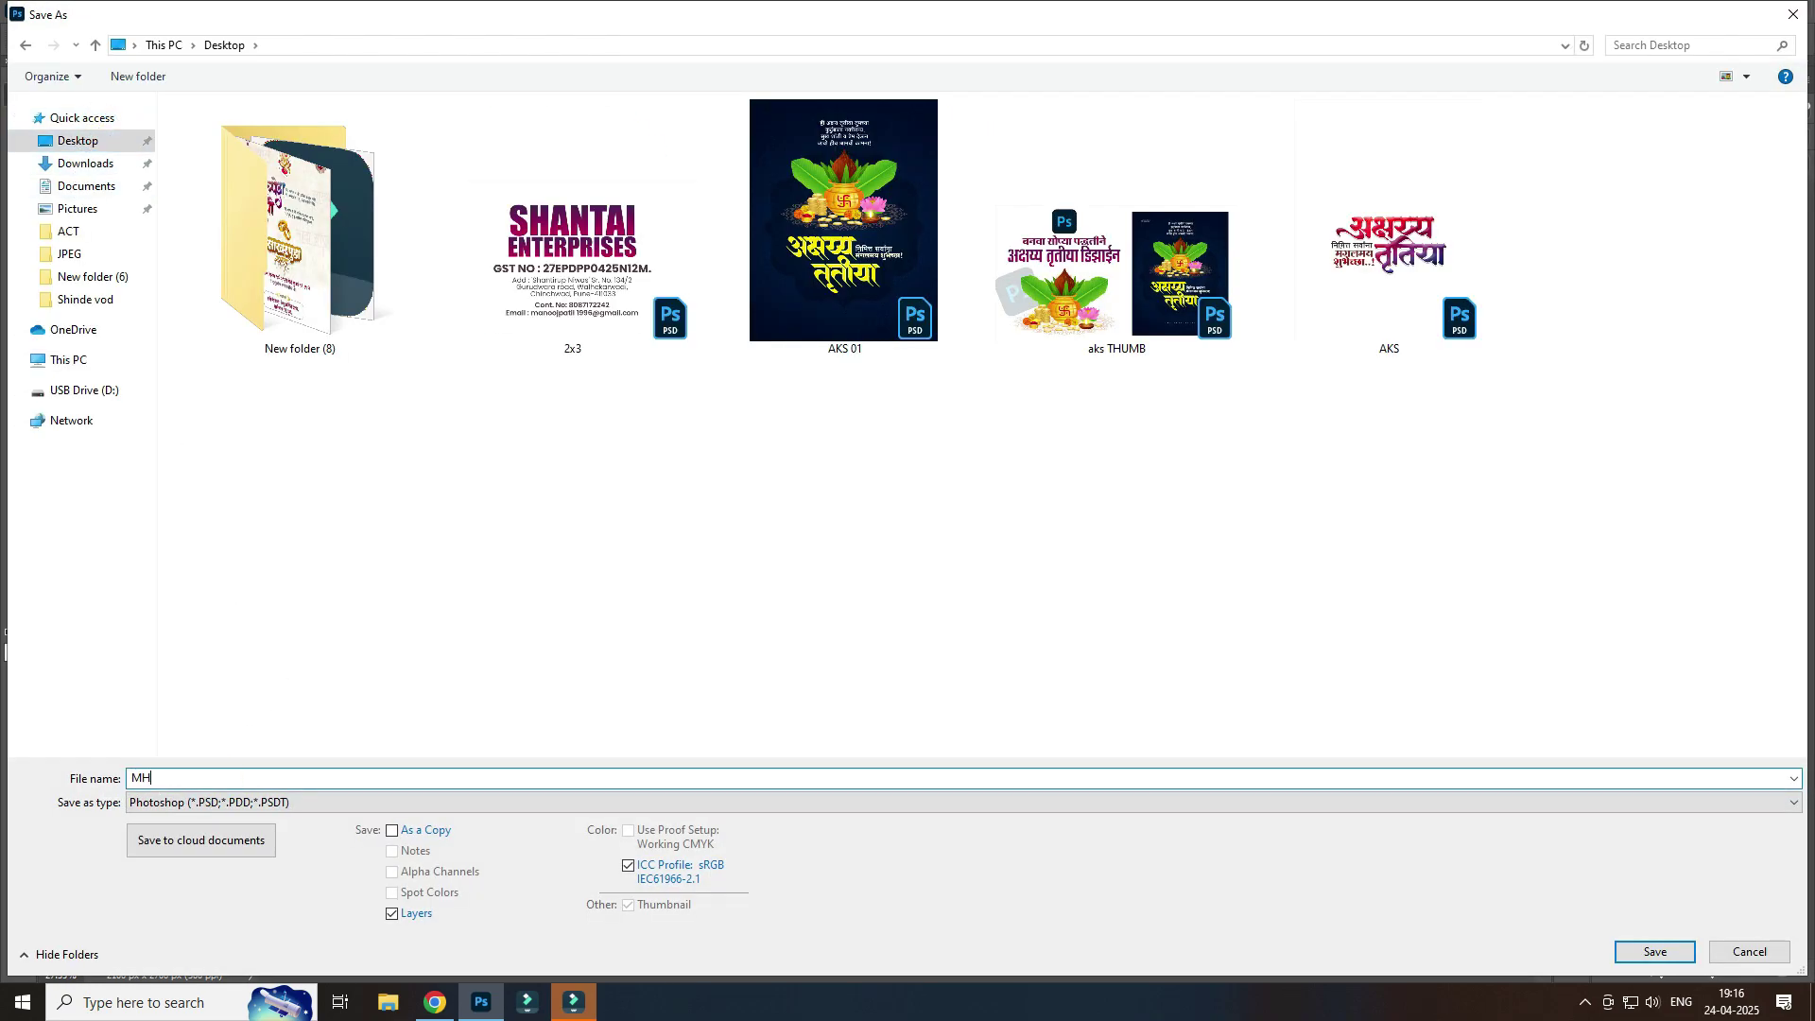
key(Return)
scroll(841, 447, down, 5)
Step: Change शुभेच्छा..! to Infinity-06 and scale it to fit under the line above
click(1408, 155)
text(inf)
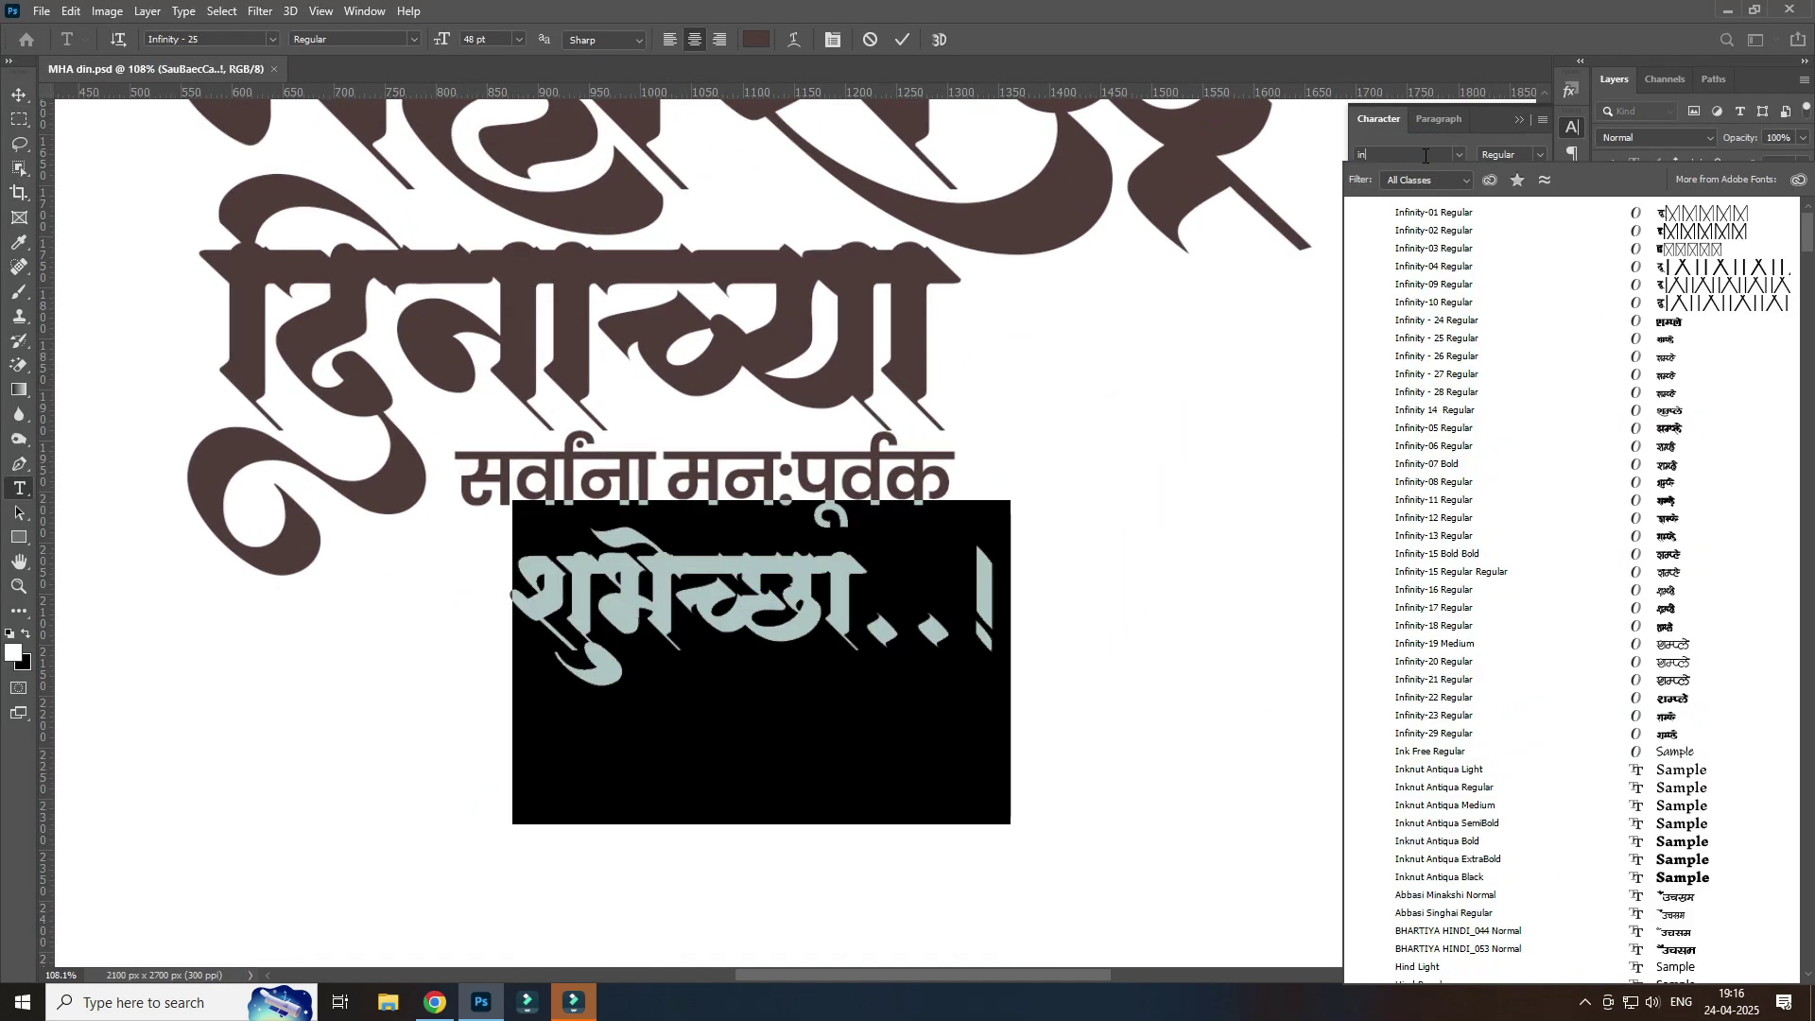
click(1649, 450)
click(18, 94)
key(ctrl+0)
scroll(756, 567, up, 3)
key(ctrl+t)
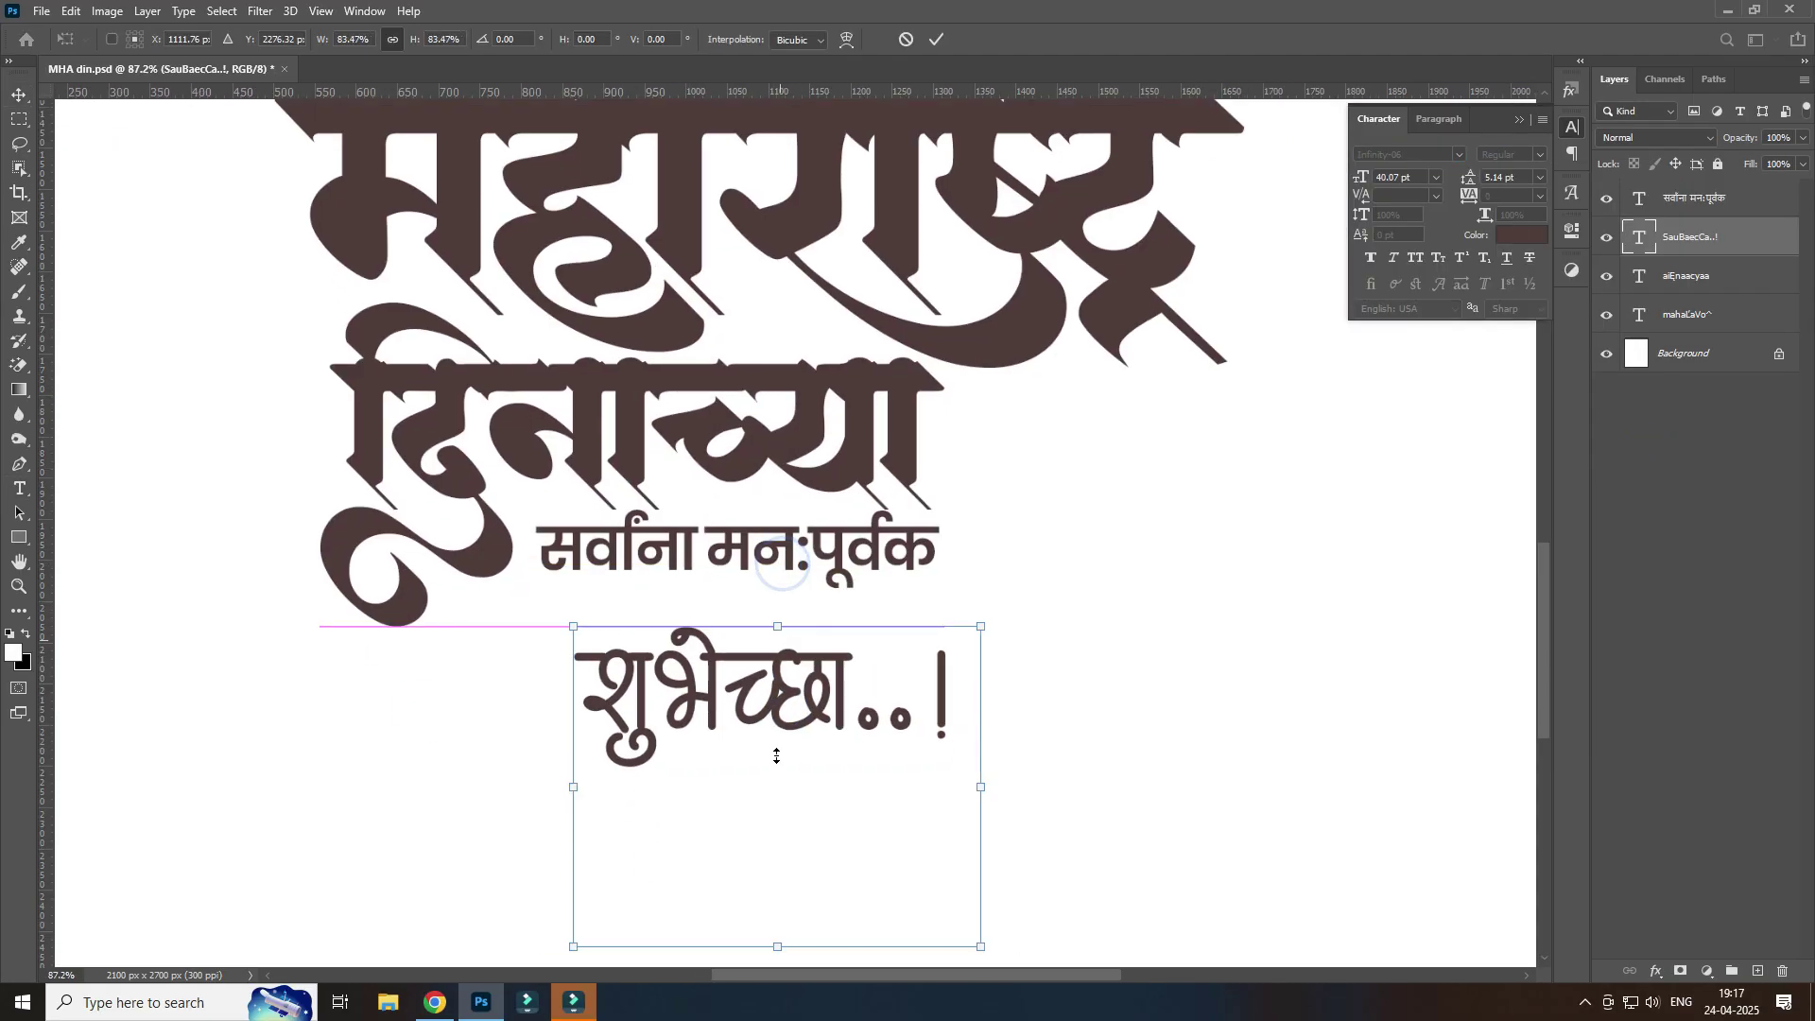
drag(737, 662, 759, 764)
Step: Select all the text layers and move the whole text block lower
key(ctrl+0)
scroll(1060, 554, up, 2)
key(ctrl+alt+a)
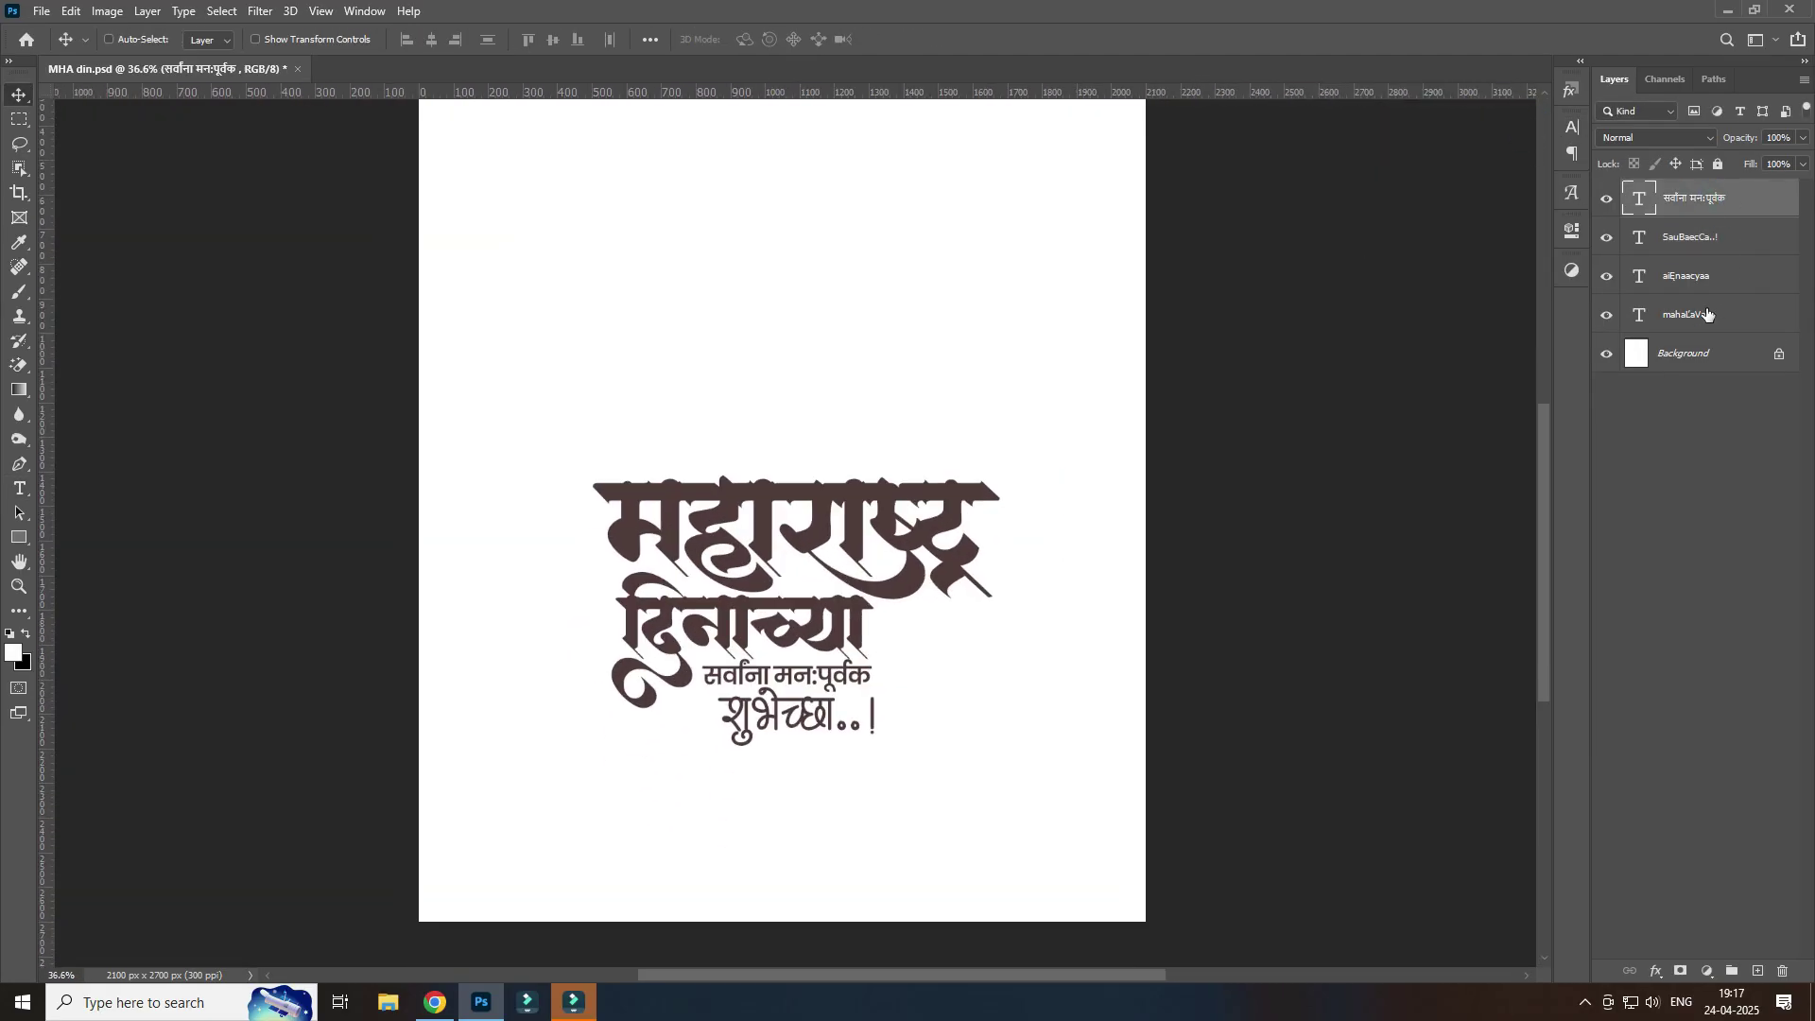
drag(933, 555, 935, 586)
scroll(935, 586, down, 3)
scroll(936, 586, up, 2)
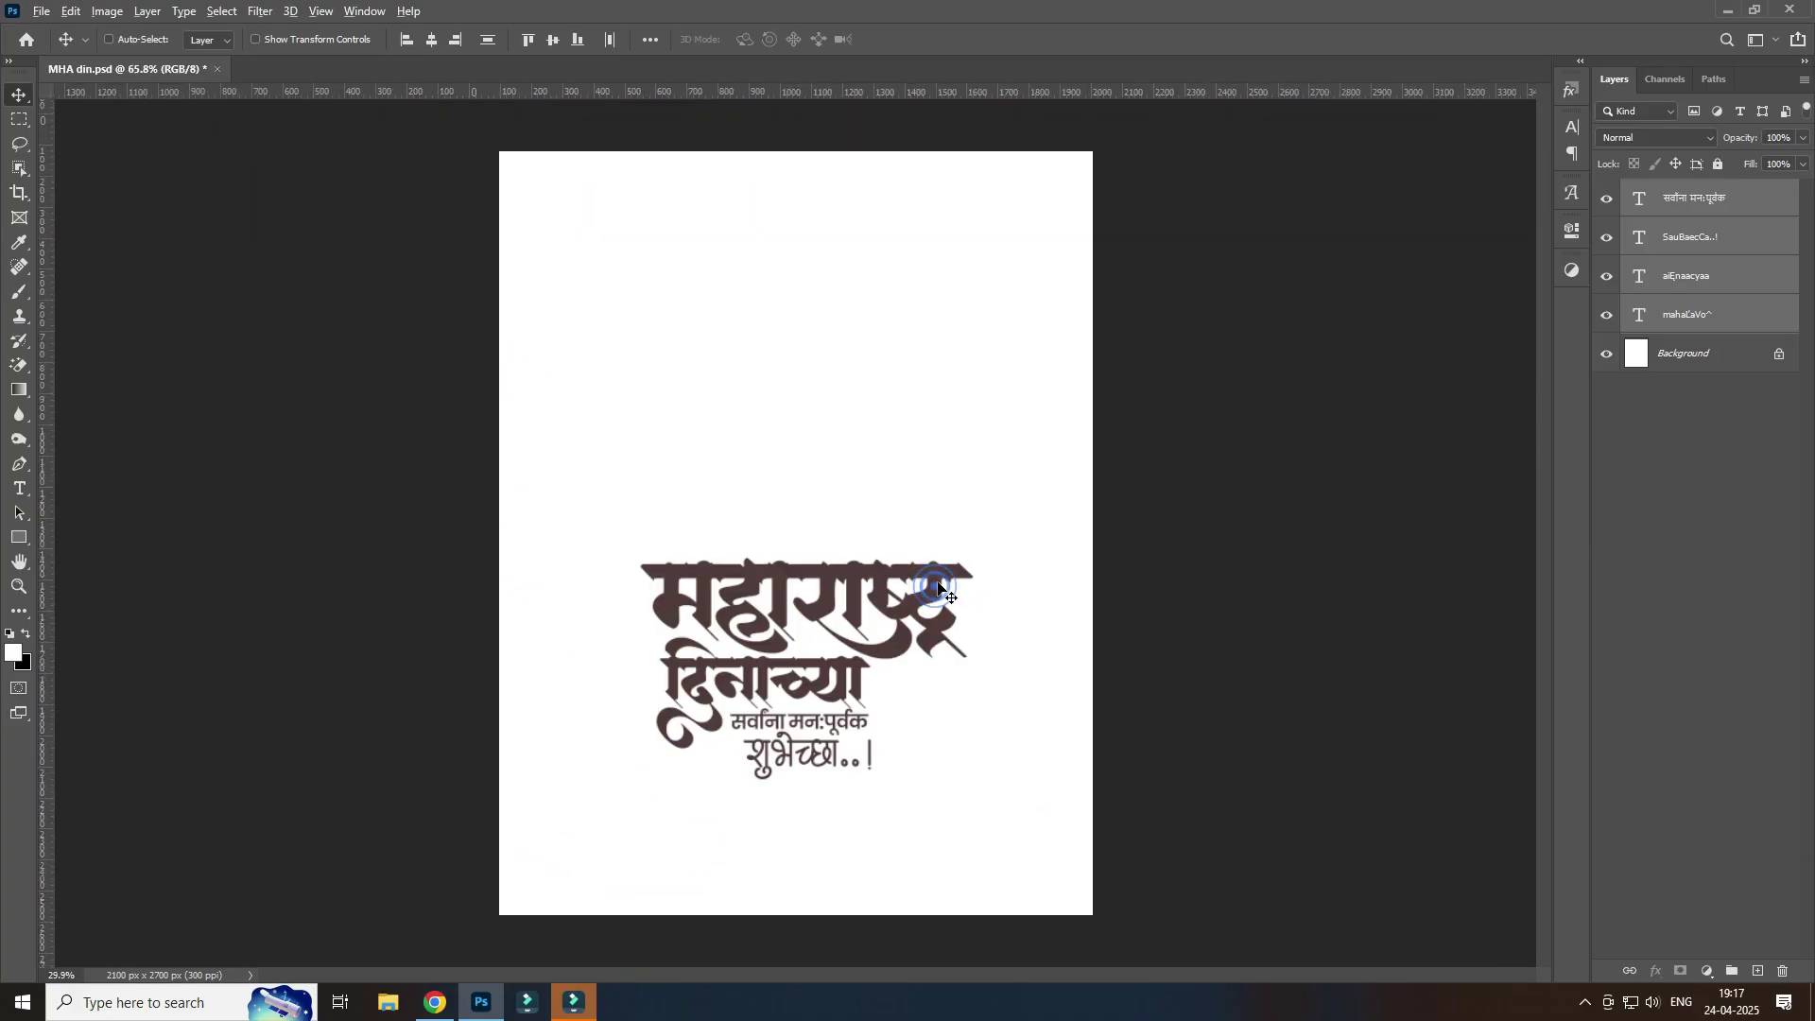
Step: Search Google Images for 'maharashtra map png'
click(435, 1002)
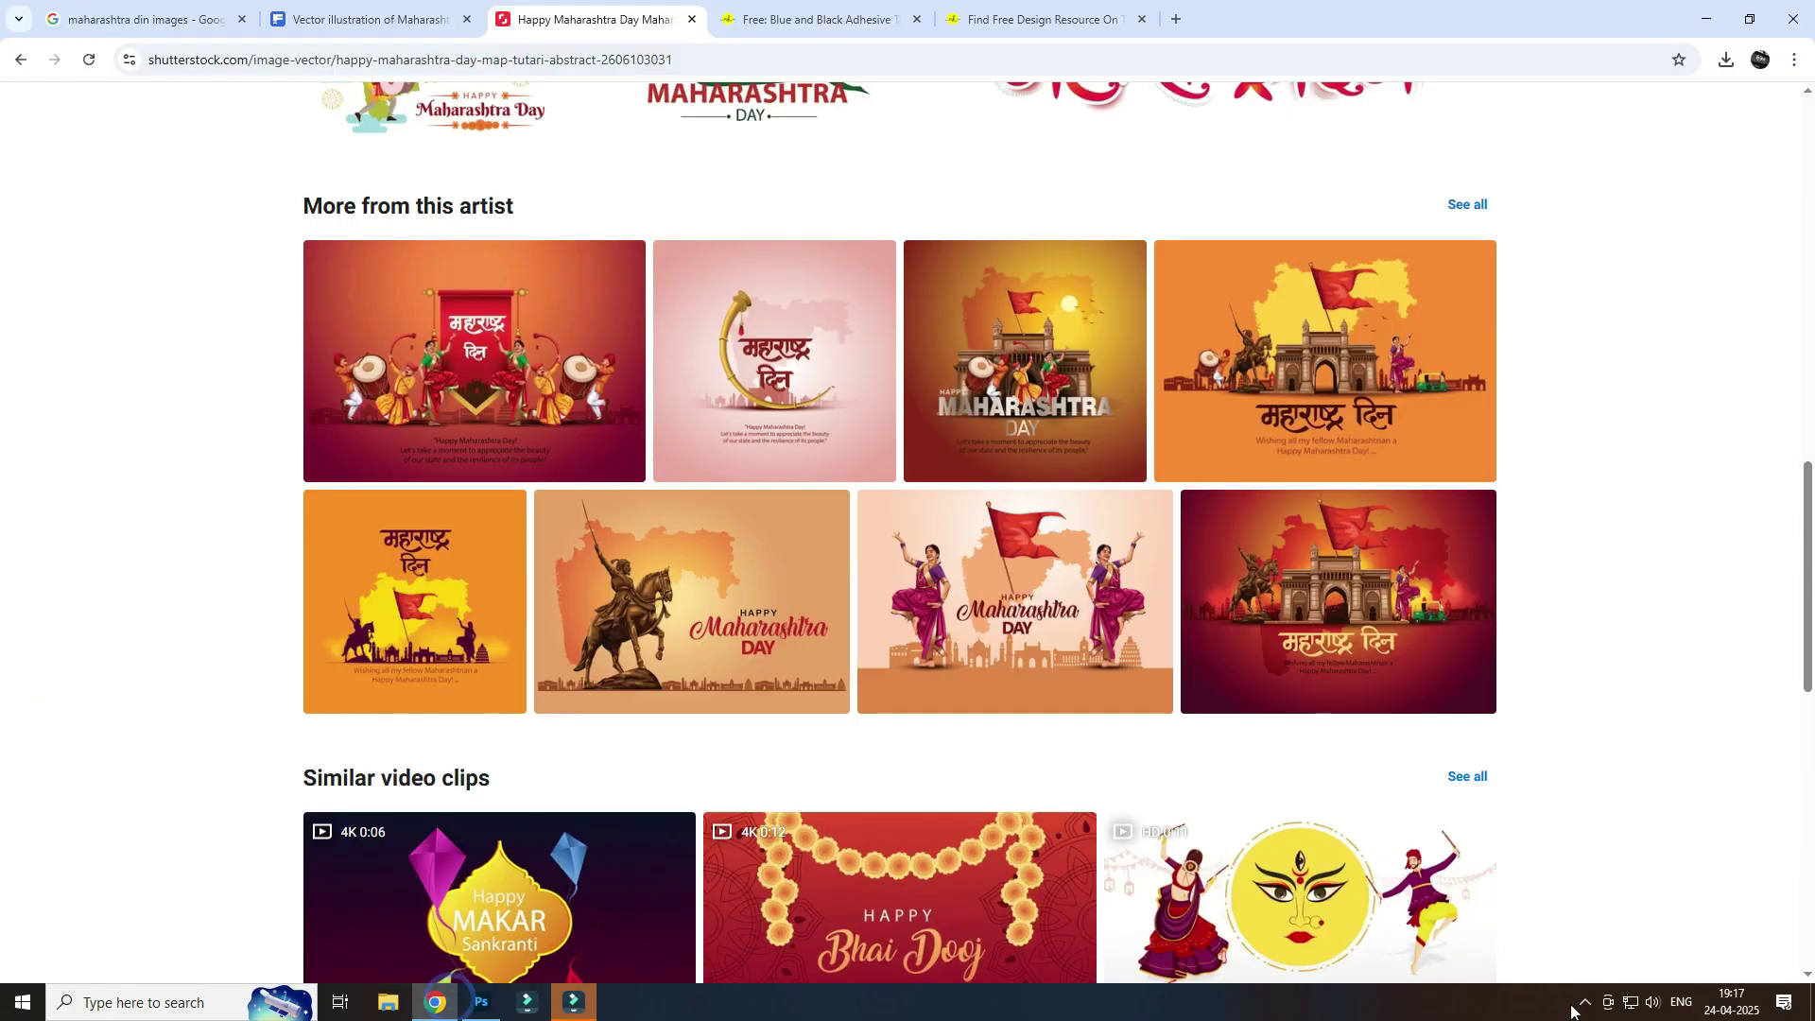
click(415, 56)
text(maharashtra map png)
key(Return)
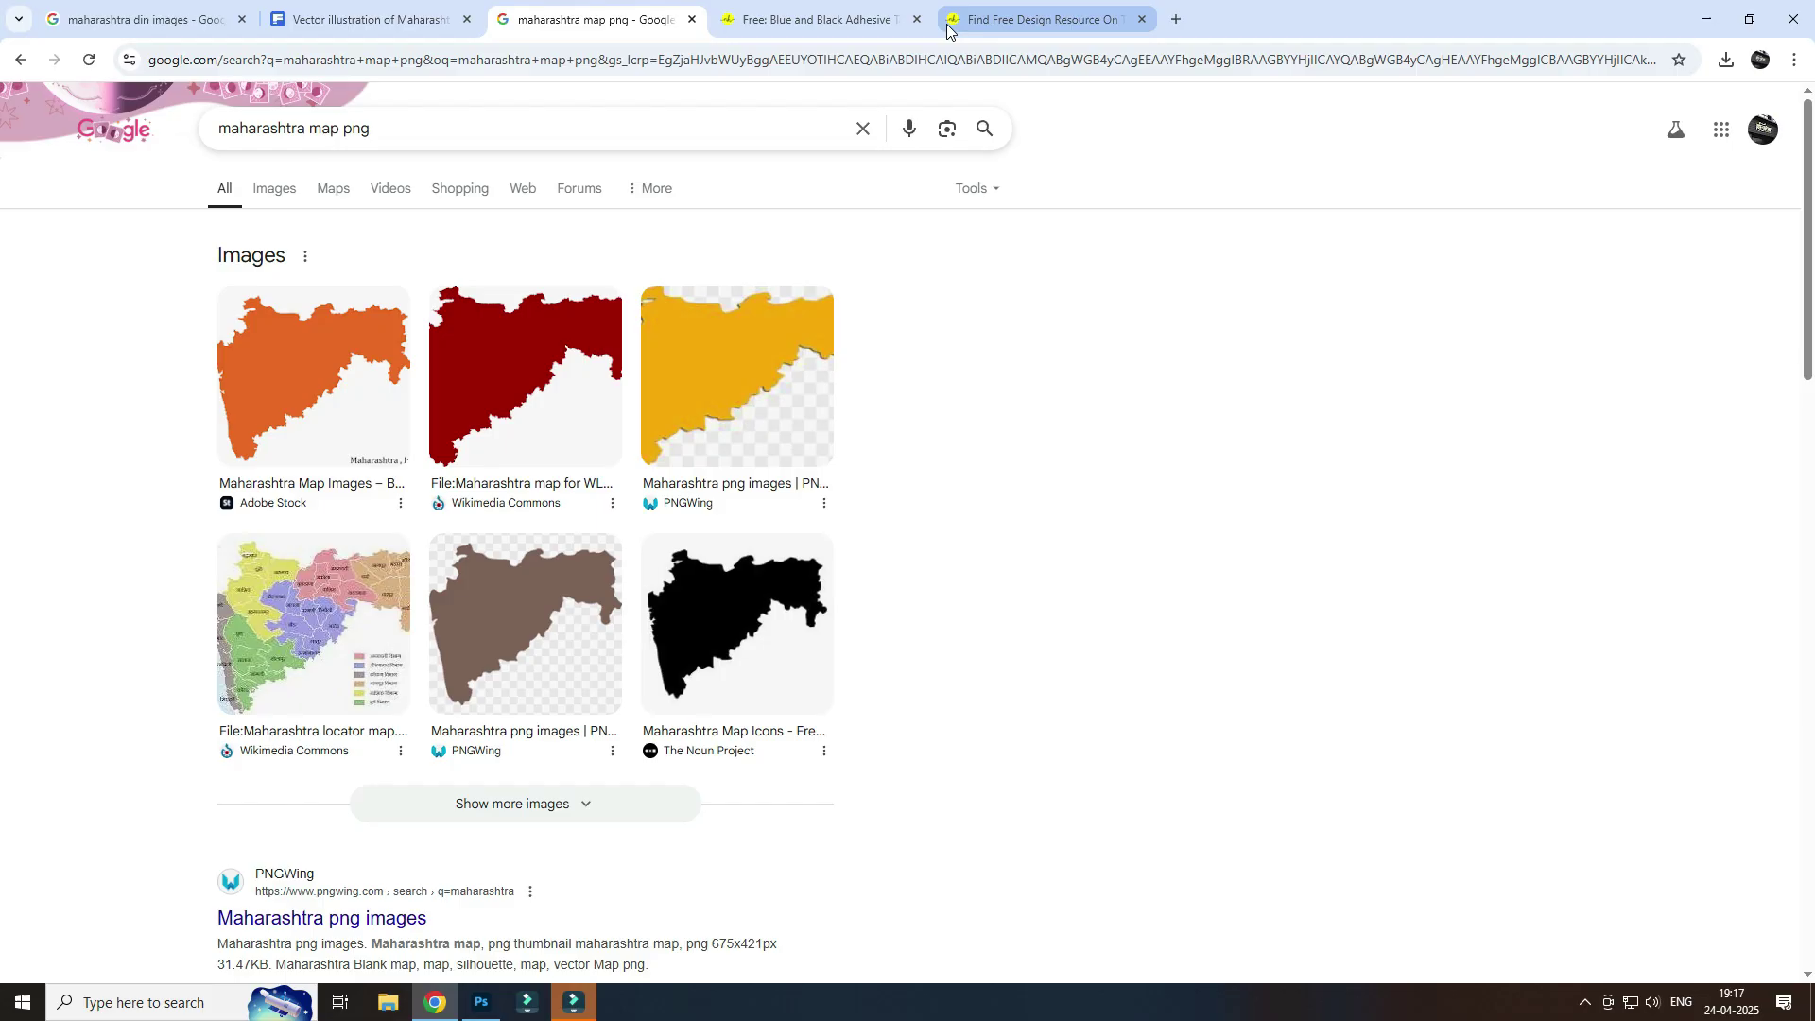
click(948, 28)
click(270, 188)
Step: Save the dark red Maharashtra map image and show it in its folder
click(1427, 511)
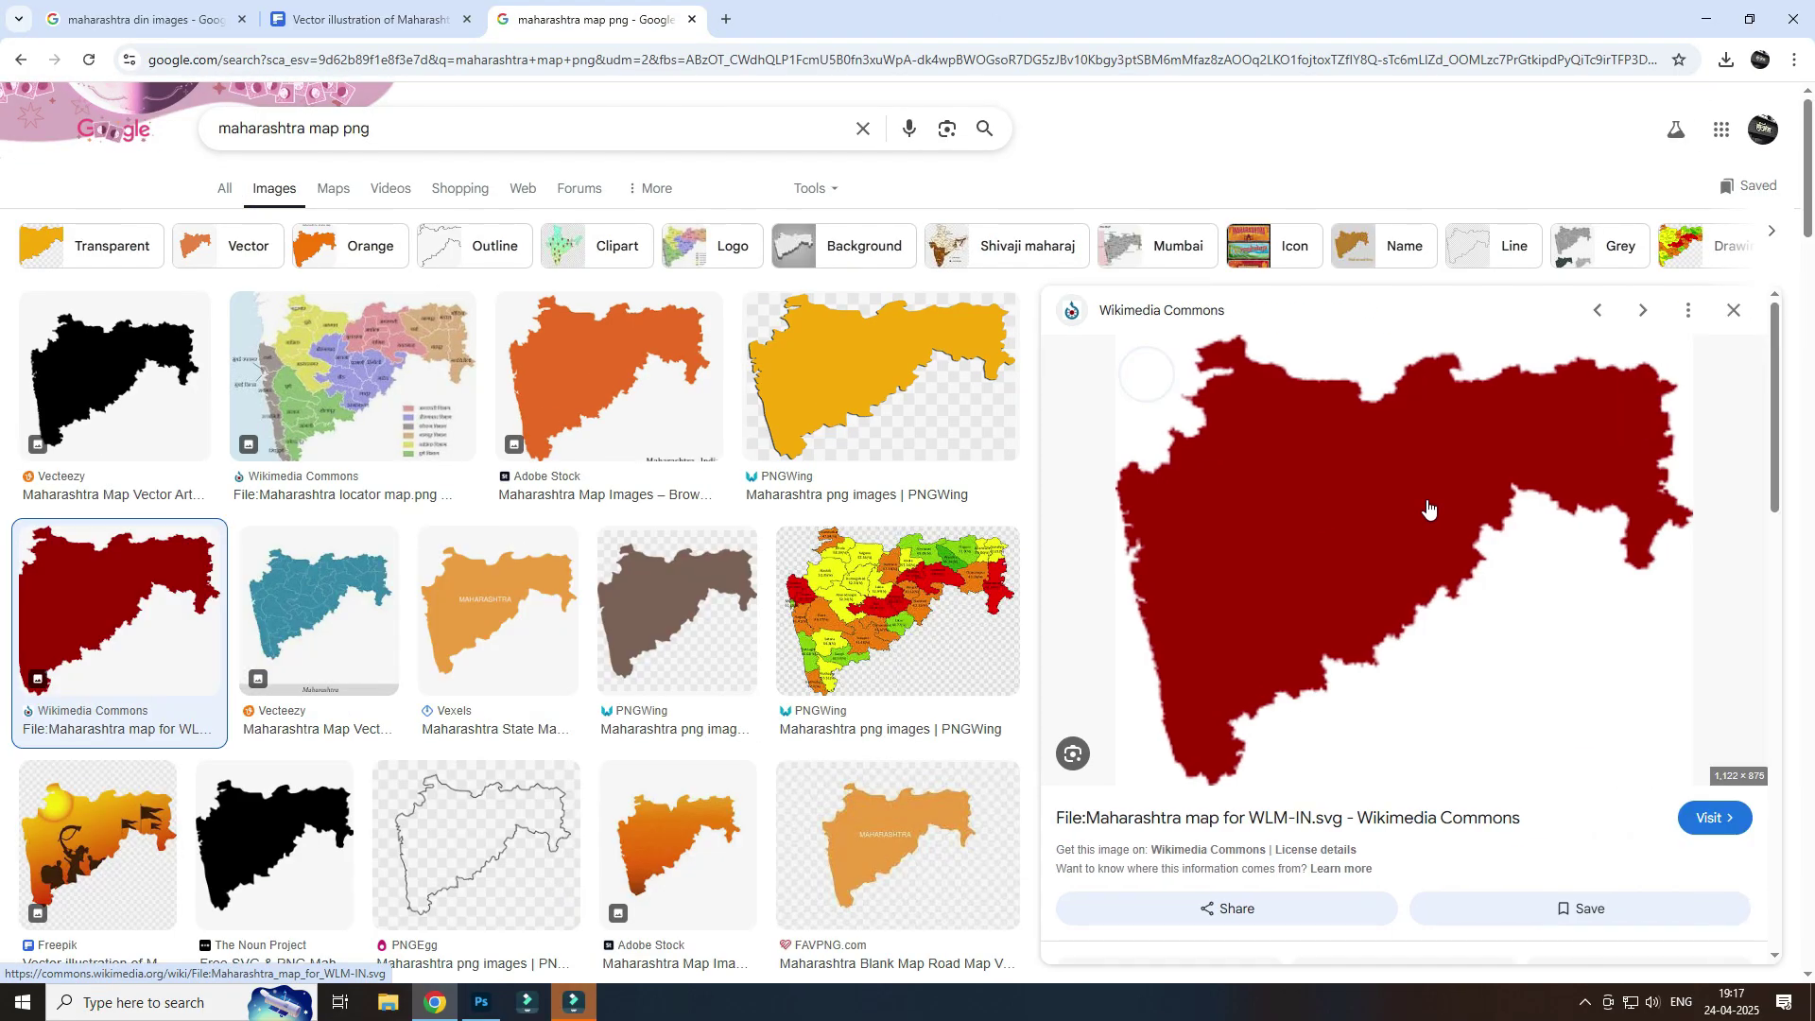
right_click(1361, 435)
click(1418, 704)
click(1654, 952)
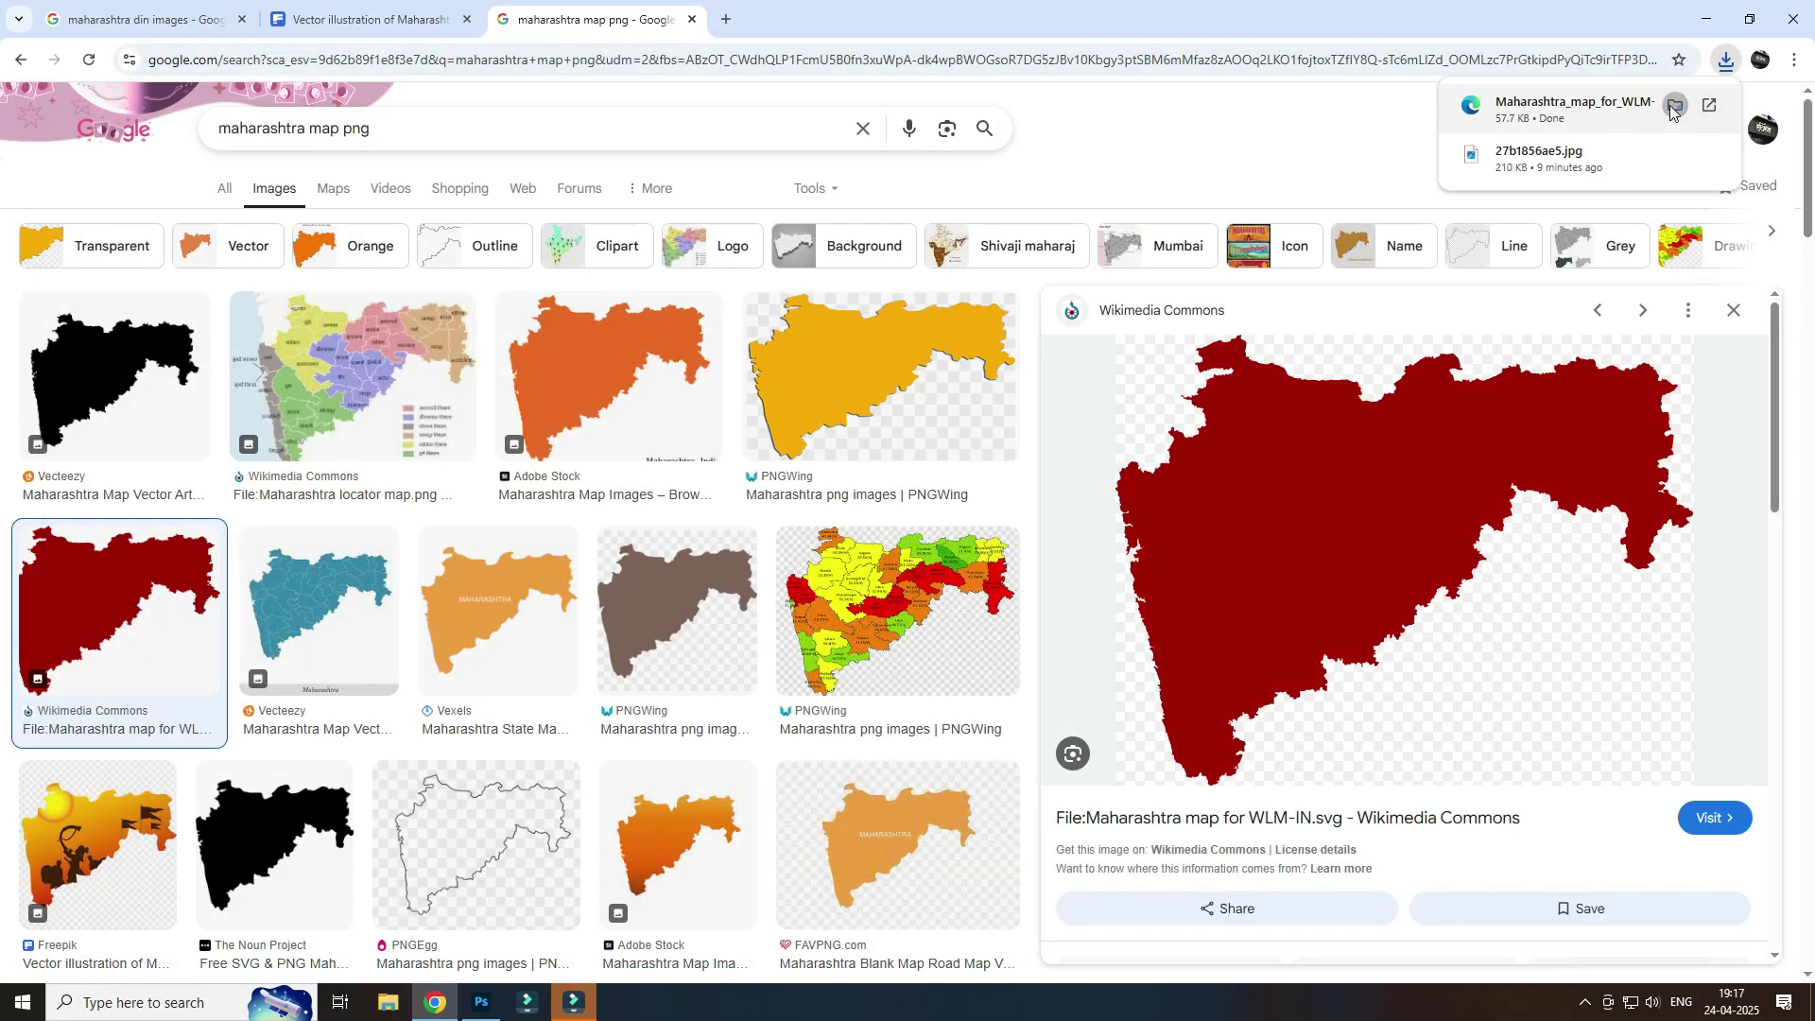
click(1669, 105)
Step: Place the map into the poster, scaled down and moved above the headline
drag(283, 223, 810, 643)
key(Return)
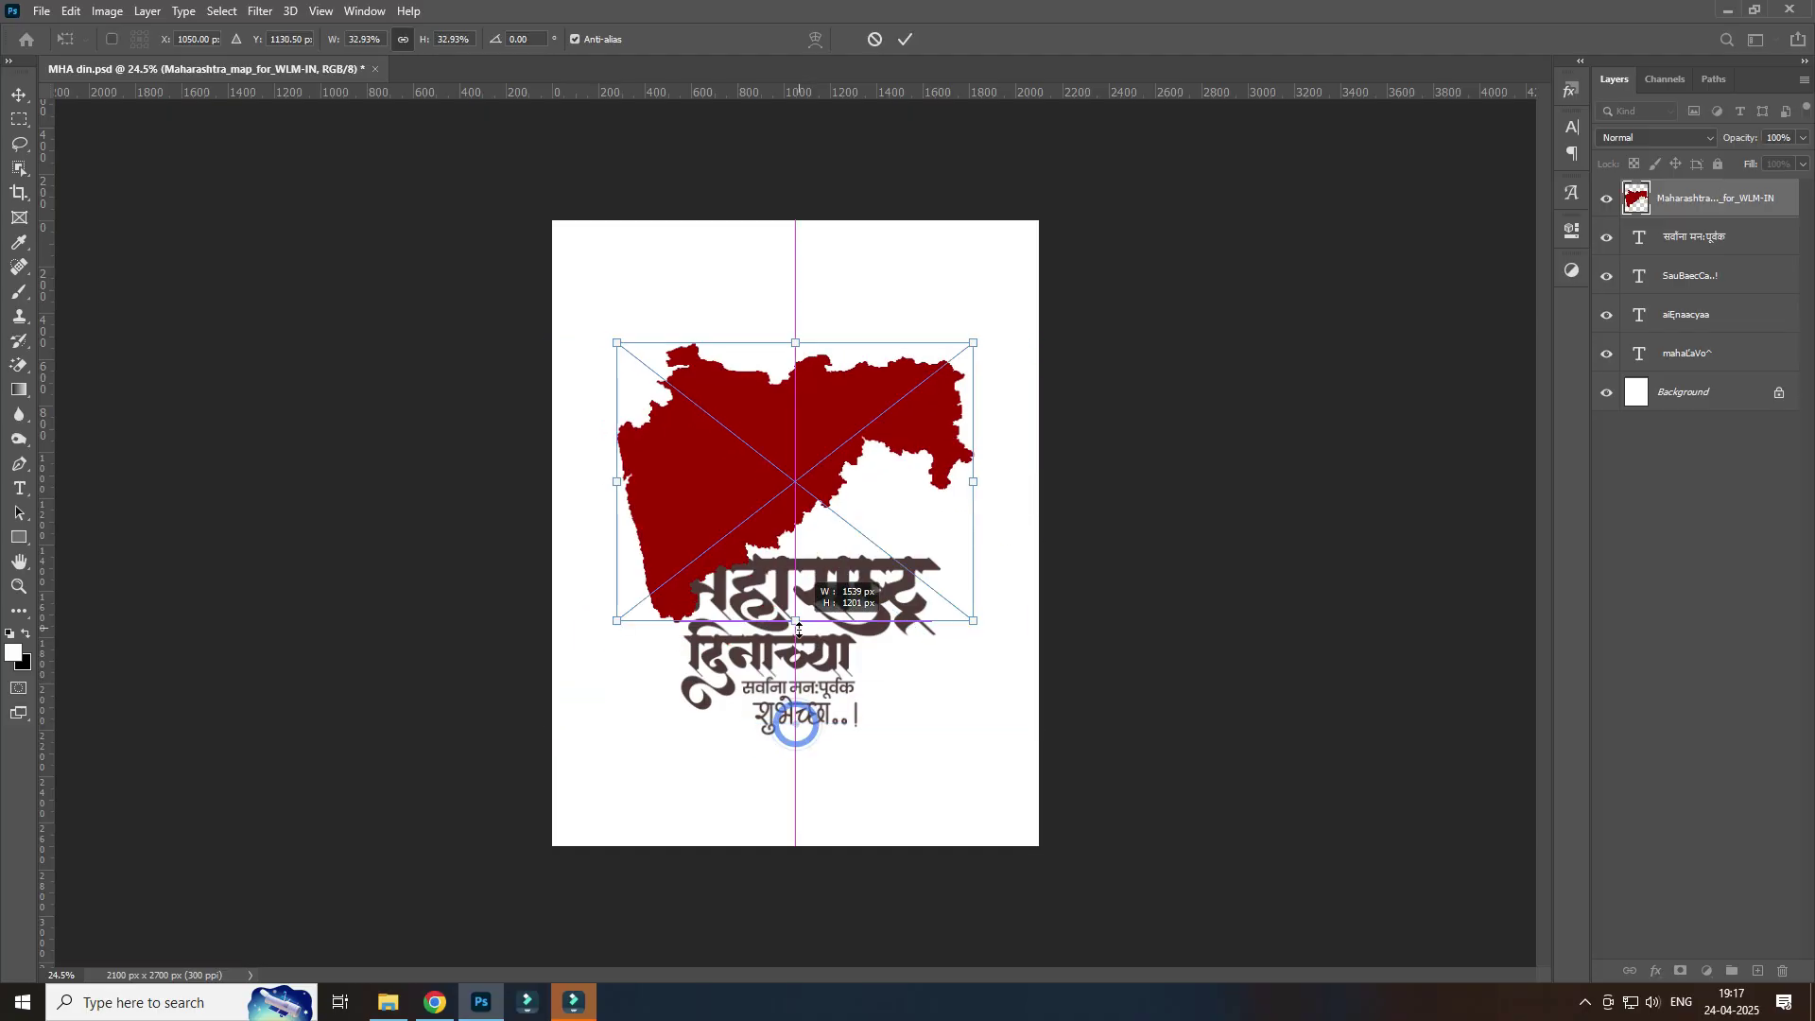
drag(783, 512, 777, 436)
key(Return)
key(ctrl+0)
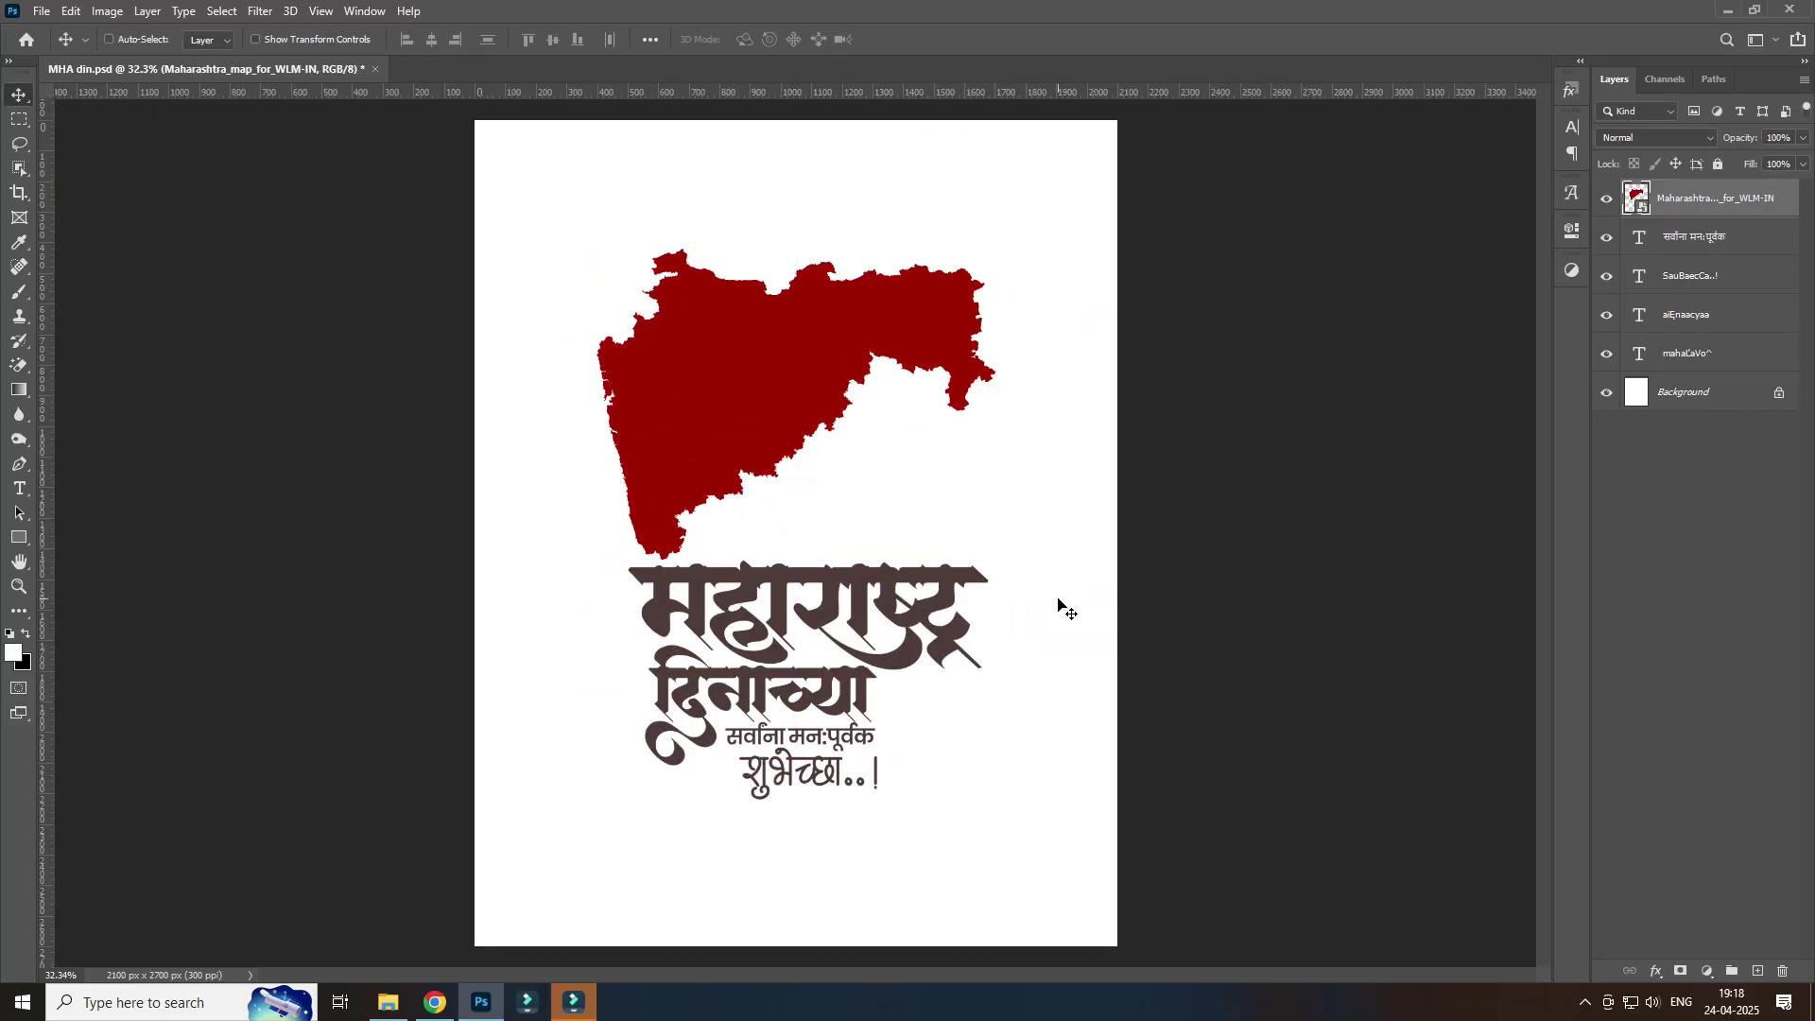
key(ctrl+minus)
key(ctrl+0)
Step: Give the map a Gradient Overlay with both colour stops set to orange
double_click(1716, 198)
click(1162, 406)
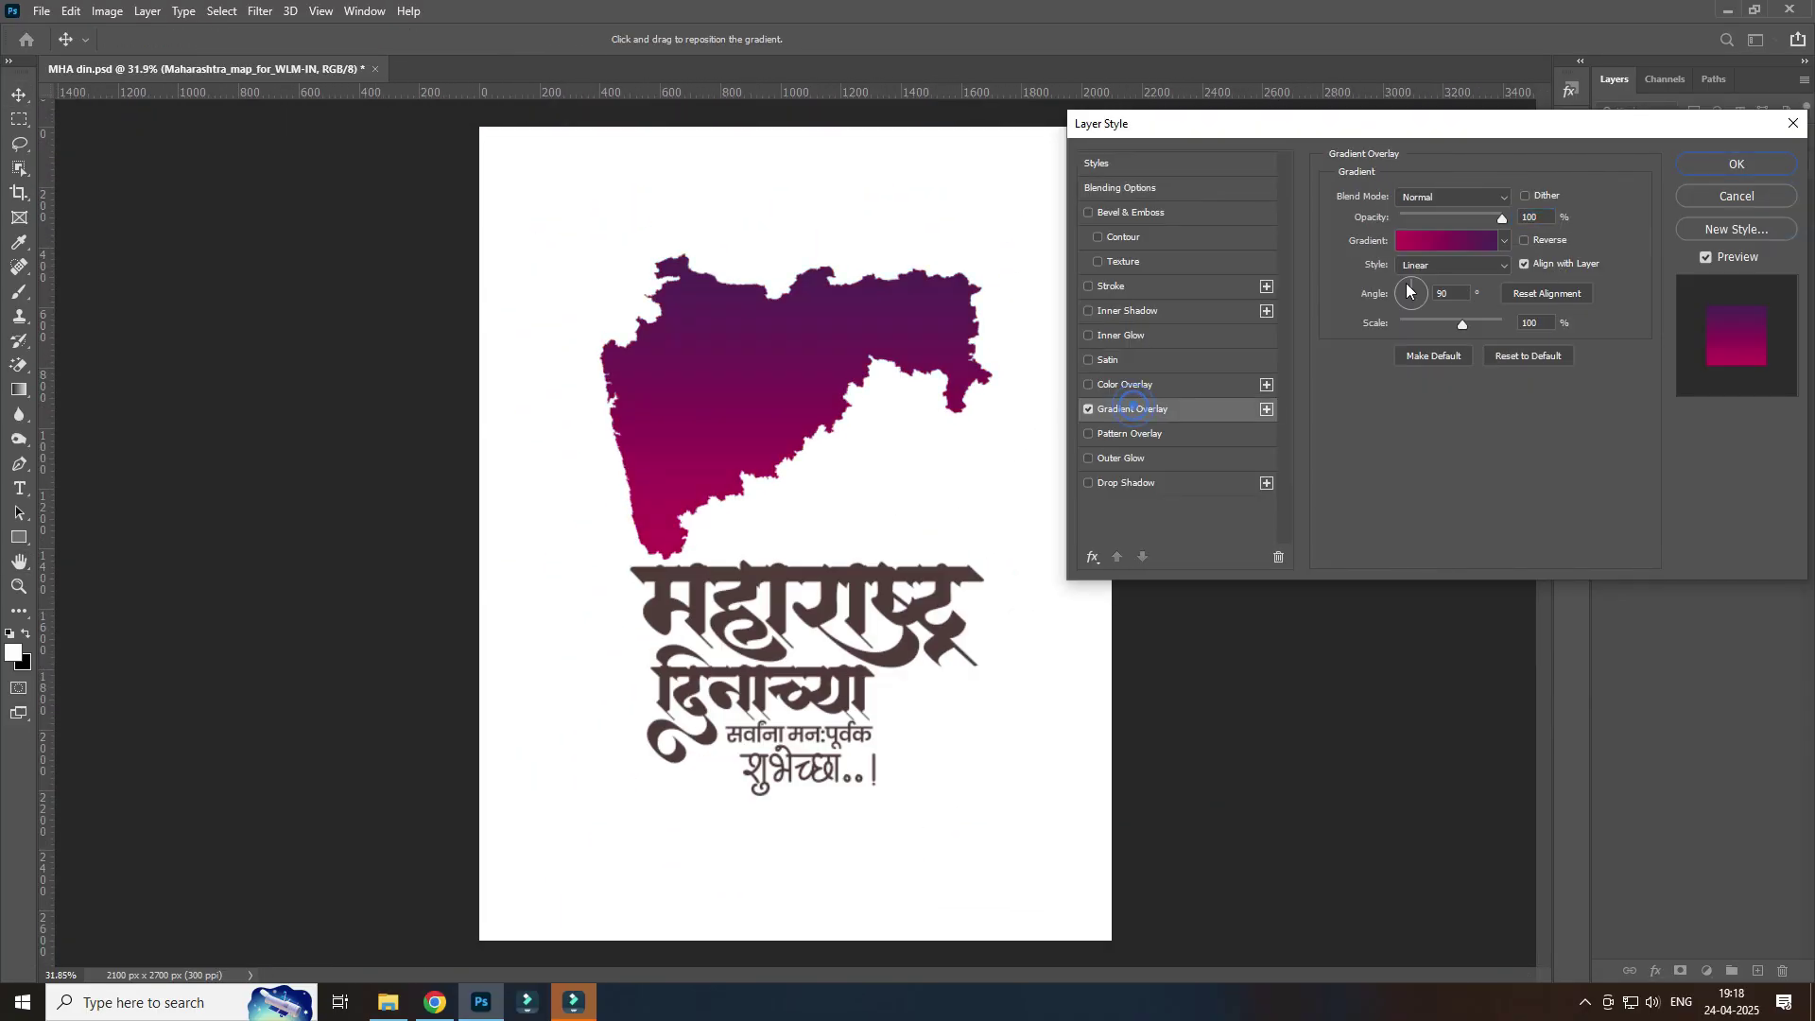
click(1418, 231)
double_click(1102, 526)
drag(1370, 249, 1373, 461)
click(1539, 224)
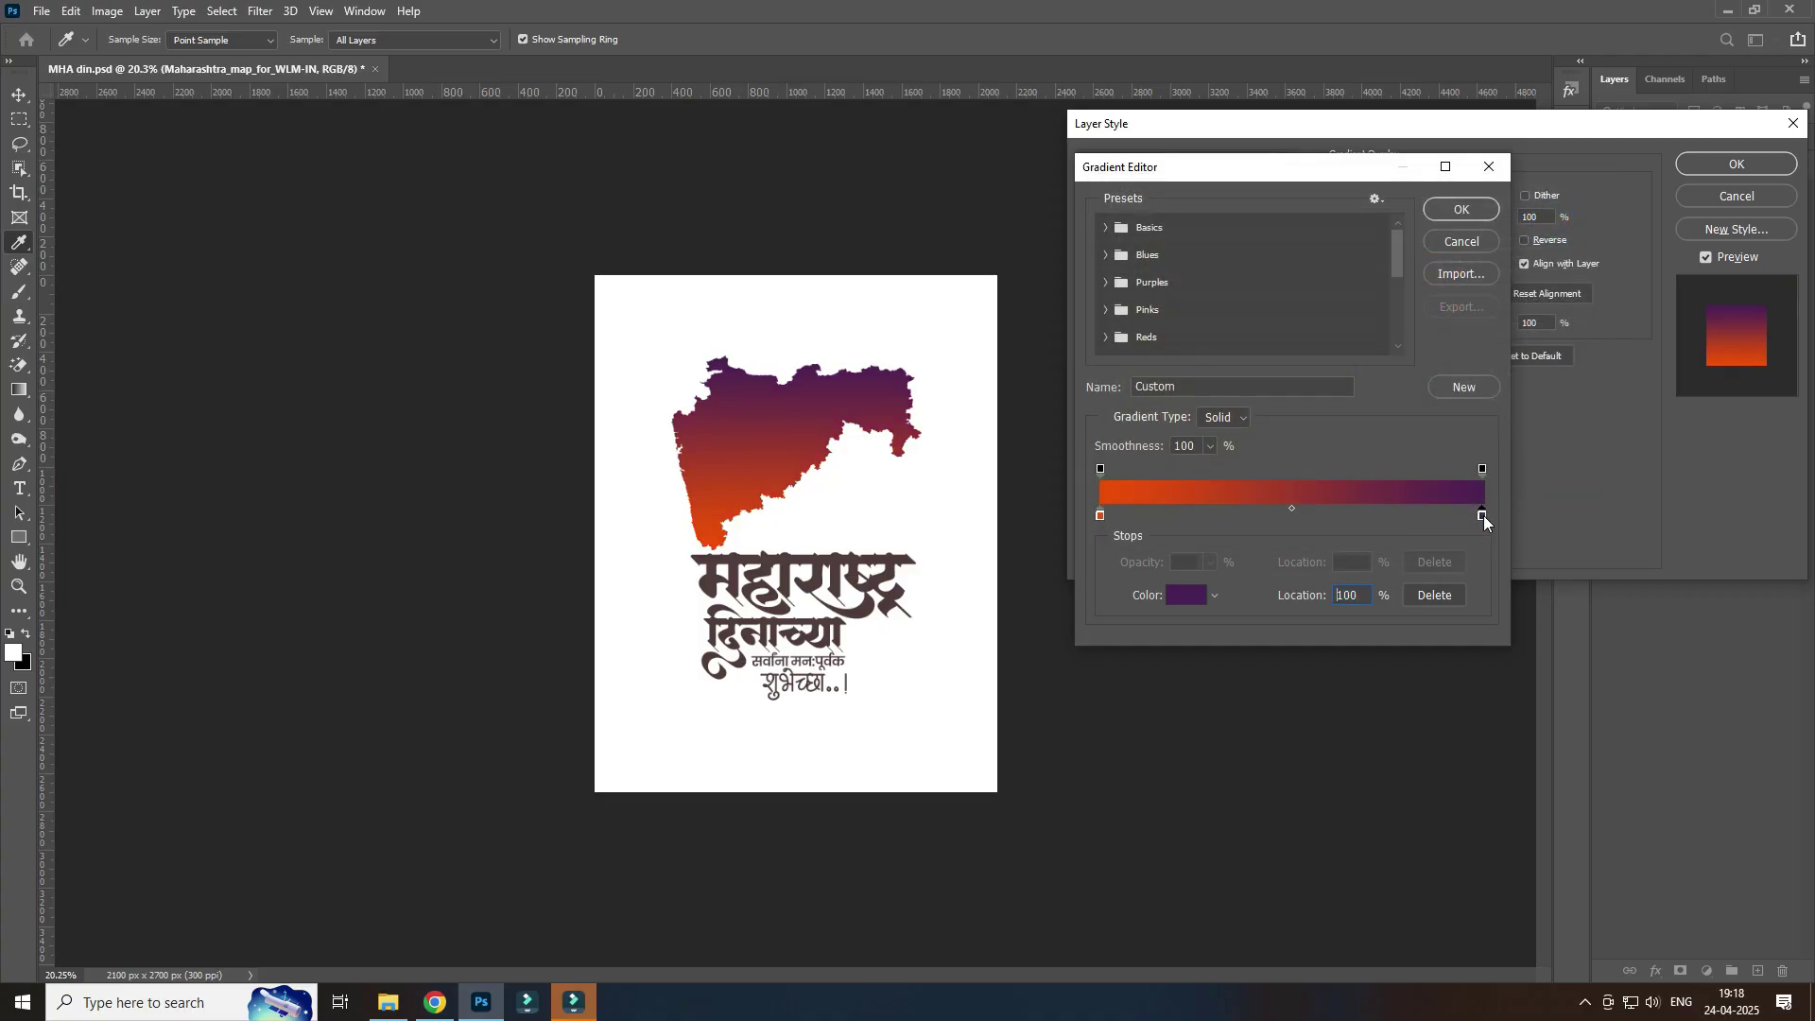
double_click(1481, 525)
drag(1371, 285, 1375, 467)
key(Return)
key(Return)
key(Return)
Step: Convert the two headline text layers into one smart object
scroll(826, 410, up, 3)
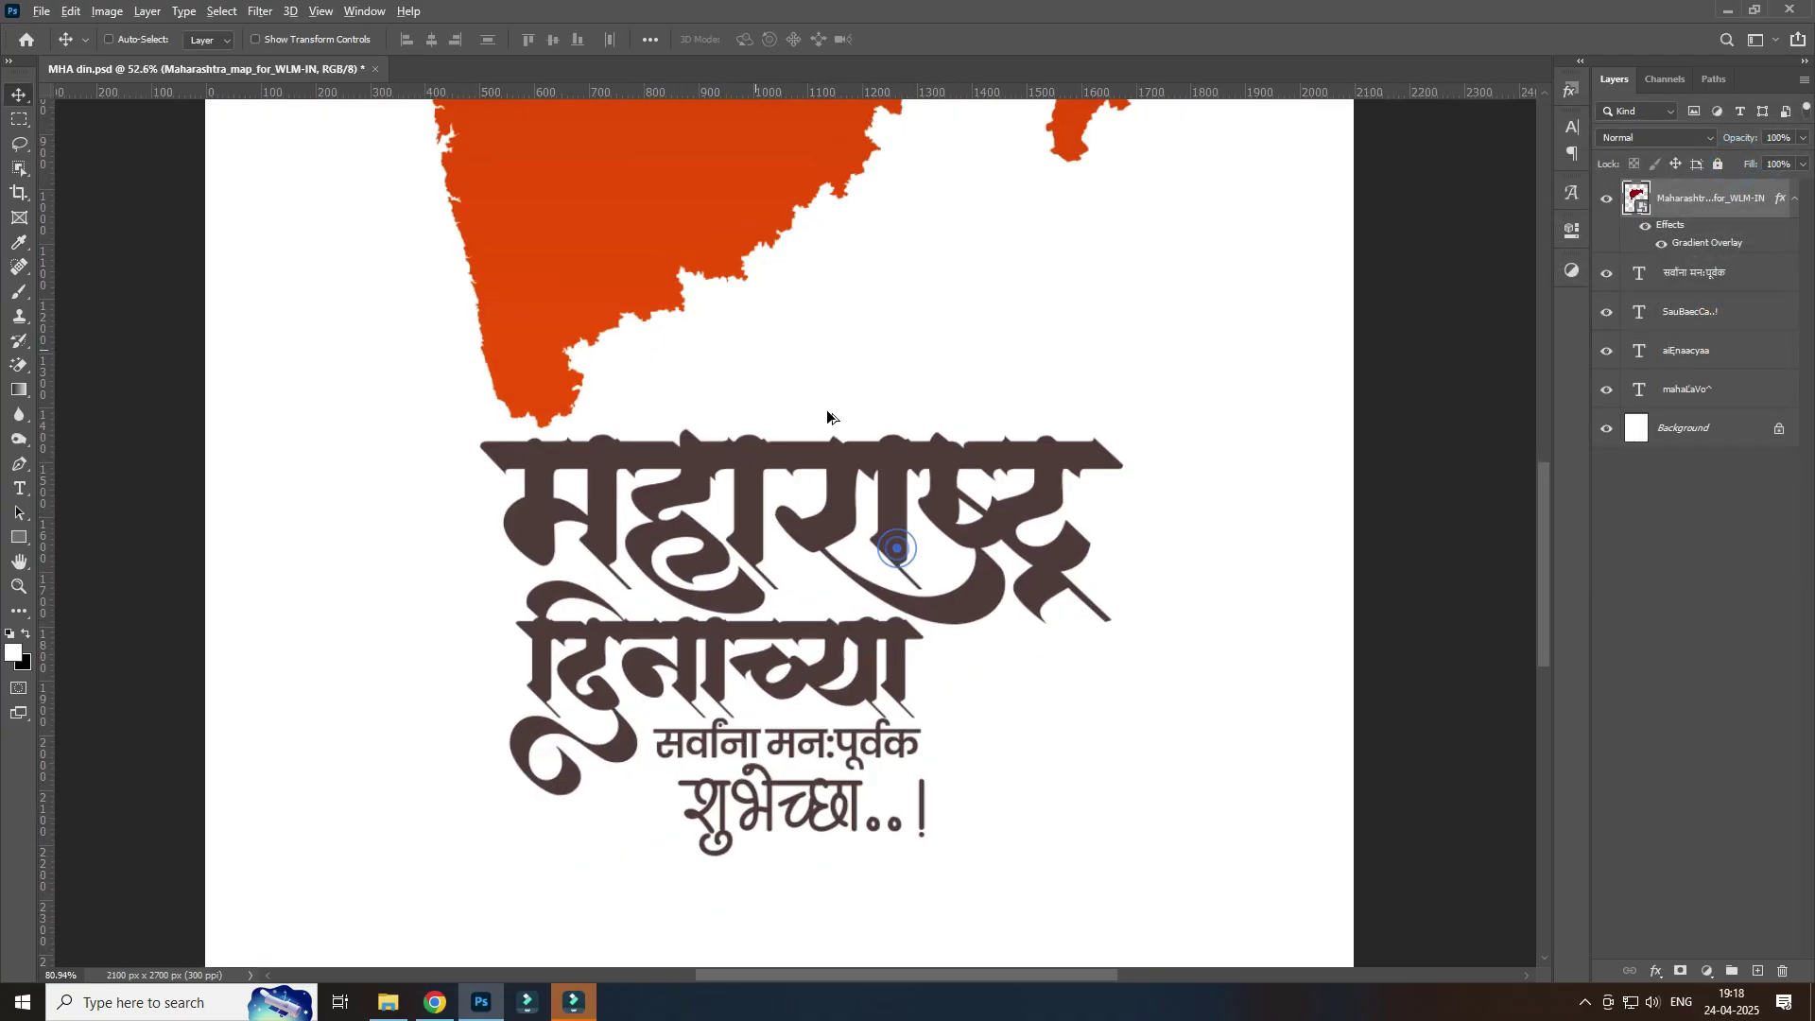
scroll(658, 685, down, 3)
mouse_move(760, 727)
mouse_down()
mouse_move(658, 684)
mouse_move(747, 718)
mouse_up()
right_click(1687, 368)
click(1540, 358)
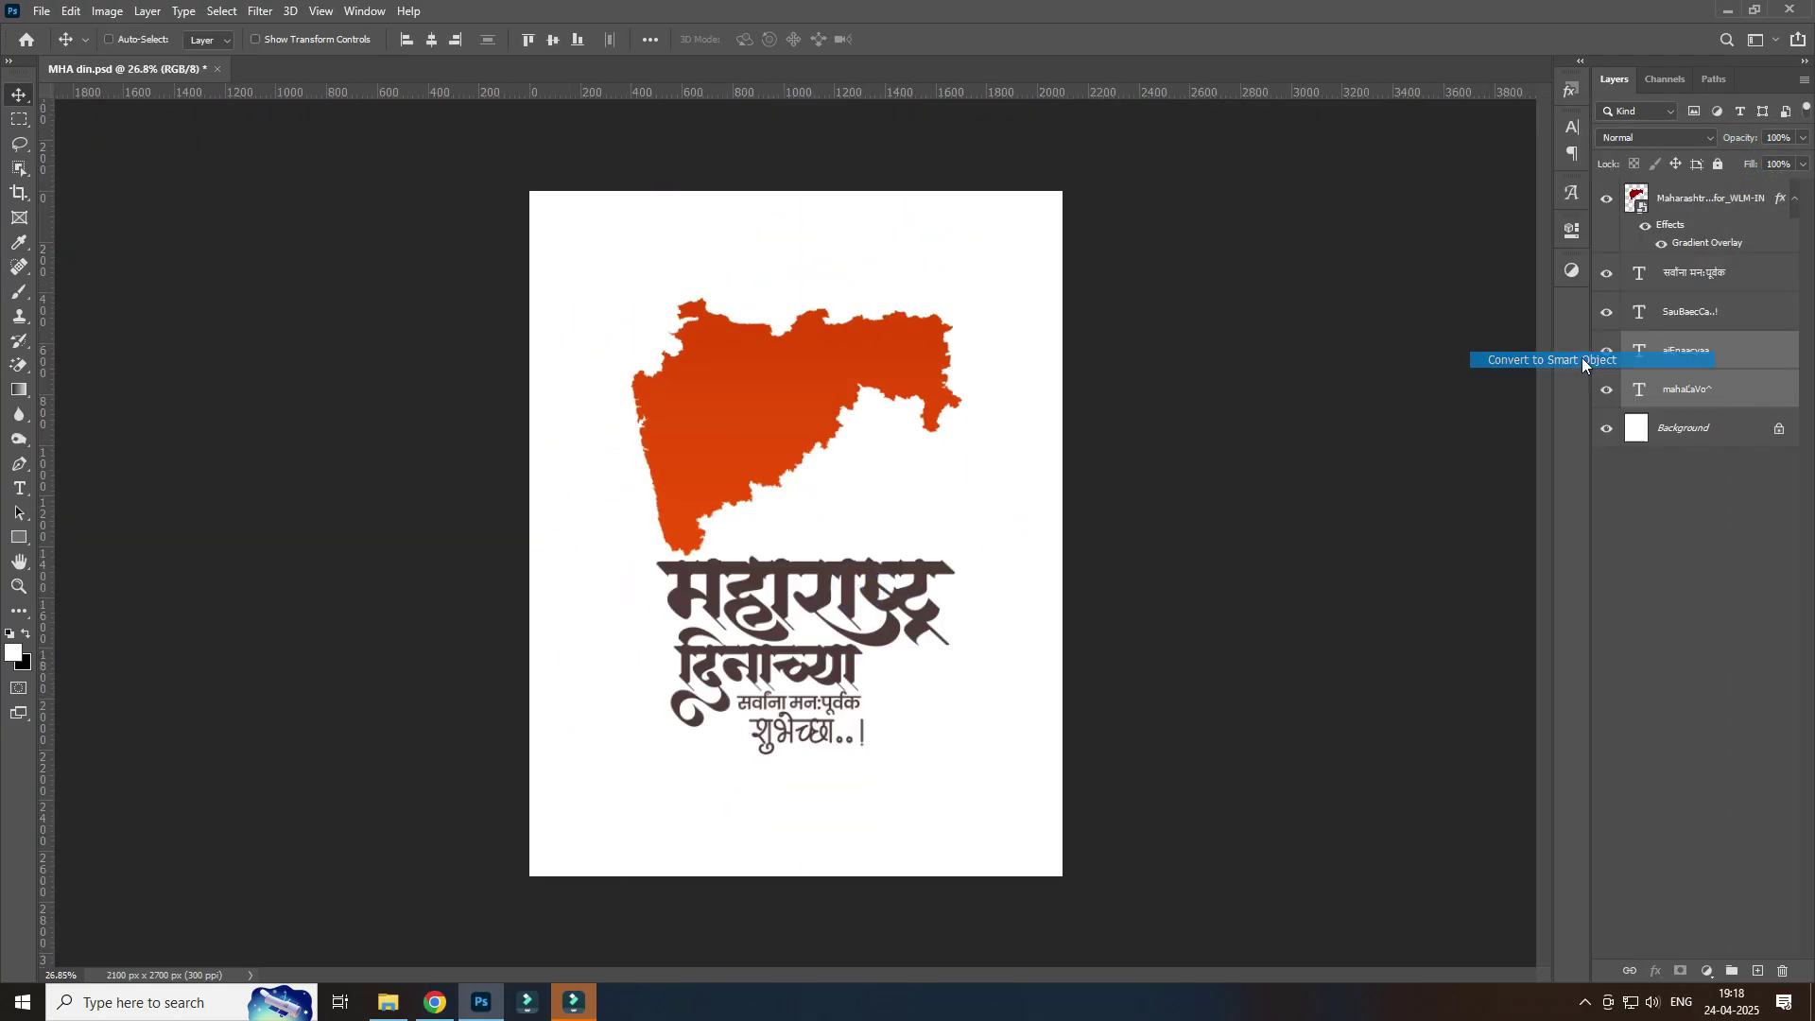
scroll(991, 634, up, 3)
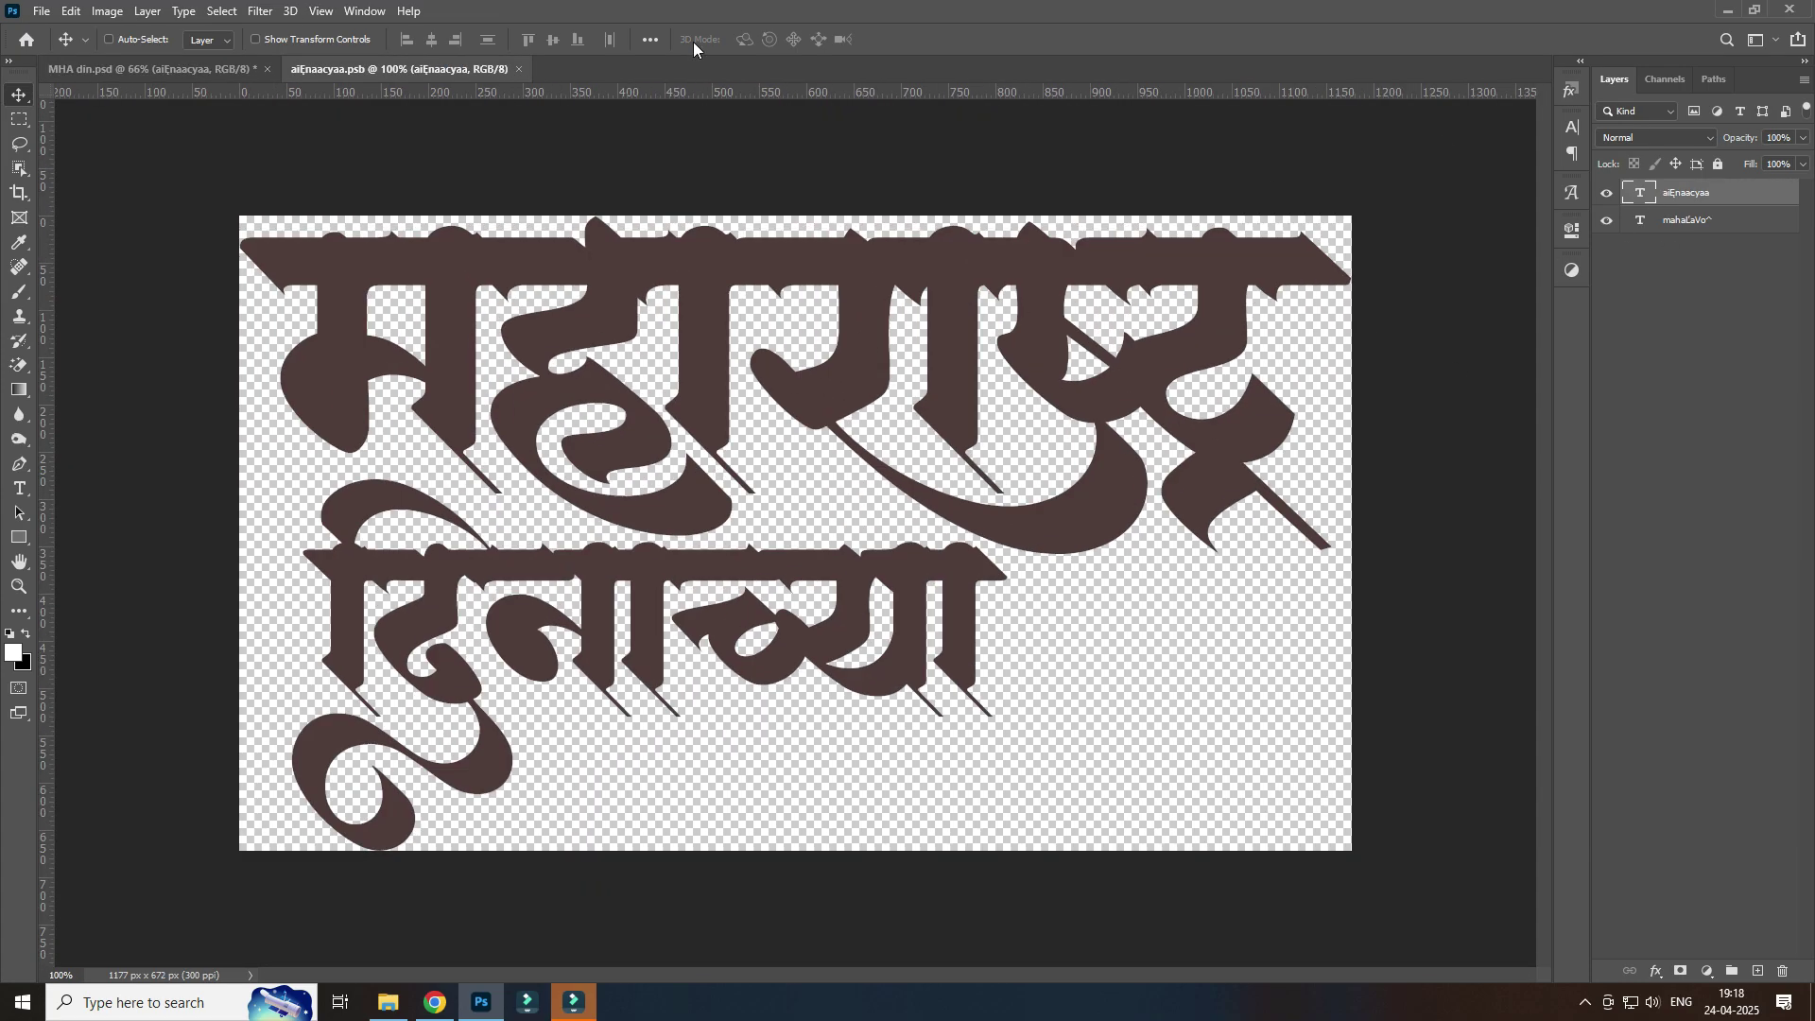
Step: Close the smart object document and search the web for 'orange texture background'
click(519, 70)
scroll(831, 604, up, 2)
key(alt+Tab)
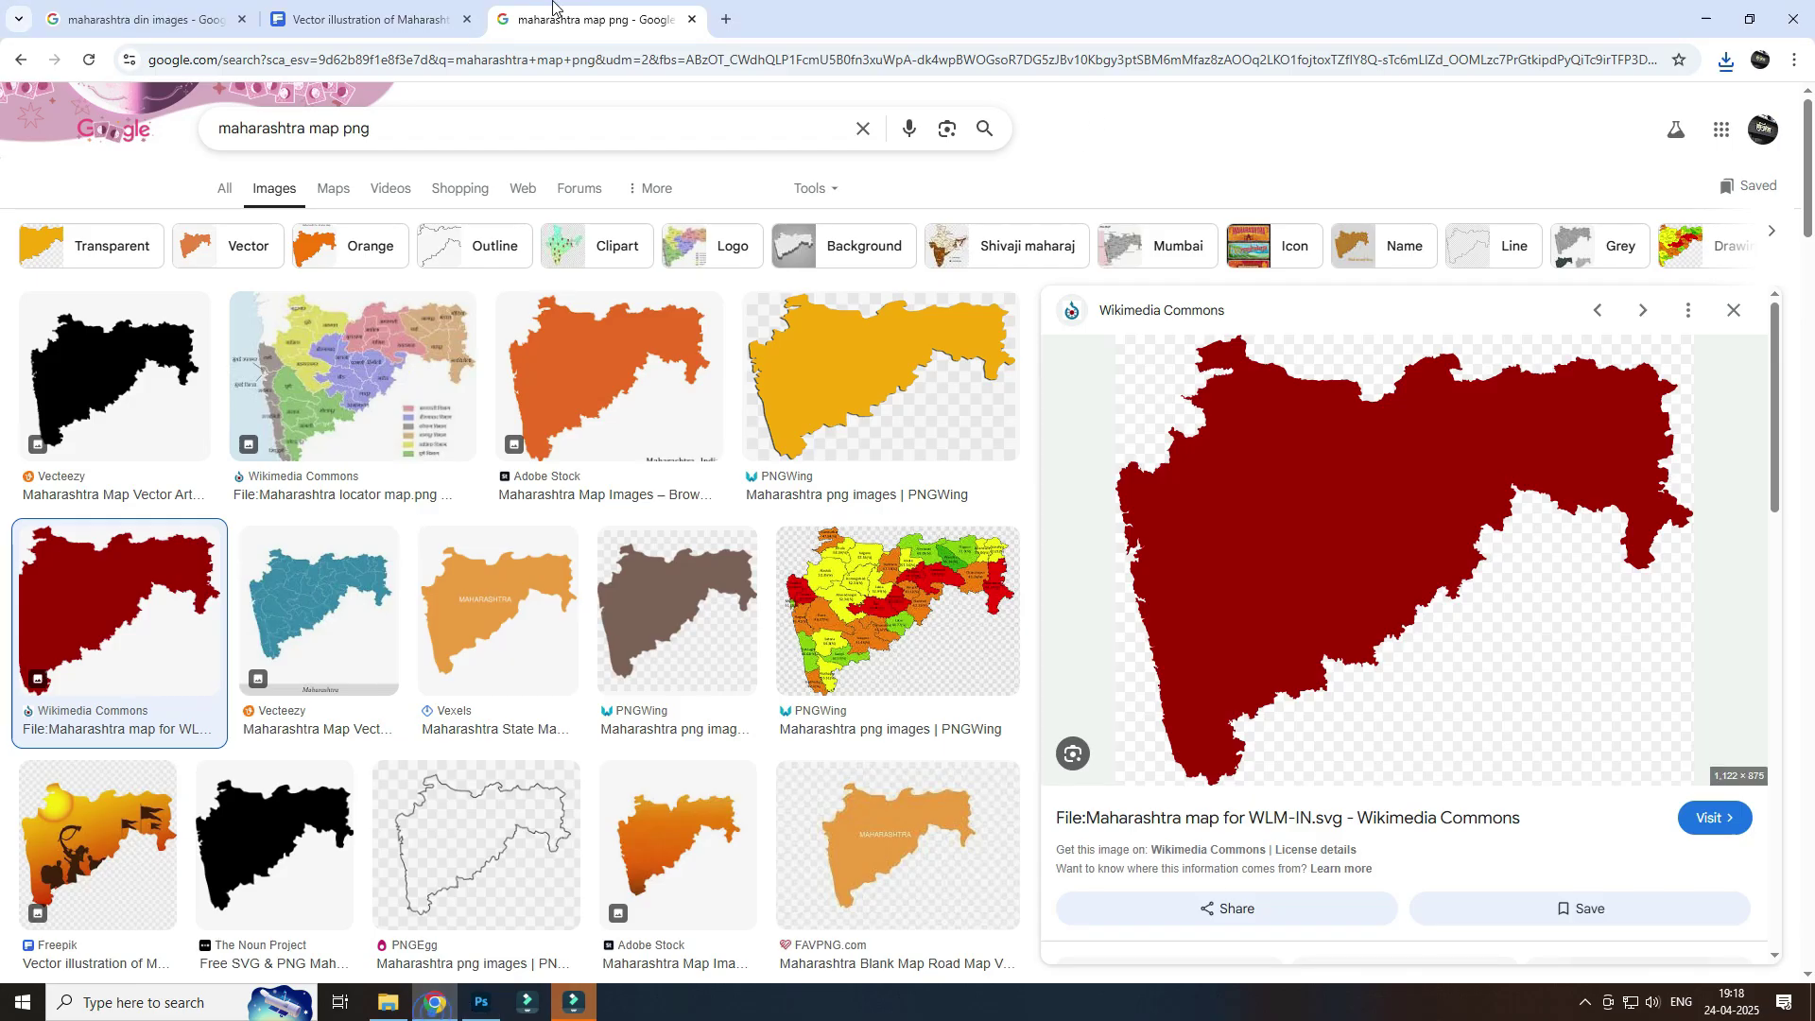
key(ctrl+t)
text(orange texture b)
key(Return)
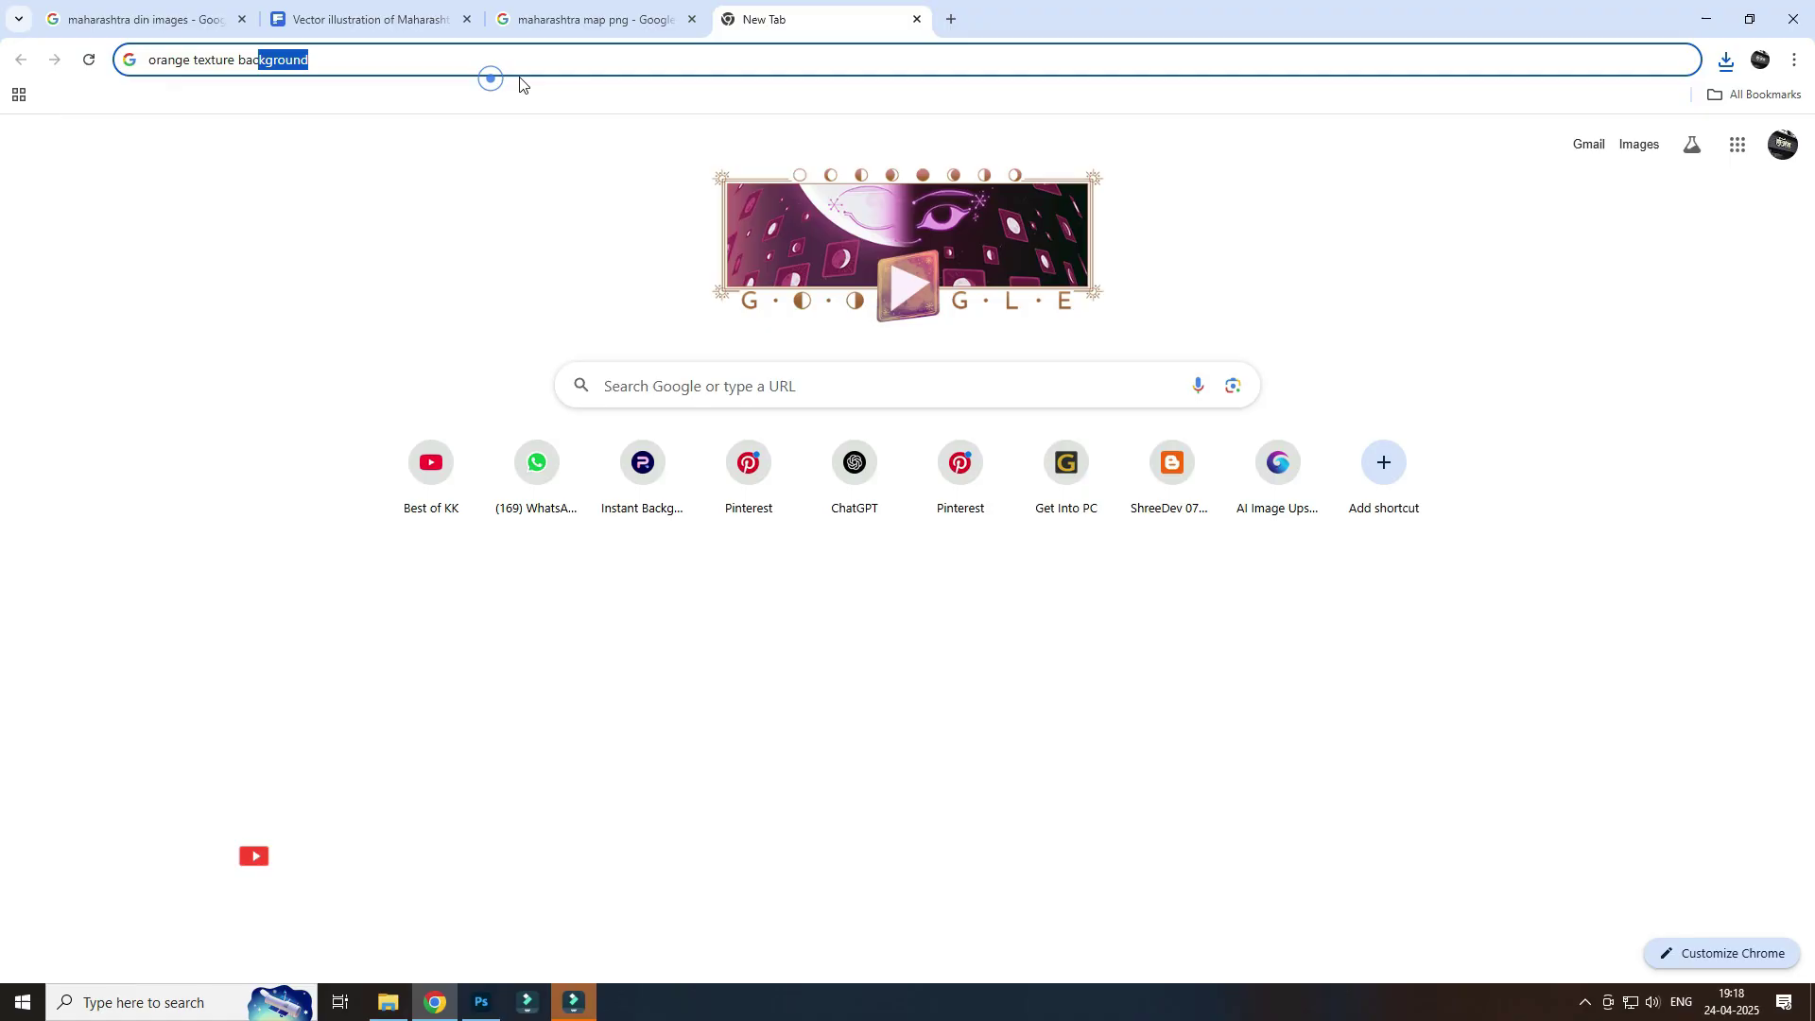
Step: Filter the image results to Large and preview an orange texture background
click(271, 186)
click(799, 188)
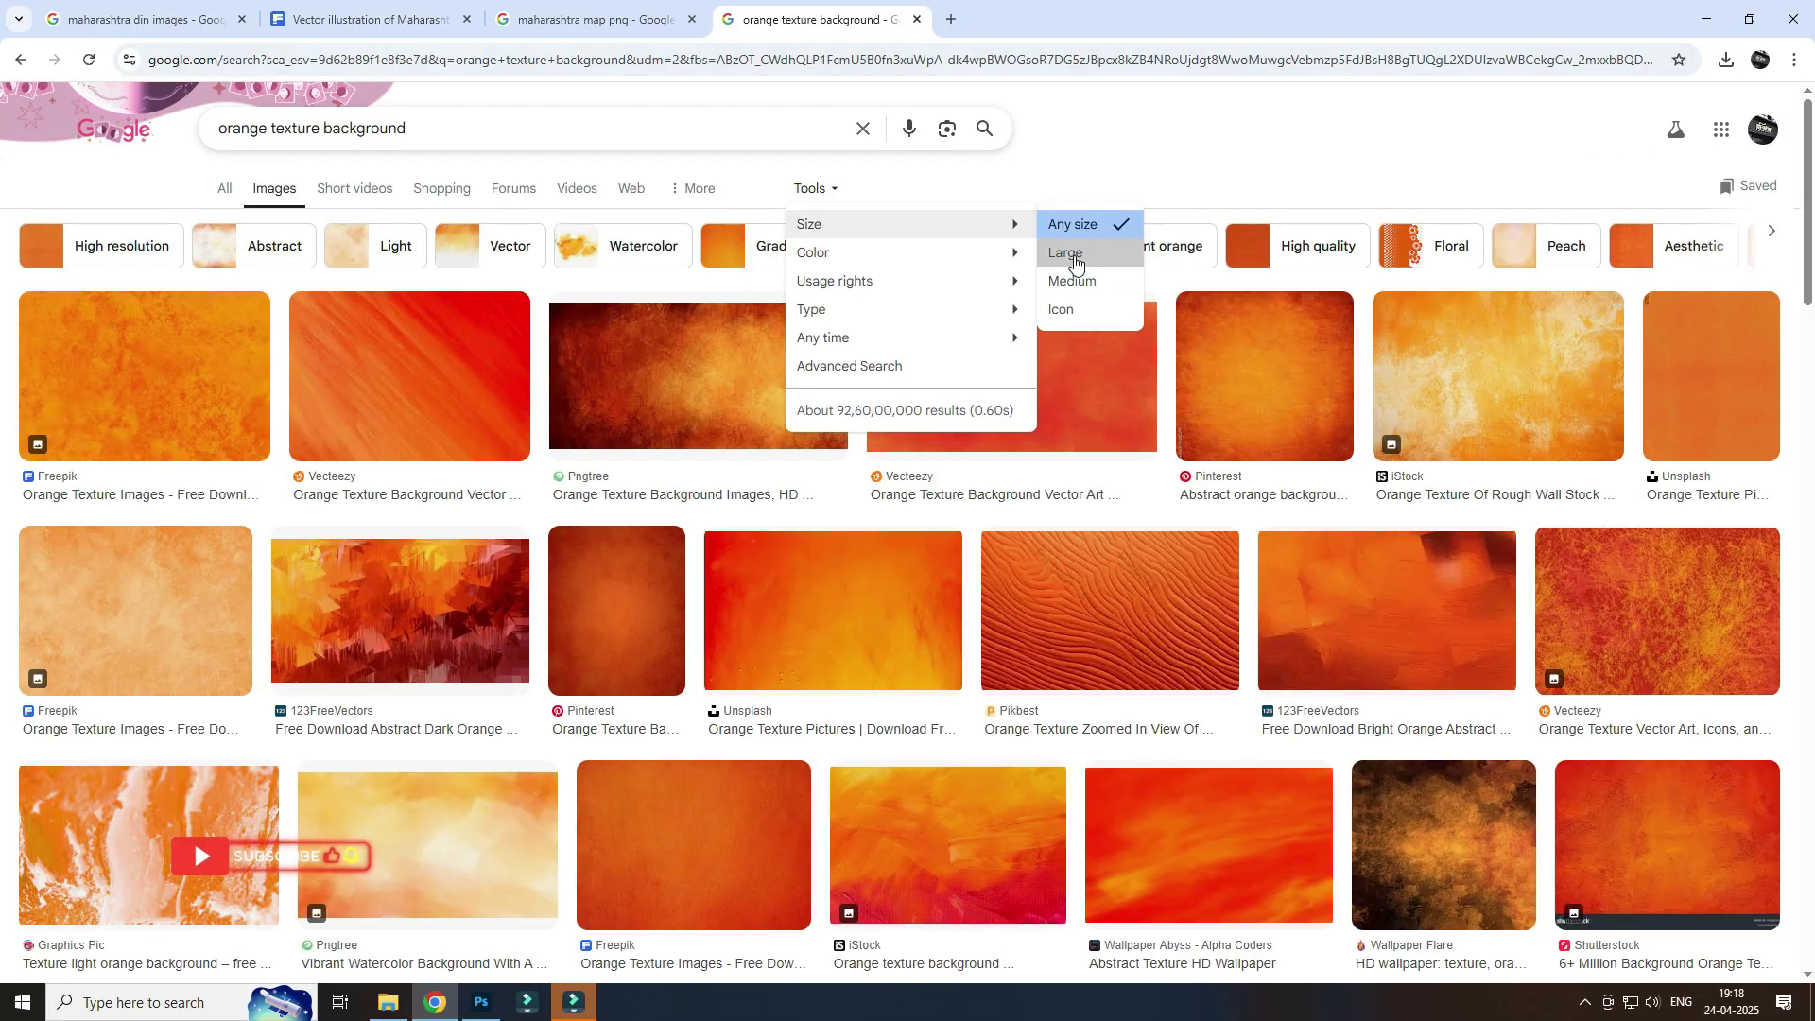
click(1068, 250)
scroll(1418, 435, down, 2)
scroll(1370, 463, down, 2)
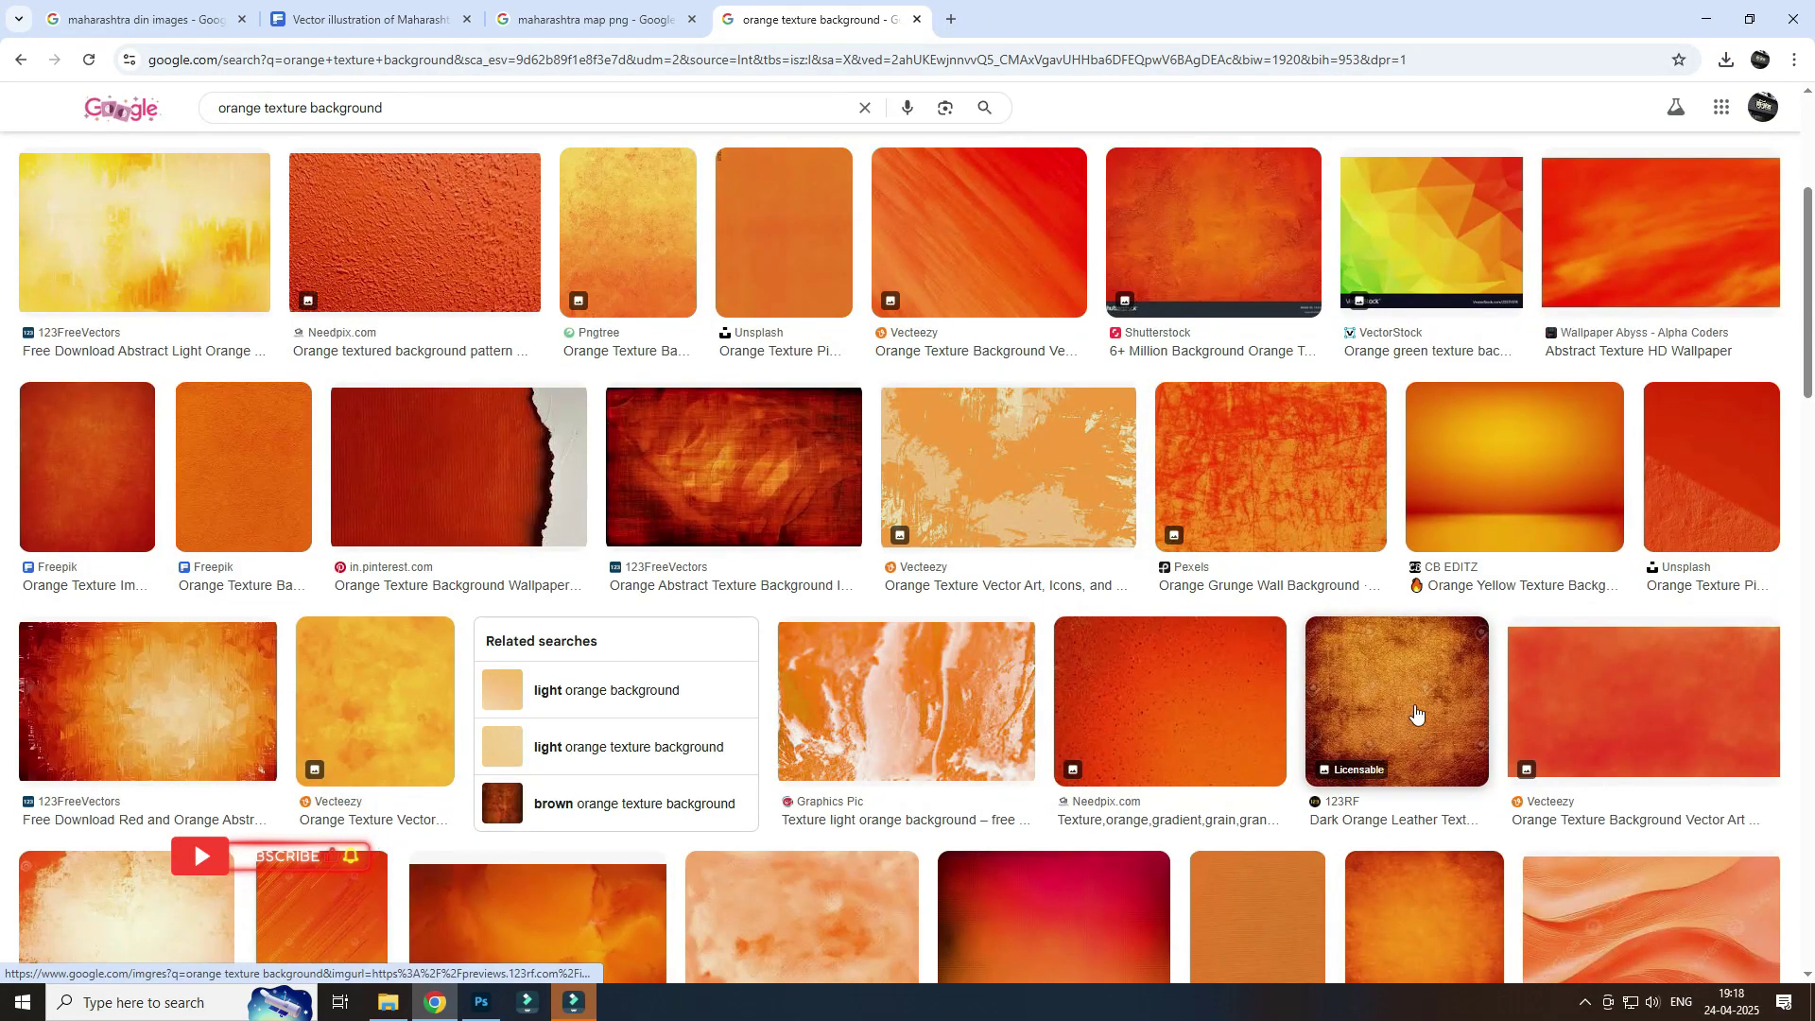
click(1342, 477)
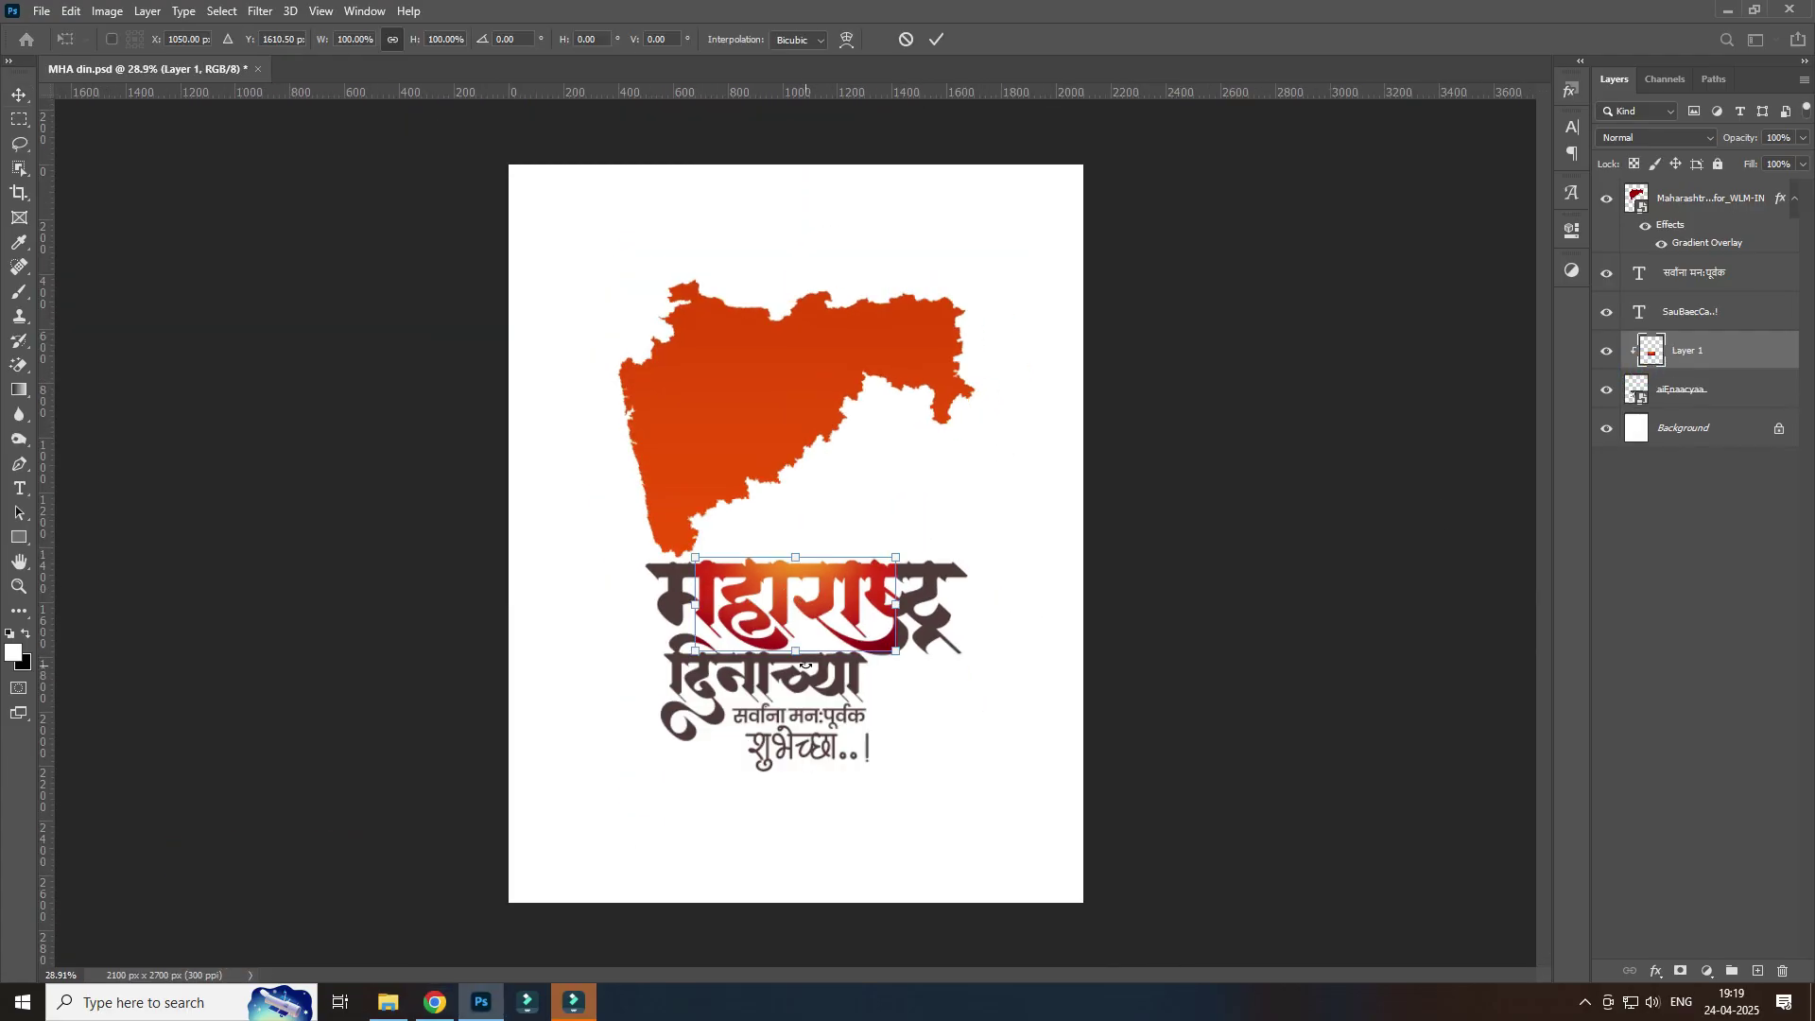
Step: Select the सर्वांना मन:पूर्वक text layer in Photoshop
alt+scroll(838, 640, up, 5)
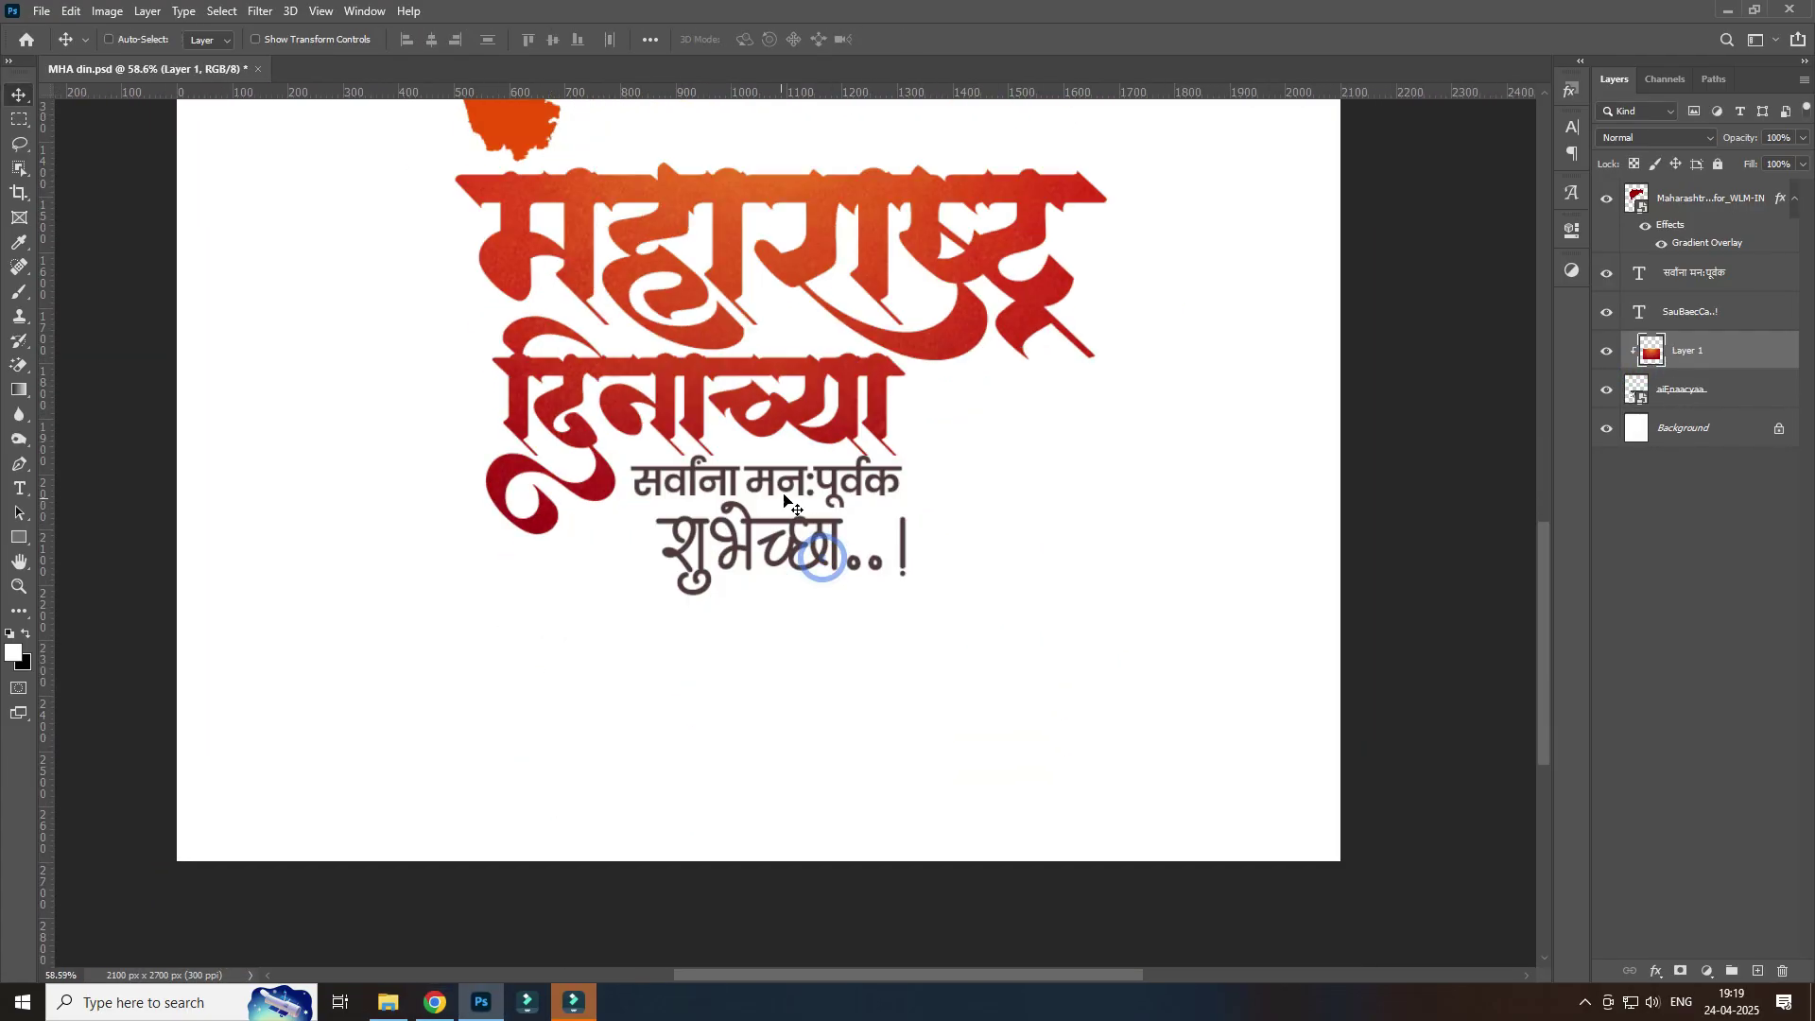
ctrl+click(830, 529)
alt+scroll(816, 652, down, 5)
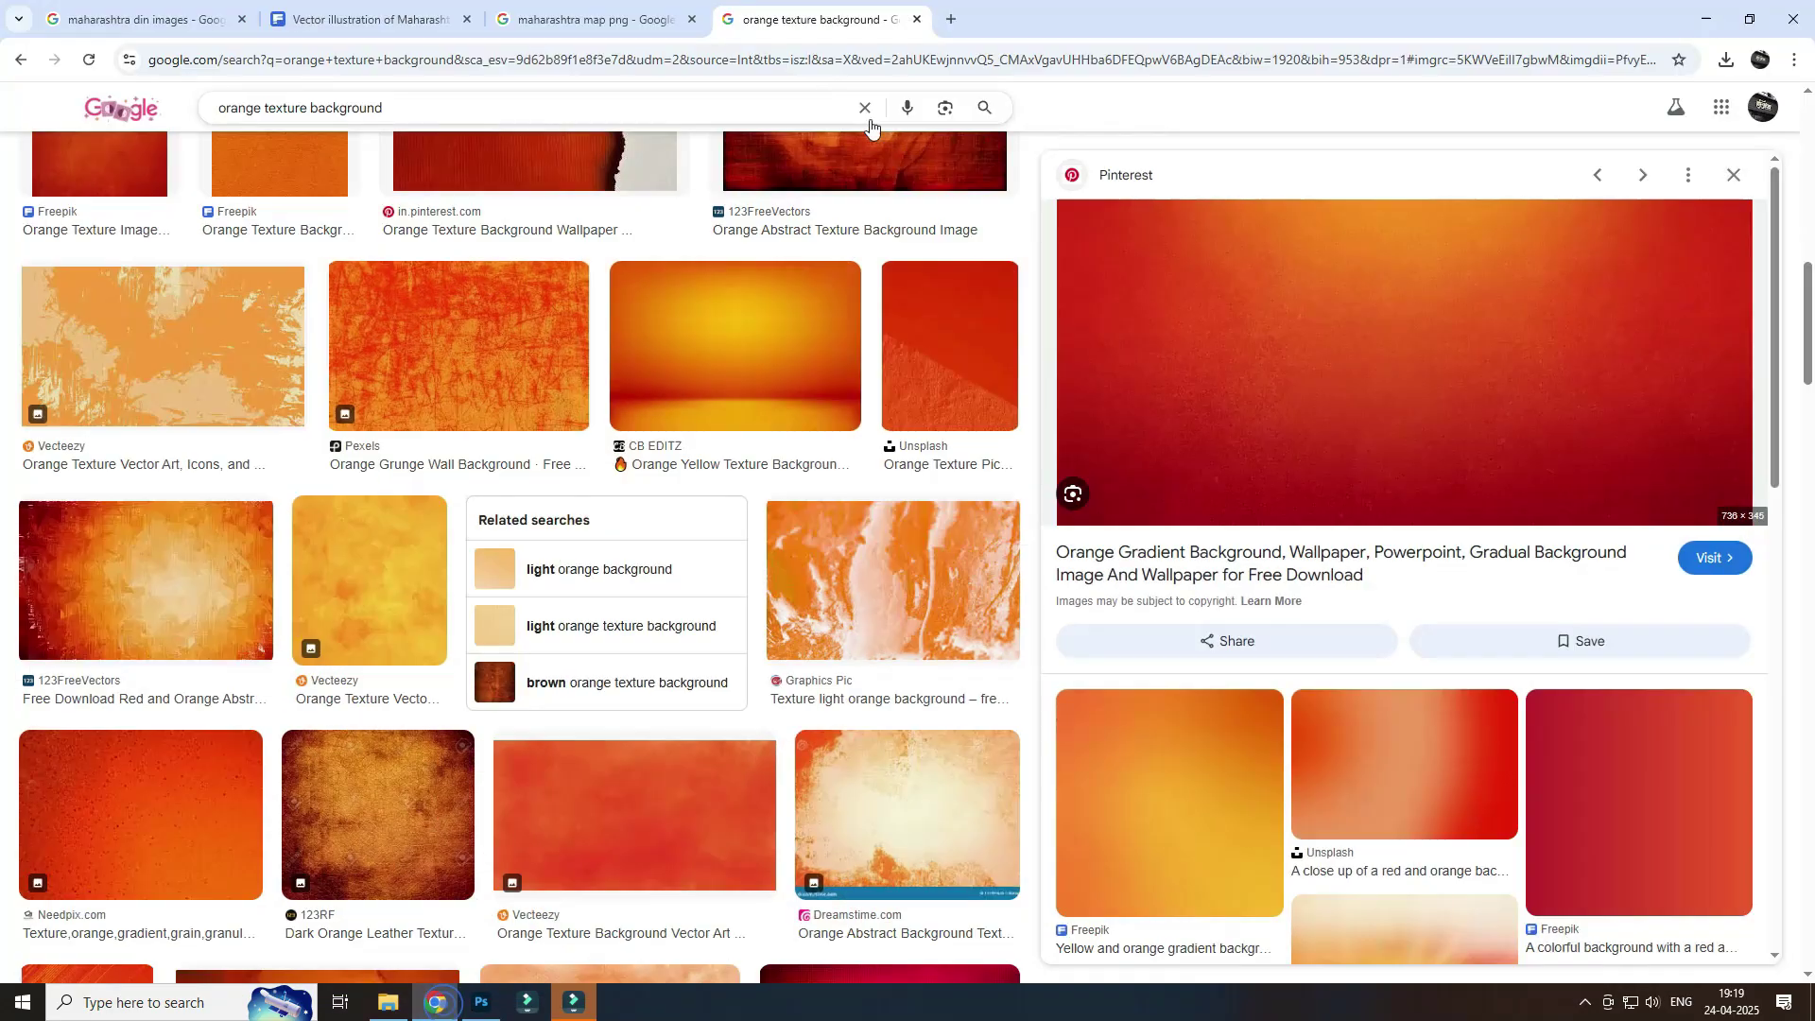
click(951, 19)
Step: Search Marathi Maharashtra Day greetings and copy the ABP News image's opening verse via Google Lens
text(म)
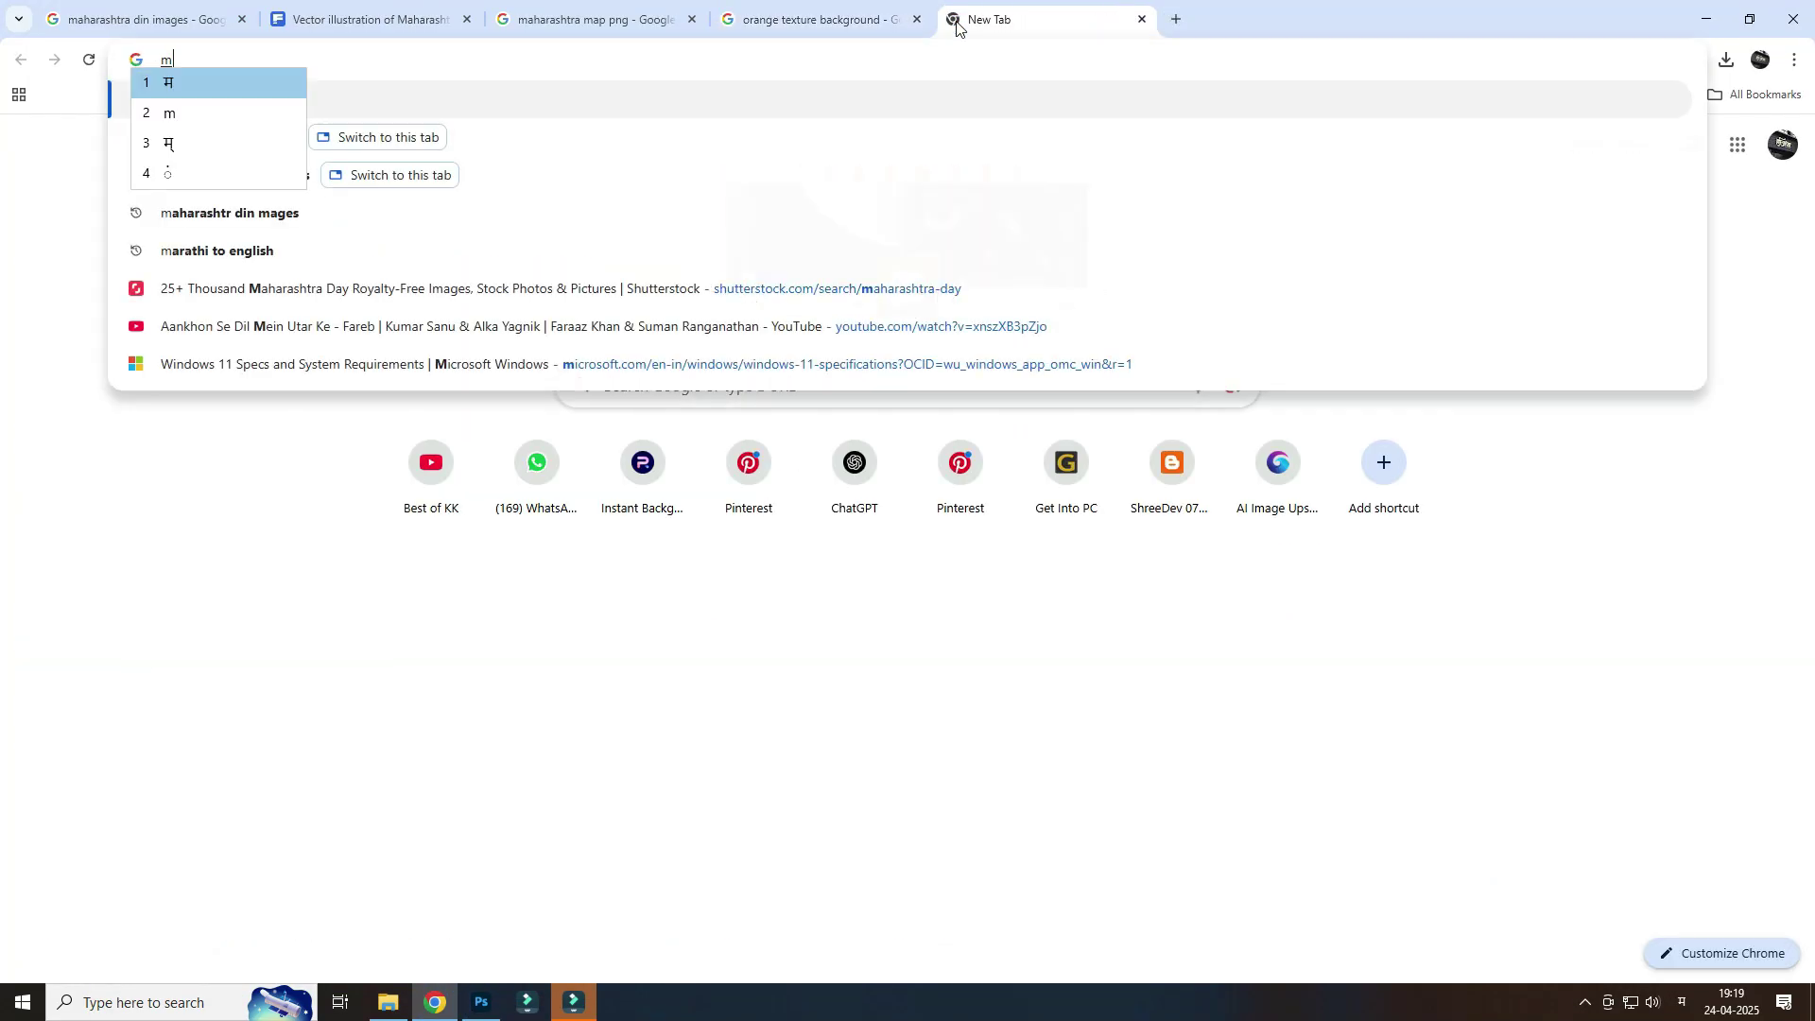
text(हाराष्ट्र d)
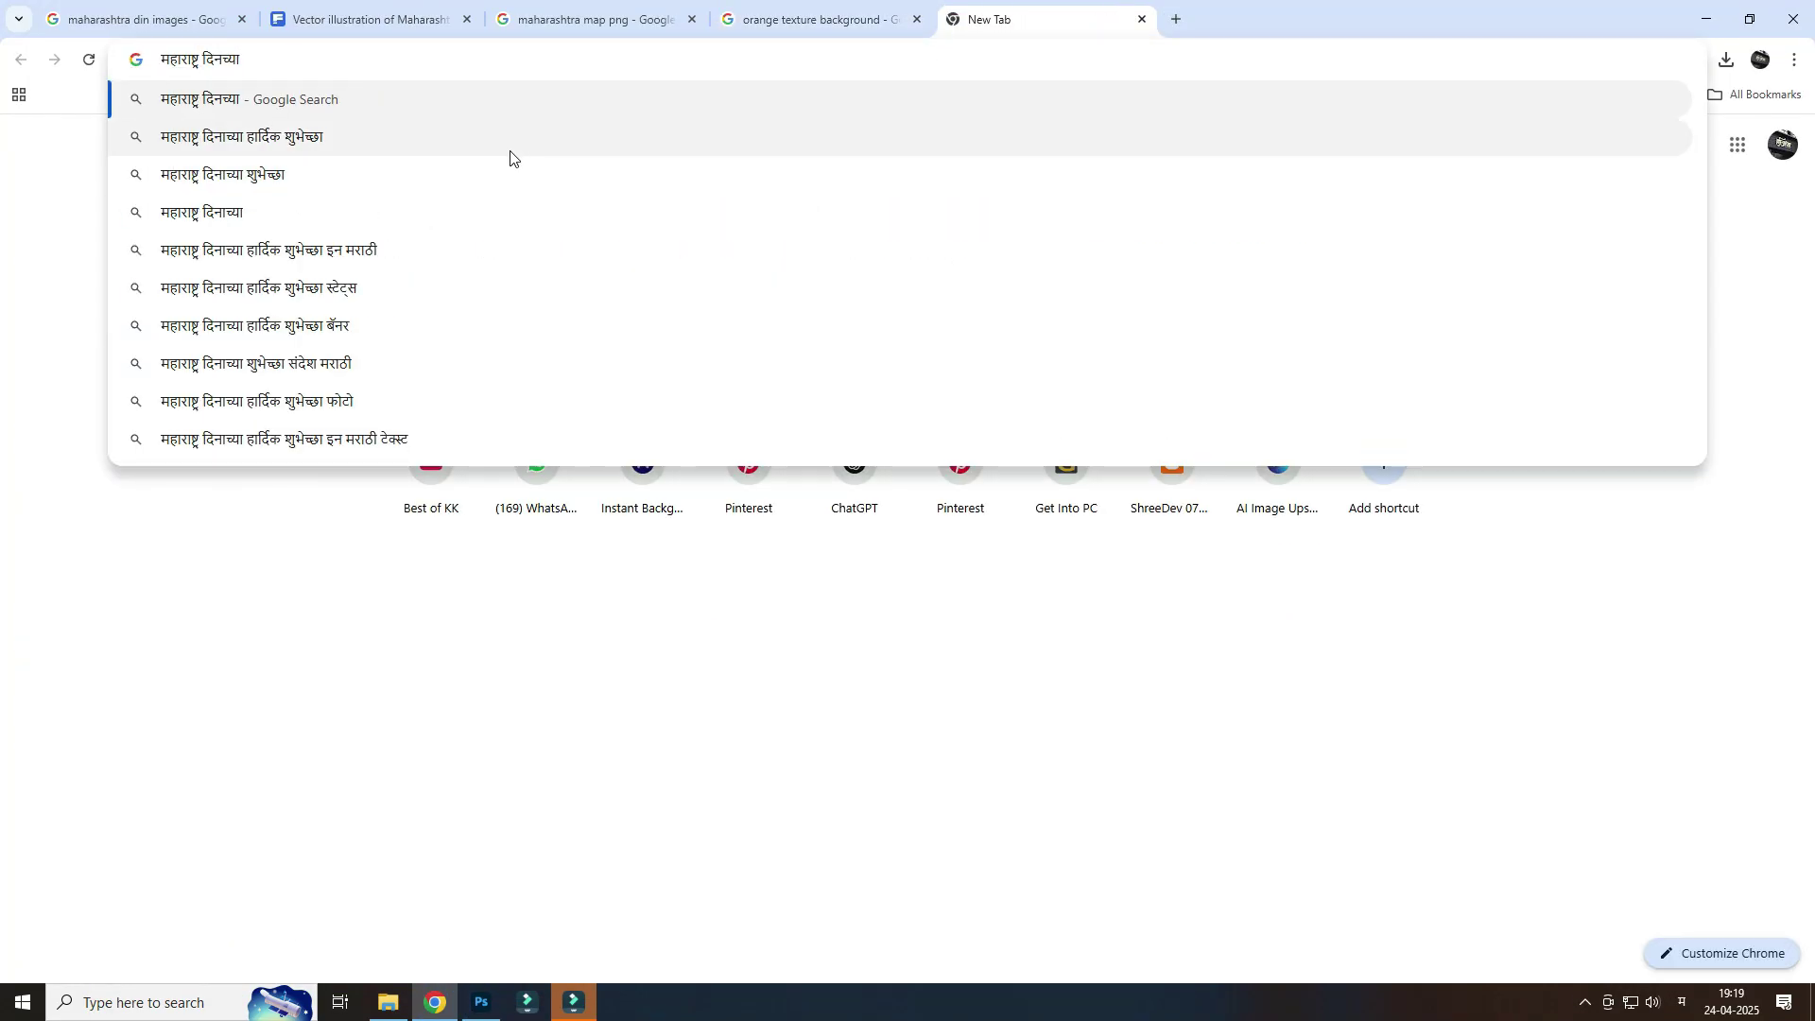
click(269, 250)
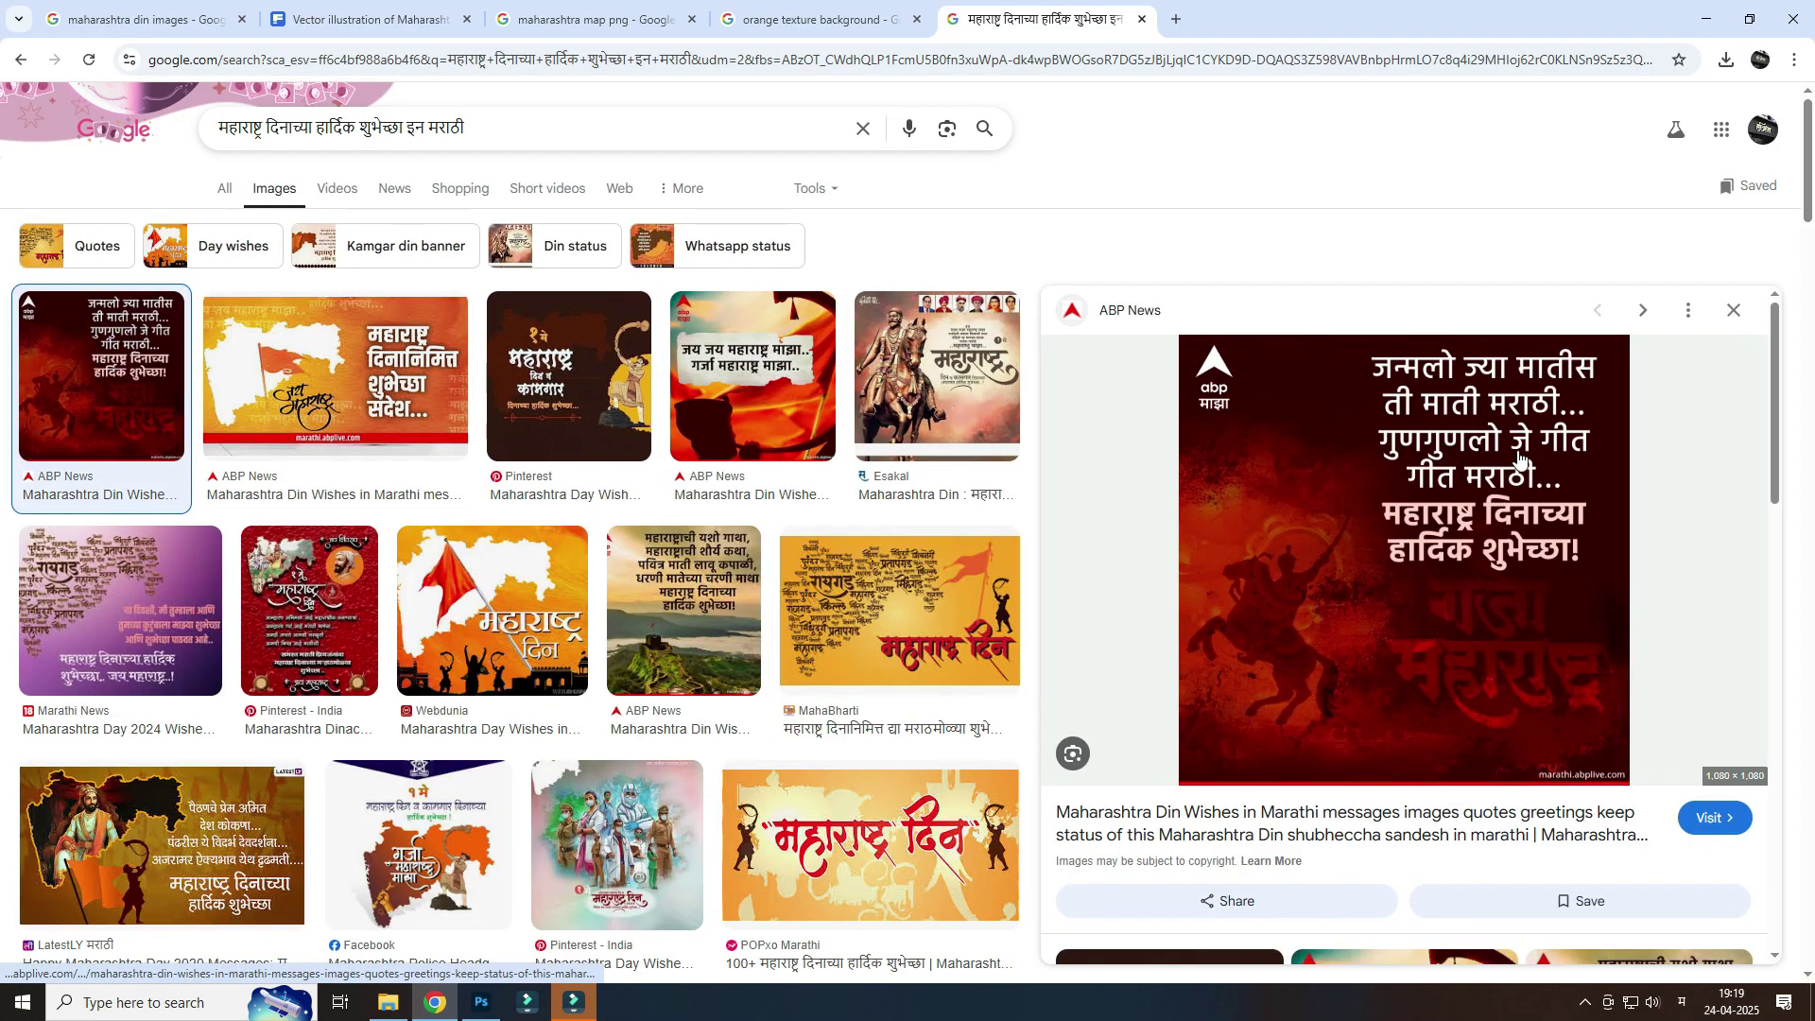
right_click(1518, 458)
click(1550, 754)
drag(1089, 401, 1238, 436)
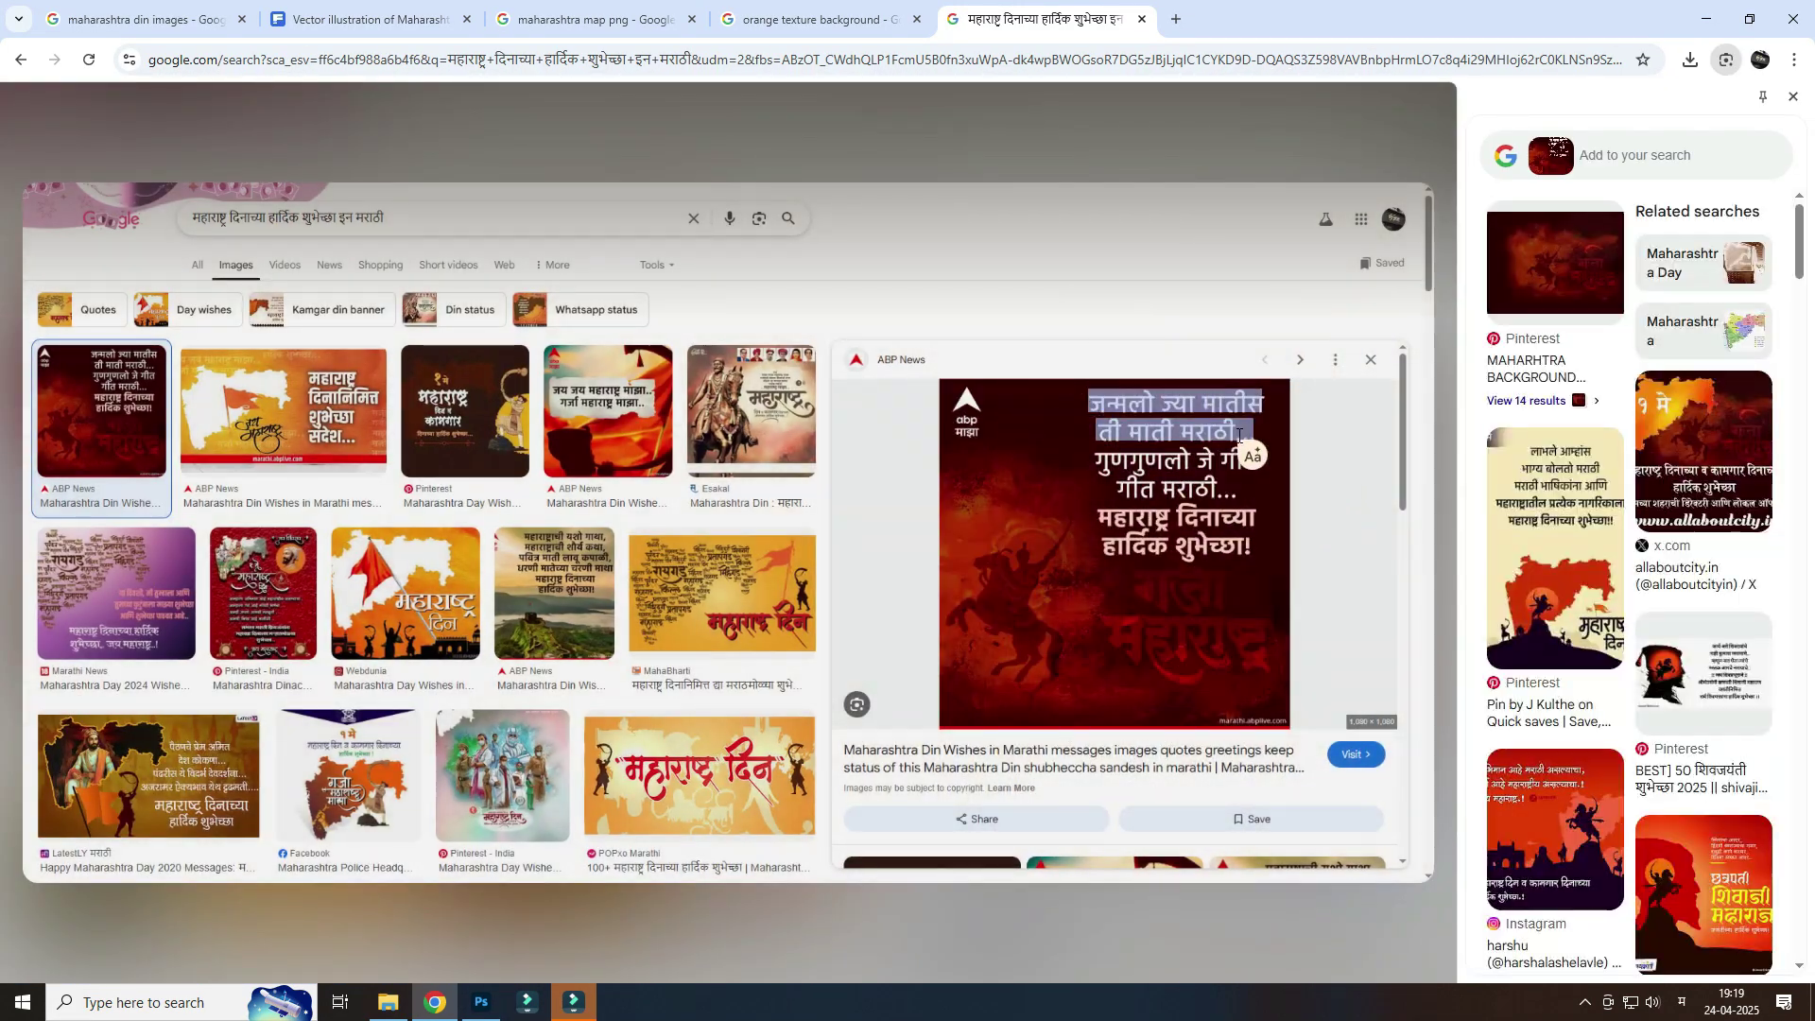
key(ctrl+c)
Step: Paste the verse into the duplicated text layer, adjust its leading, and place it below the map
key(alt+Tab)
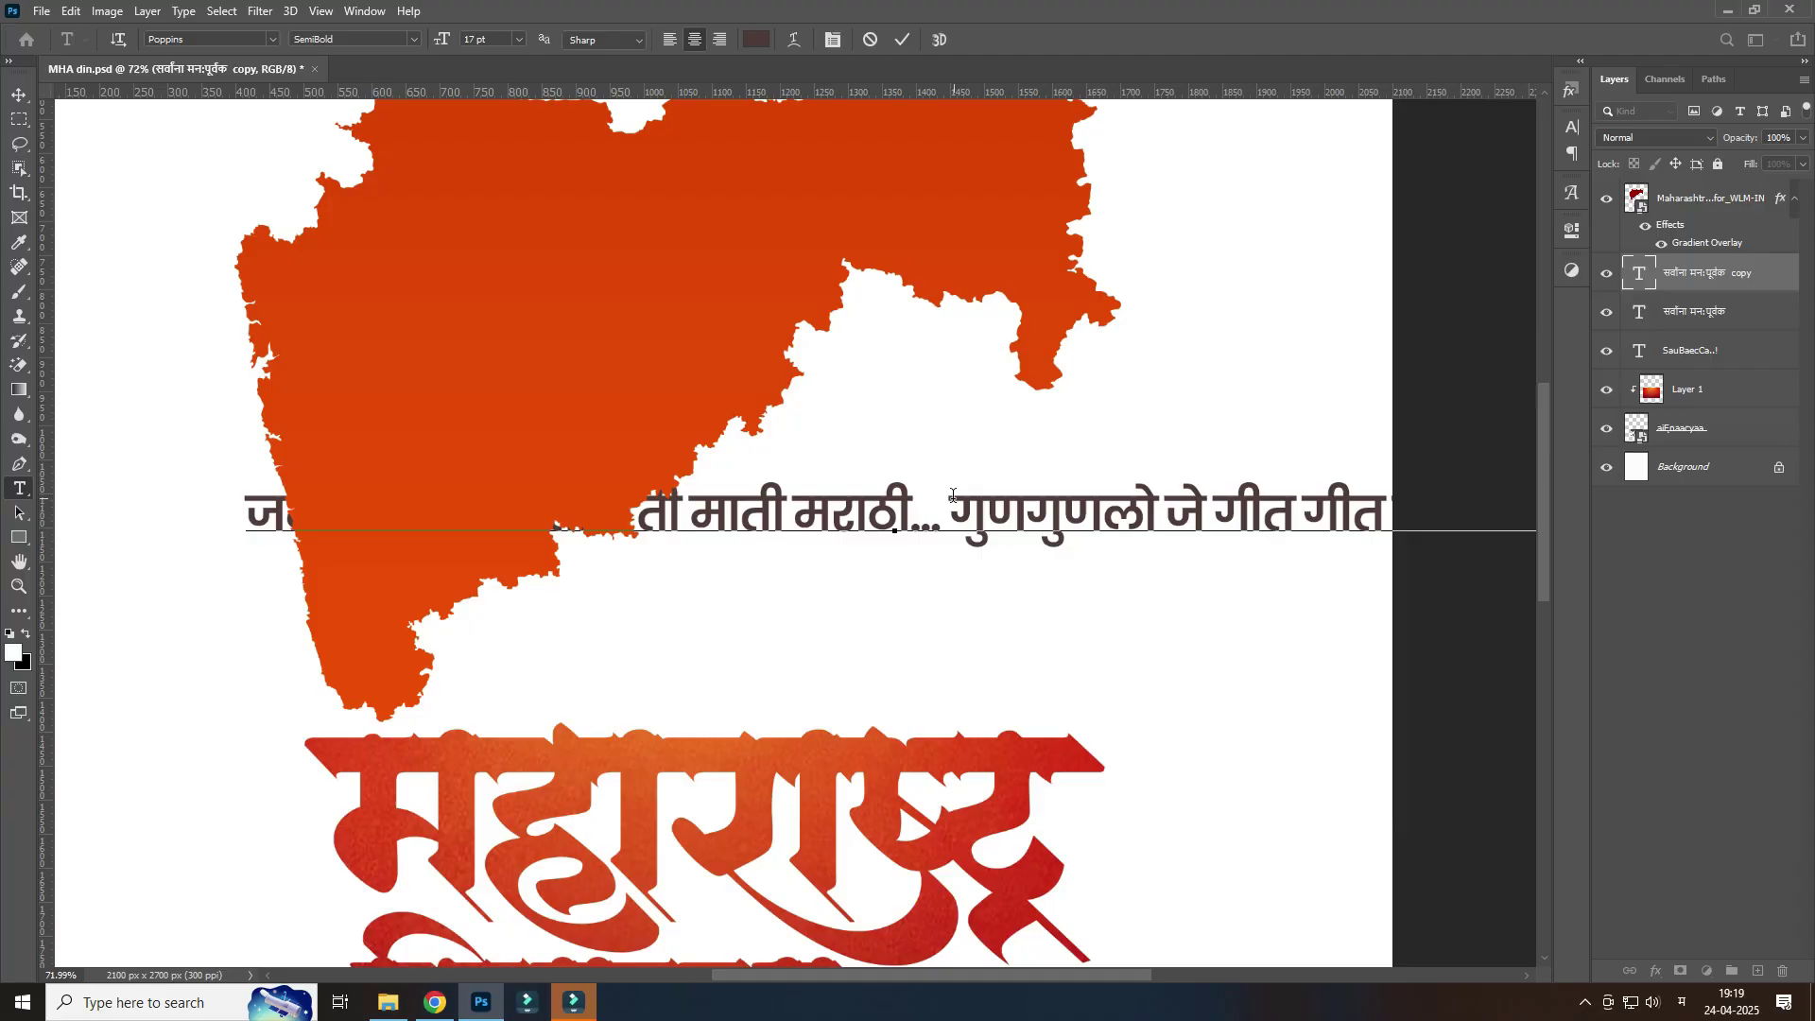
click(1571, 126)
mouse_move(1453, 181)
mouse_down()
mouse_move(1502, 182)
mouse_move(1463, 182)
mouse_up()
key(ctrl+Return)
key(ctrl+0)
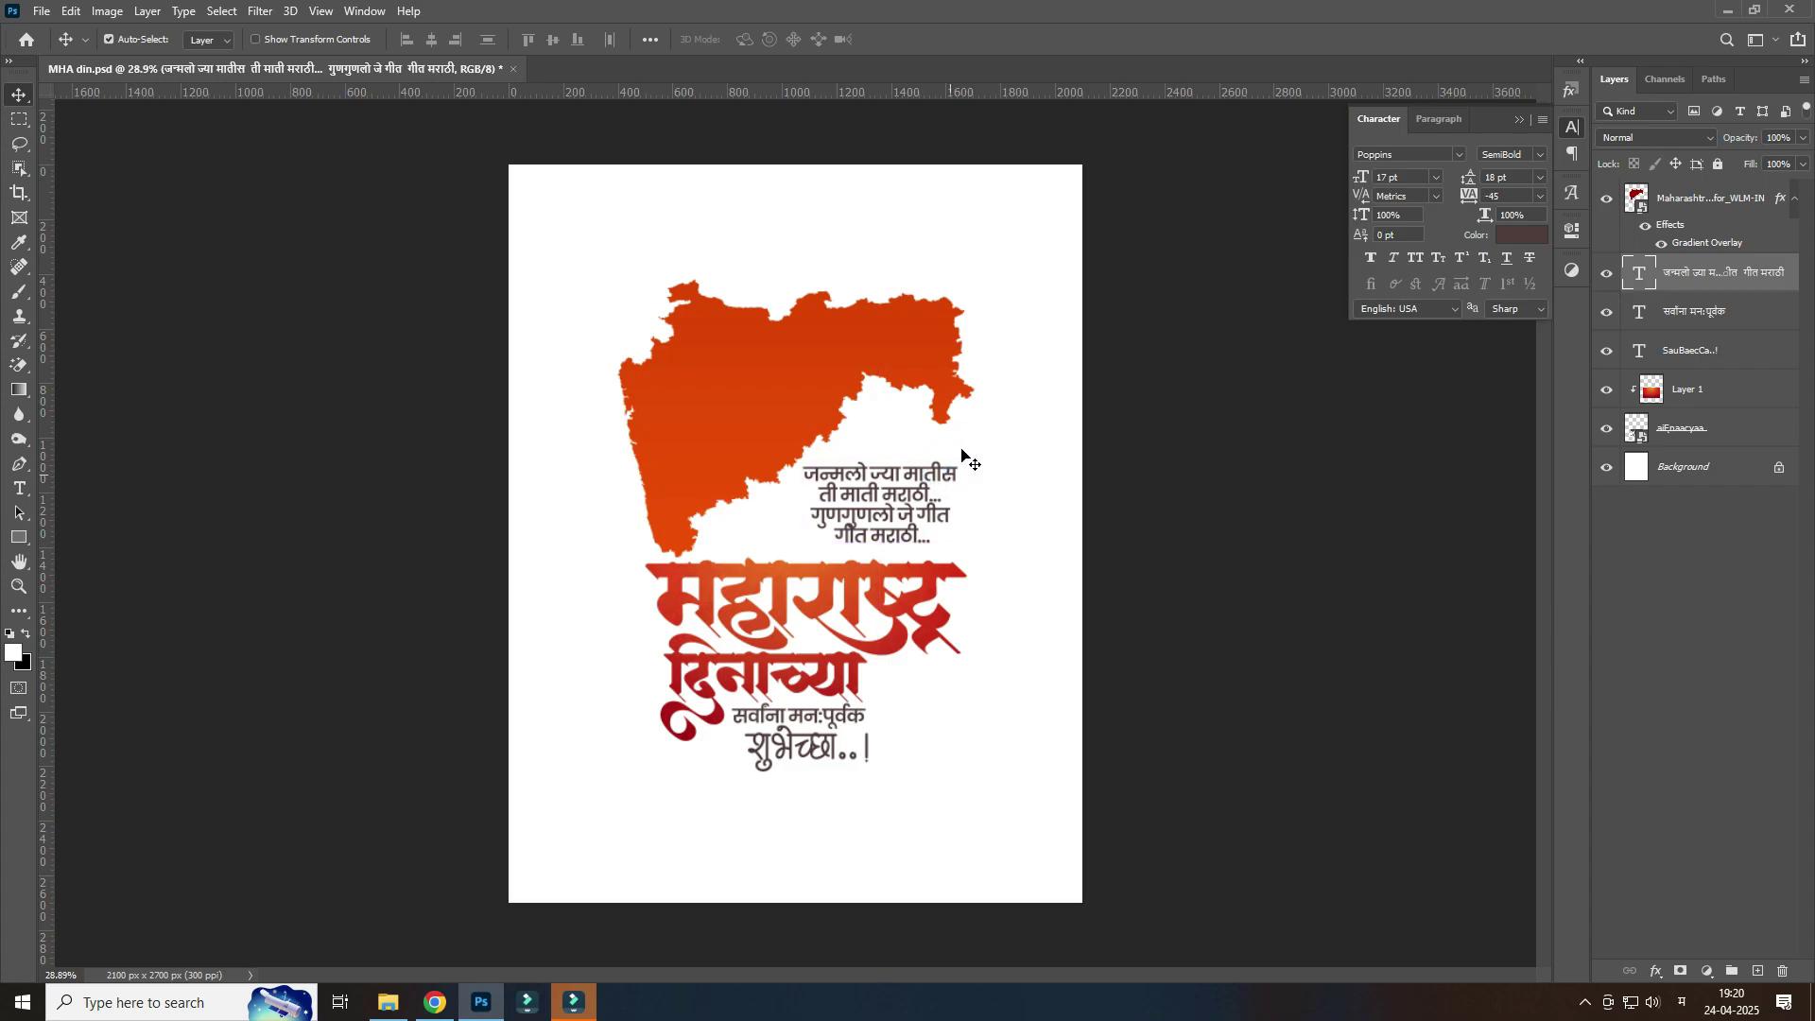
scroll(794, 510, up, 5)
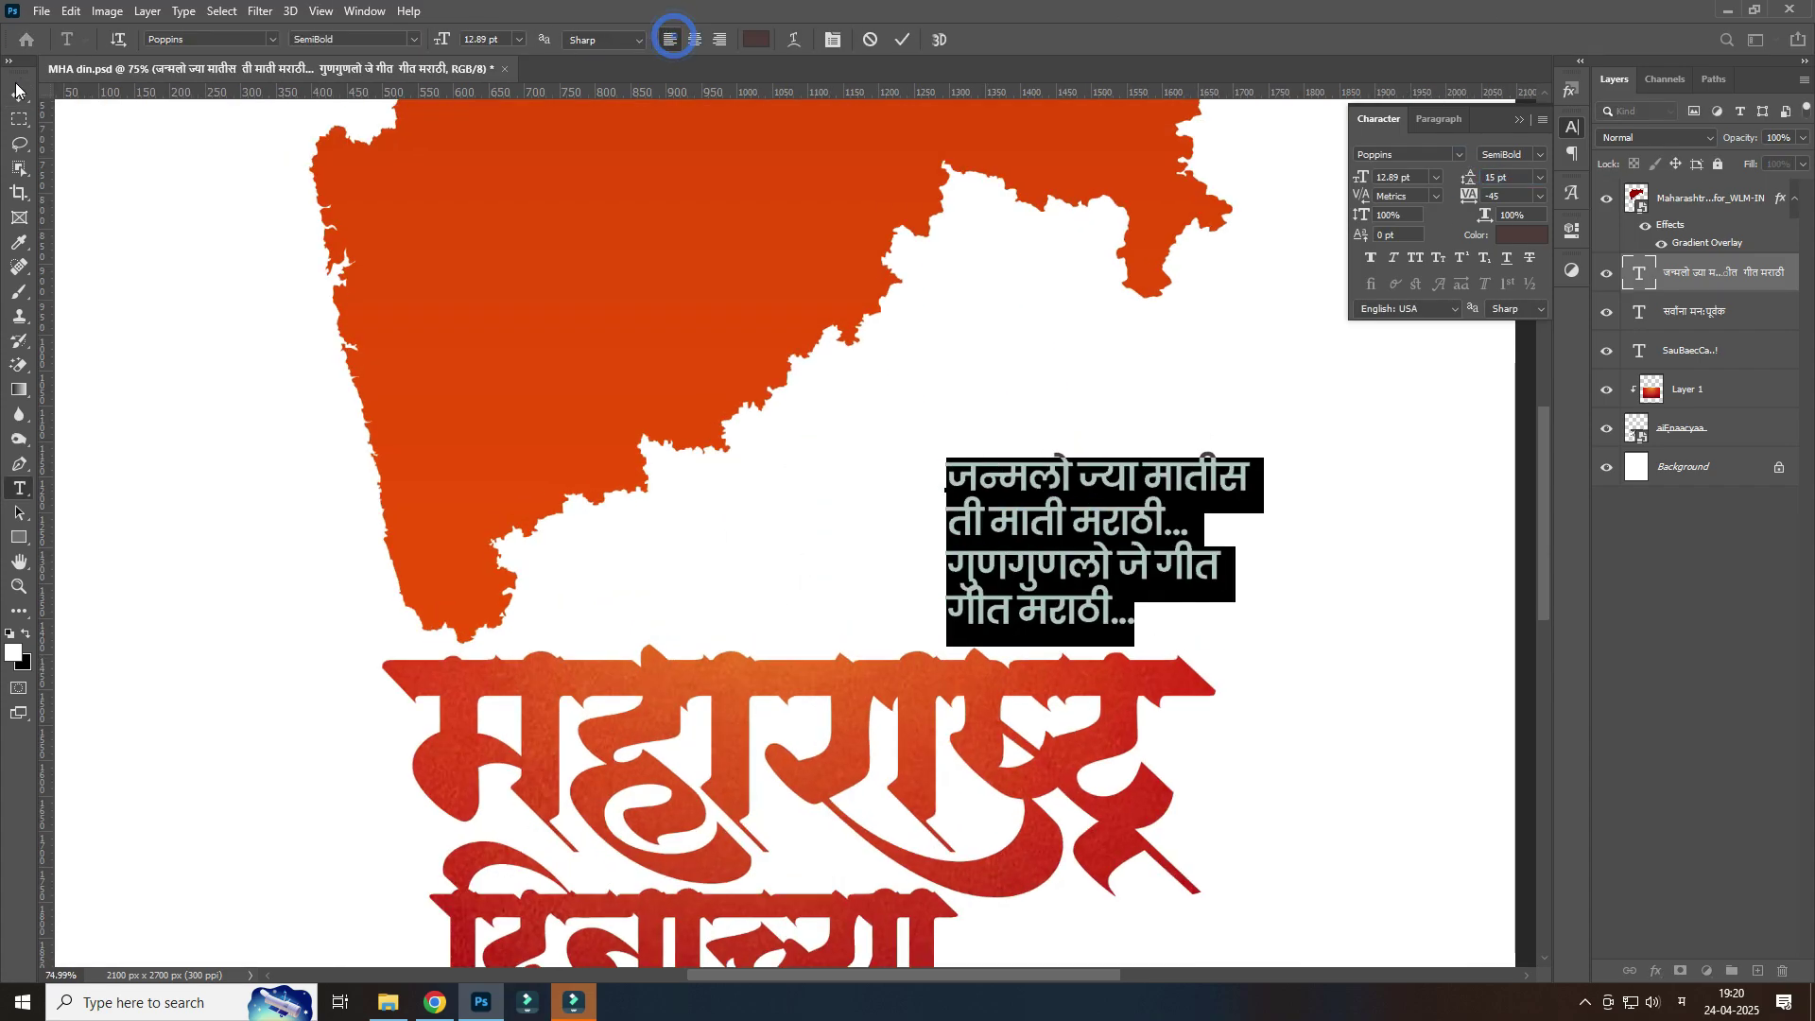
drag(1019, 592, 785, 593)
key(ctrl+0)
scroll(1011, 557, up, 2)
Step: Set the verse font to Baloo 2 and centre-align its two lines
click(1404, 156)
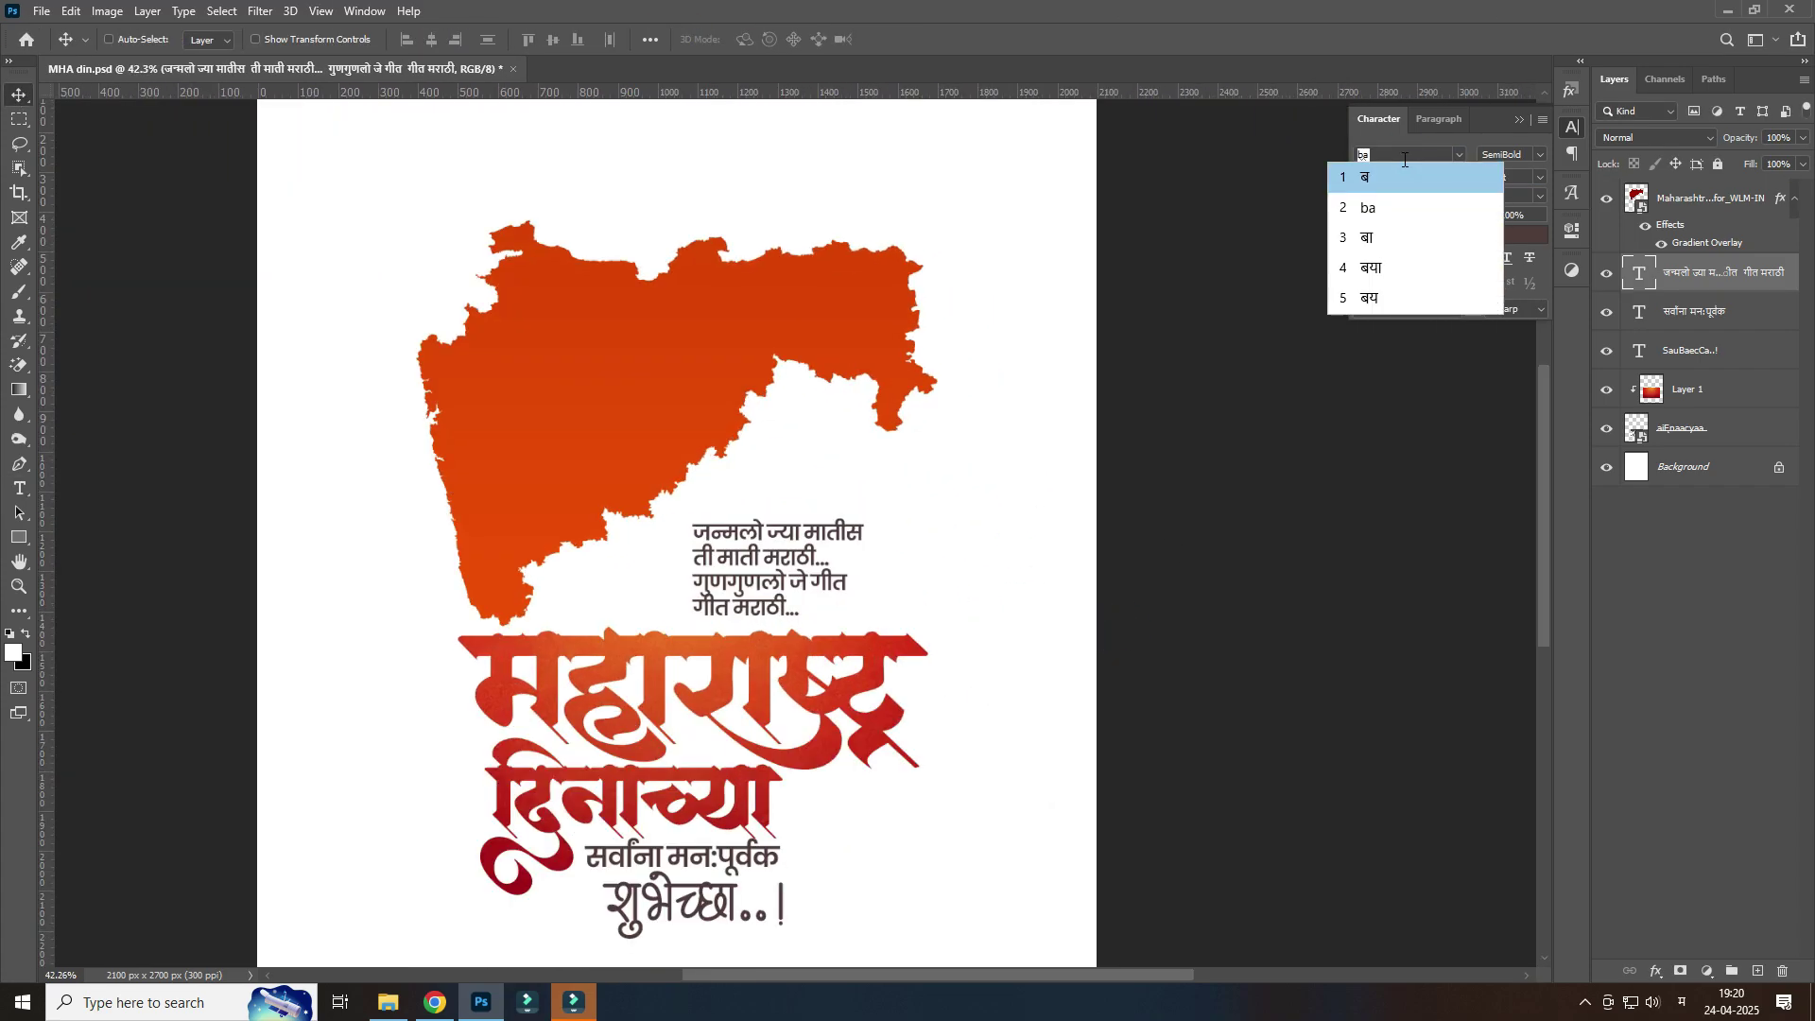
key(2)
key(Return)
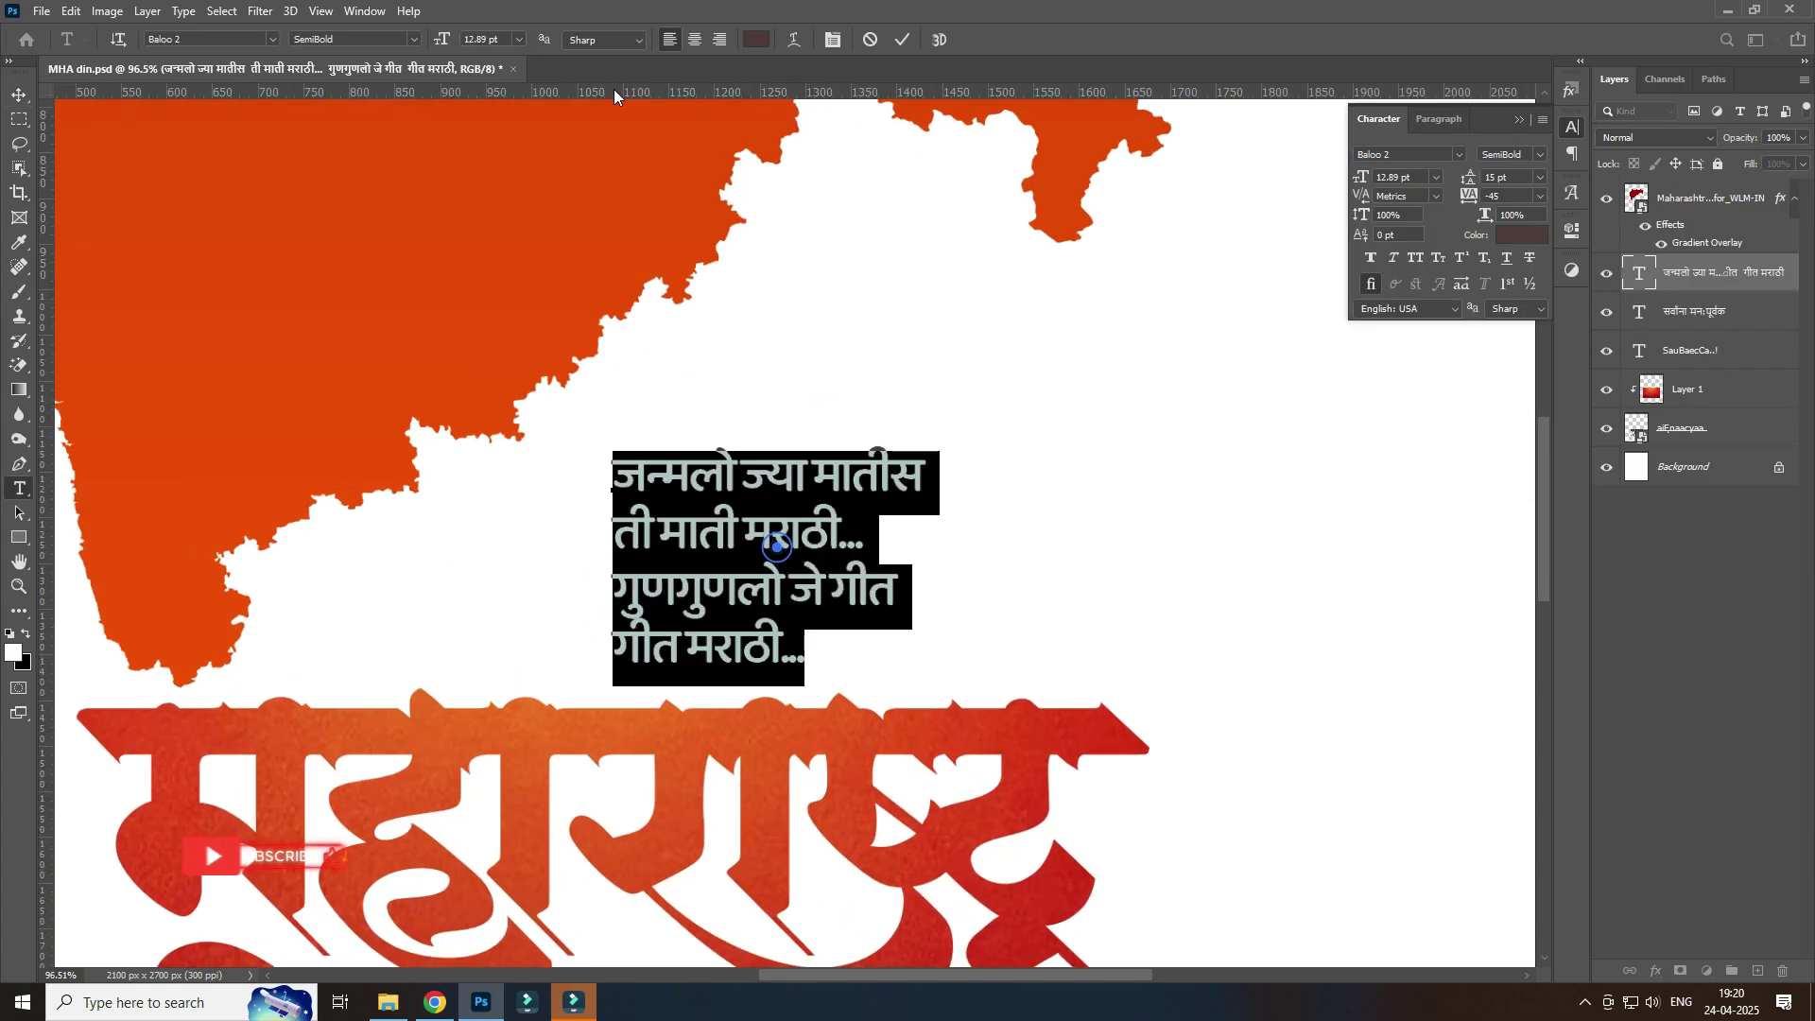
click(514, 636)
key(ctrl+a)
key(ctrl+shift+c)
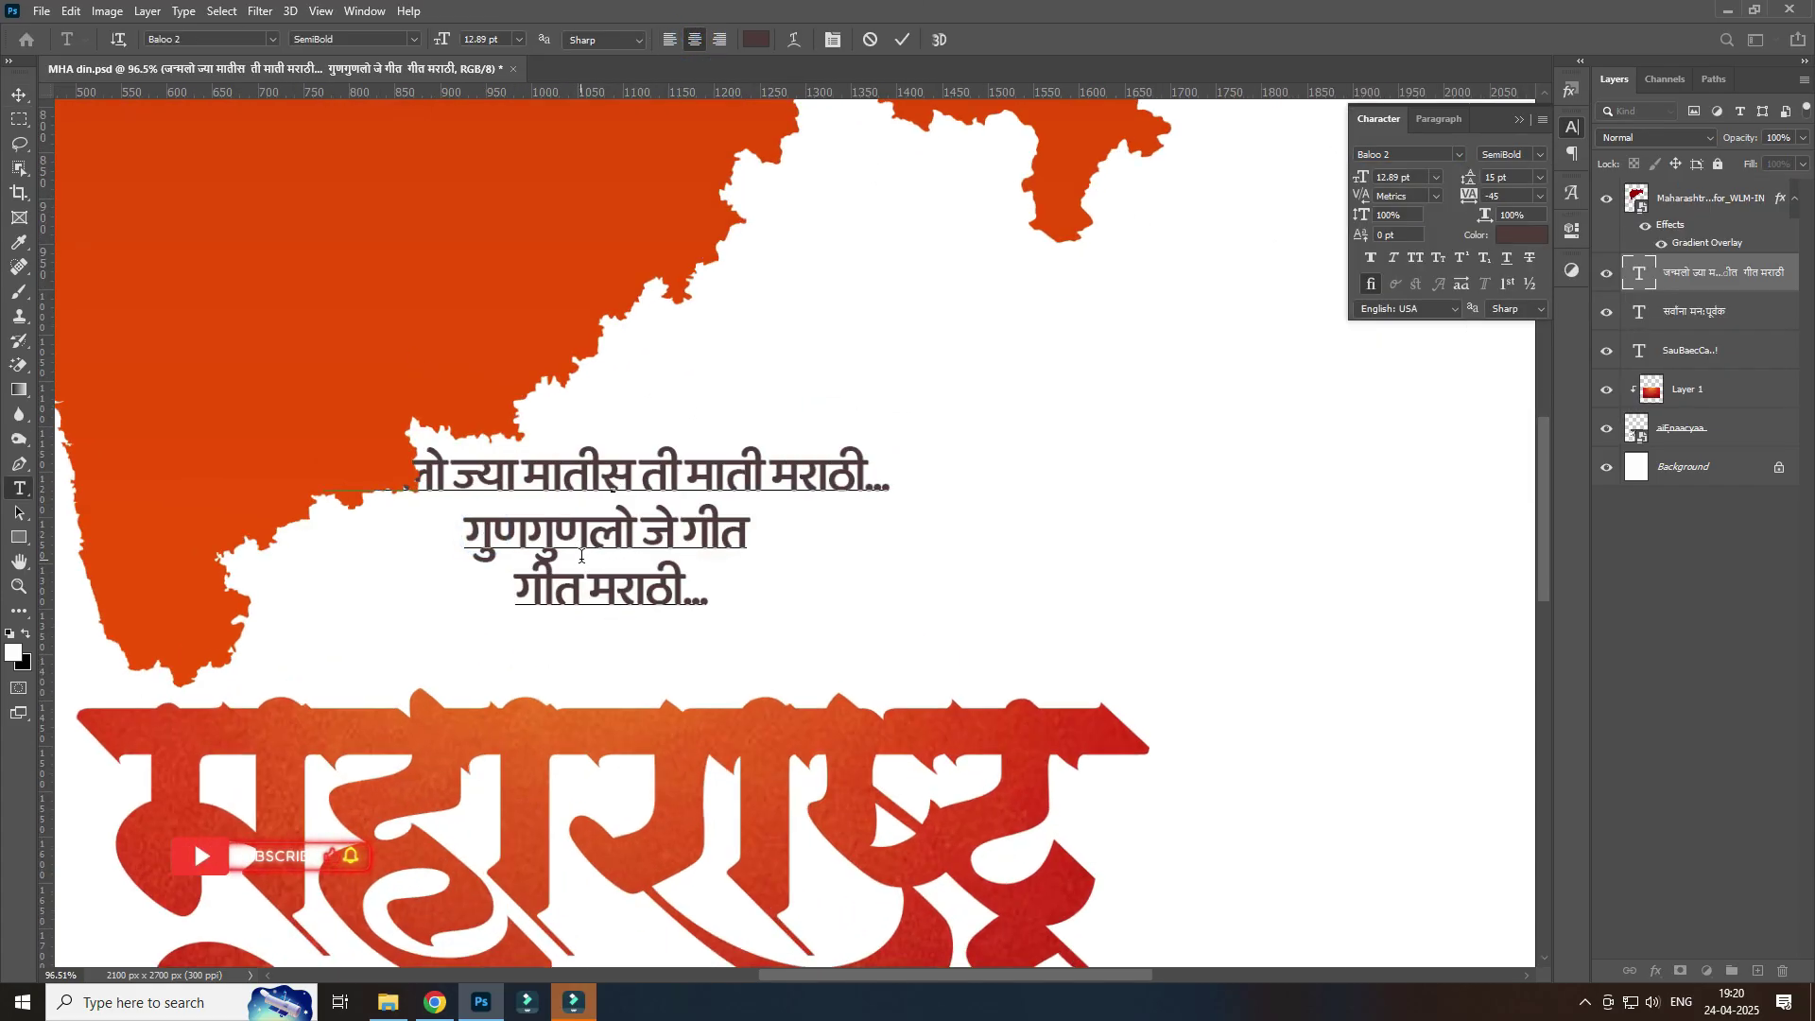
key(ctrl+Return)
Step: Move the verse block just above the headline
alt+scroll(877, 563, down, 5)
mouse_move(818, 469)
mouse_down()
mouse_move(864, 497)
mouse_move(837, 521)
mouse_up()
key(Return)
alt+scroll(846, 502, up, 3)
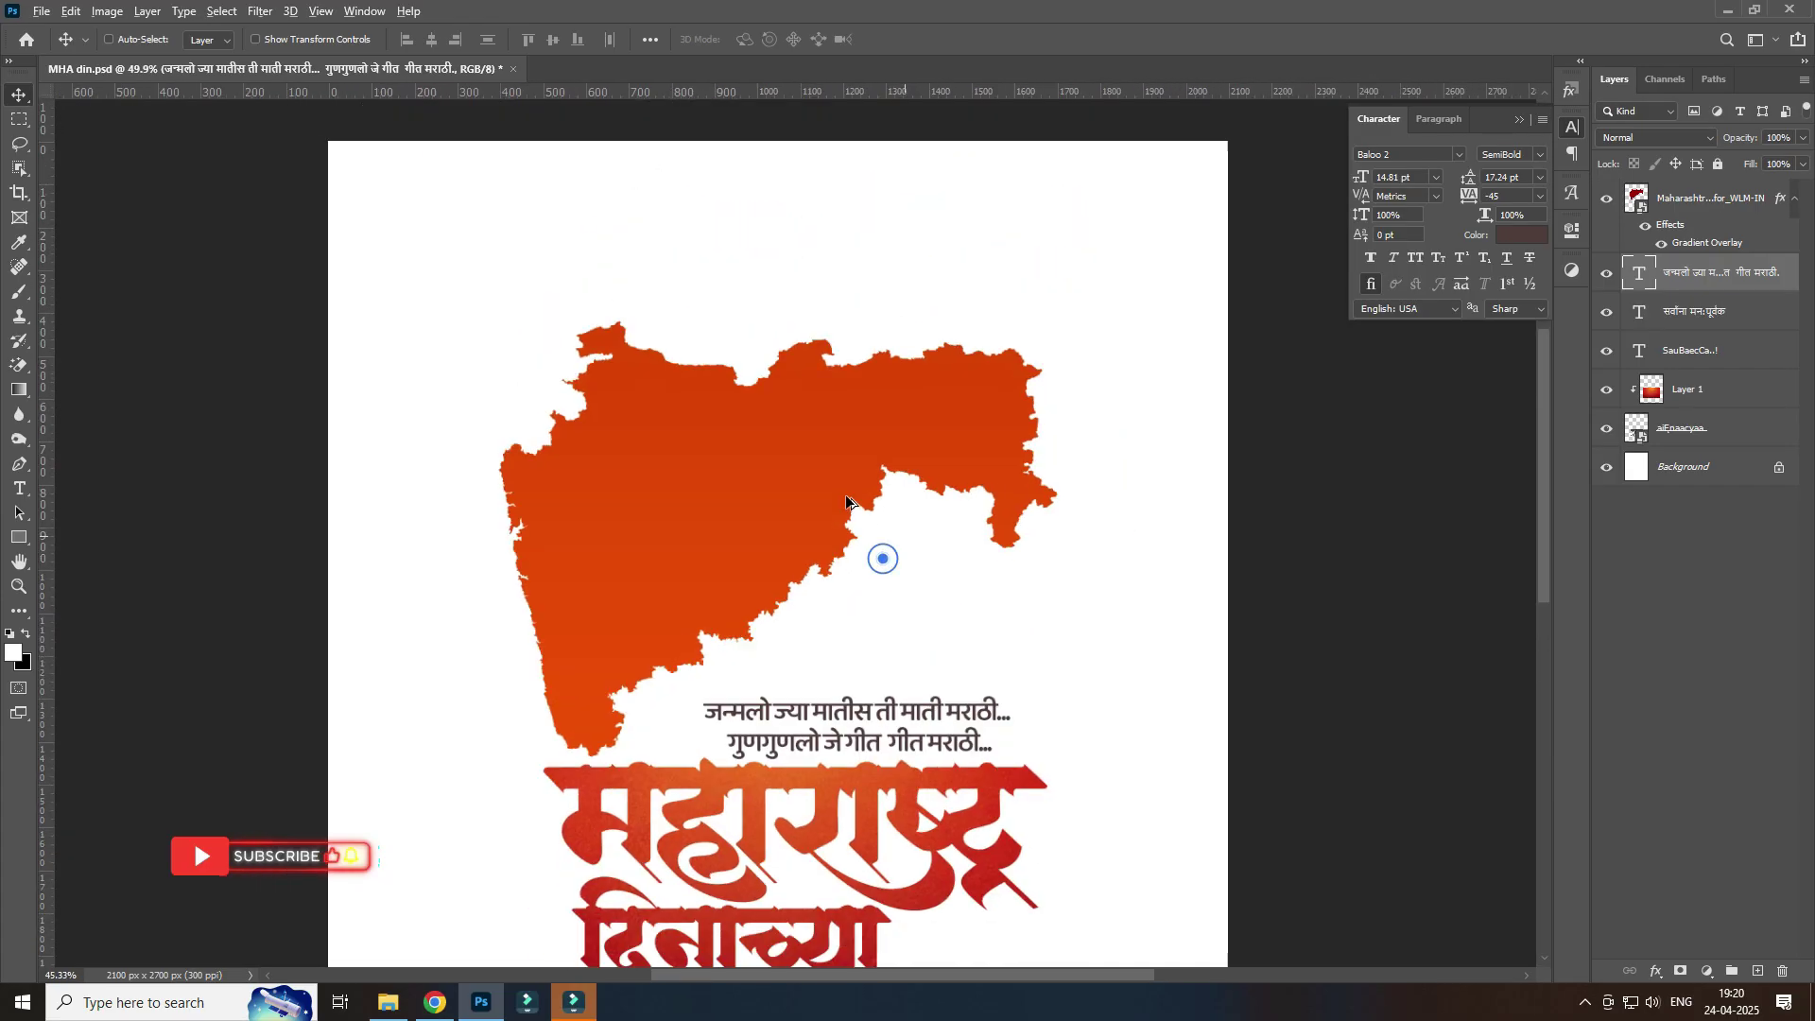
alt+scroll(846, 502, down, 3)
alt+scroll(928, 441, up, 3)
alt+scroll(927, 441, down, 3)
Step: Search the web for 'chhatrapati shivaji maharaj ai images' and preview a portrait
click(435, 1001)
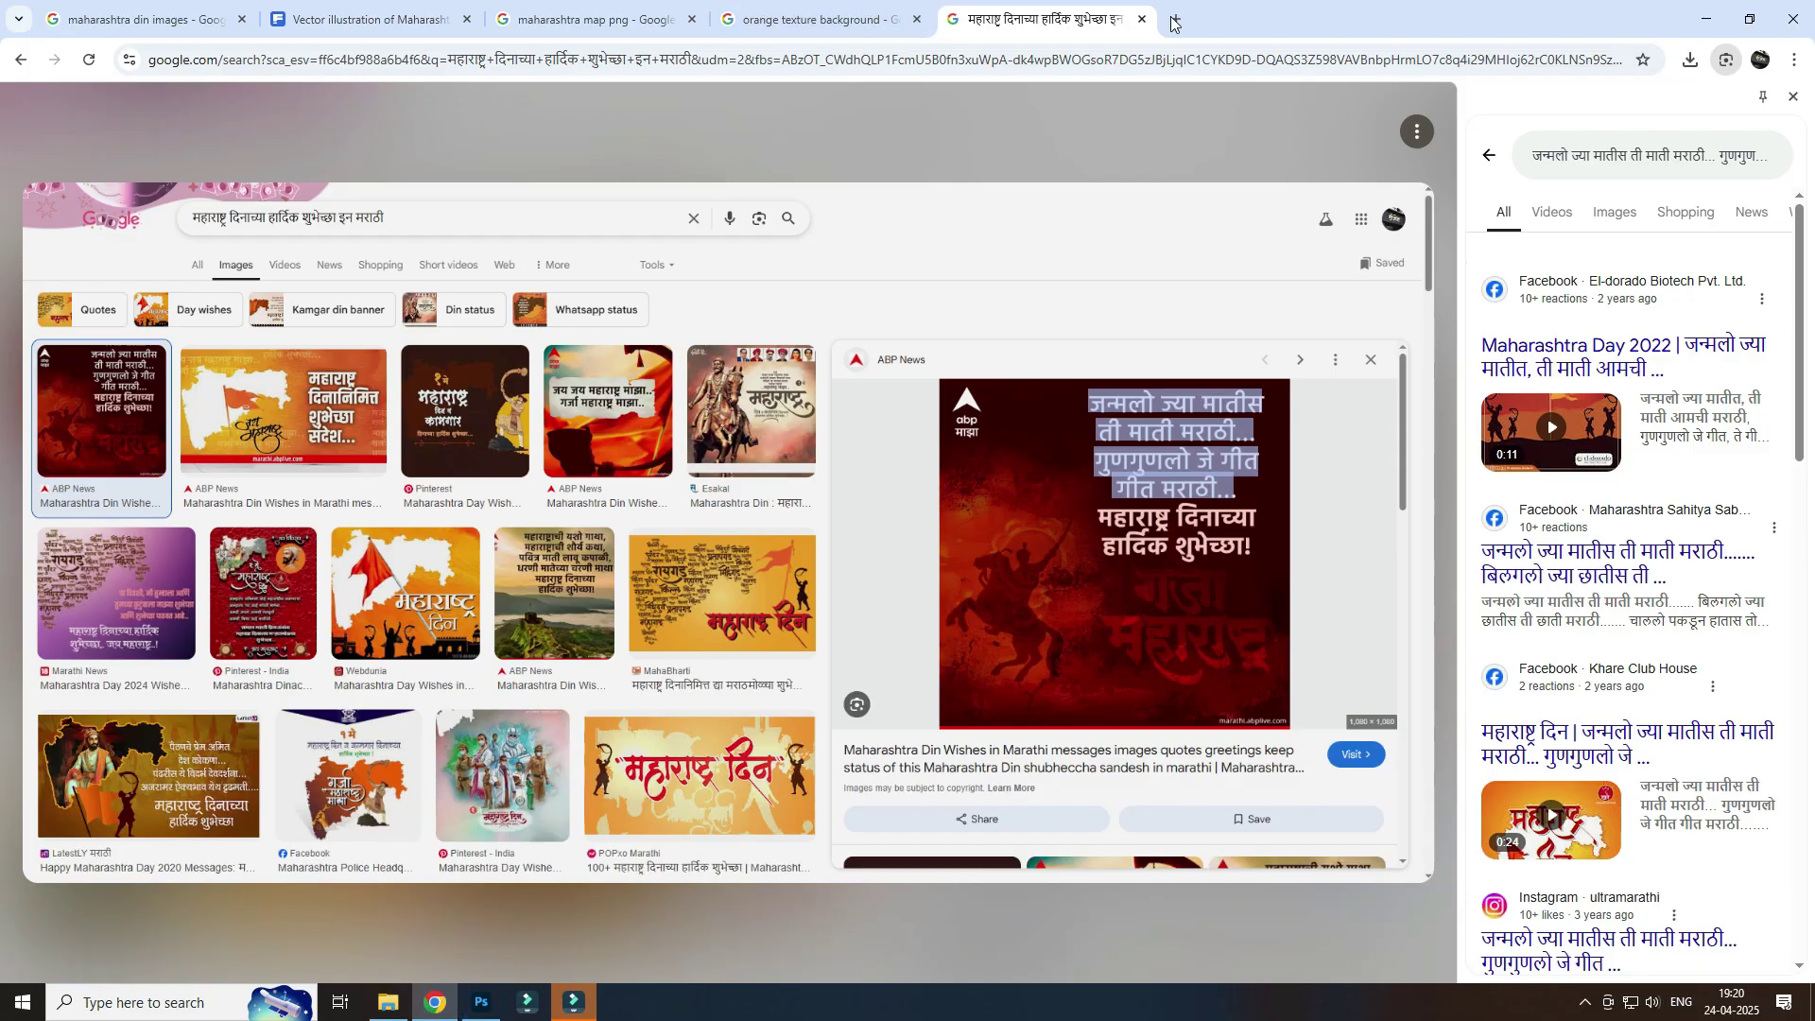
click(1172, 21)
text(chhatrapati shivaji)
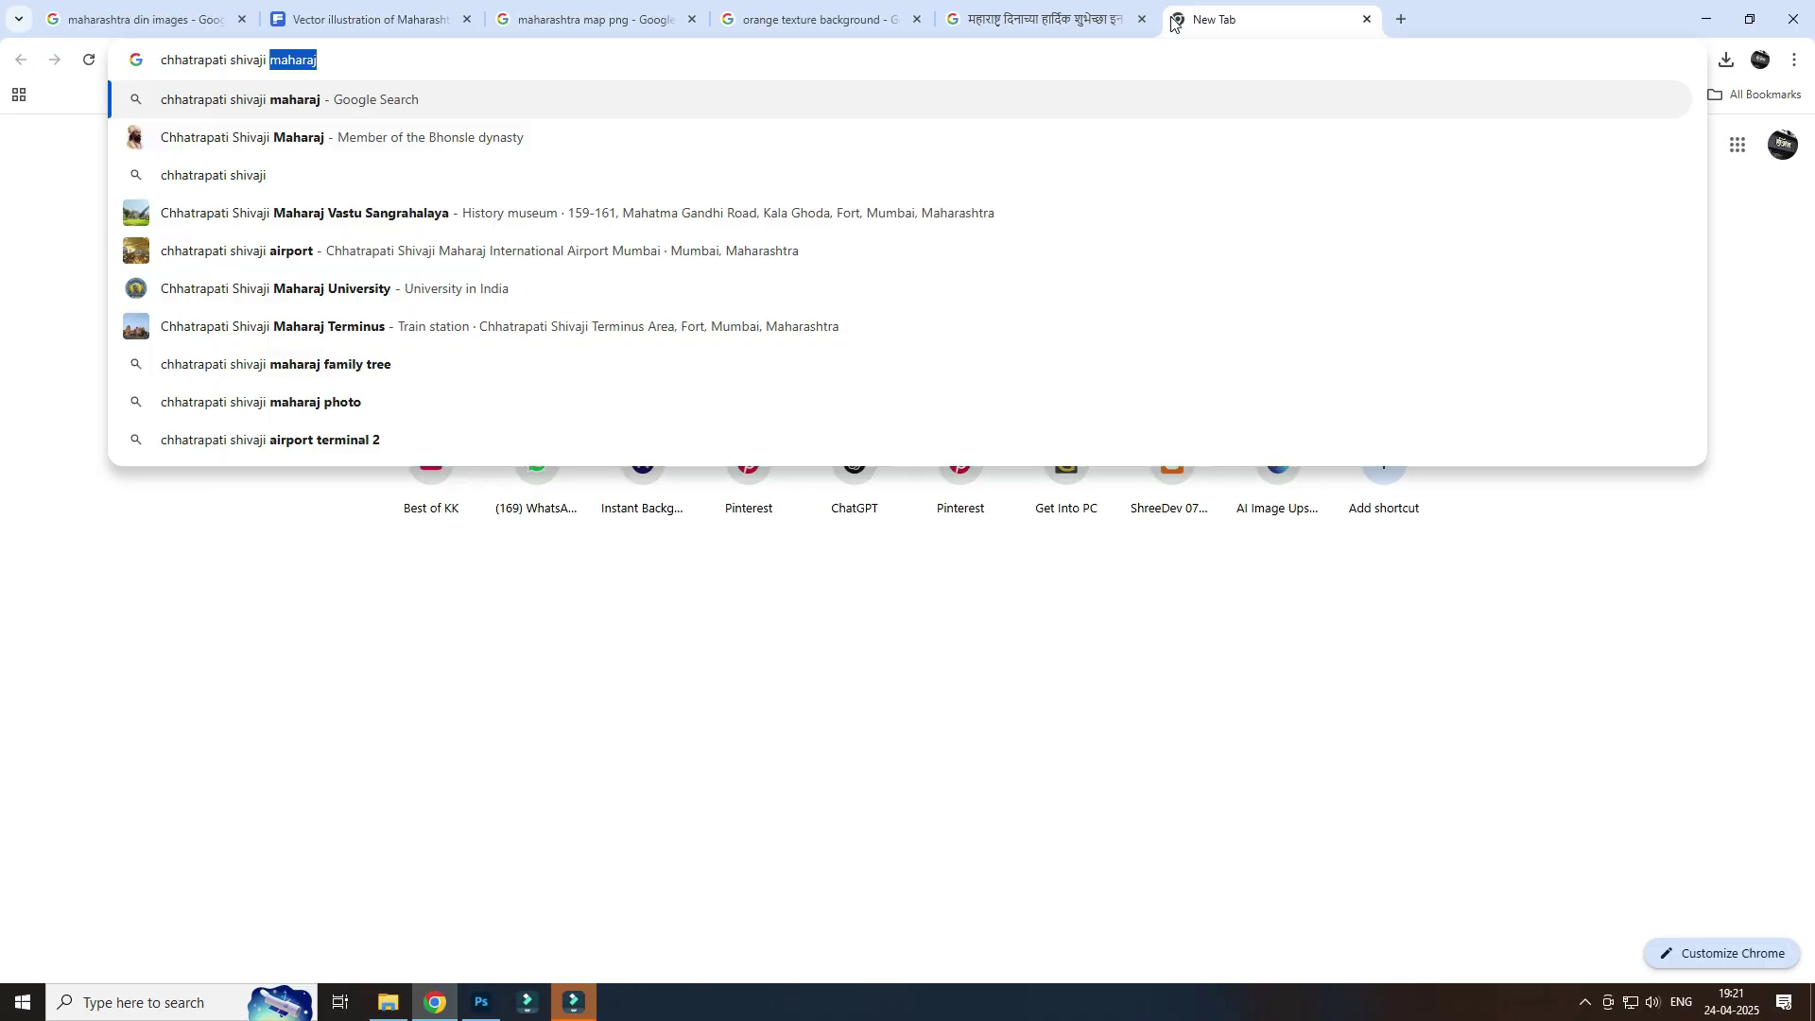
text( maharaj ai images)
key(Return)
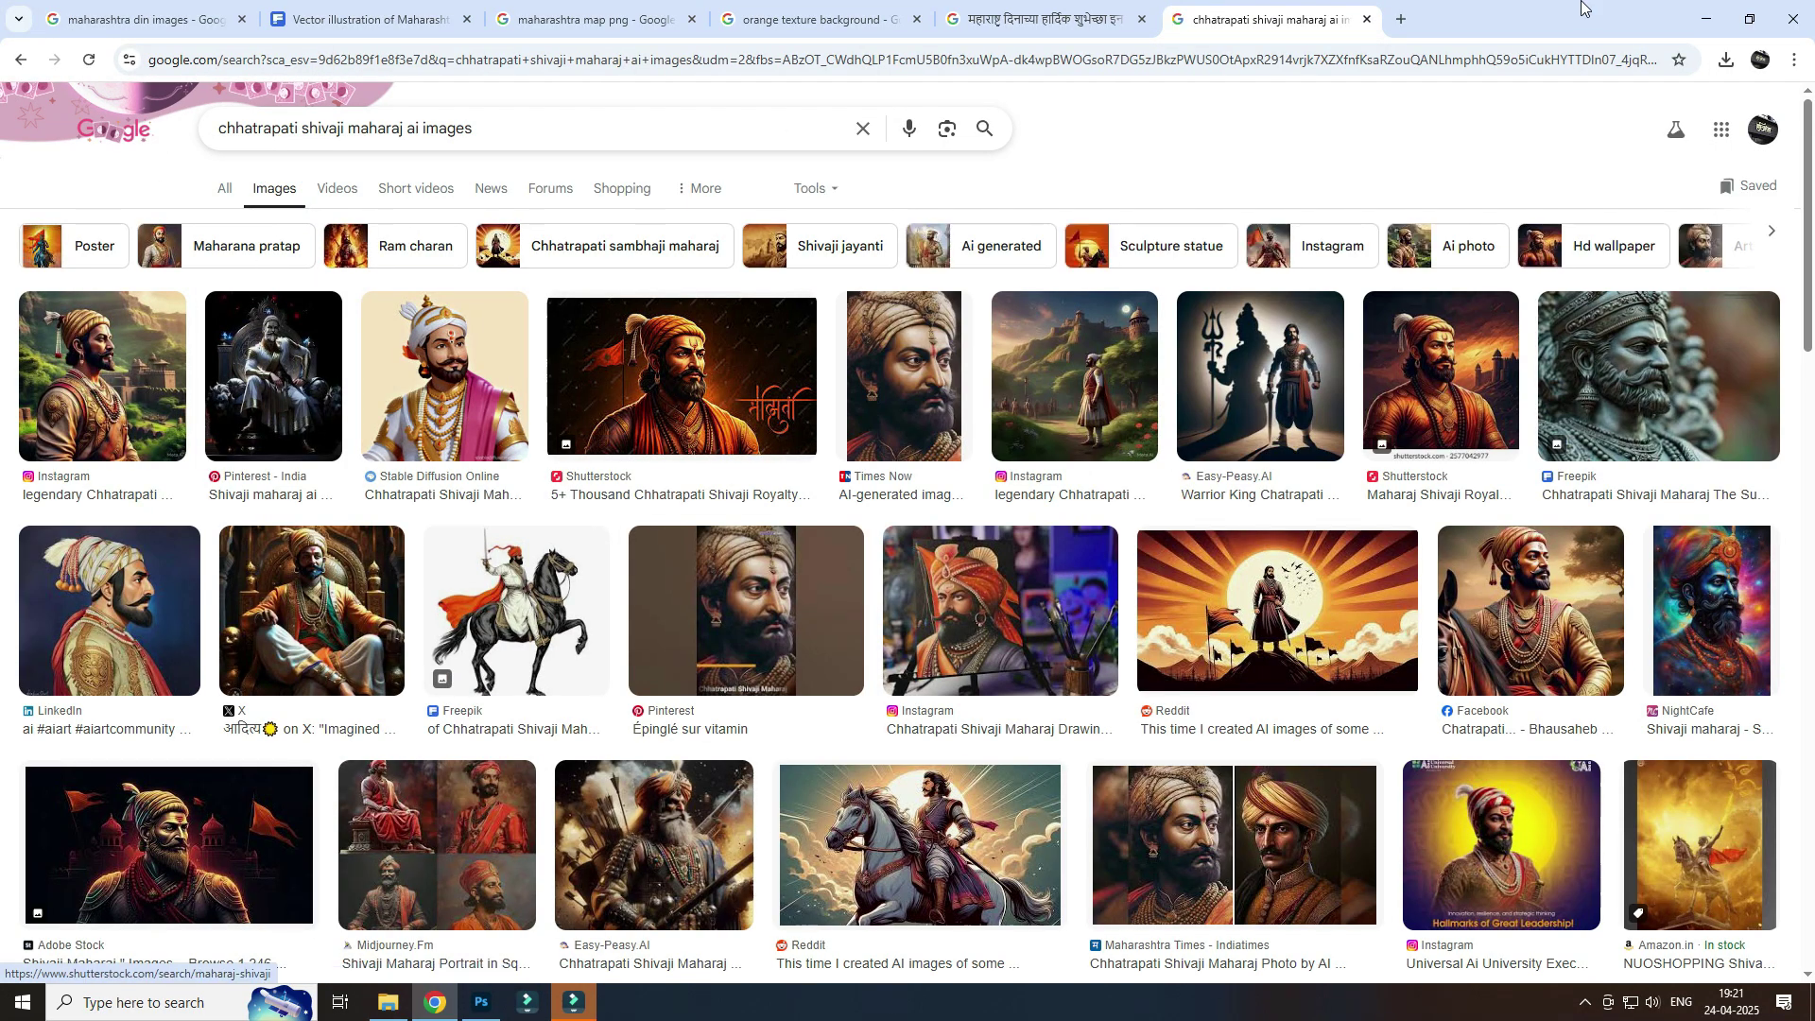
scroll(972, 654, down, 2)
scroll(972, 654, down, 4)
scroll(972, 654, down, 5)
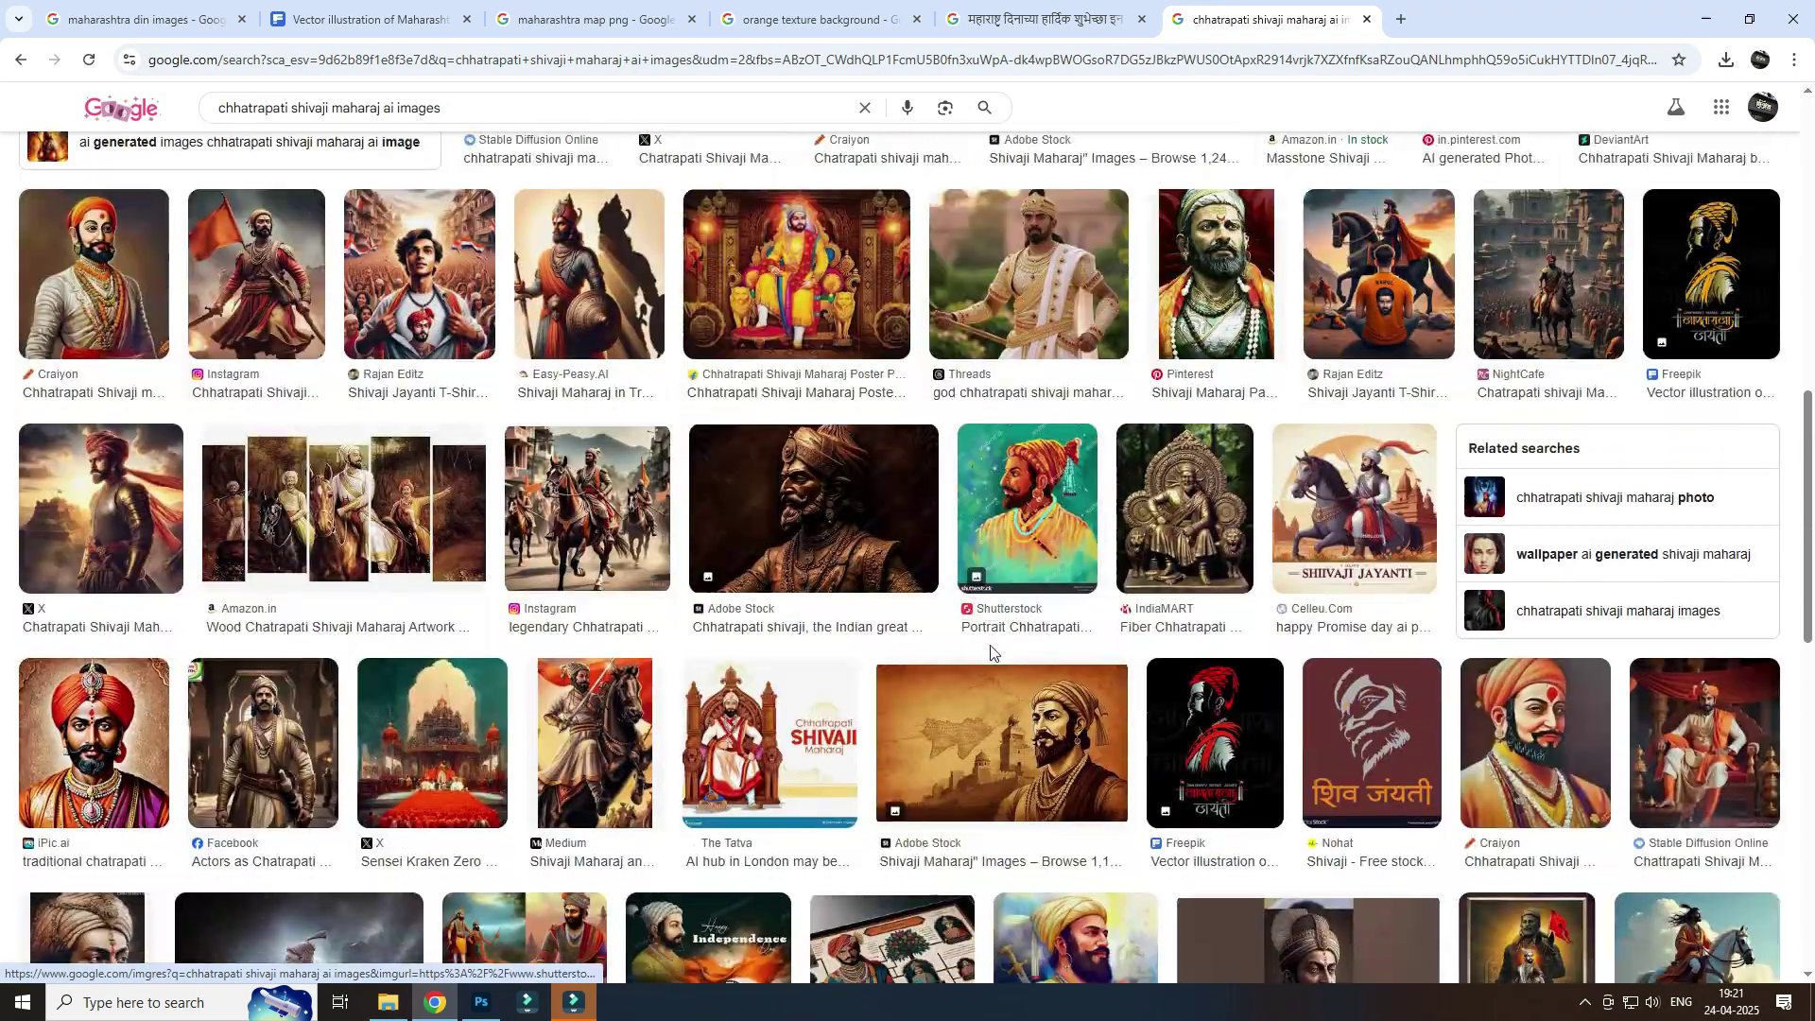
scroll(972, 654, down, 3)
scroll(972, 654, down, 5)
click(312, 439)
scroll(1204, 529, down, 5)
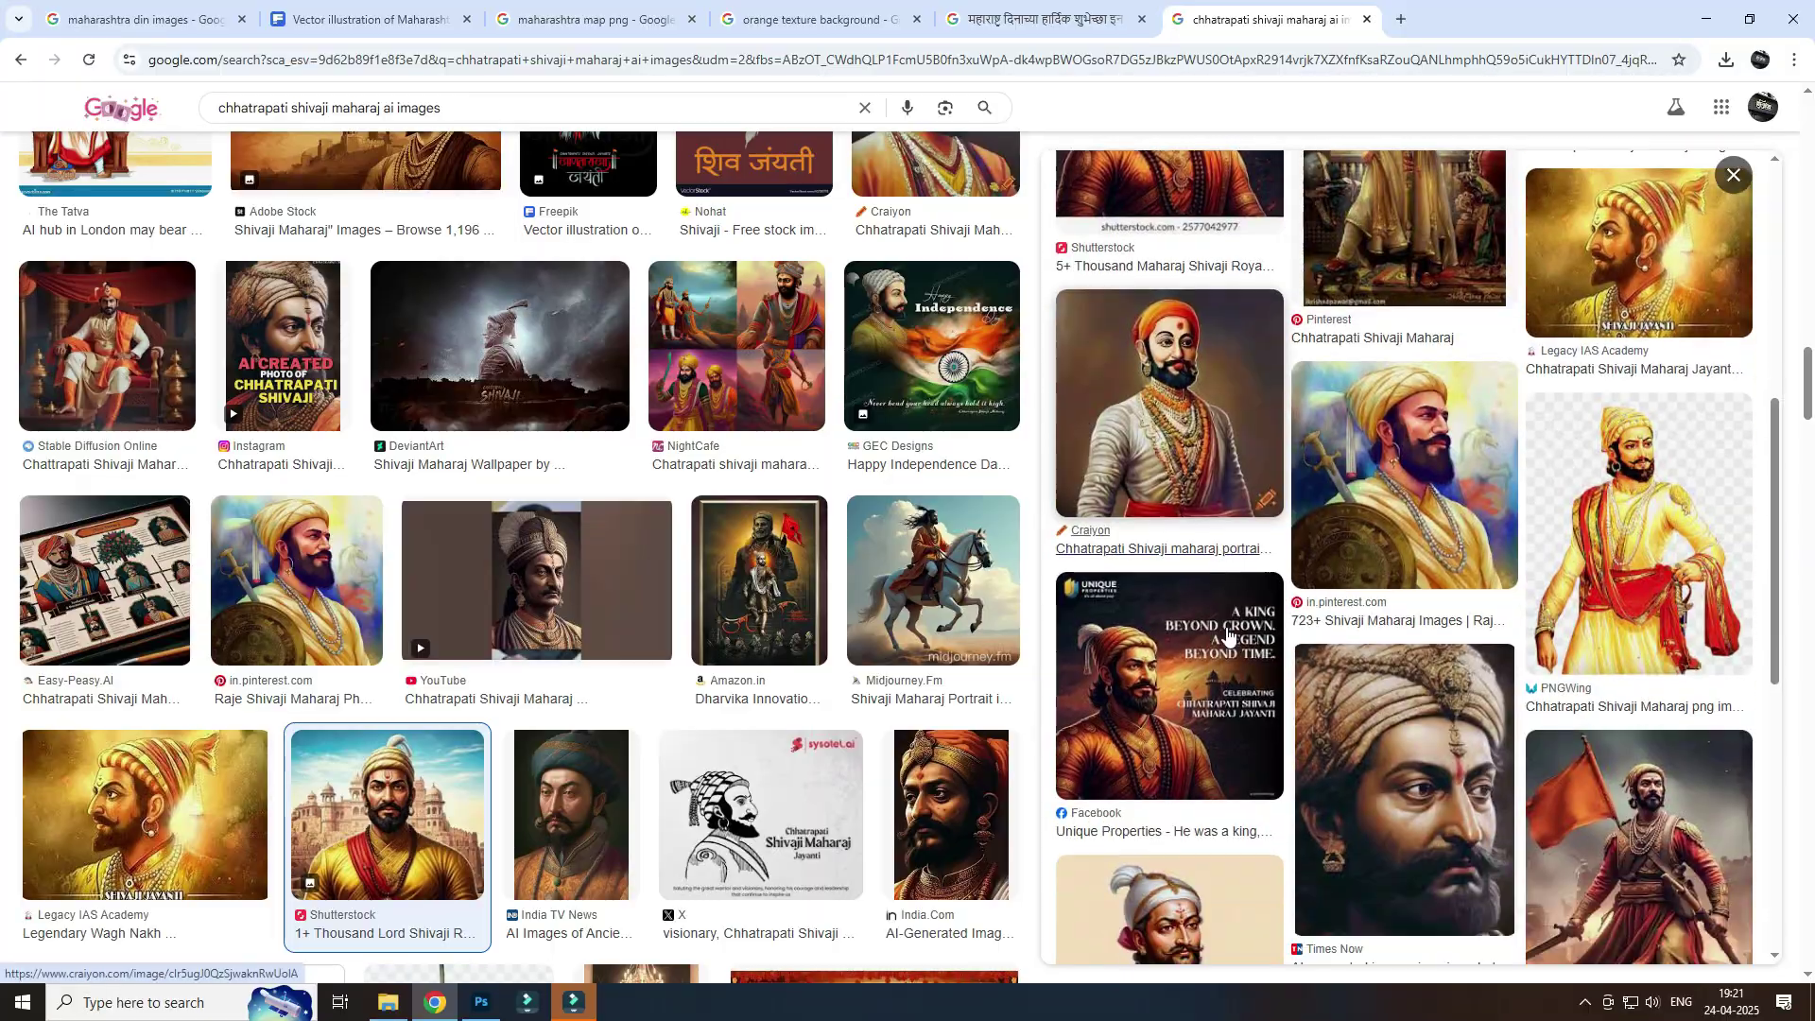
Step: Go to Pinterest and search 'shivaji maharaj hd wallpaper'
click(1749, 166)
click(652, 59)
text(pin)
key(Return)
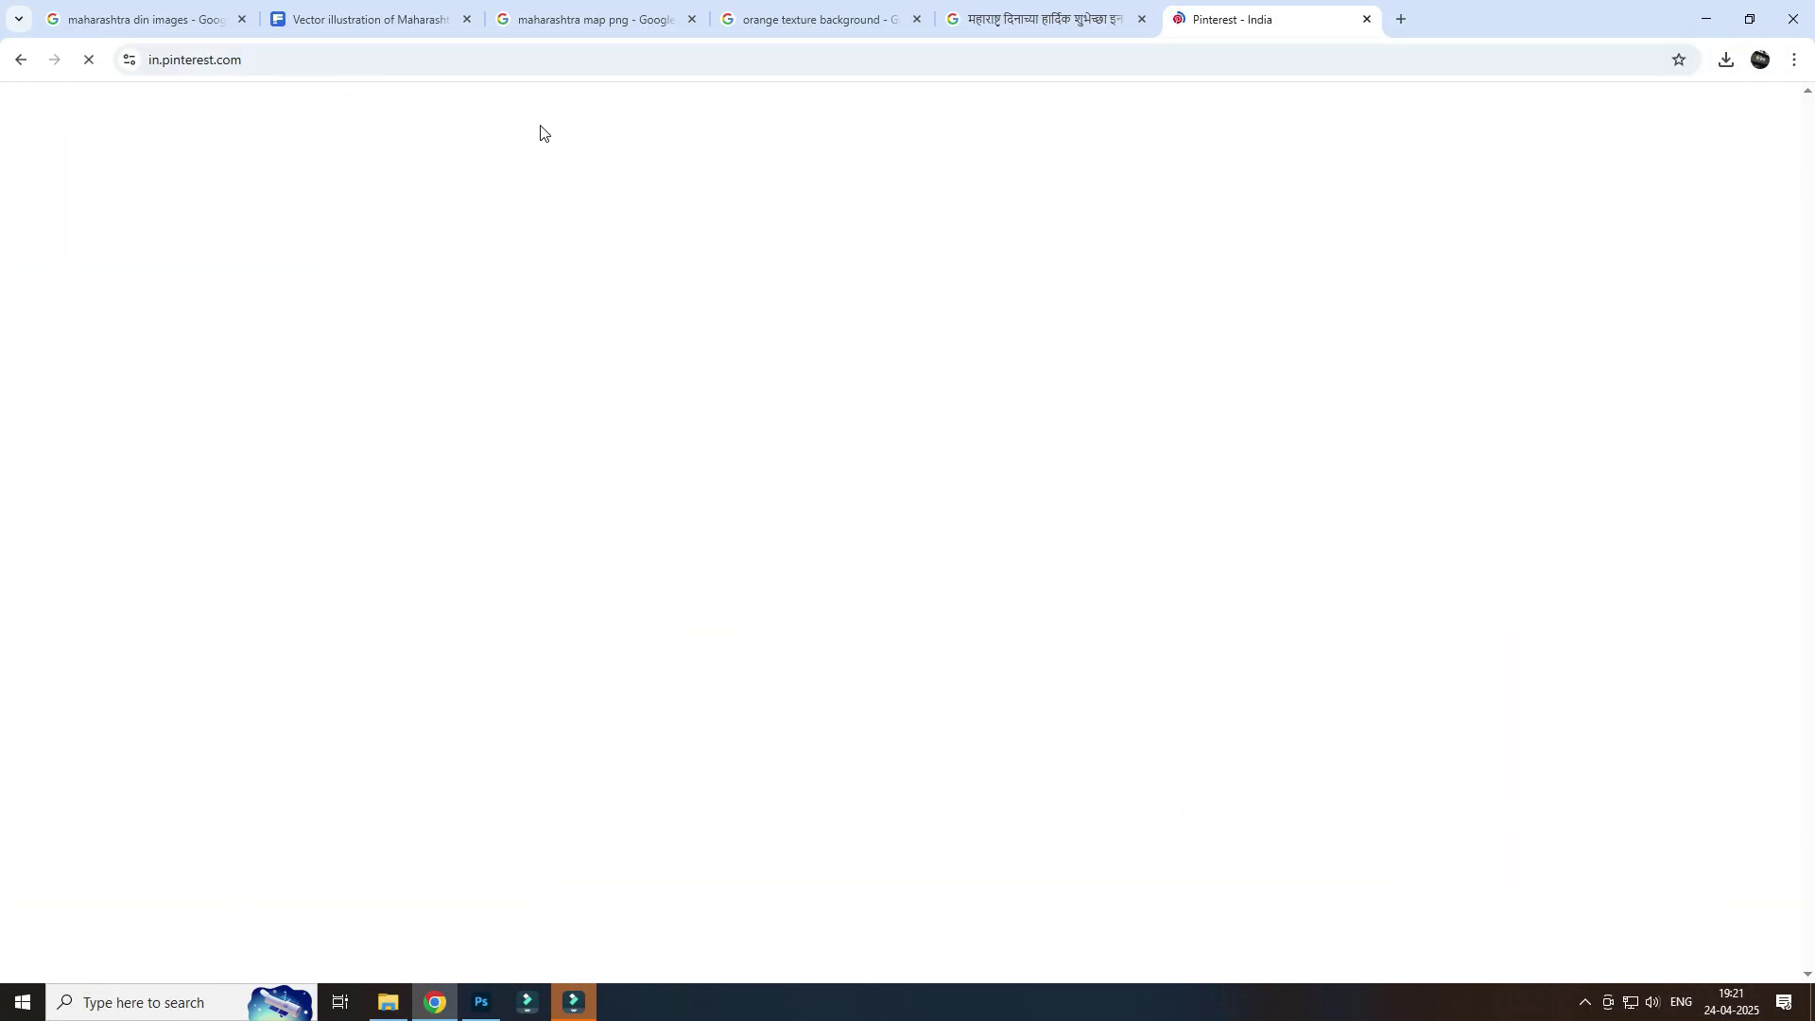
click(378, 114)
text(shivaji)
click(219, 275)
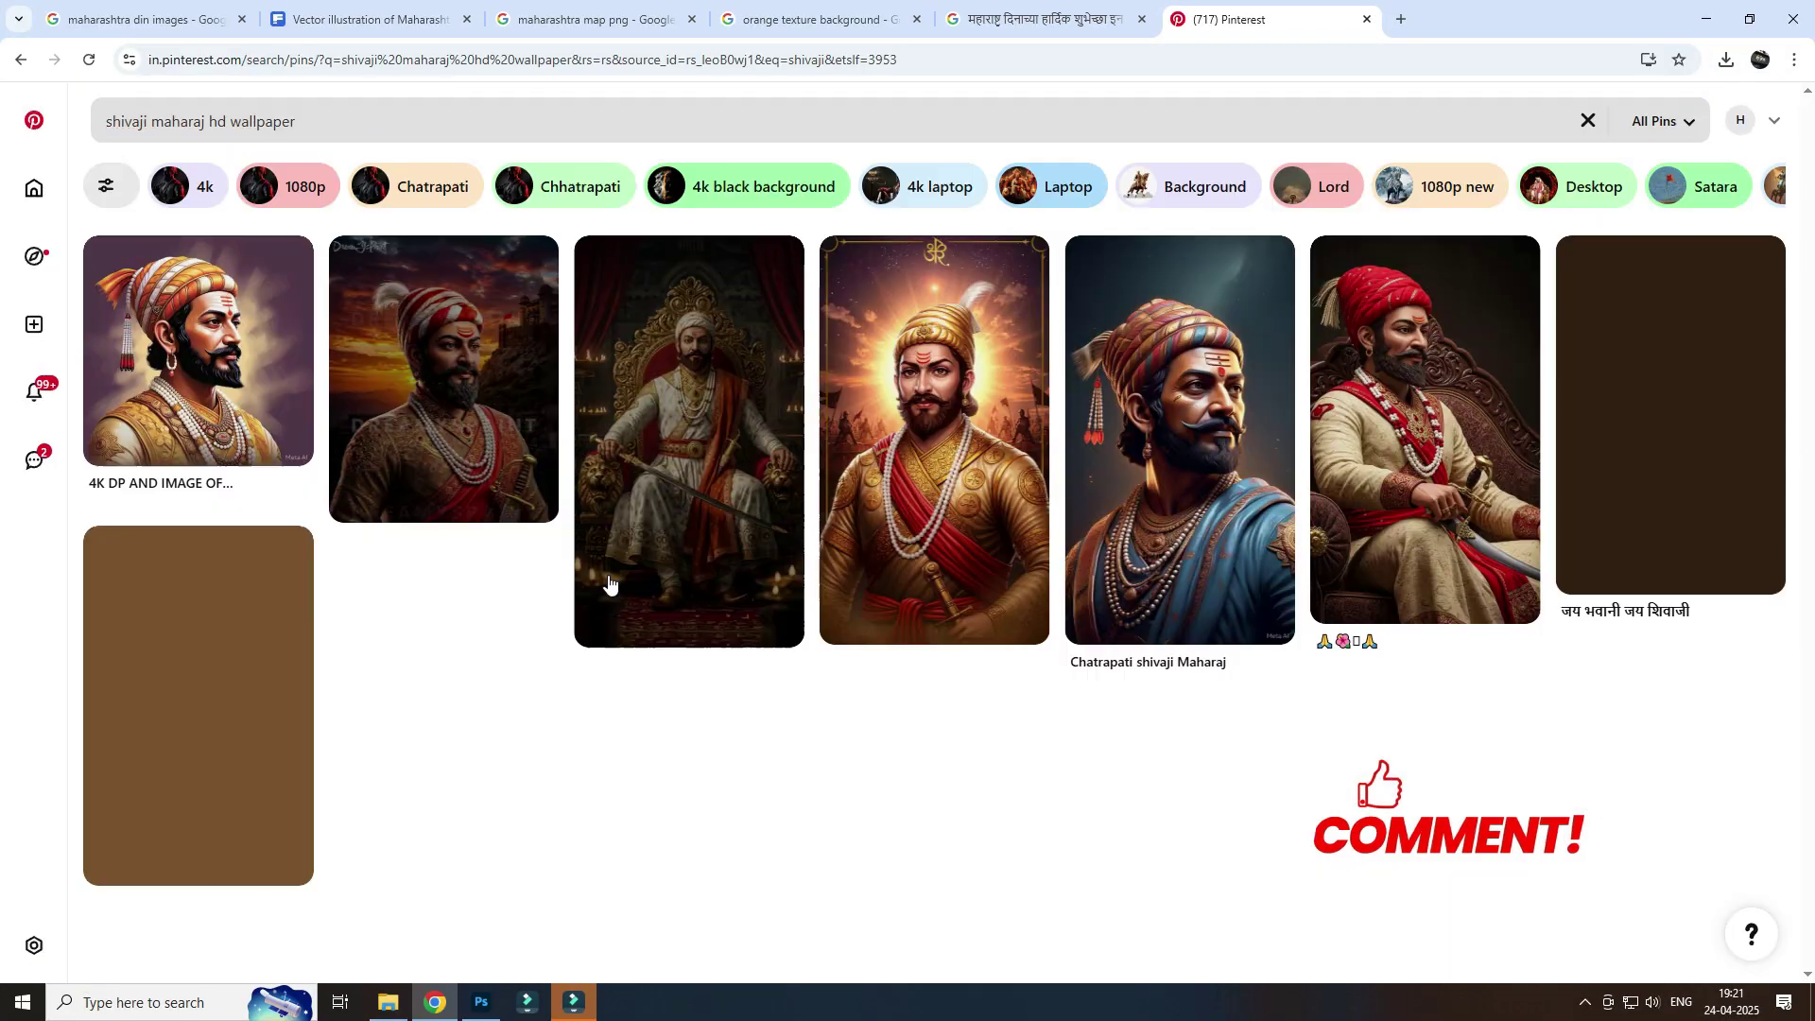
Step: Open the Pinterest pin showing Shivaji Maharaj before a sunset fort
click(175, 338)
scroll(953, 758, down, 2)
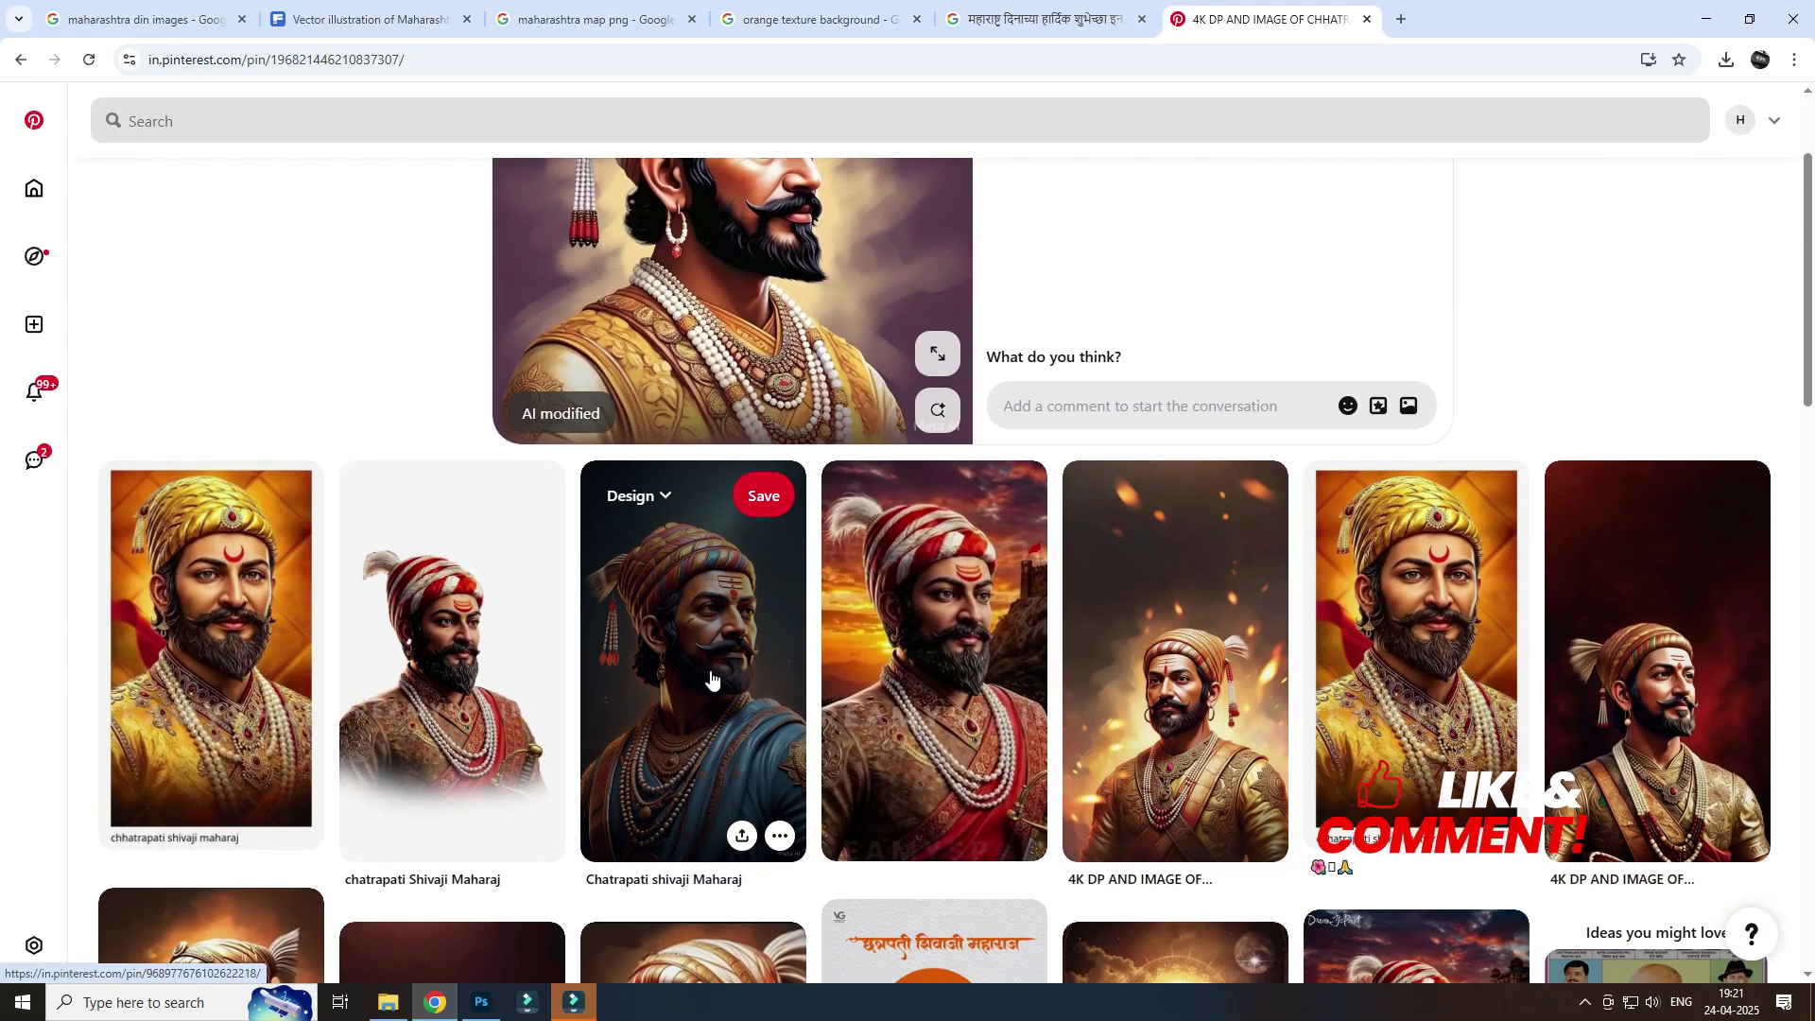
scroll(761, 775, down, 3)
scroll(761, 775, down, 2)
scroll(760, 775, down, 3)
click(898, 614)
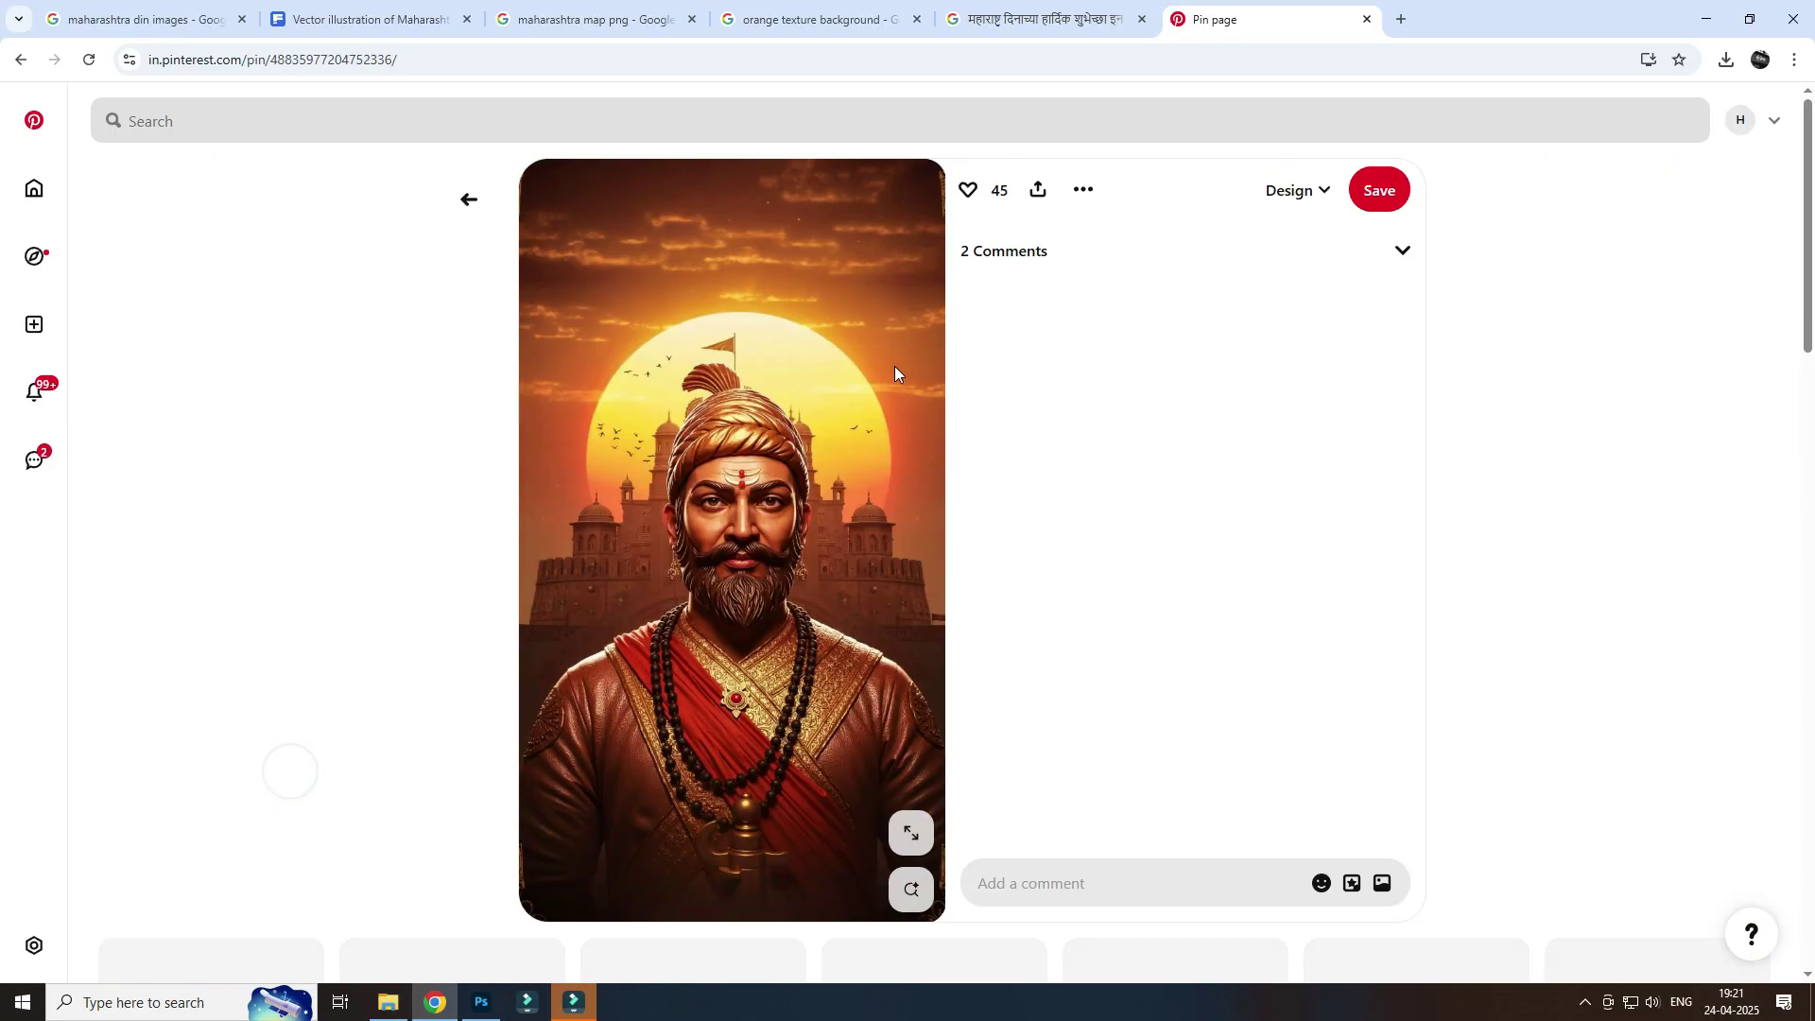
scroll(761, 451, down, 5)
Step: Remove the background from the 'download (69)' image on Photoroom and download the cut-out
key(ctrl+t)
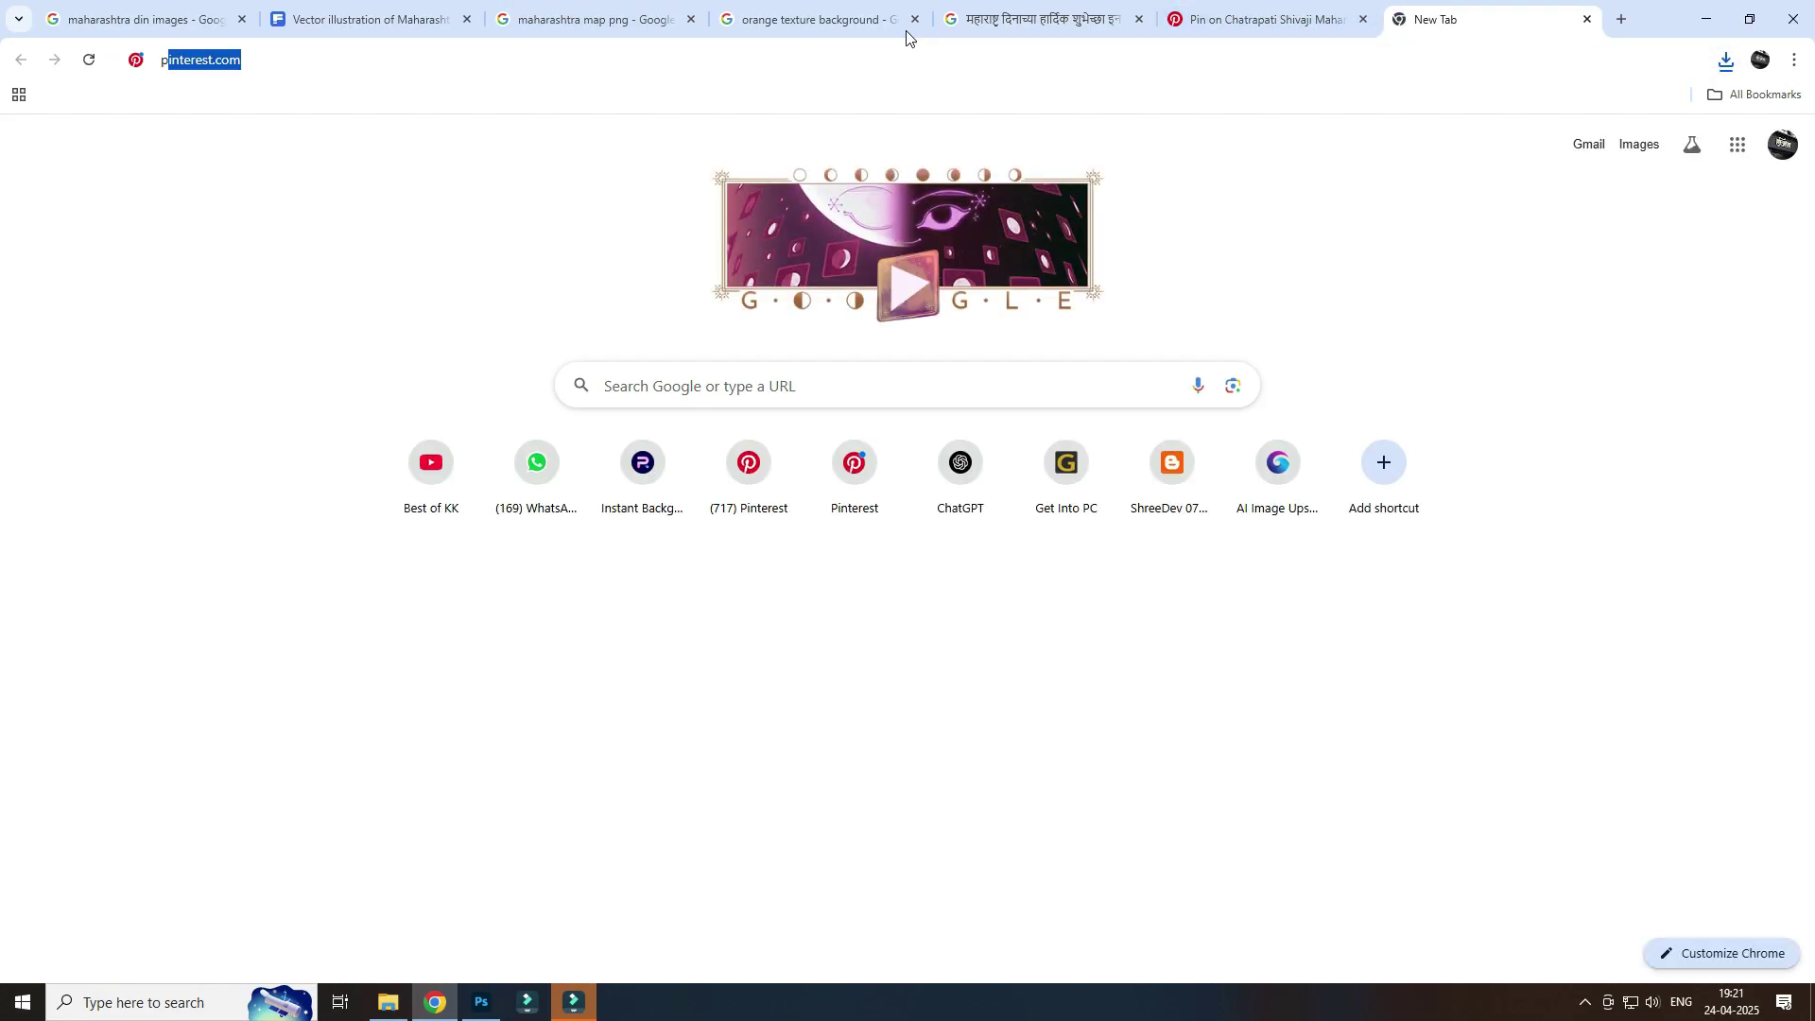
text(p)
key(Return)
click(473, 60)
text(p)
key(Return)
click(899, 627)
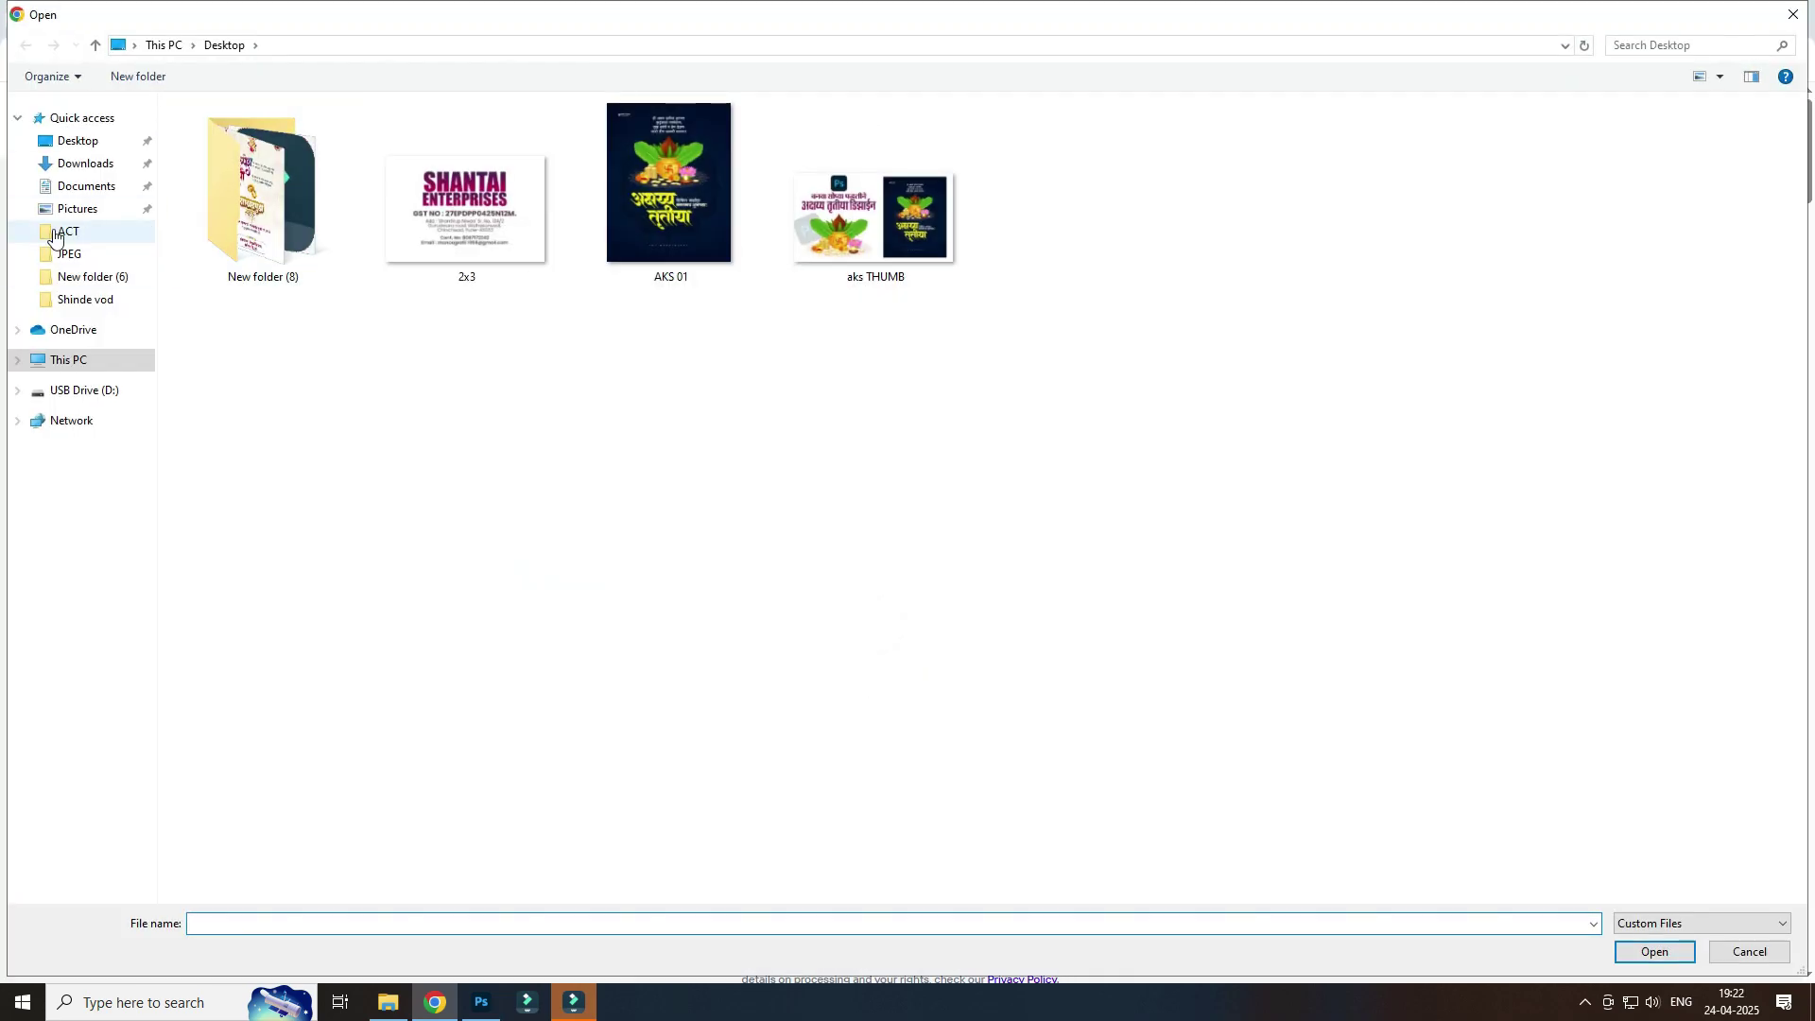
click(85, 162)
click(416, 274)
double_click(416, 274)
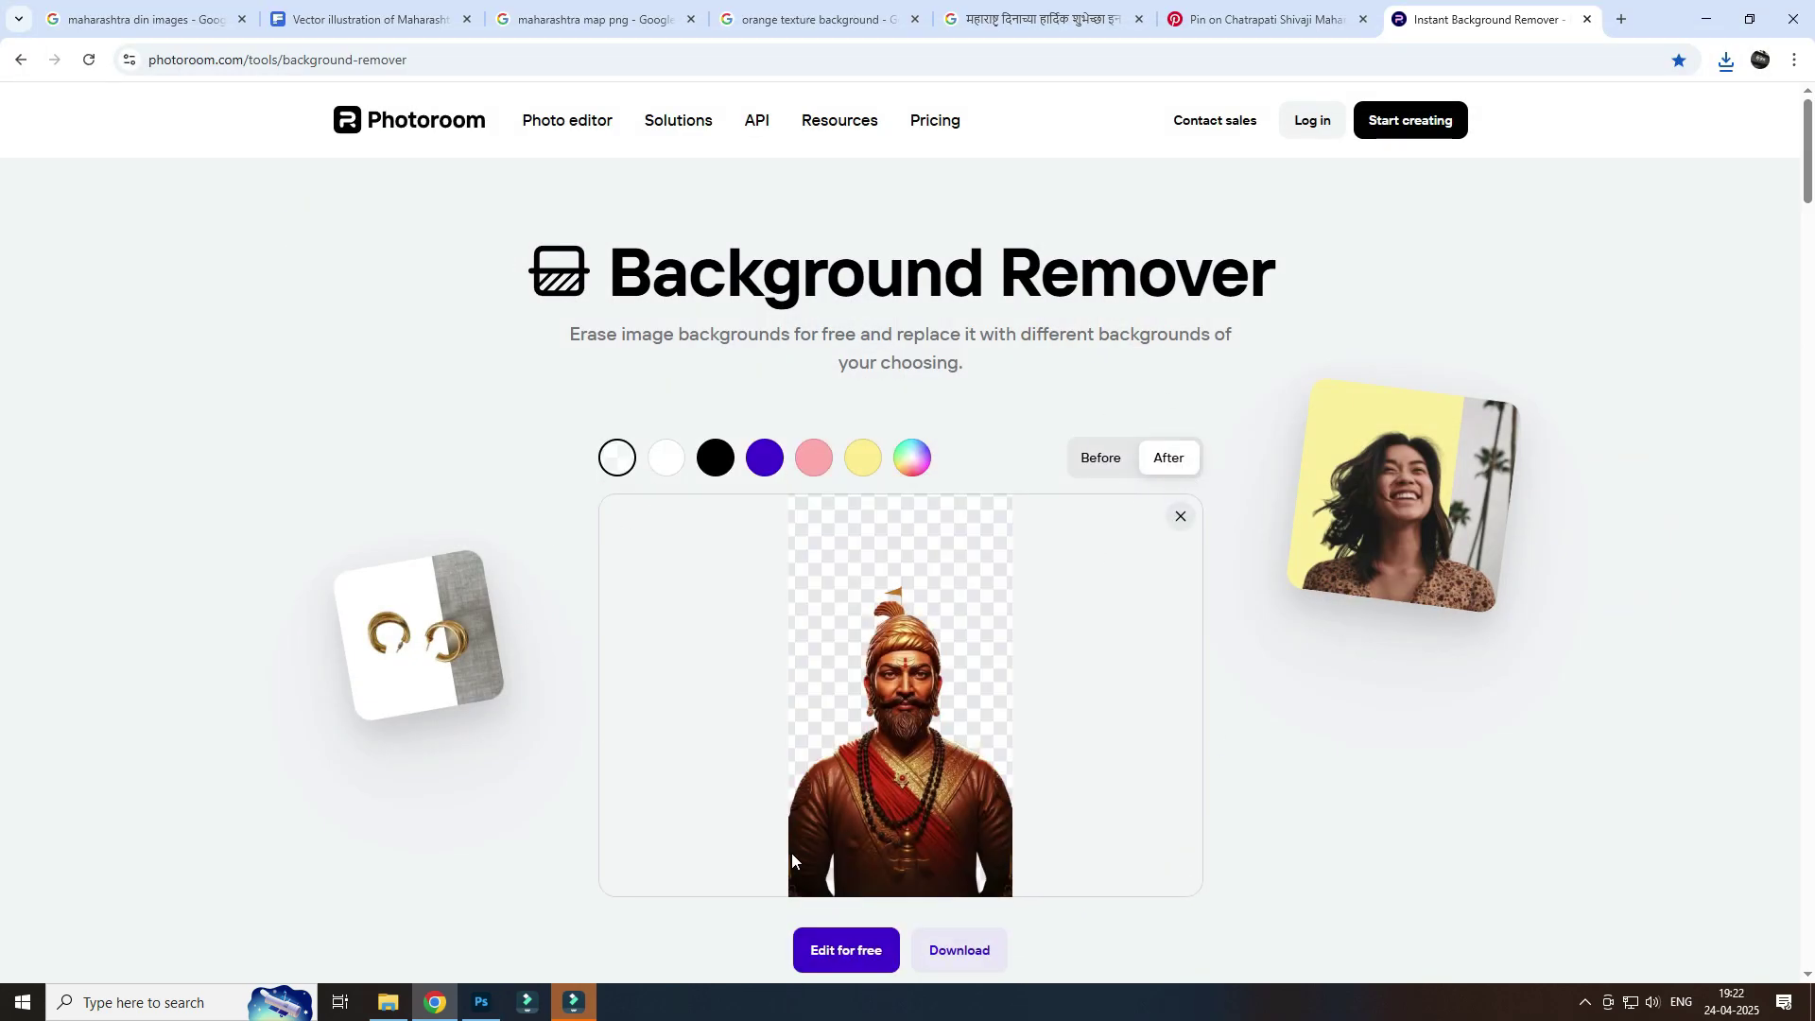
click(957, 948)
Step: Open the original portrait in Photoshop with the cut-out as a layer above it
click(481, 1002)
click(387, 1002)
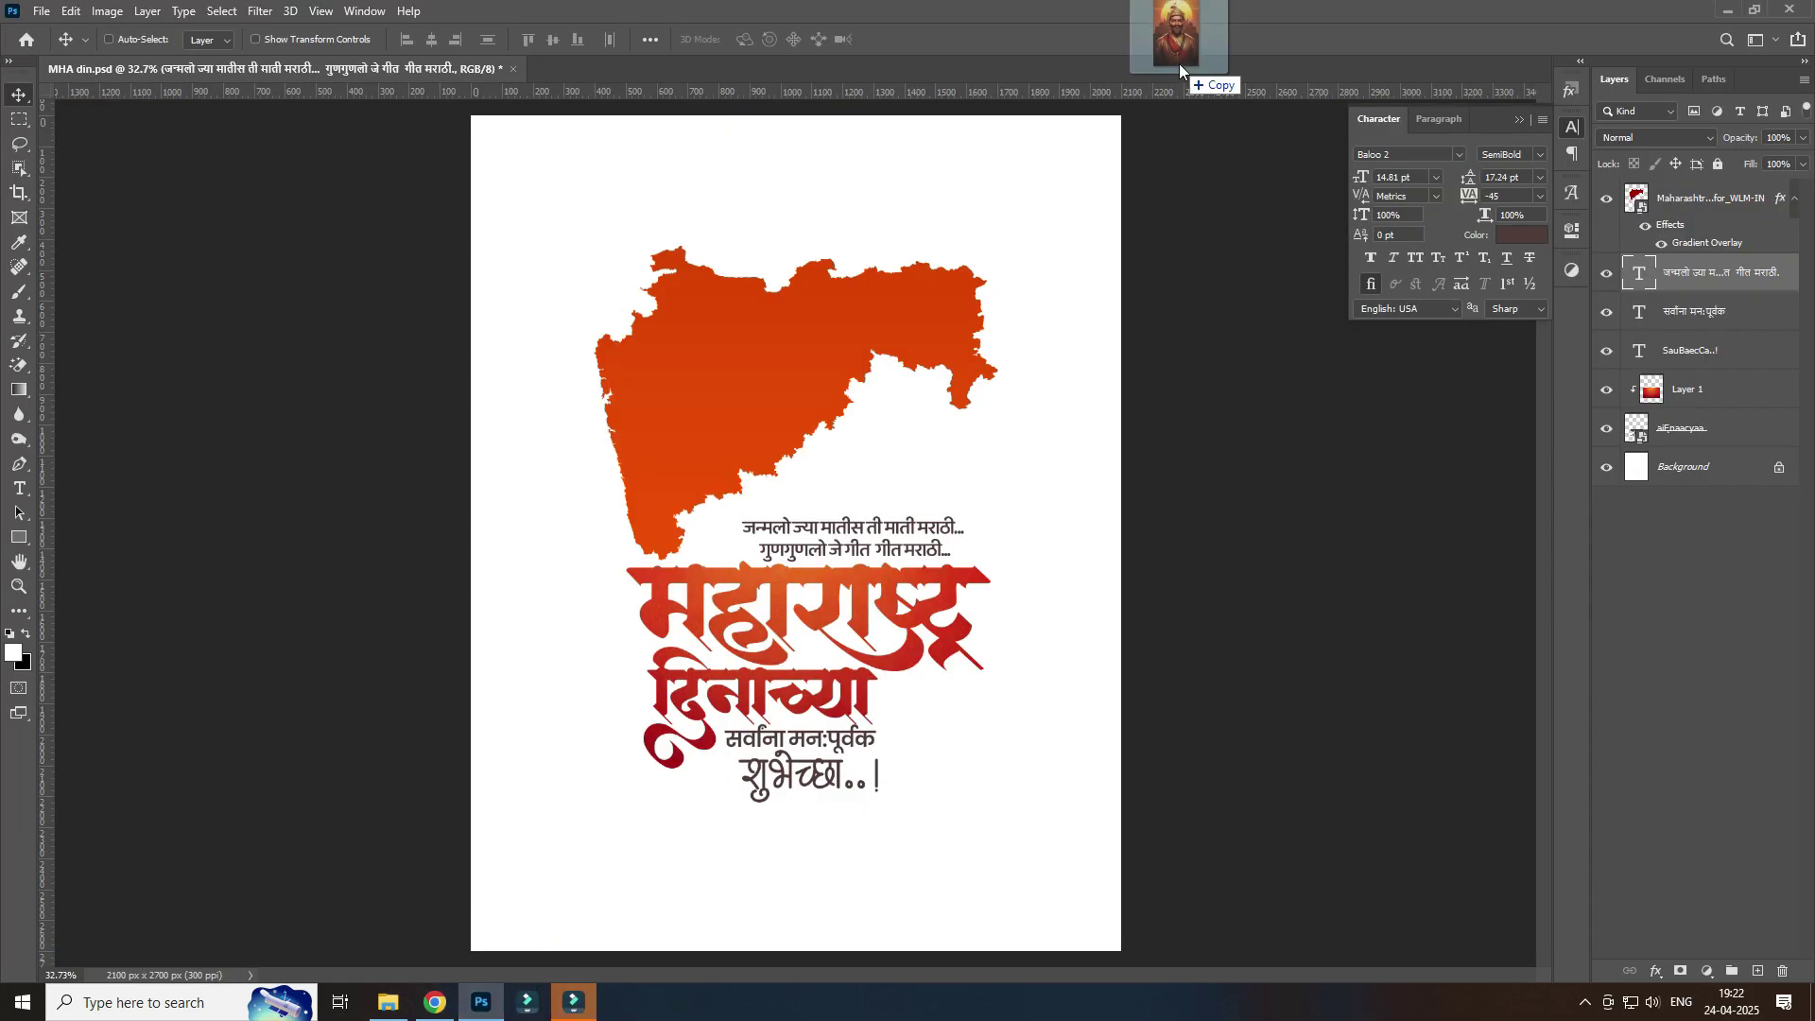
drag(563, 226, 1171, 87)
click(388, 1002)
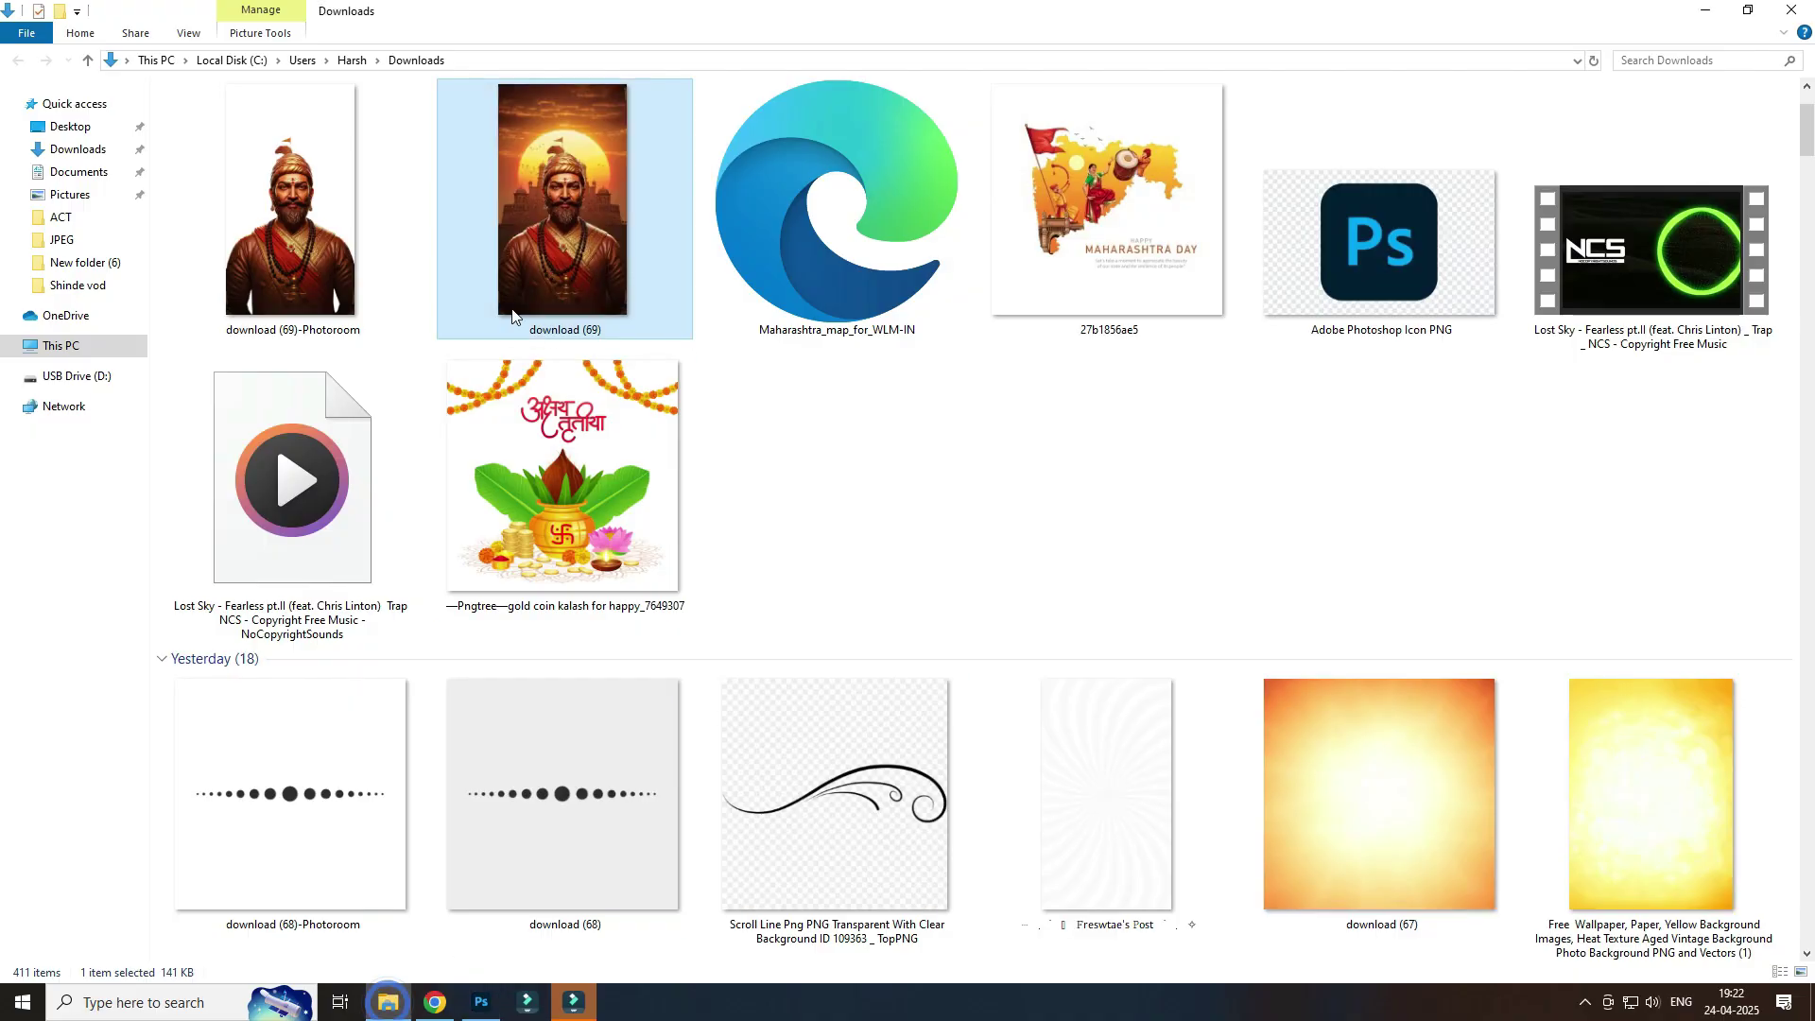
drag(283, 202, 1219, 402)
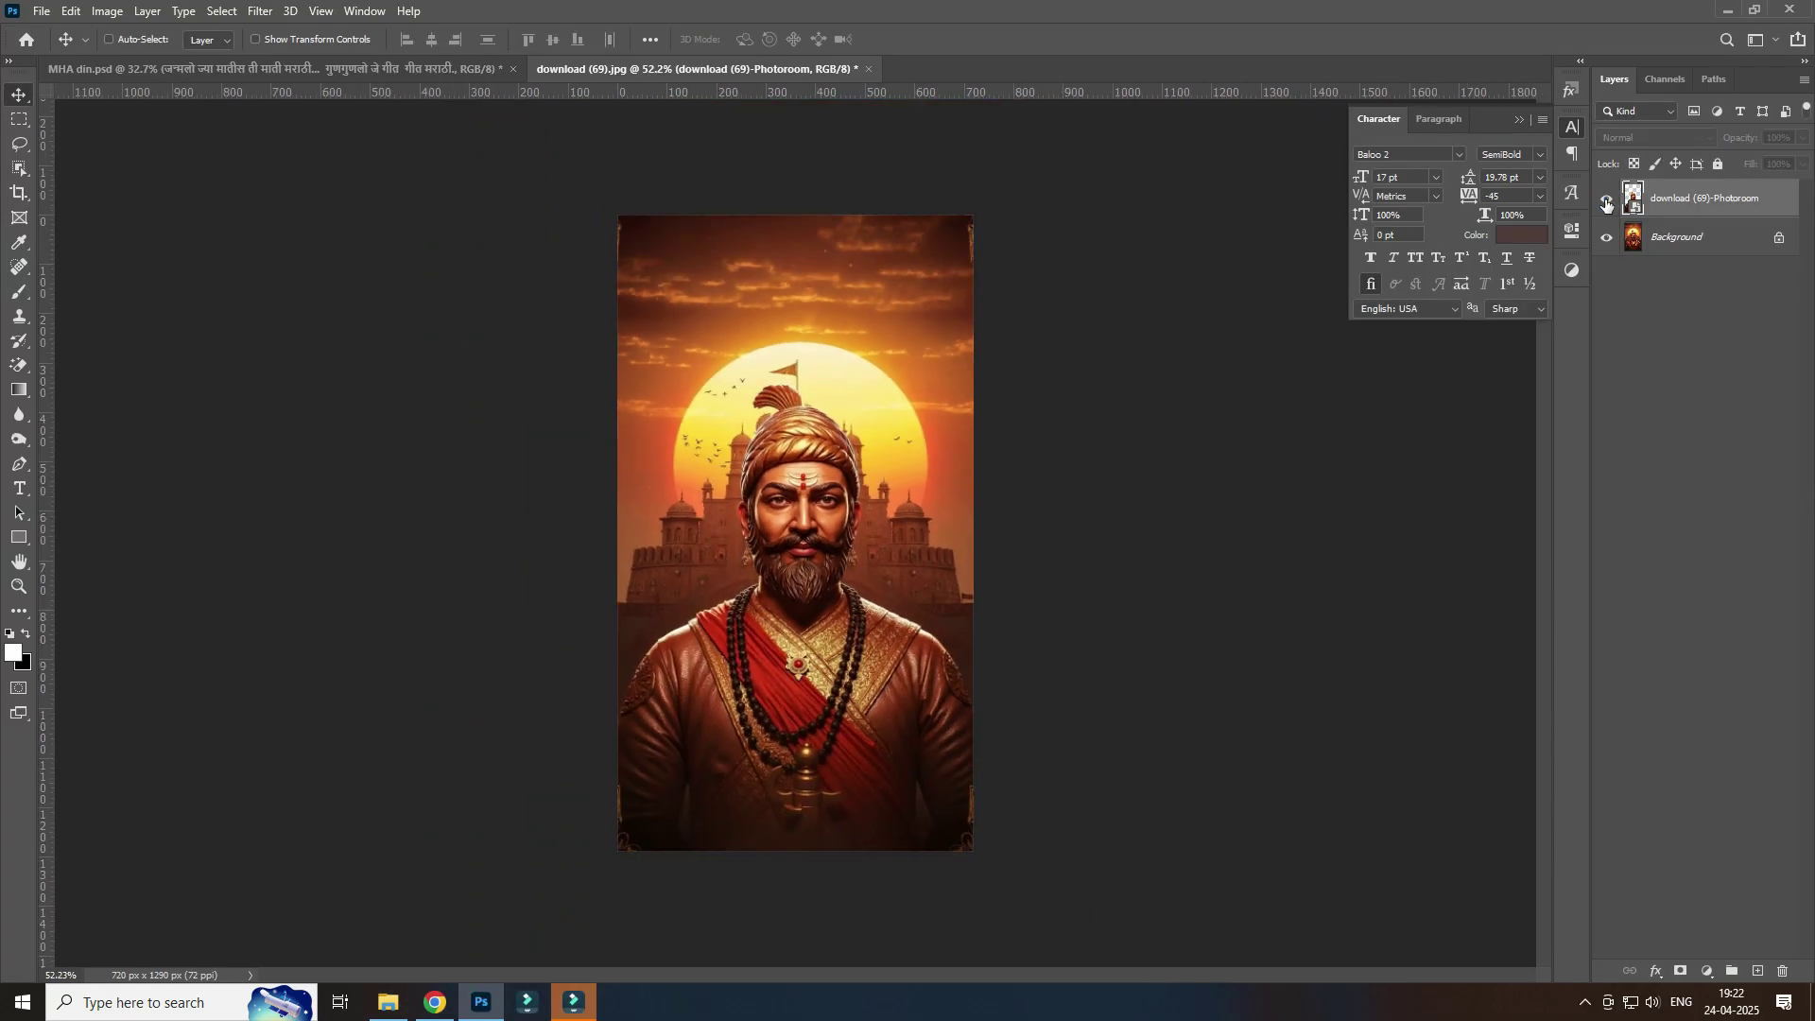
Step: Mask the portrait to the cut-out's shape and apply the mask
key(ctrl+plus)
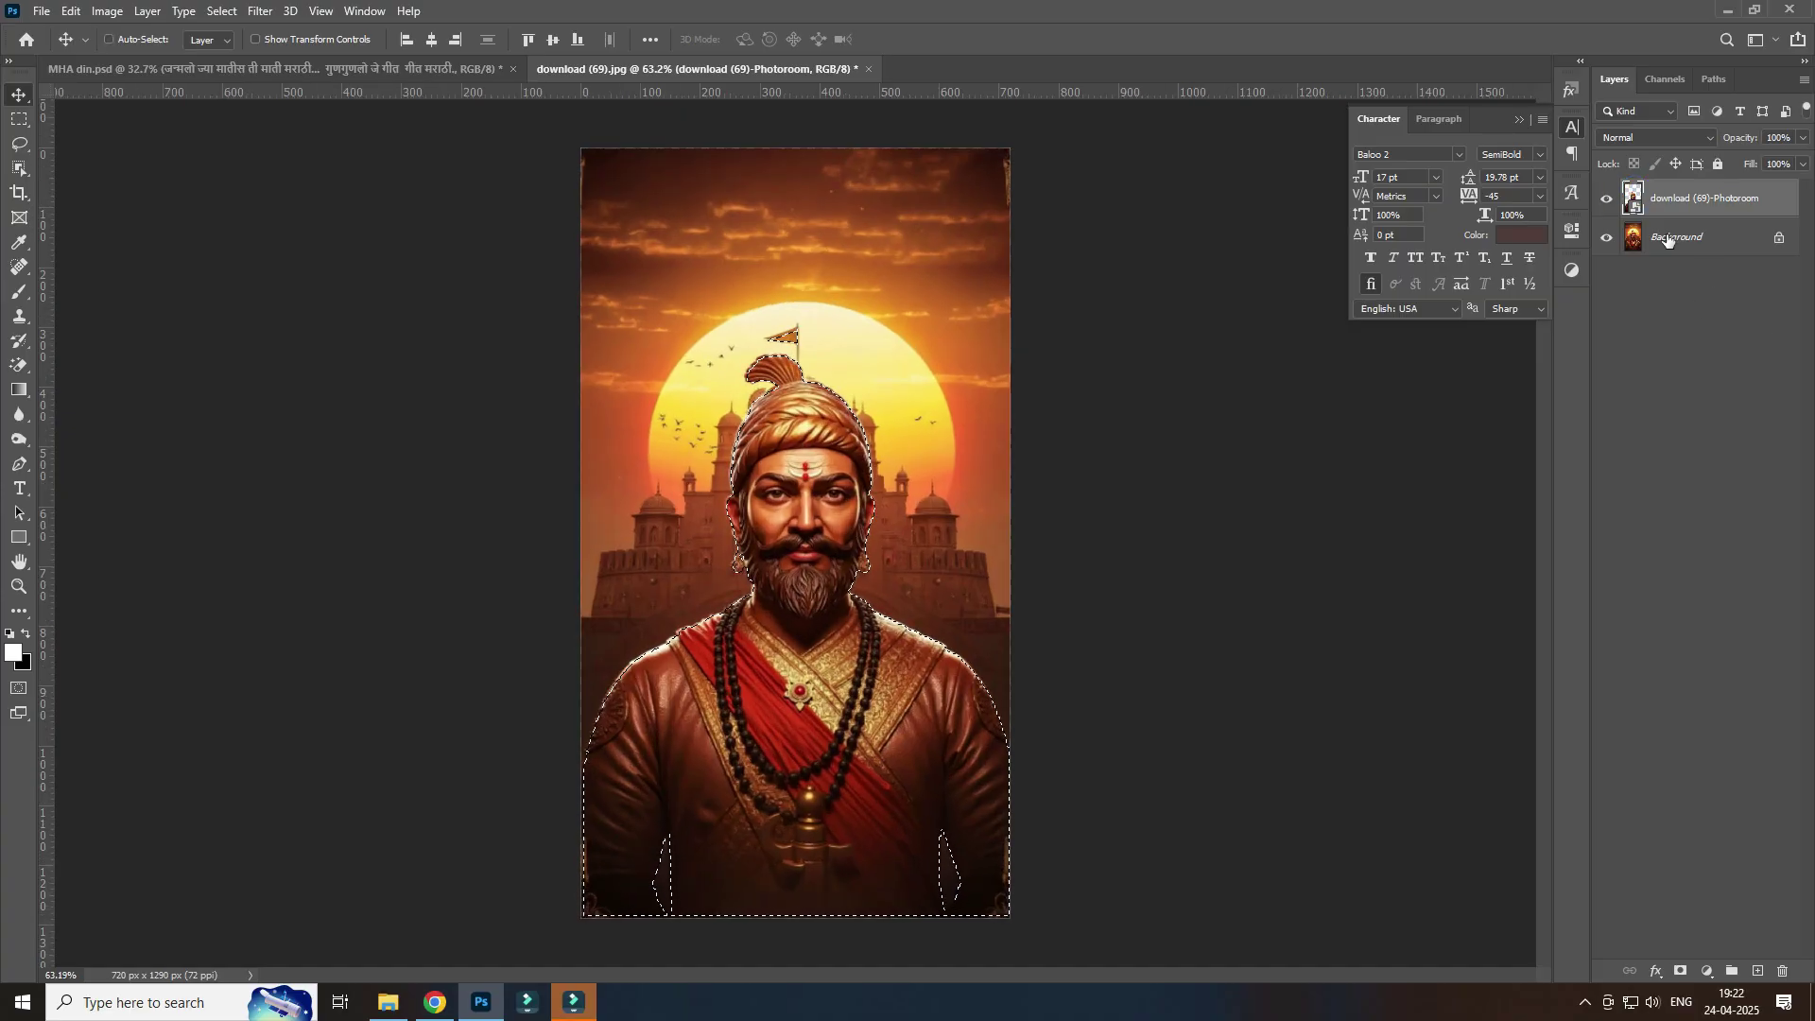
click(1680, 973)
right_click(1710, 236)
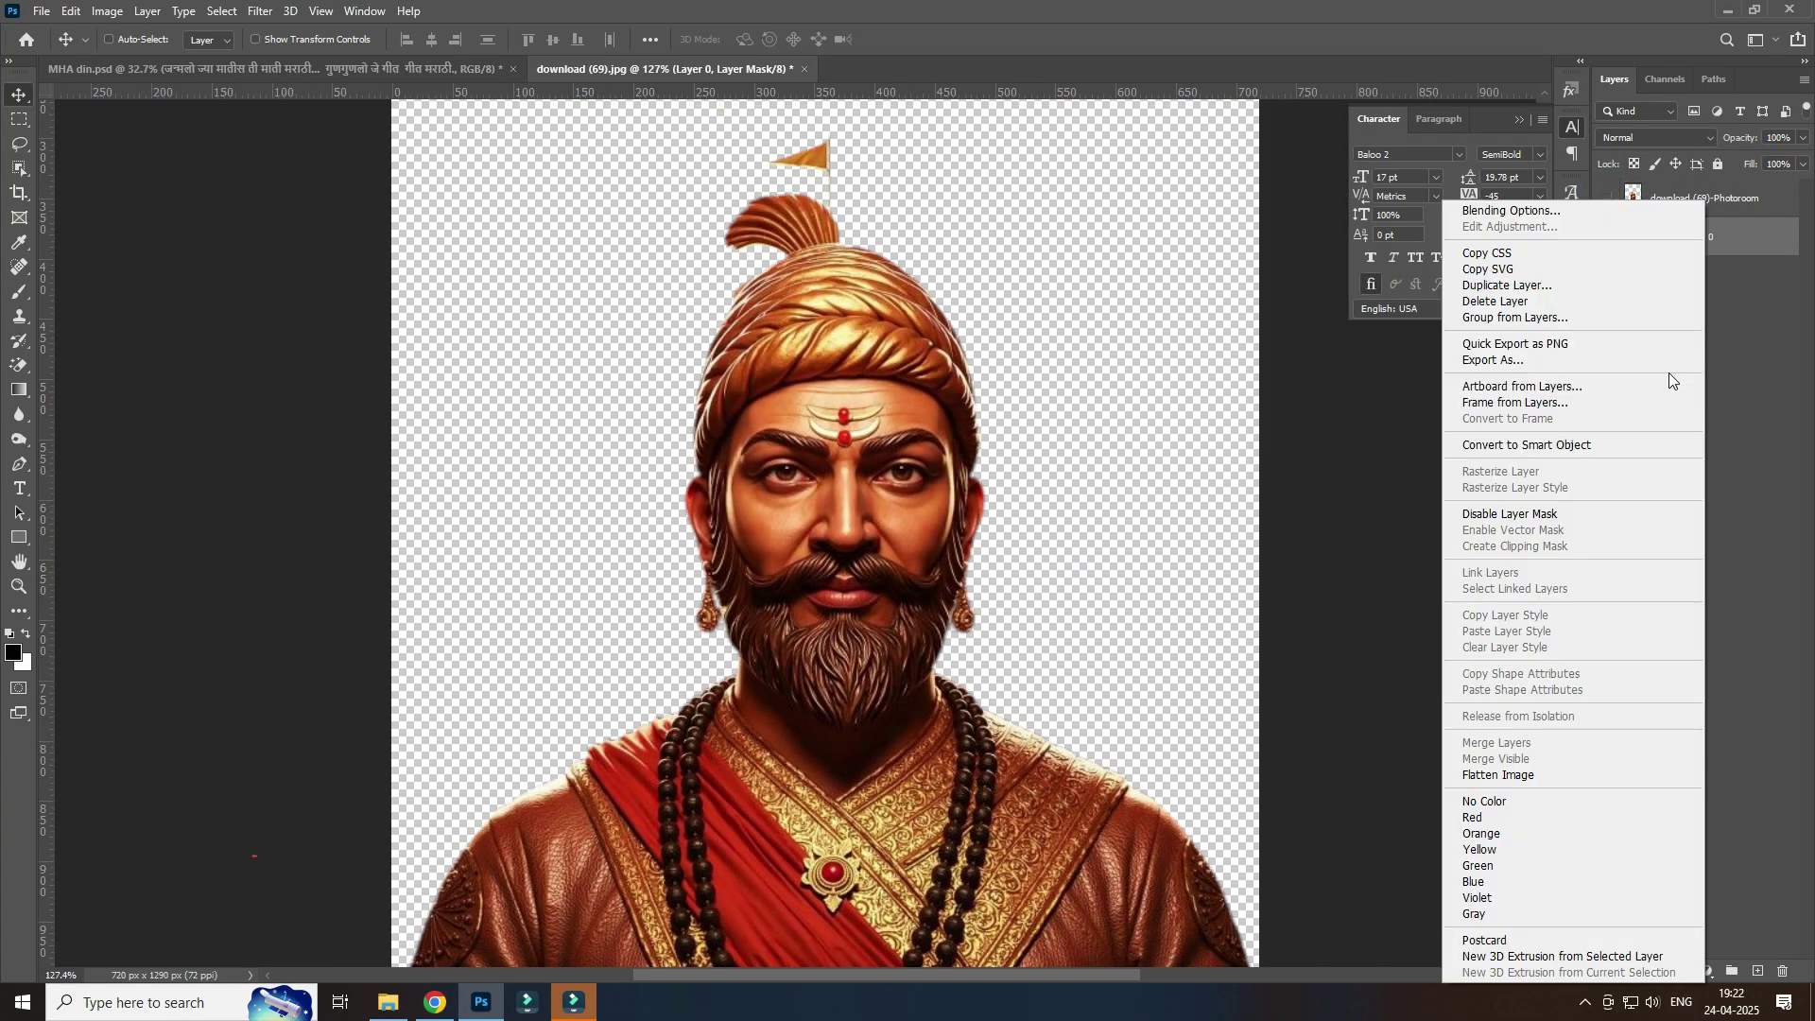
click(1669, 373)
alt+scroll(666, 264, up, 5)
Step: Lasso the flag above the turban and delete it
key(l)
drag(921, 203, 785, 416)
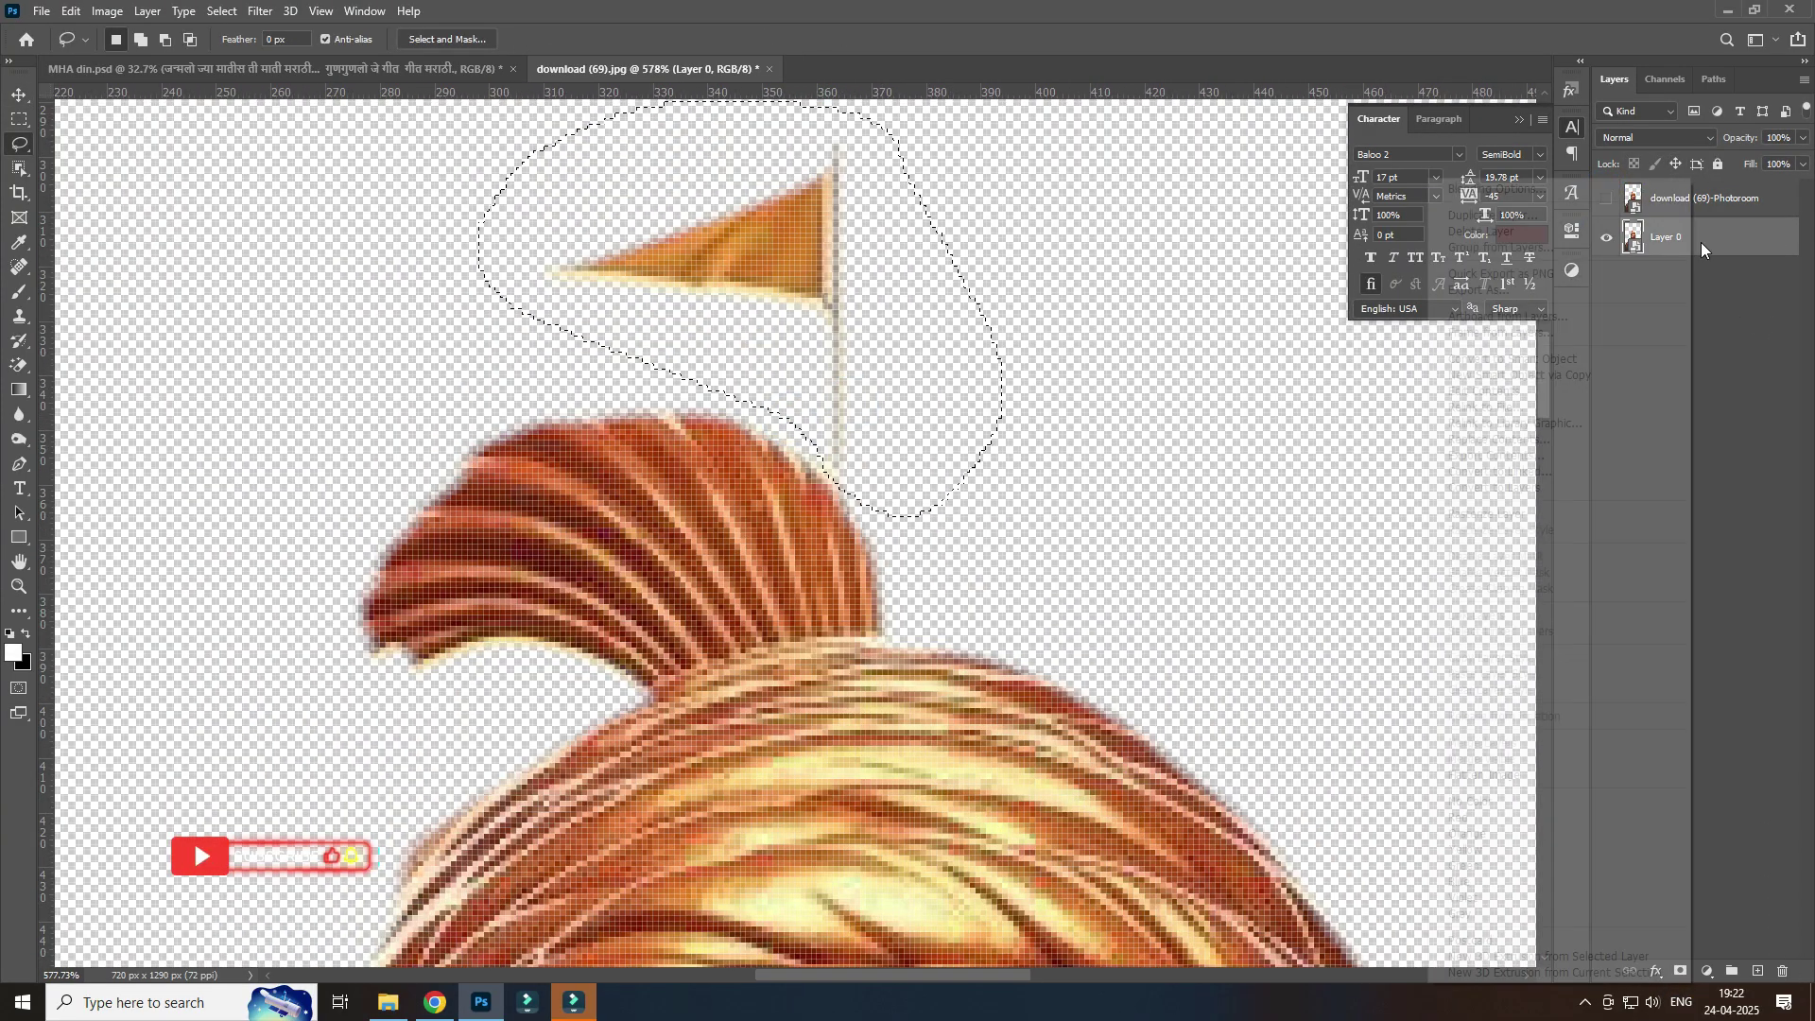
key(Delete)
right_click(1701, 236)
key(Escape)
key(v)
scroll(1003, 444, down, 5)
Step: Bring the portrait into the poster above the map layer and enlarge it over the map
drag(1004, 444, 782, 482)
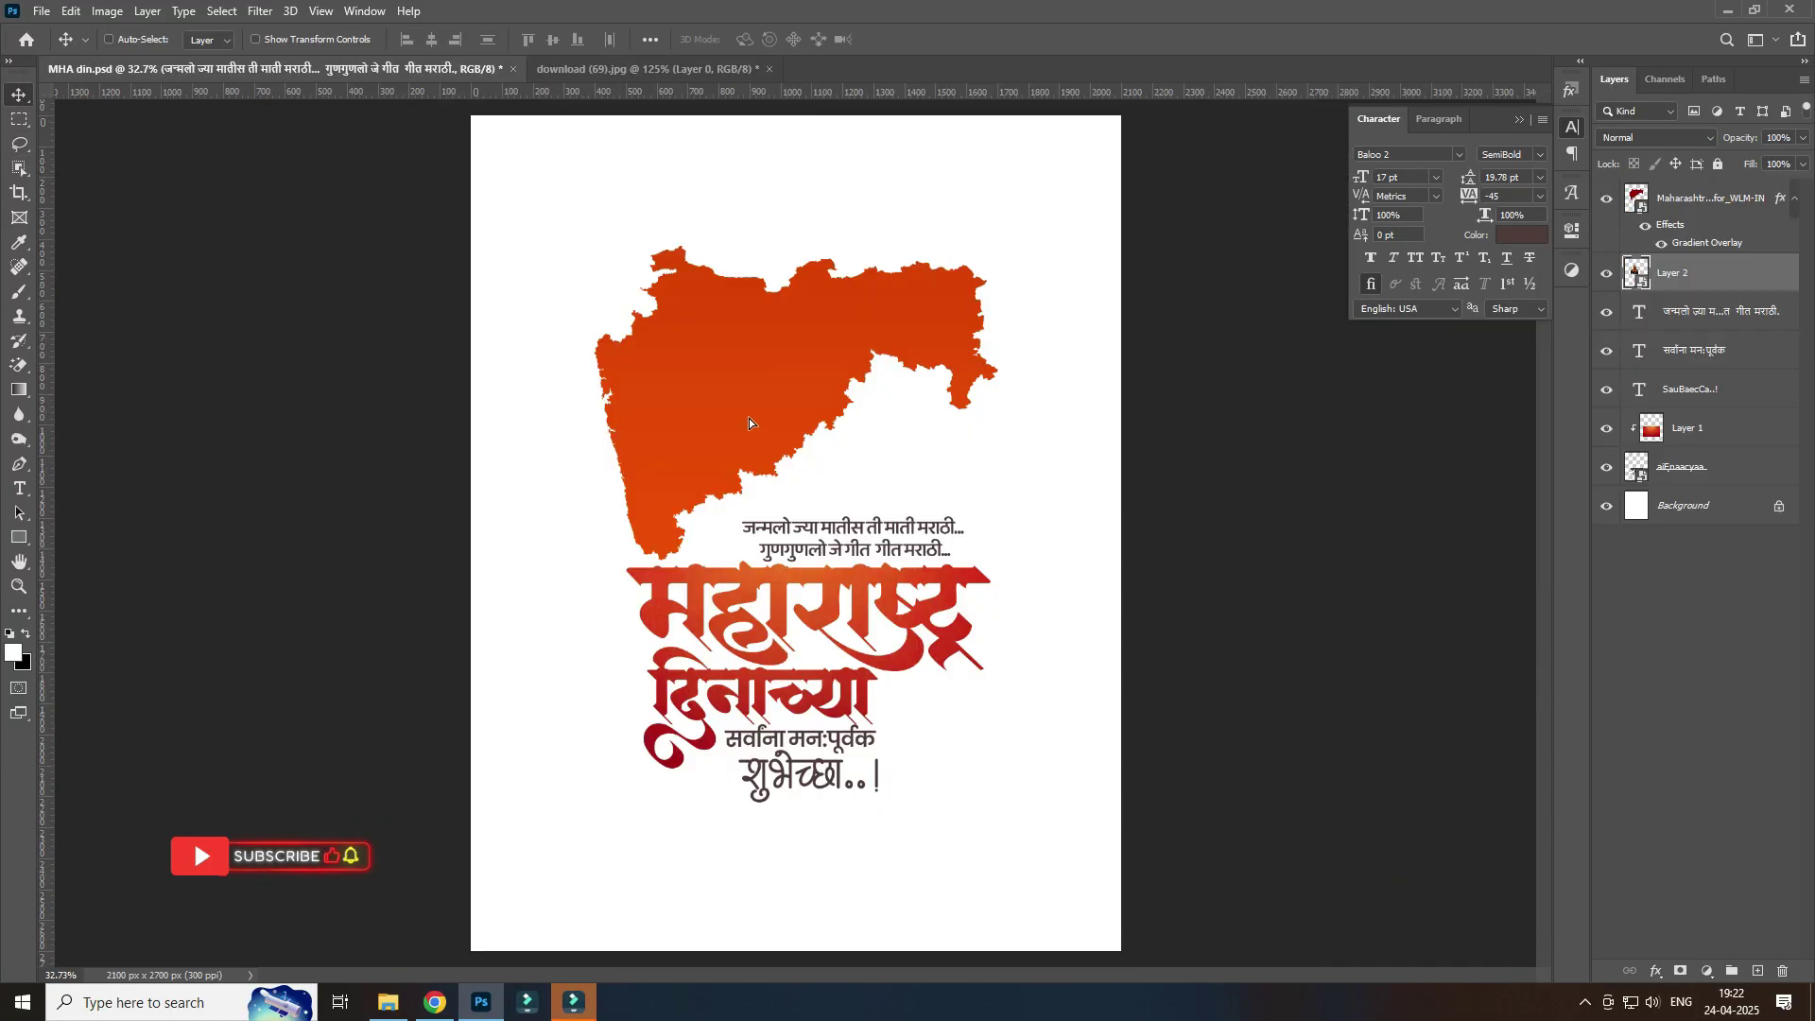
drag(1681, 189, 1680, 194)
key(ctrl+t)
mouse_move(857, 274)
mouse_down()
mouse_move(895, 242)
mouse_move(785, 315)
mouse_up()
key(Return)
key(ctrl+0)
Step: Fine-tune the portrait's size and position so his chest ends above the verse
key(l)
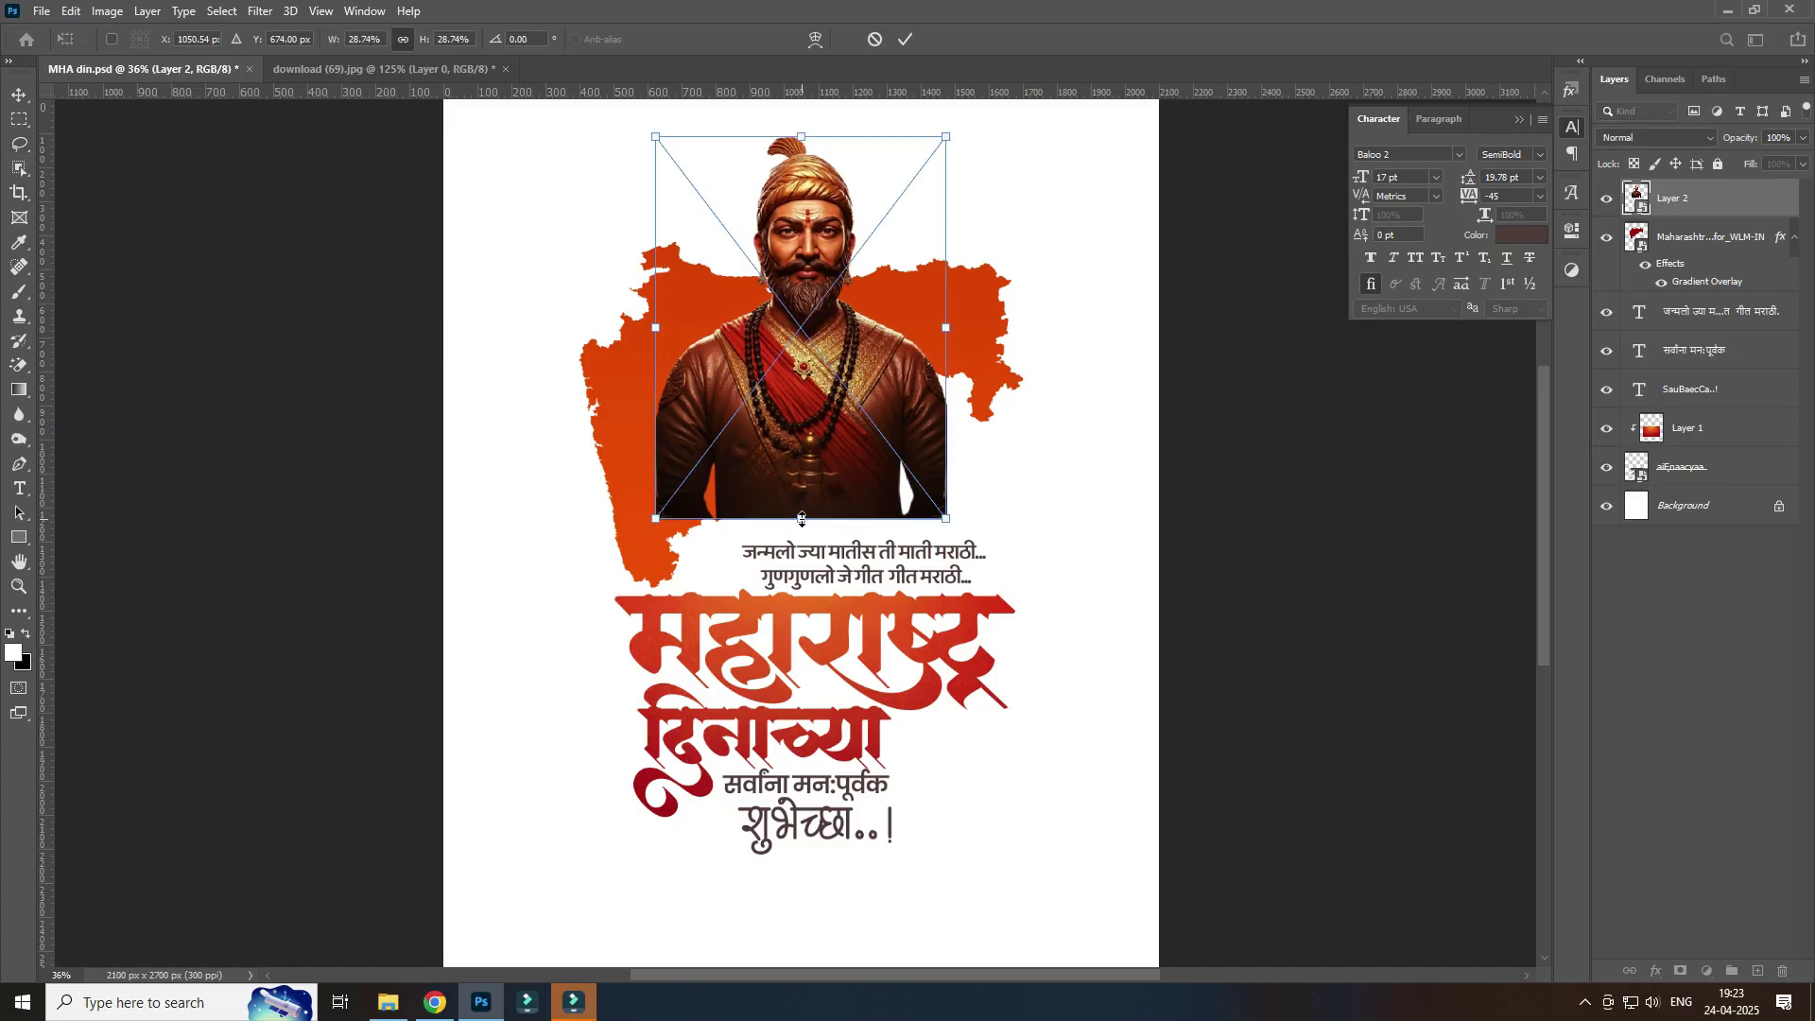
drag(801, 519, 802, 538)
drag(795, 493, 808, 492)
scroll(1030, 327, up, 1)
scroll(1030, 327, up, 1)
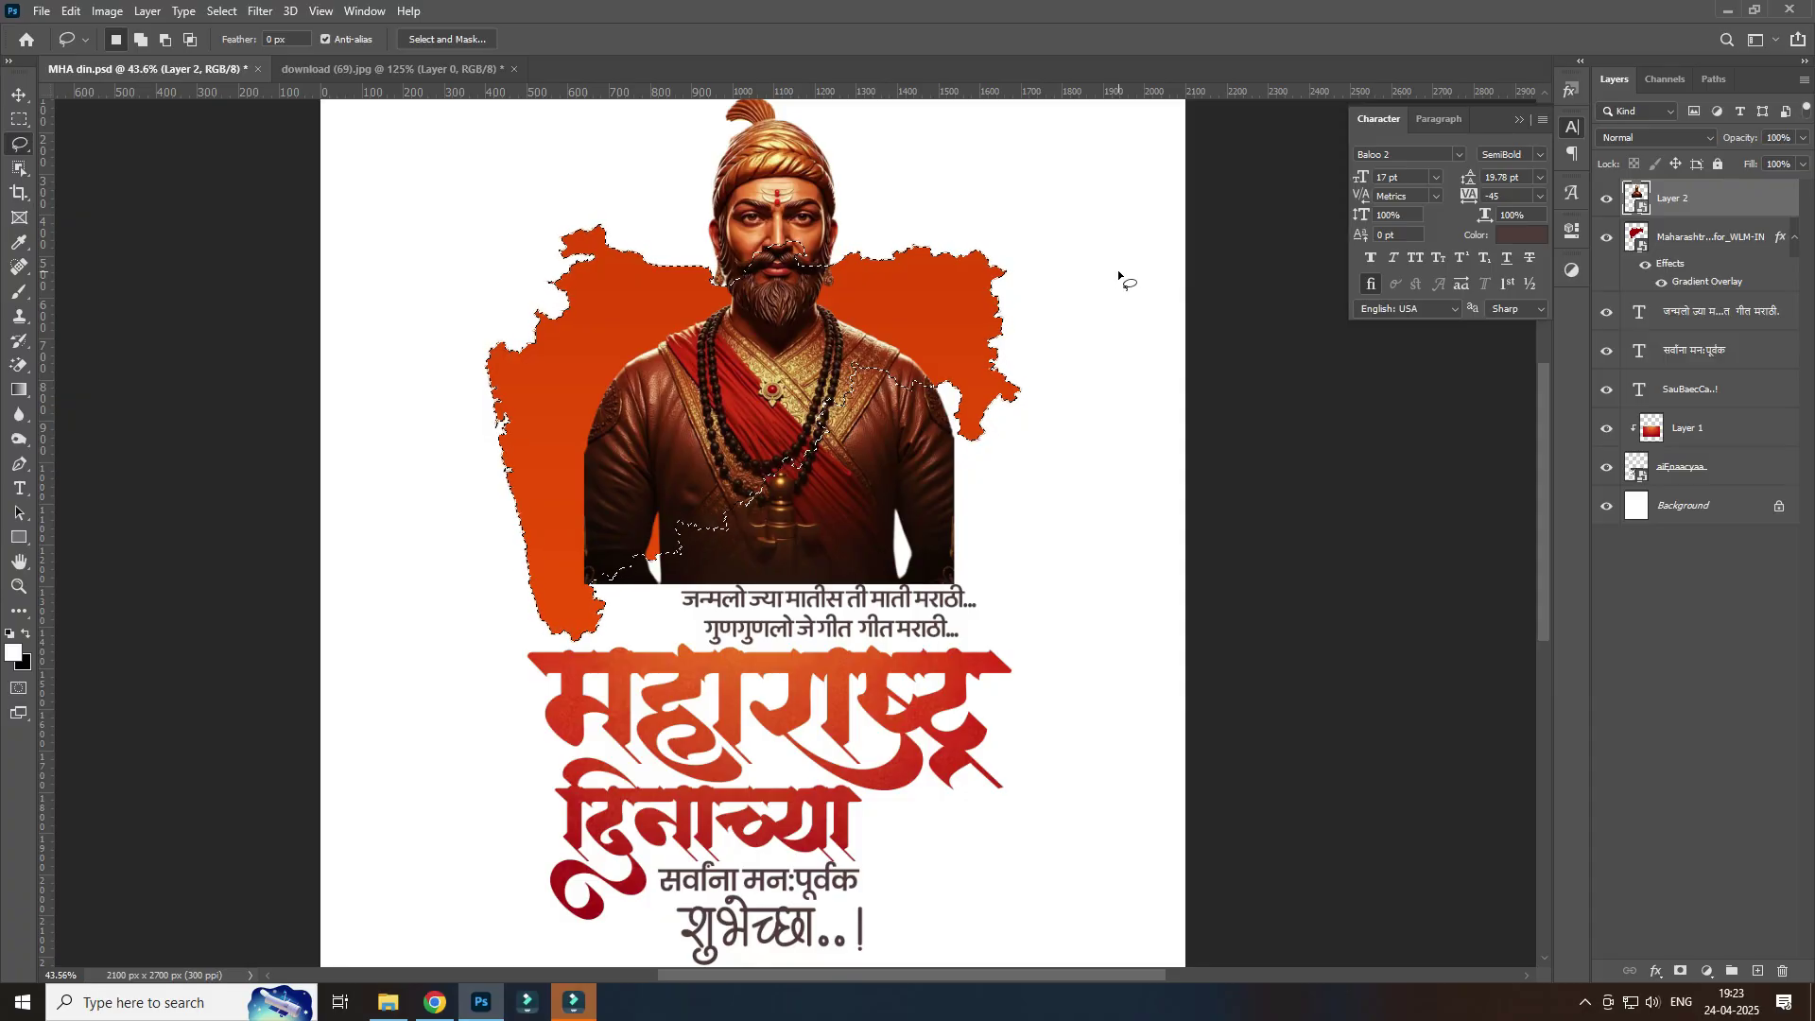
scroll(1118, 276, down, 1)
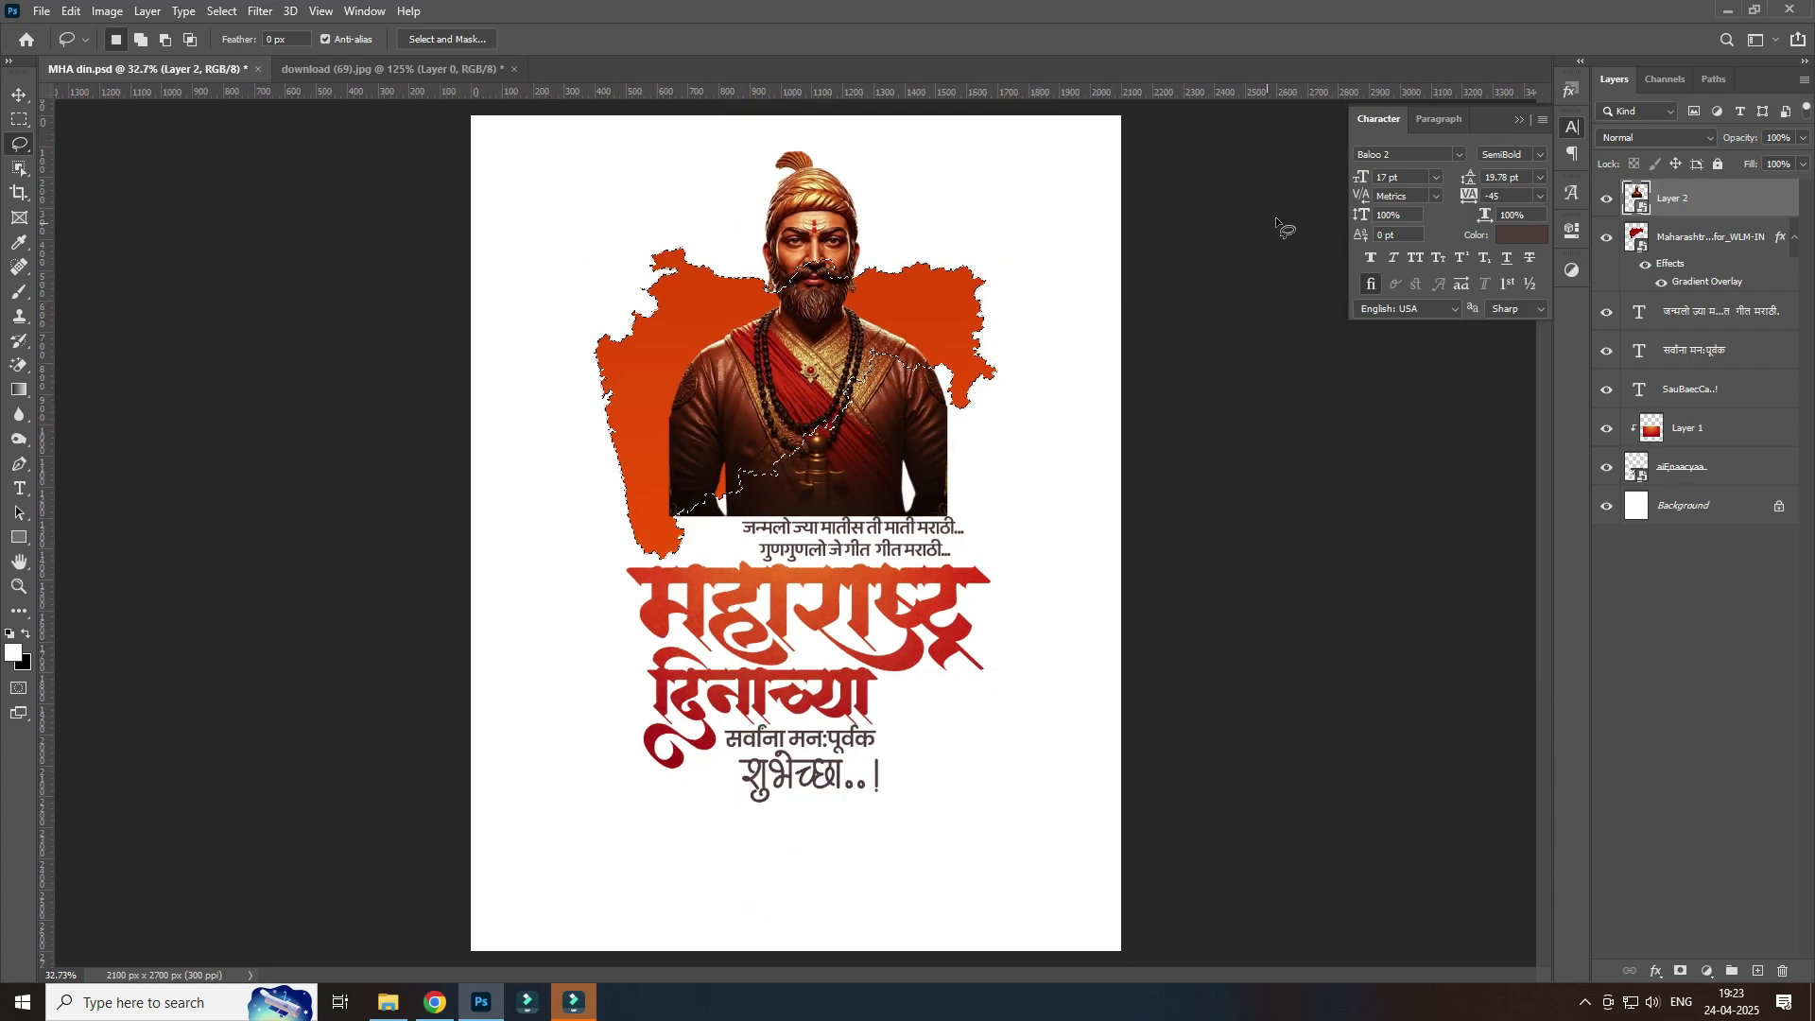
scroll(1280, 227, down, 1)
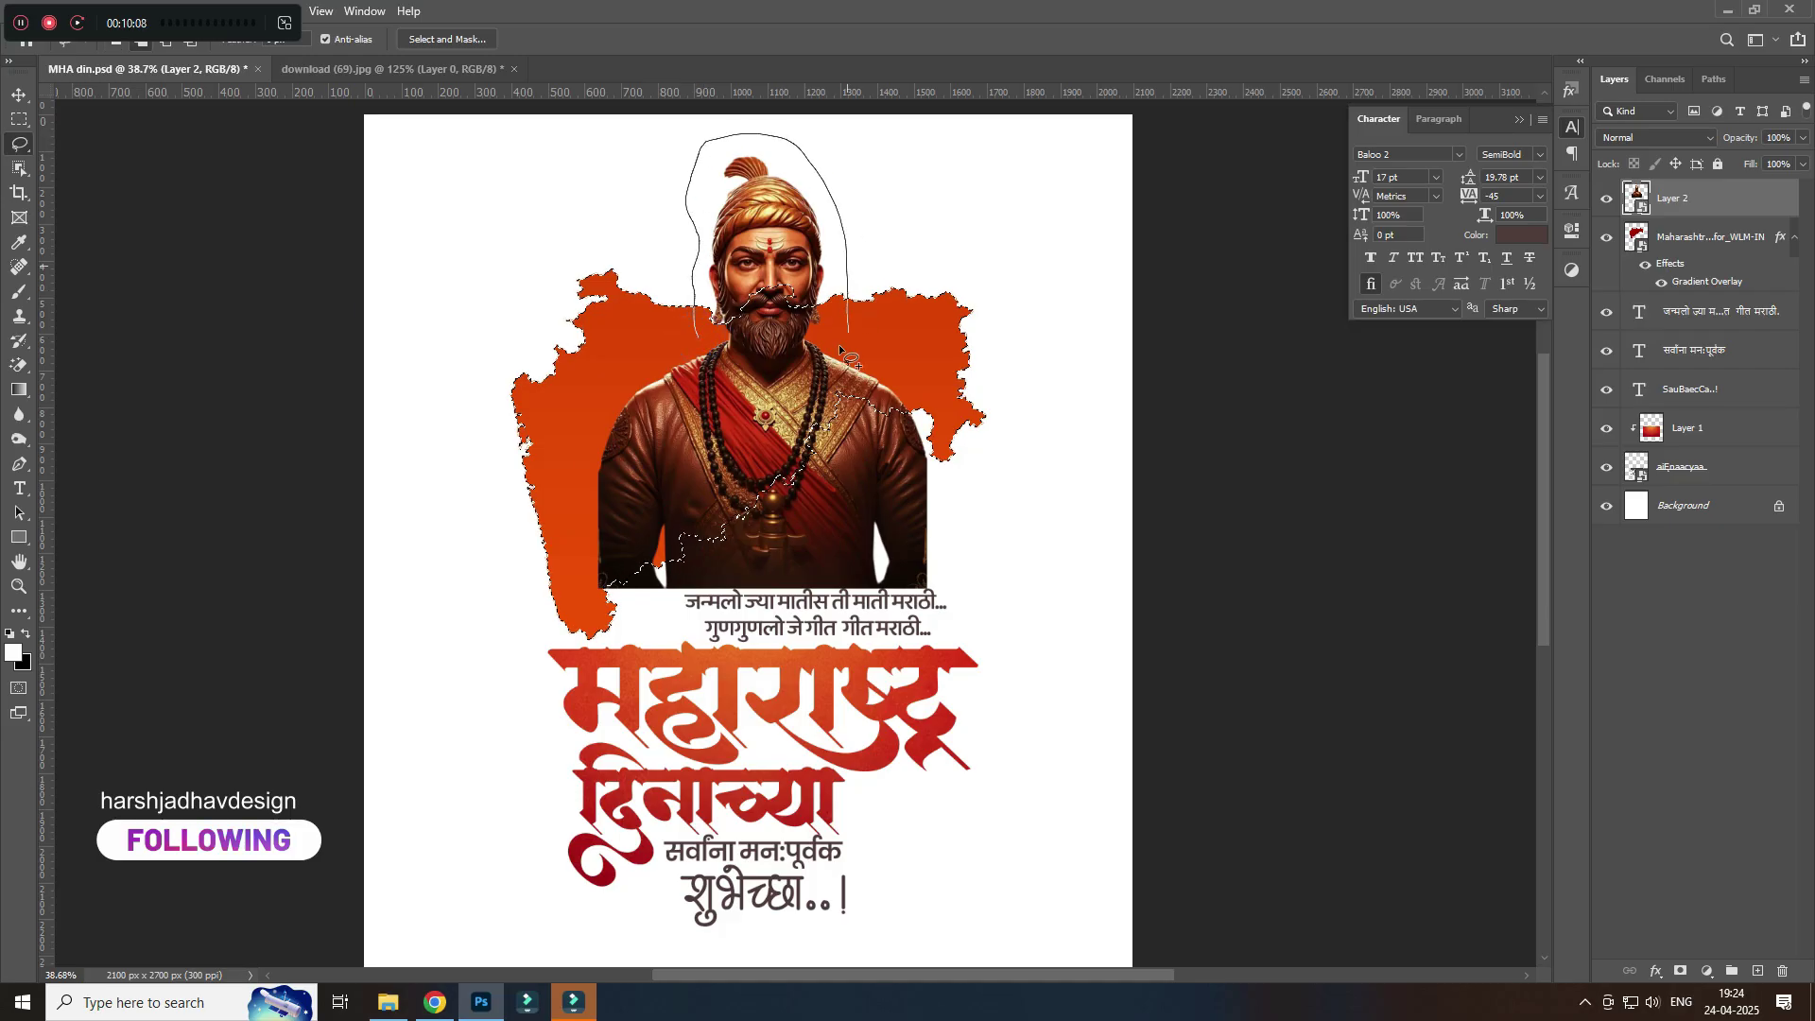
Step: Mask the portrait's lower body to the lasso selection and draw an orange sun circle behind his head
click(1686, 970)
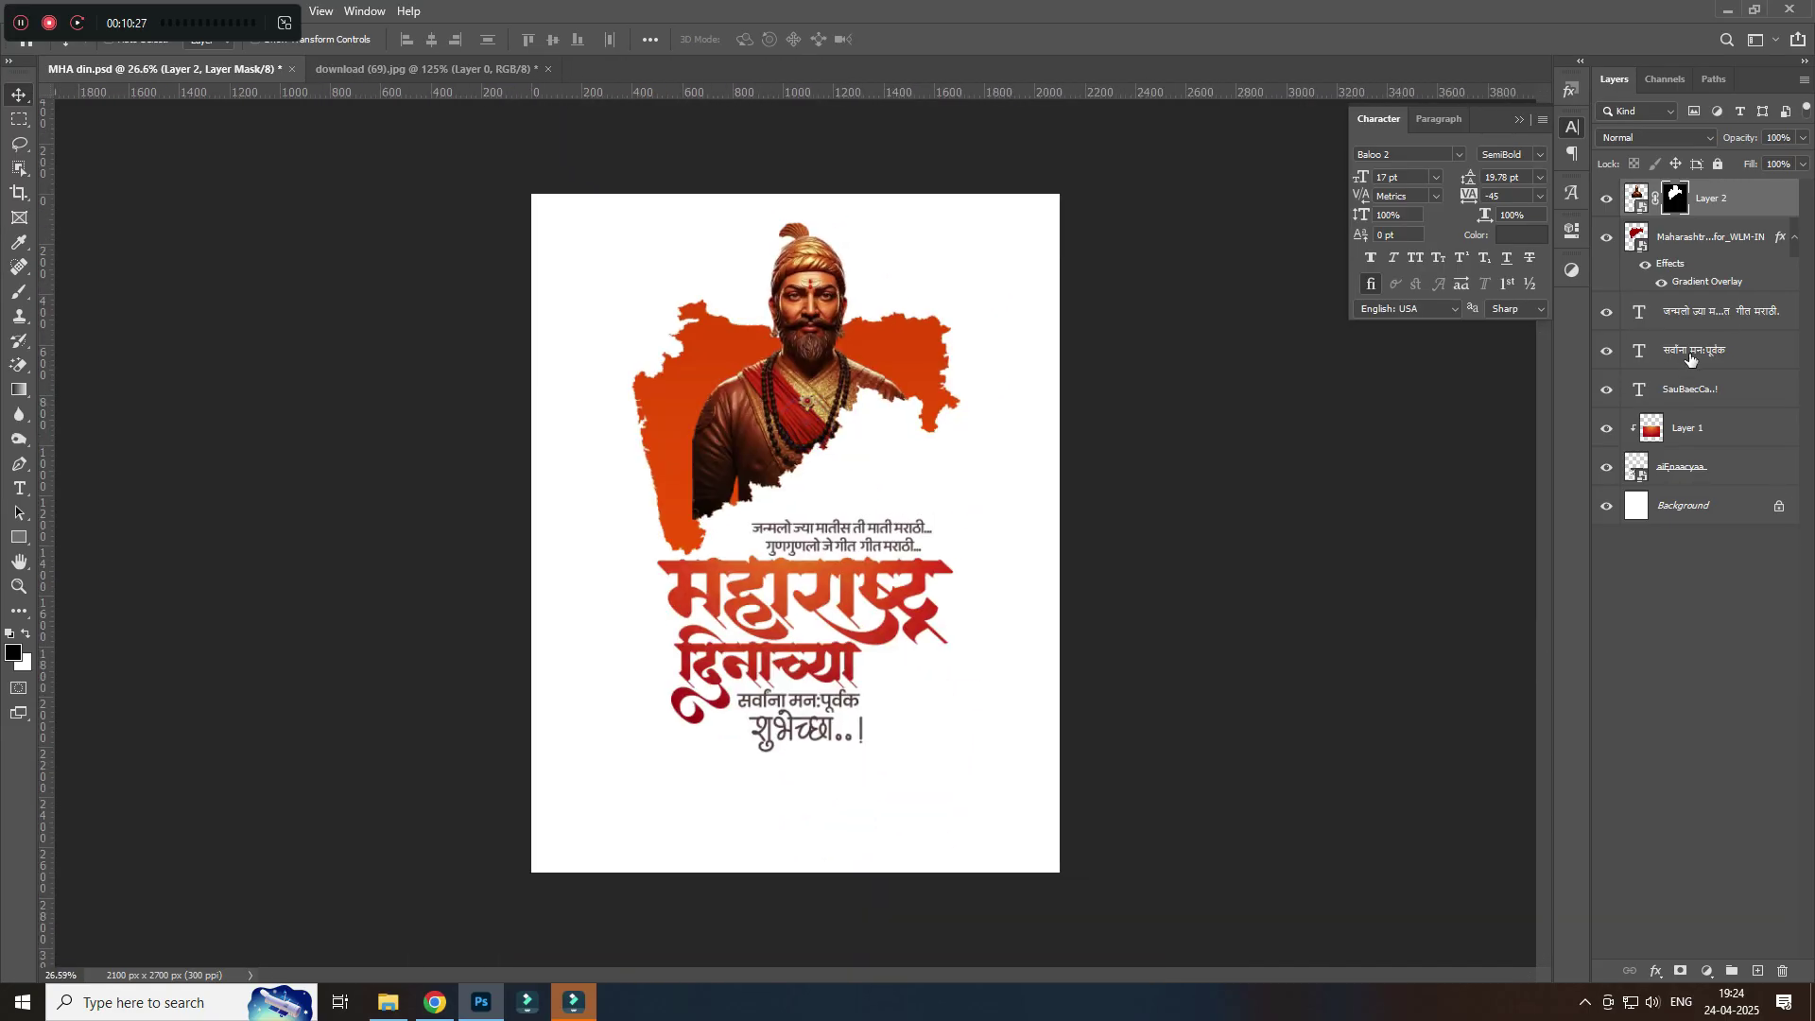
key(ctrl+shift+alt+n)
alt+scroll(808, 445, up, 2)
right_click(19, 537)
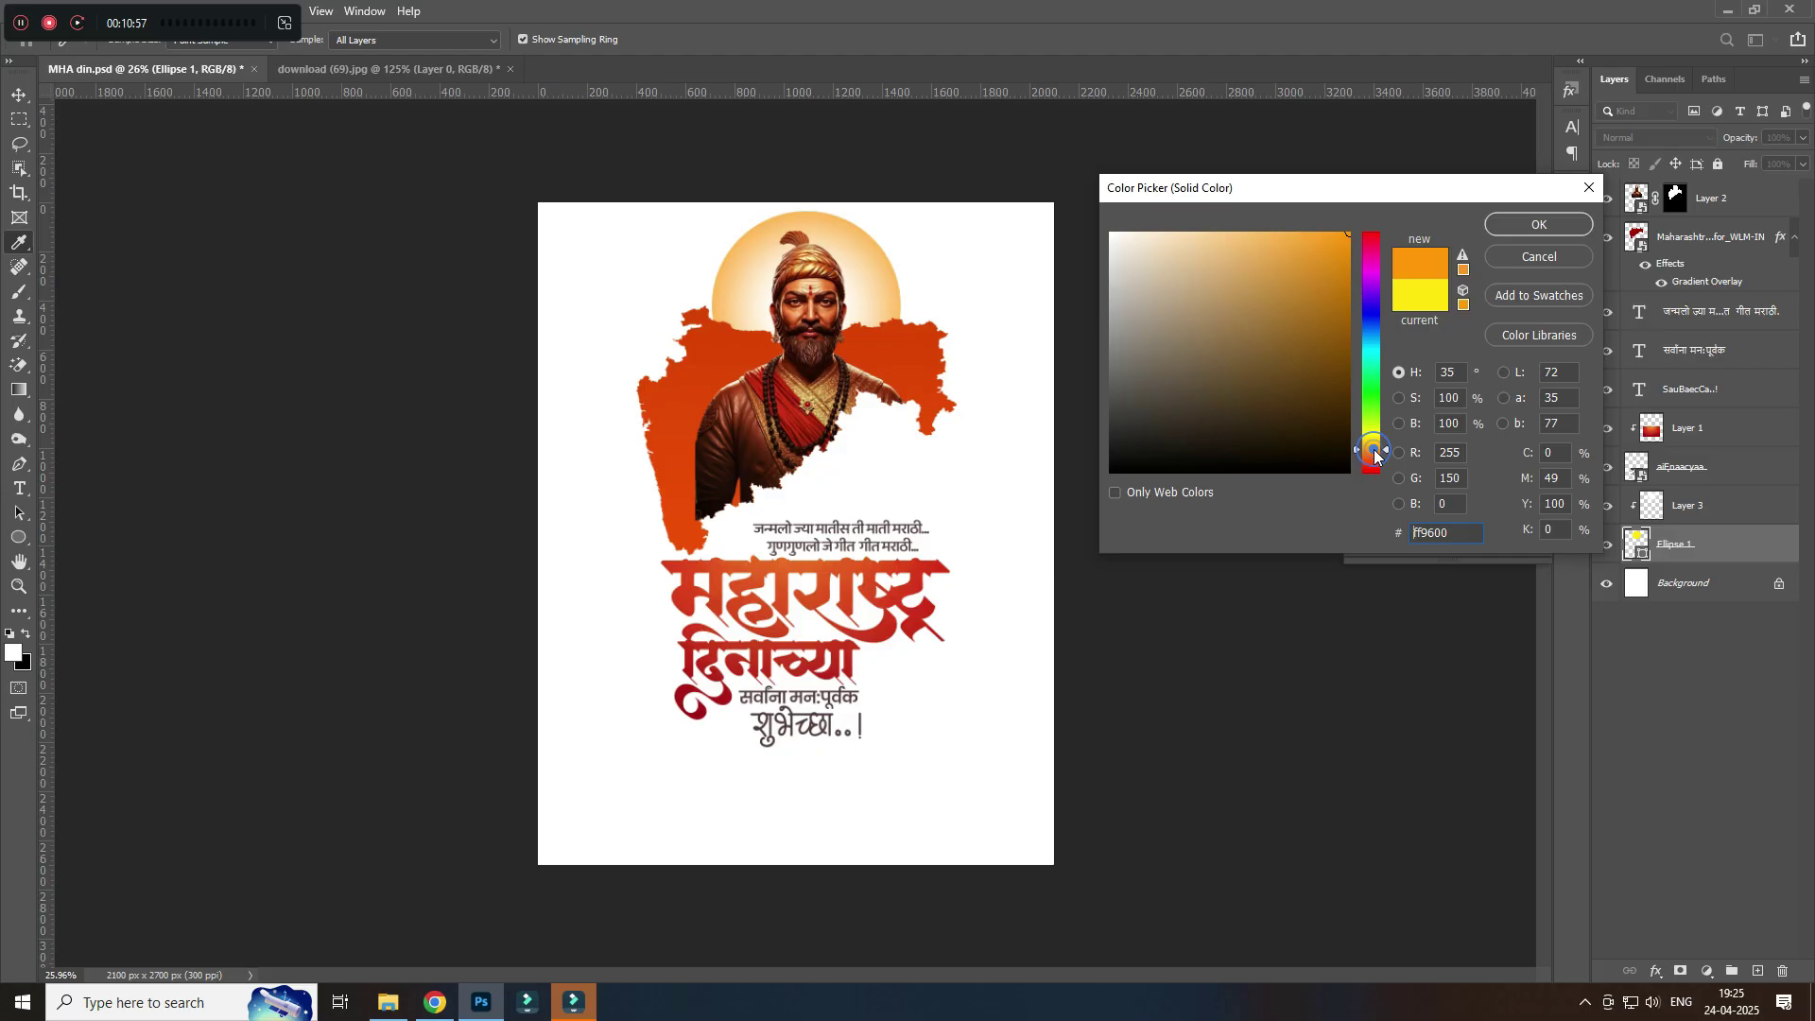
drag(1374, 450, 1358, 350)
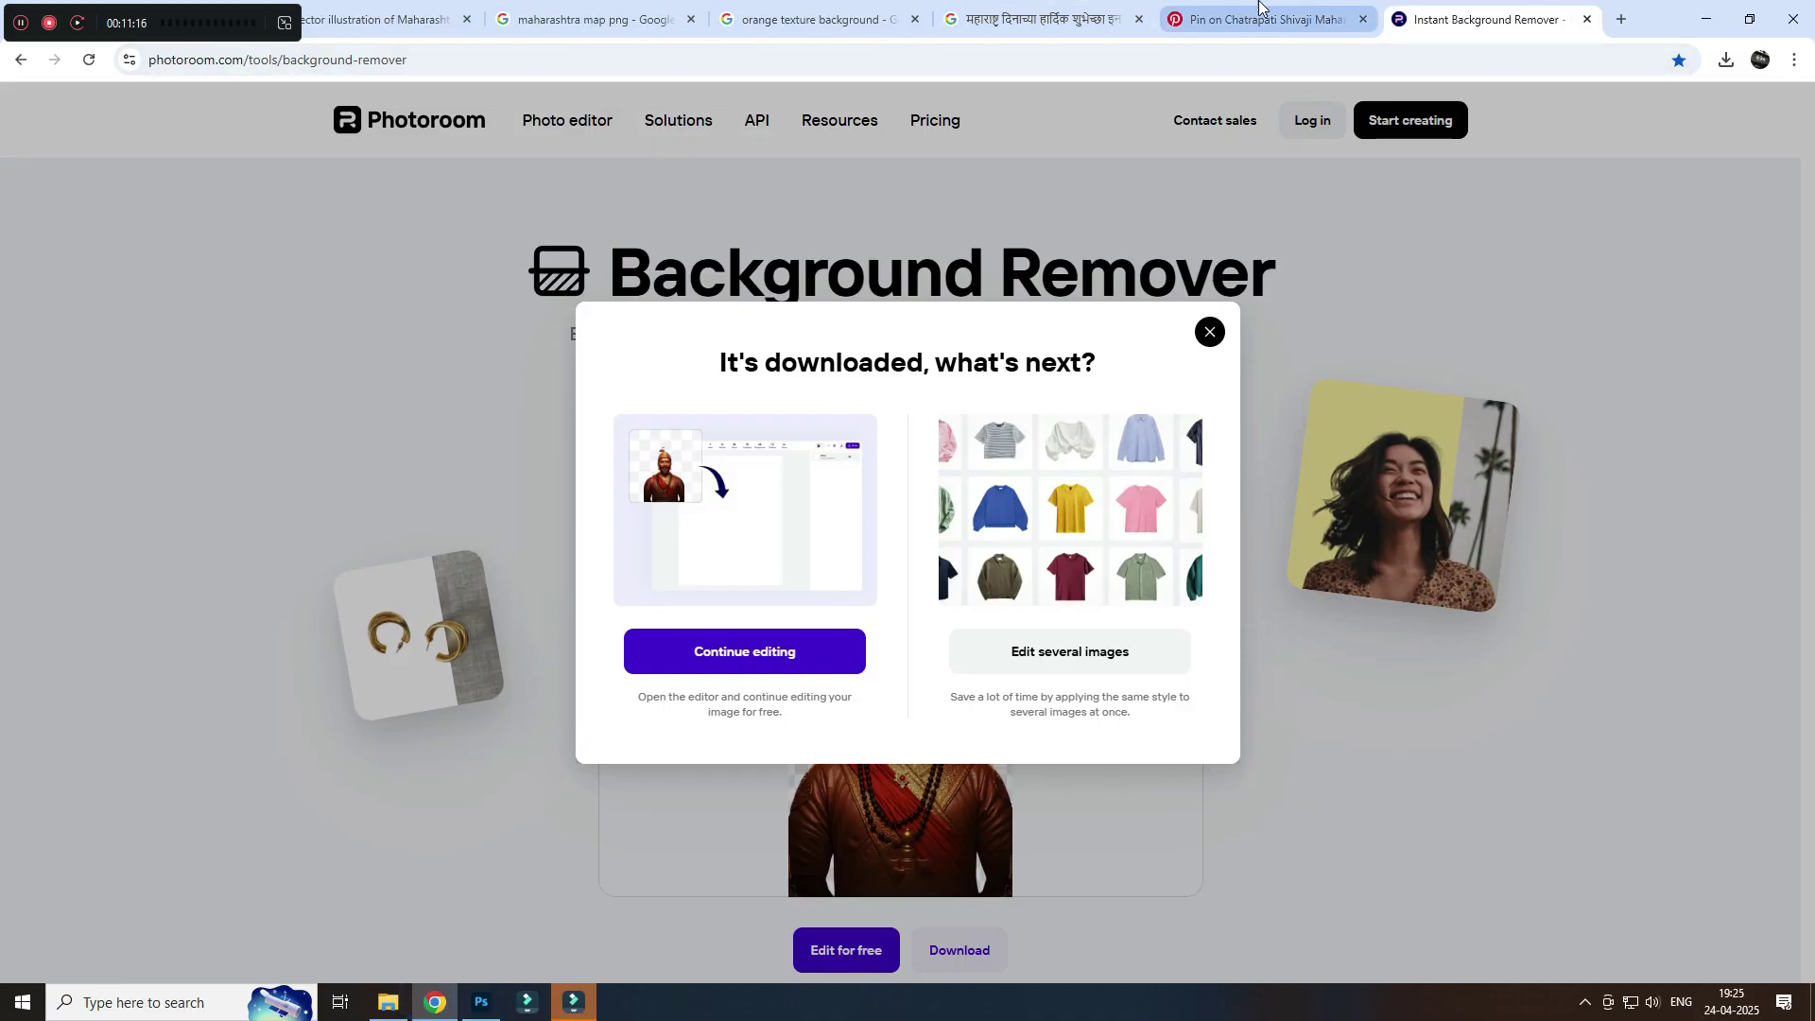
Step: Find a Freepik white grunge texture via a Google Images 'white texture background' search and copy it
click(1258, 6)
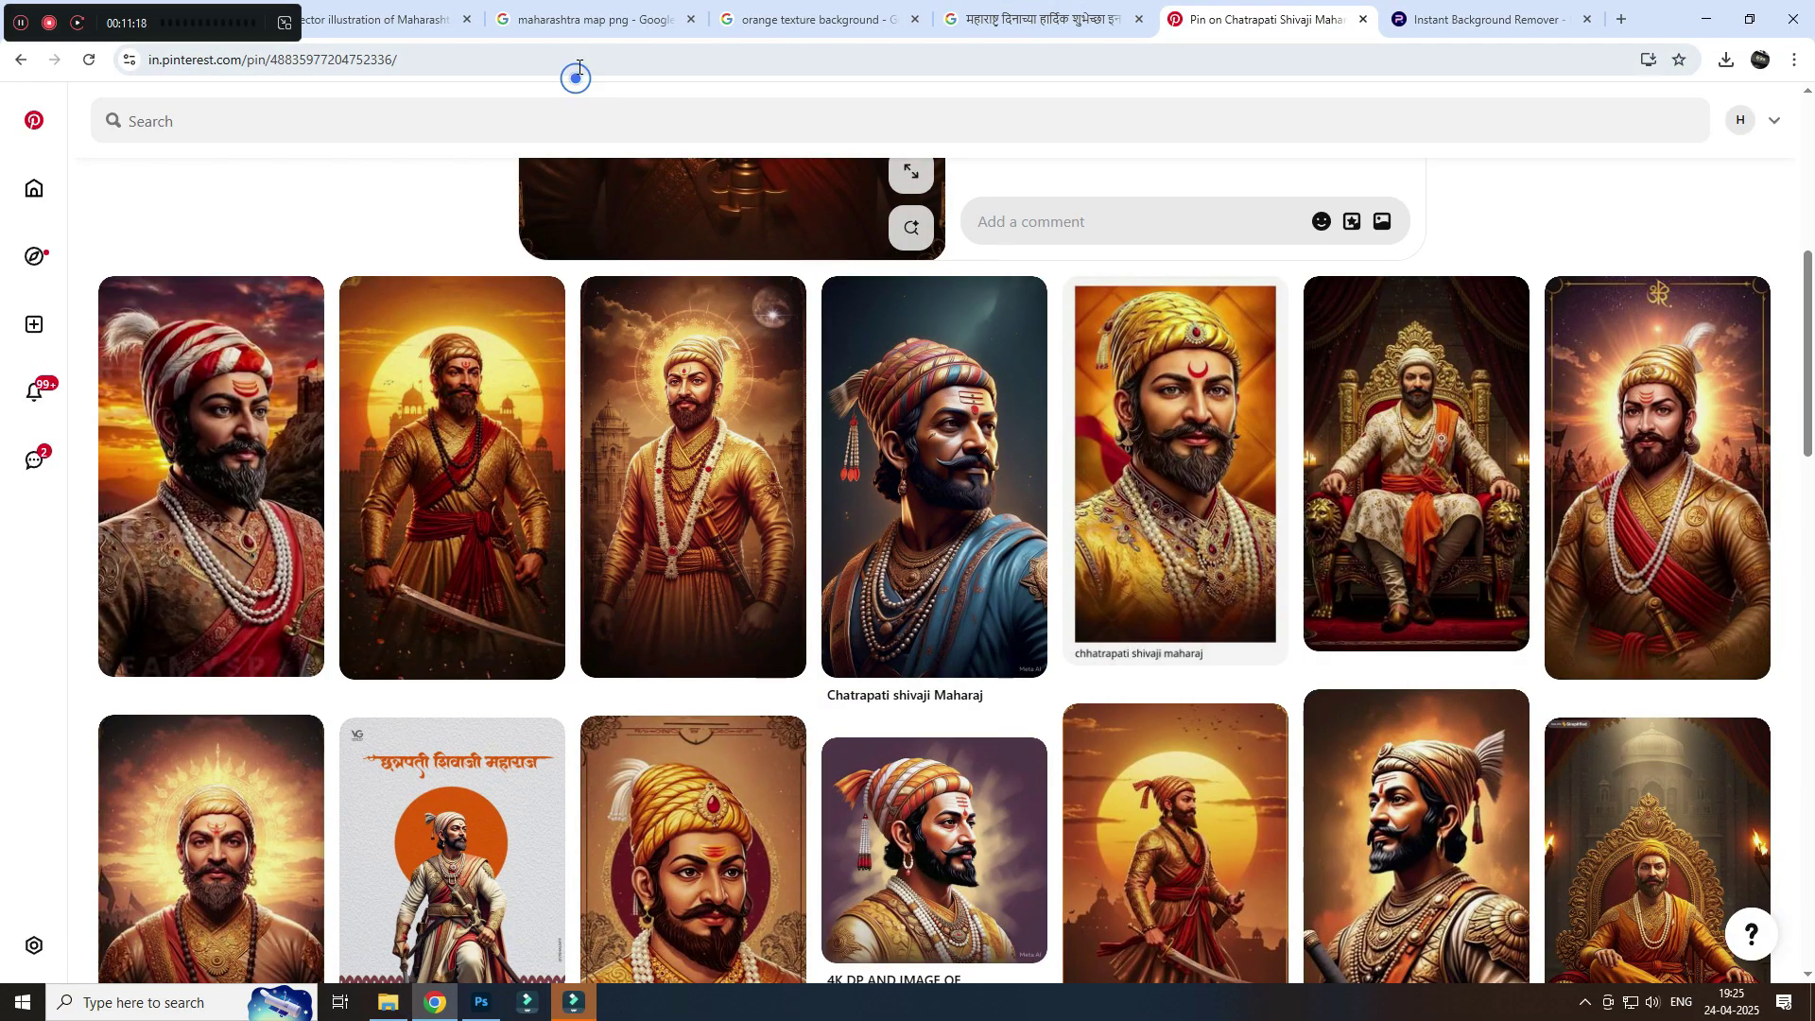
click(572, 62)
text(white texture background)
click(323, 111)
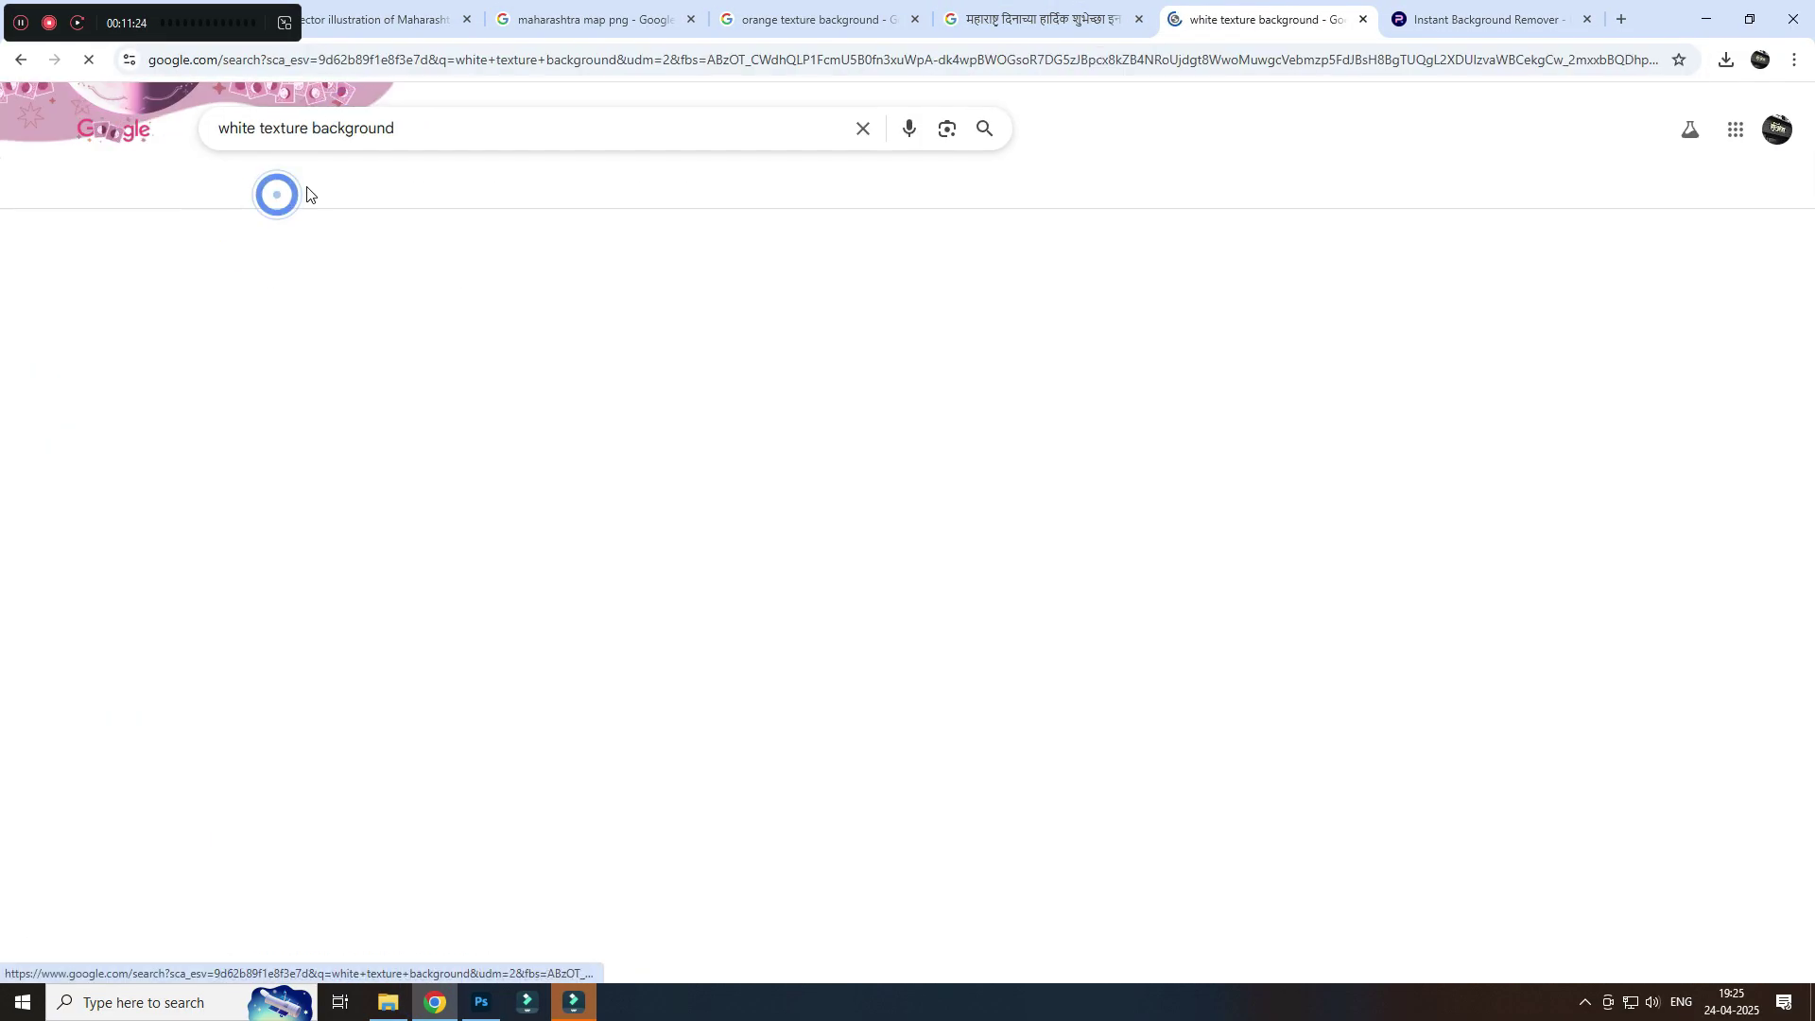
click(397, 609)
click(1200, 699)
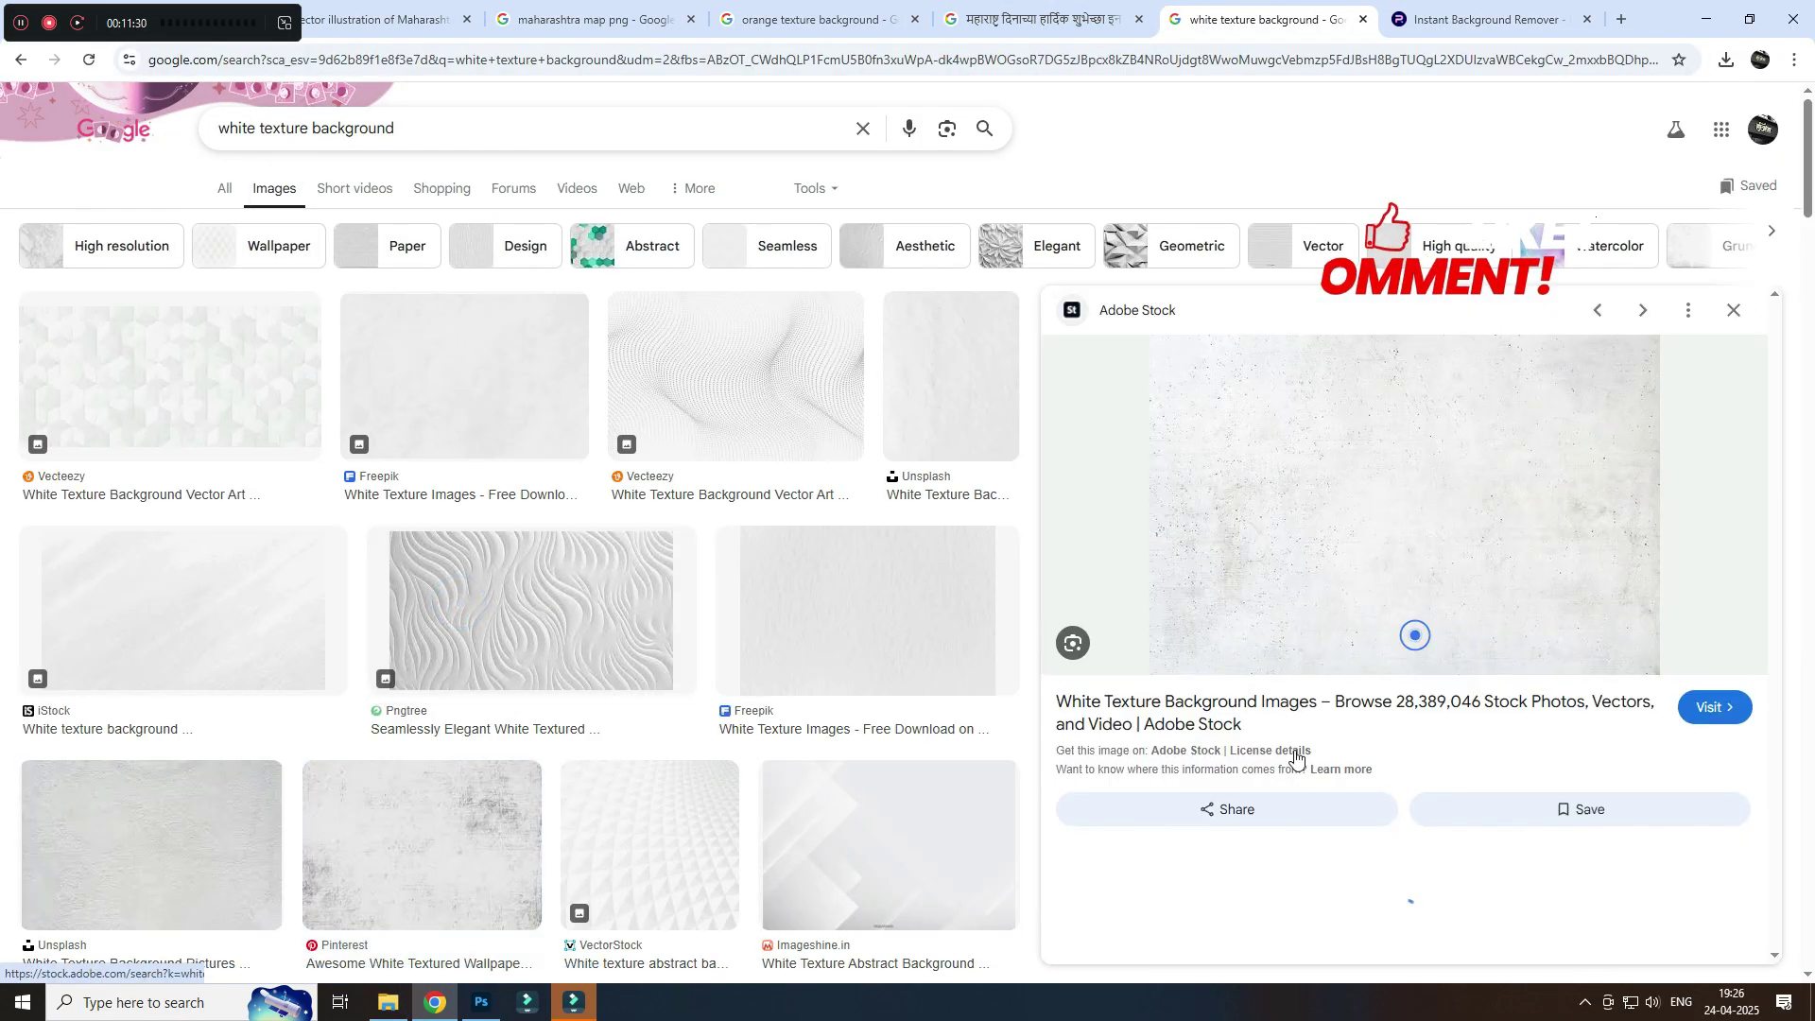
scroll(1456, 510, down, 5)
click(1735, 312)
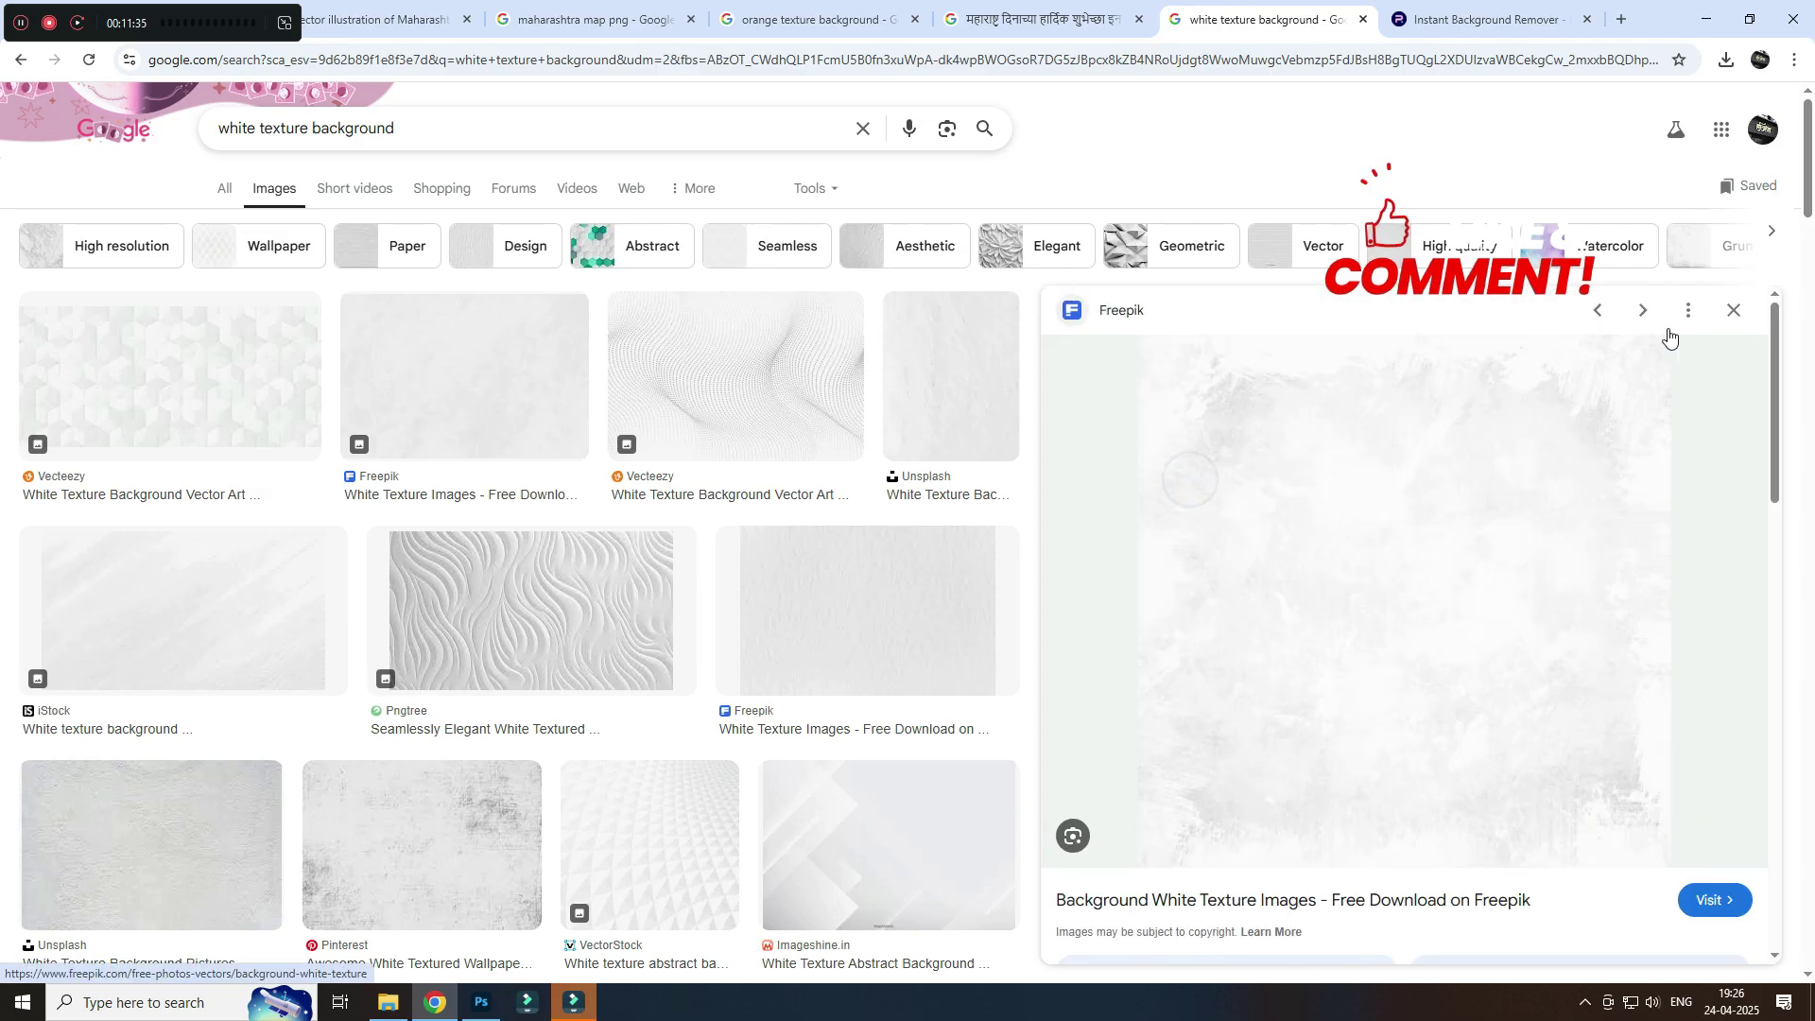
right_click(1525, 794)
key(Escape)
click(1720, 8)
Step: Paste the texture, stretch it over the full canvas, and move it behind the poster elements
key(ctrl+v)
key(ctrl+t)
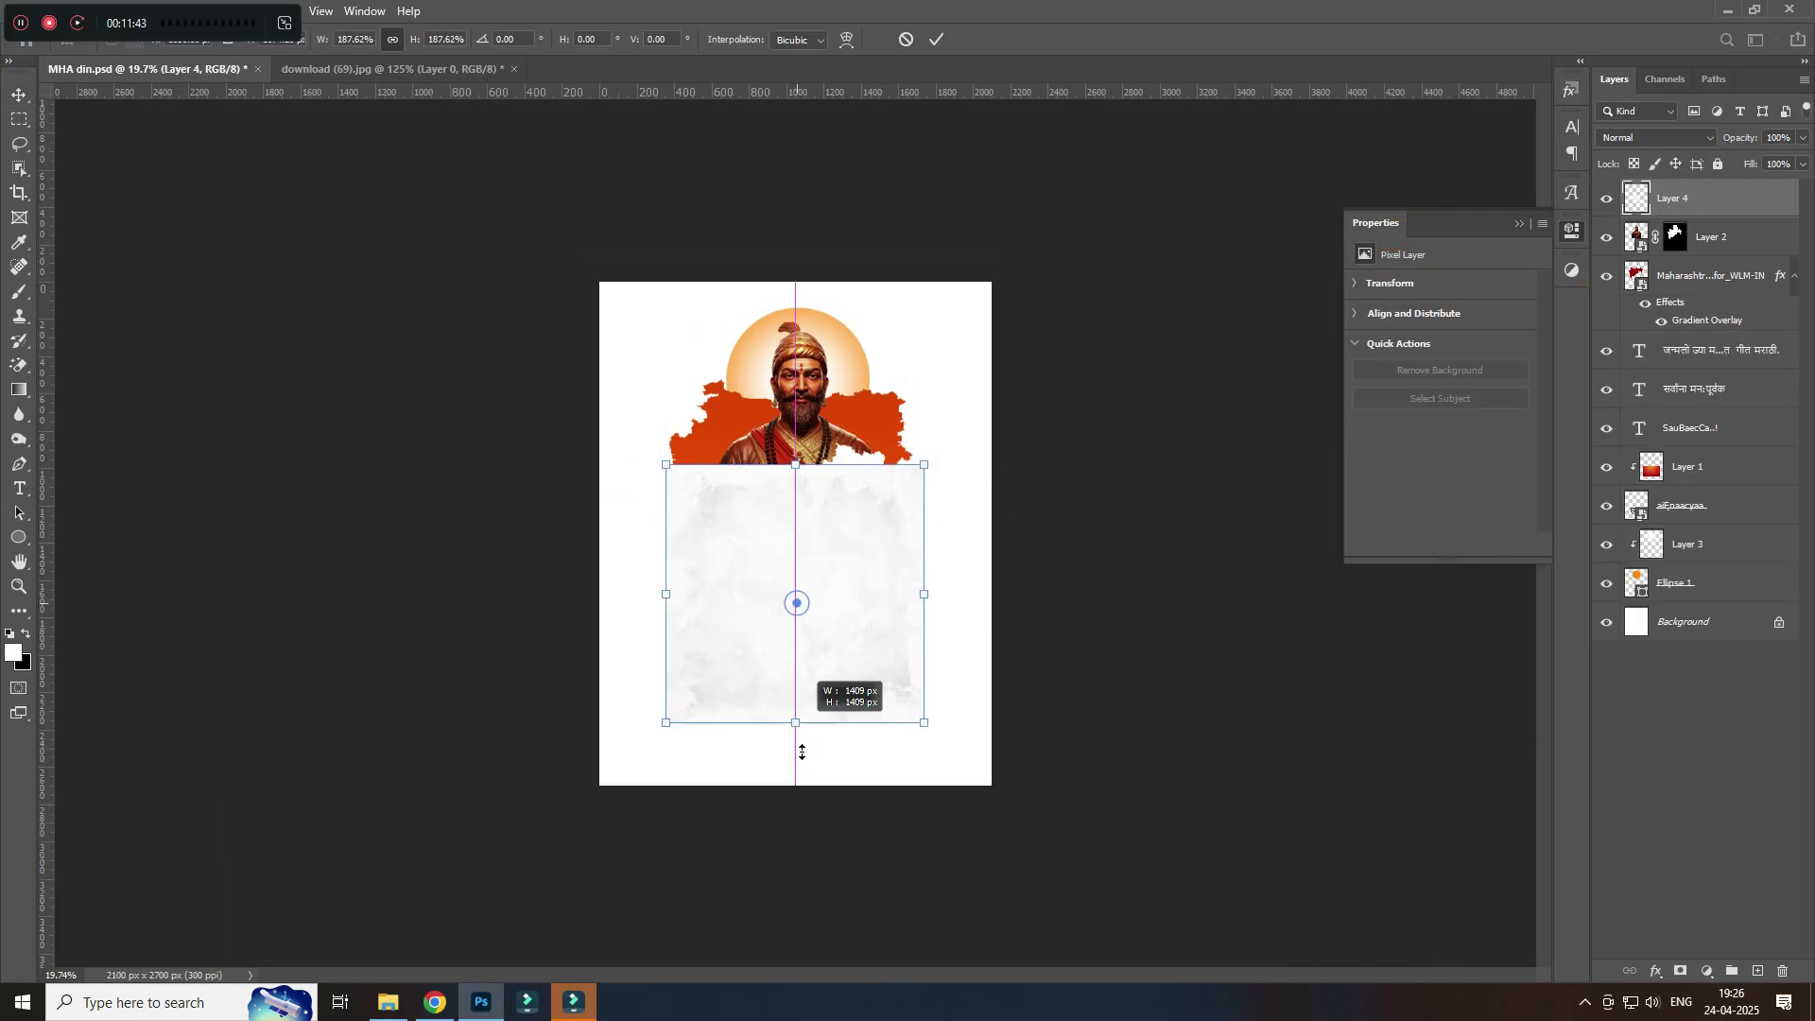
drag(799, 756, 997, 782)
drag(795, 374, 808, 284)
key(Return)
drag(1672, 198, 1692, 605)
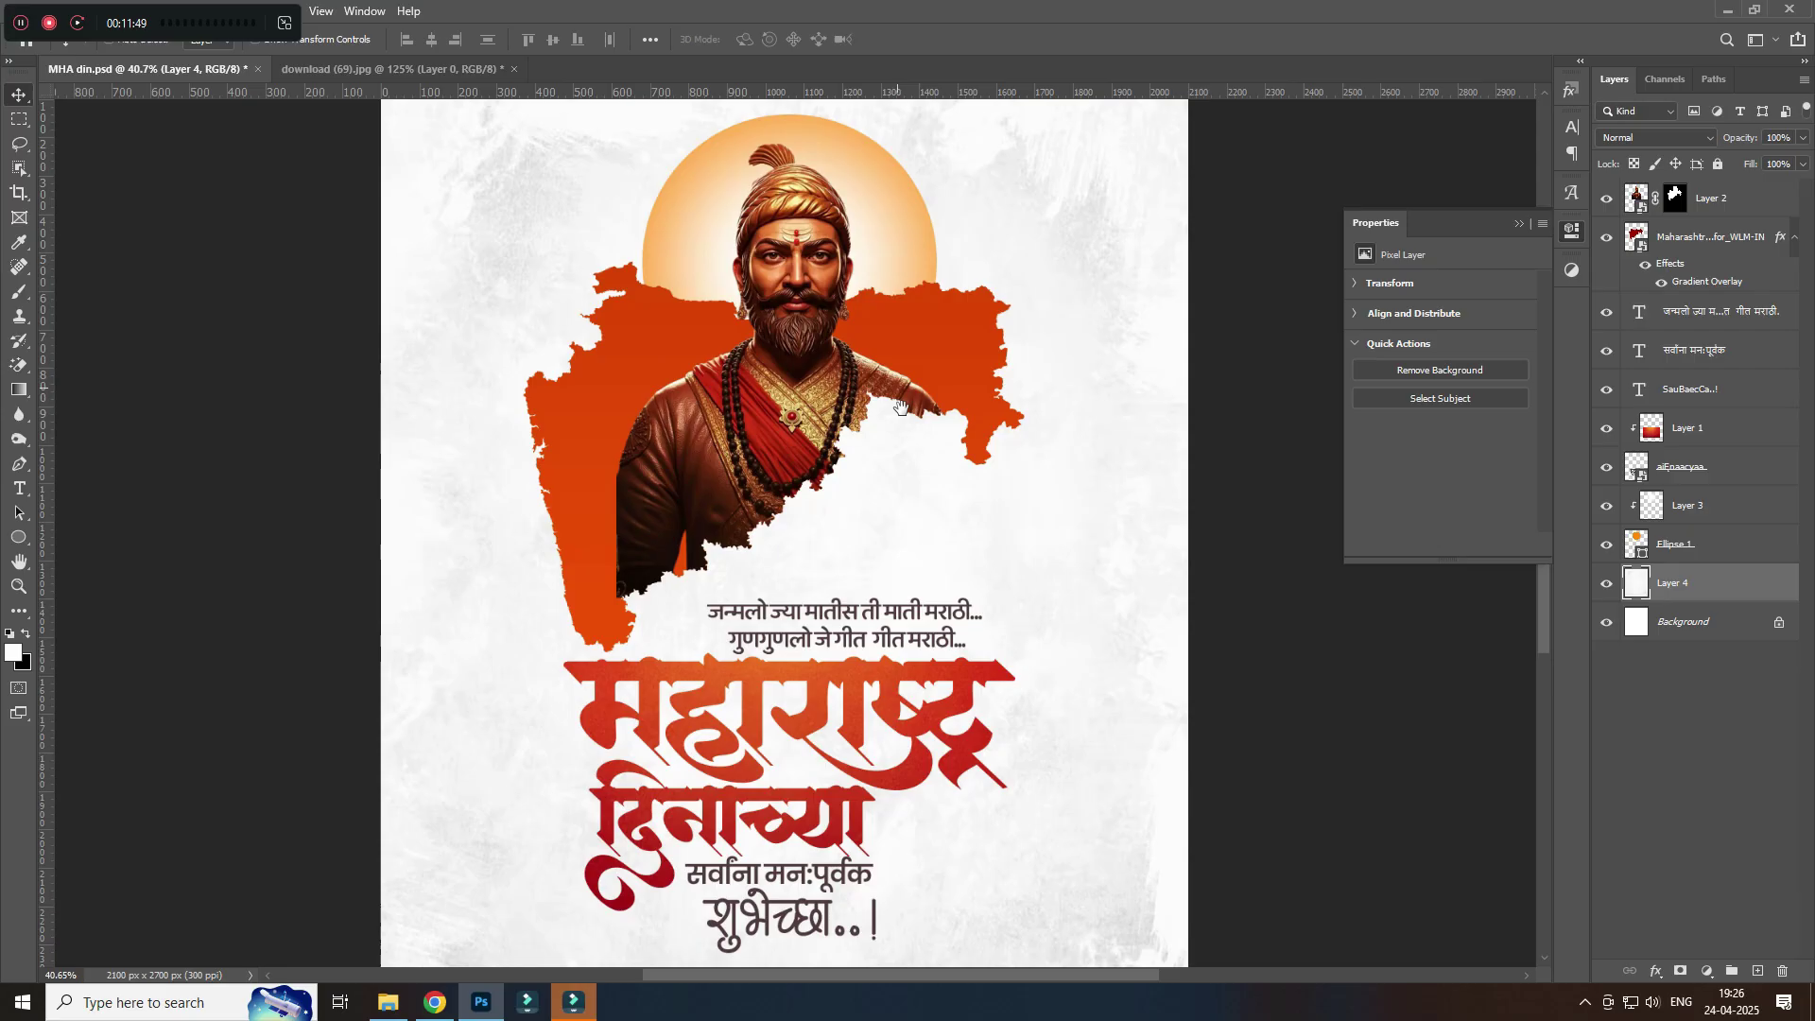
scroll(633, 312, up, 5)
Step: Apply a Camera Raw Filter adjustment to the texture layer
click(260, 10)
click(325, 123)
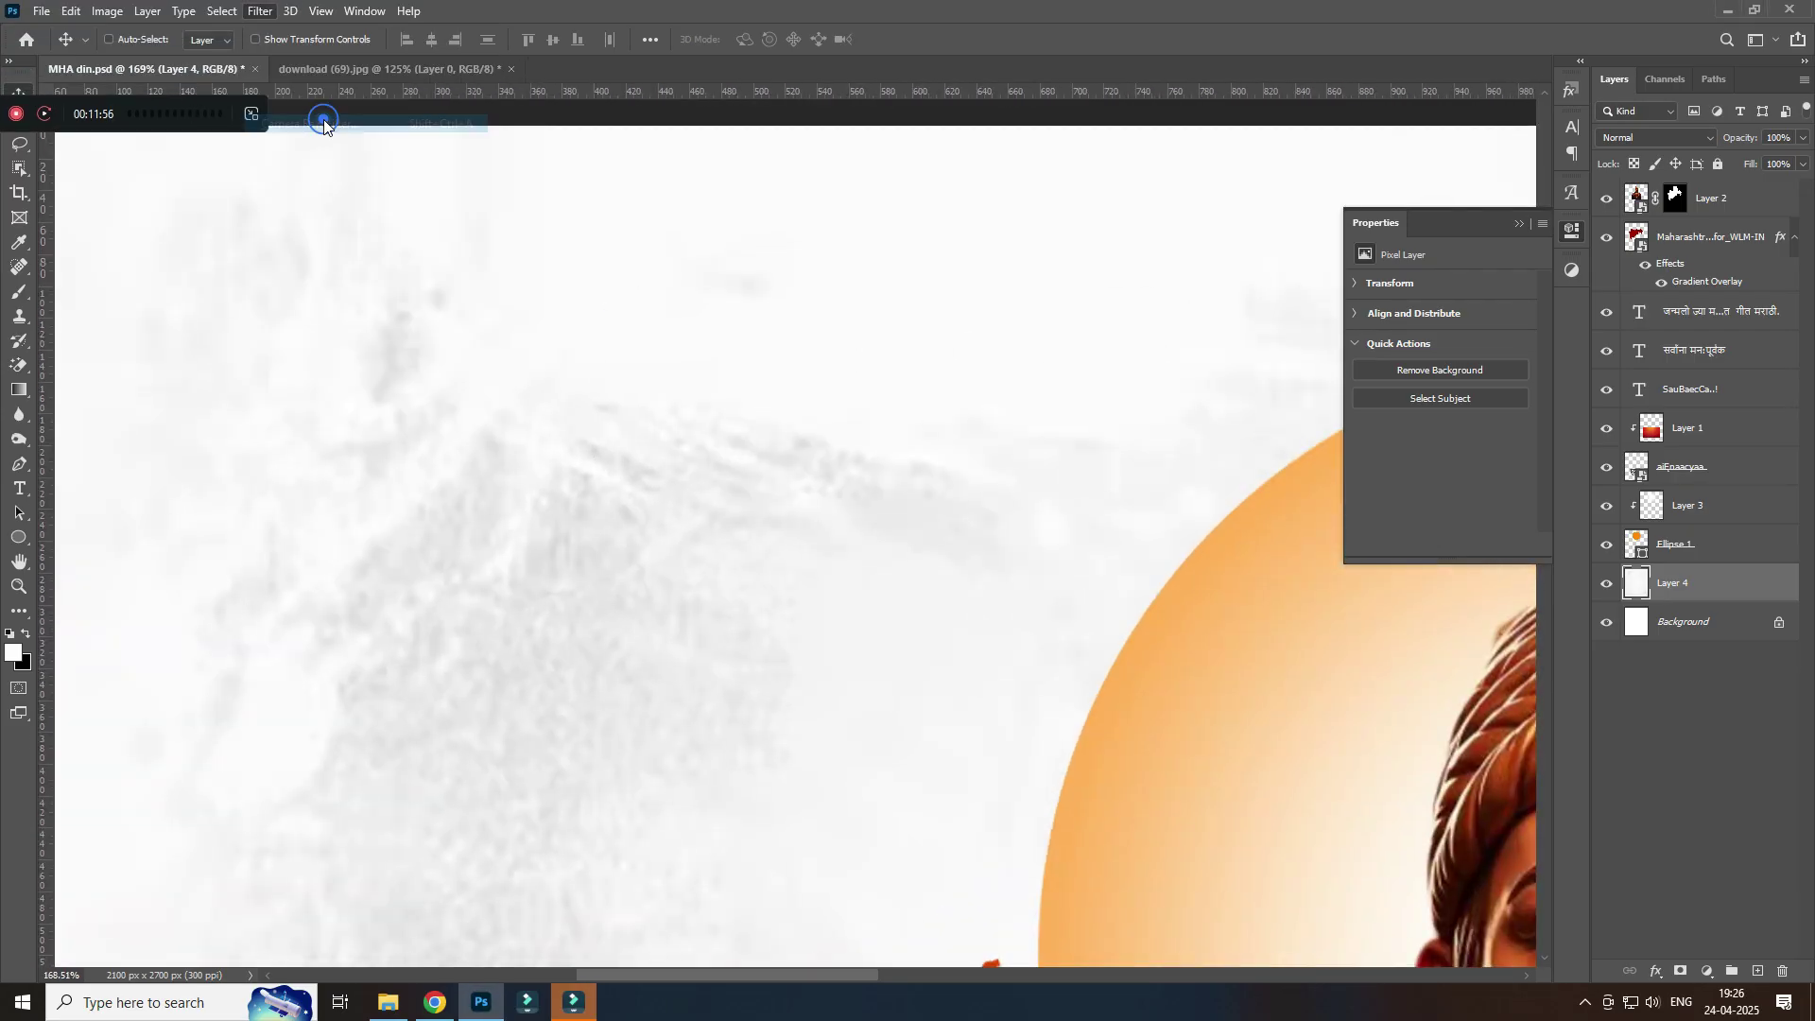
key(Return)
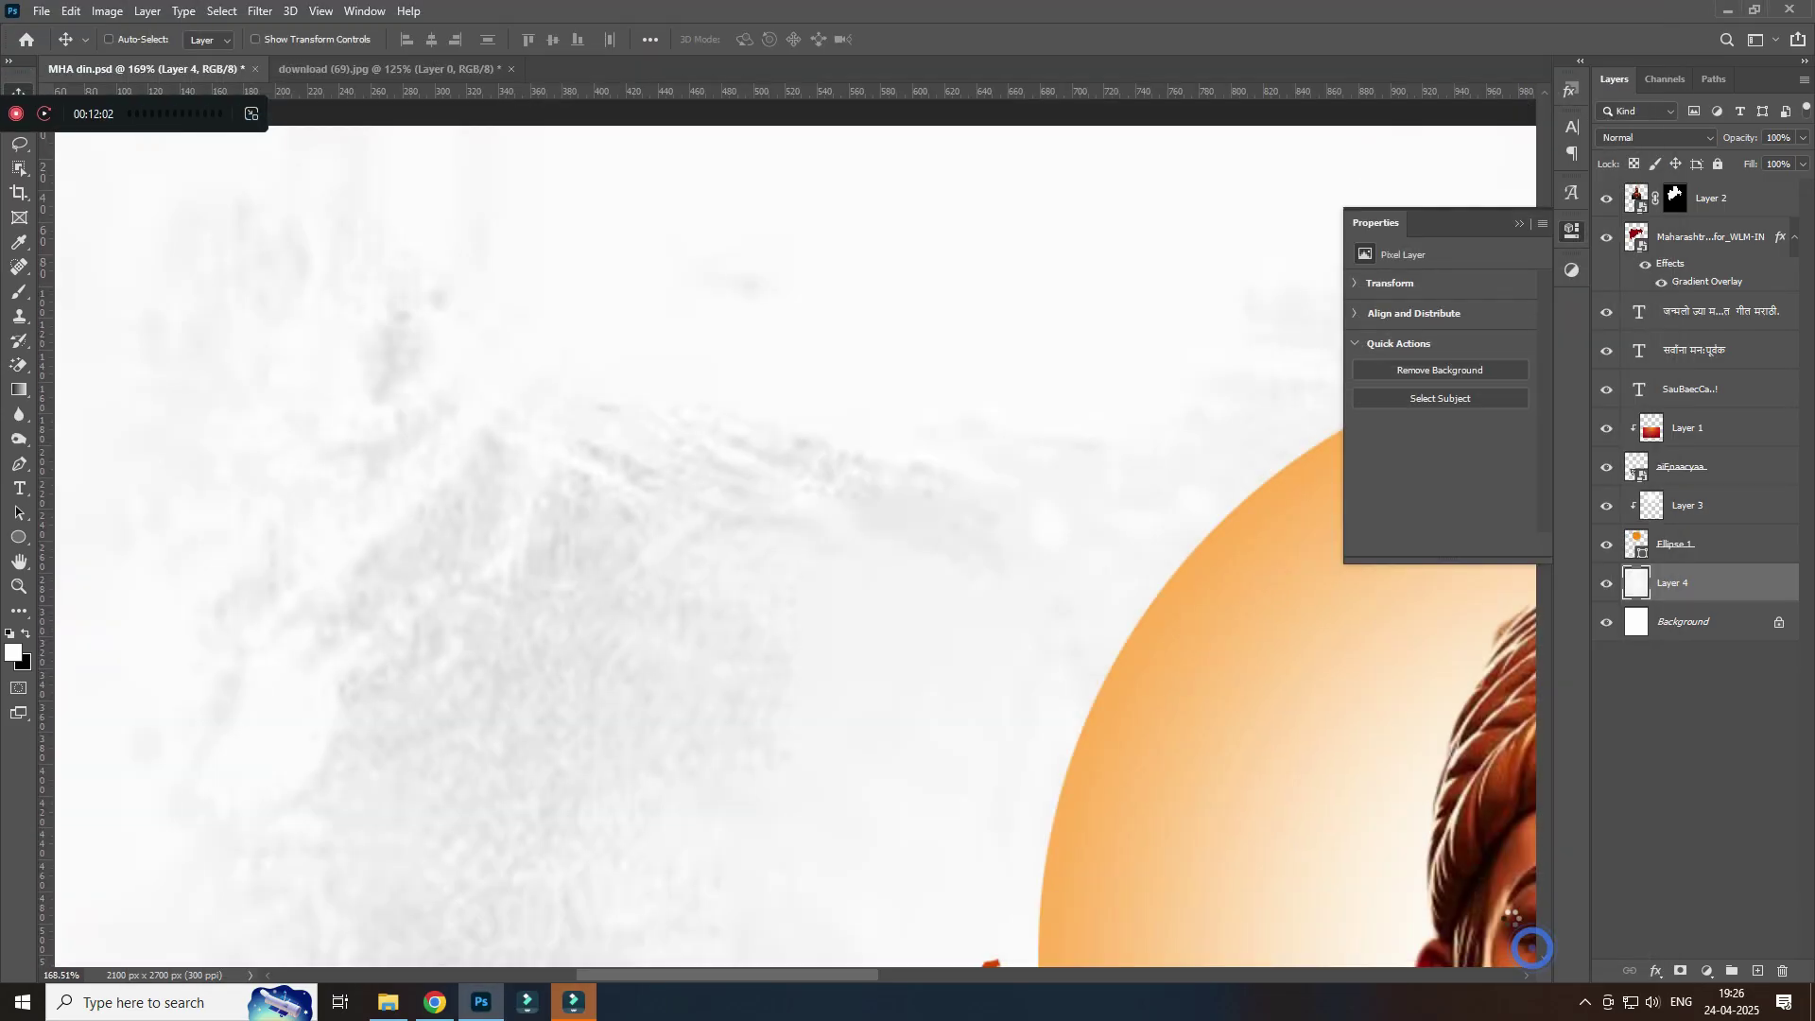
scroll(709, 418, down, 5)
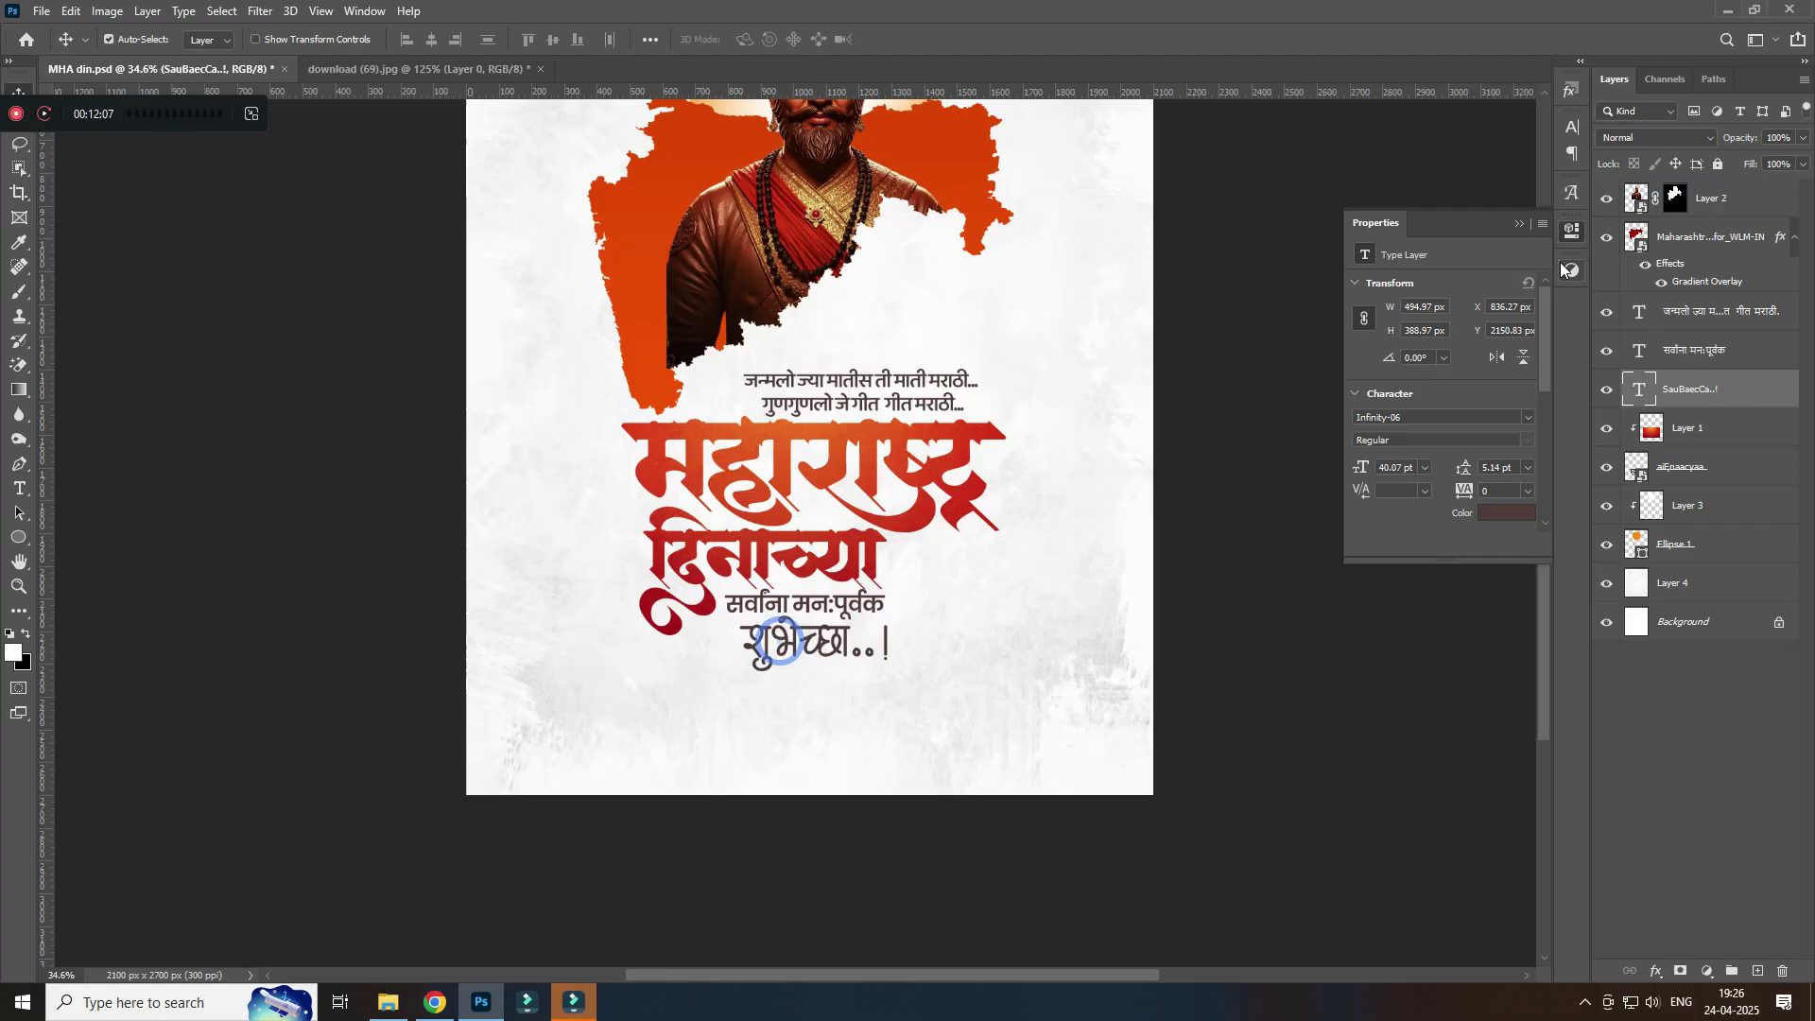
Step: Make the शुभेच्छा text blue and set its font to Infinity-15 Regular
click(1571, 127)
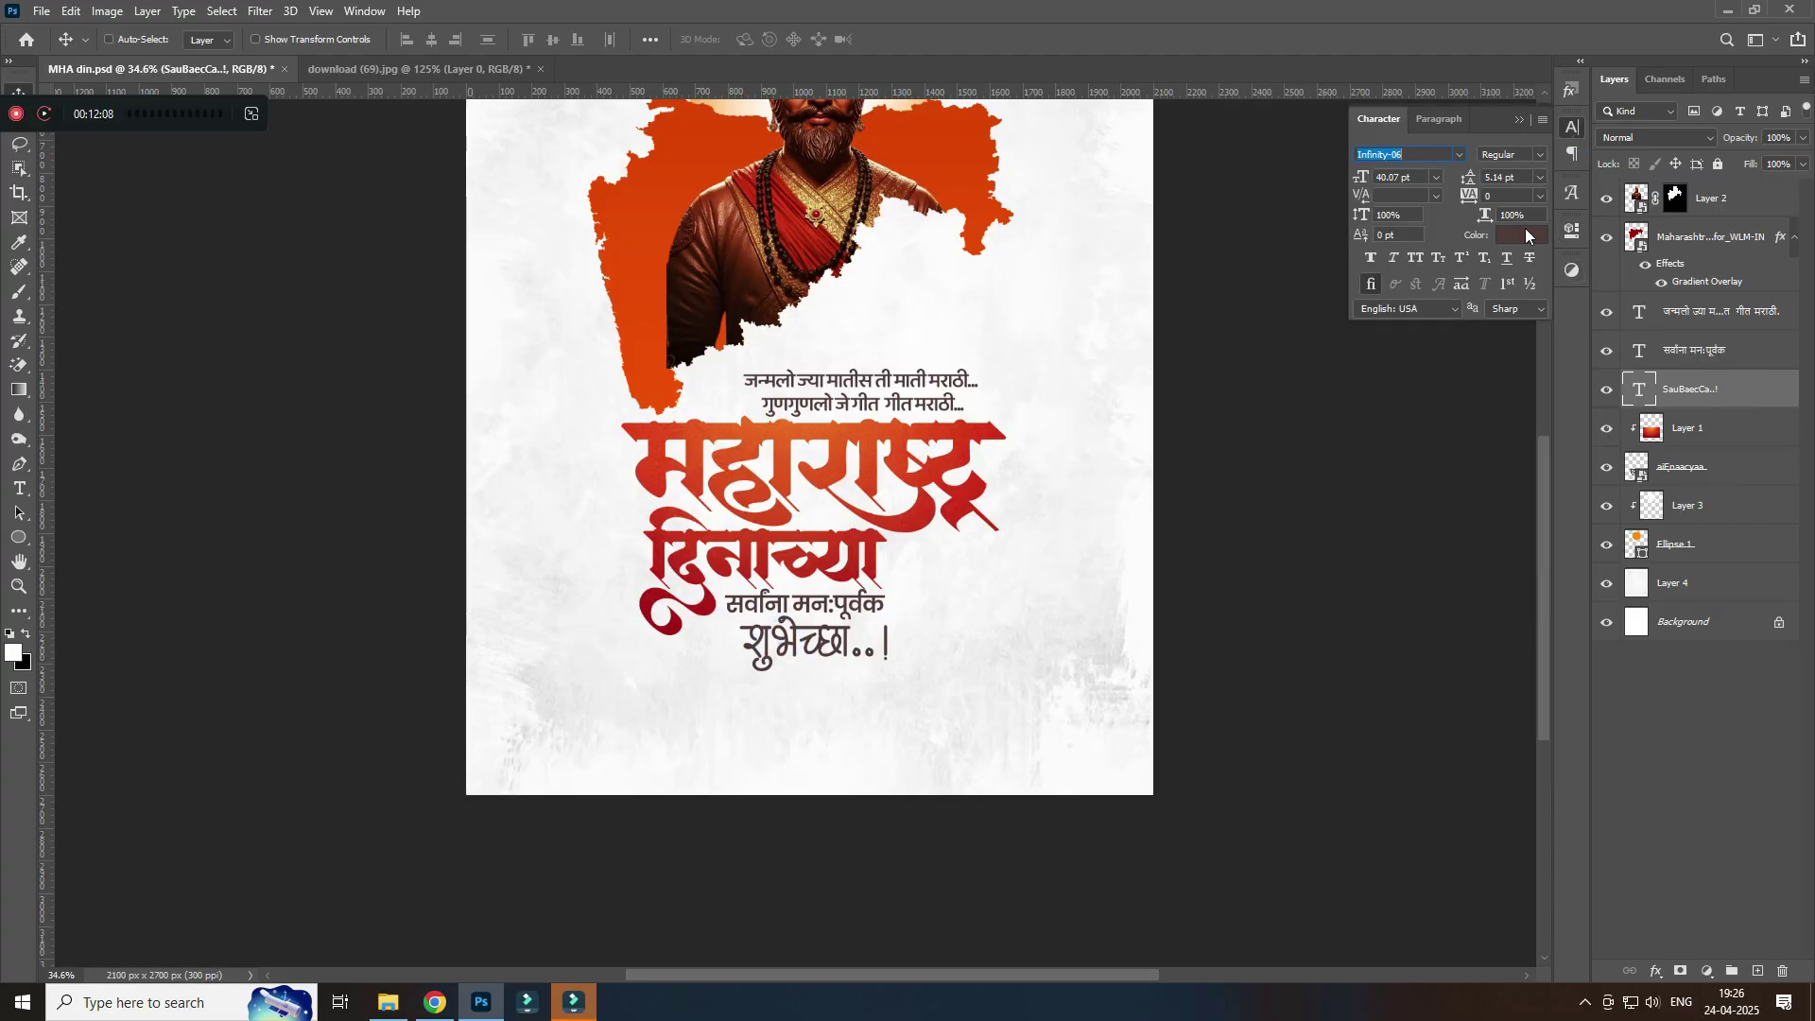
click(1522, 235)
scroll(677, 546, up, 2)
scroll(677, 547, down, 2)
click(1408, 154)
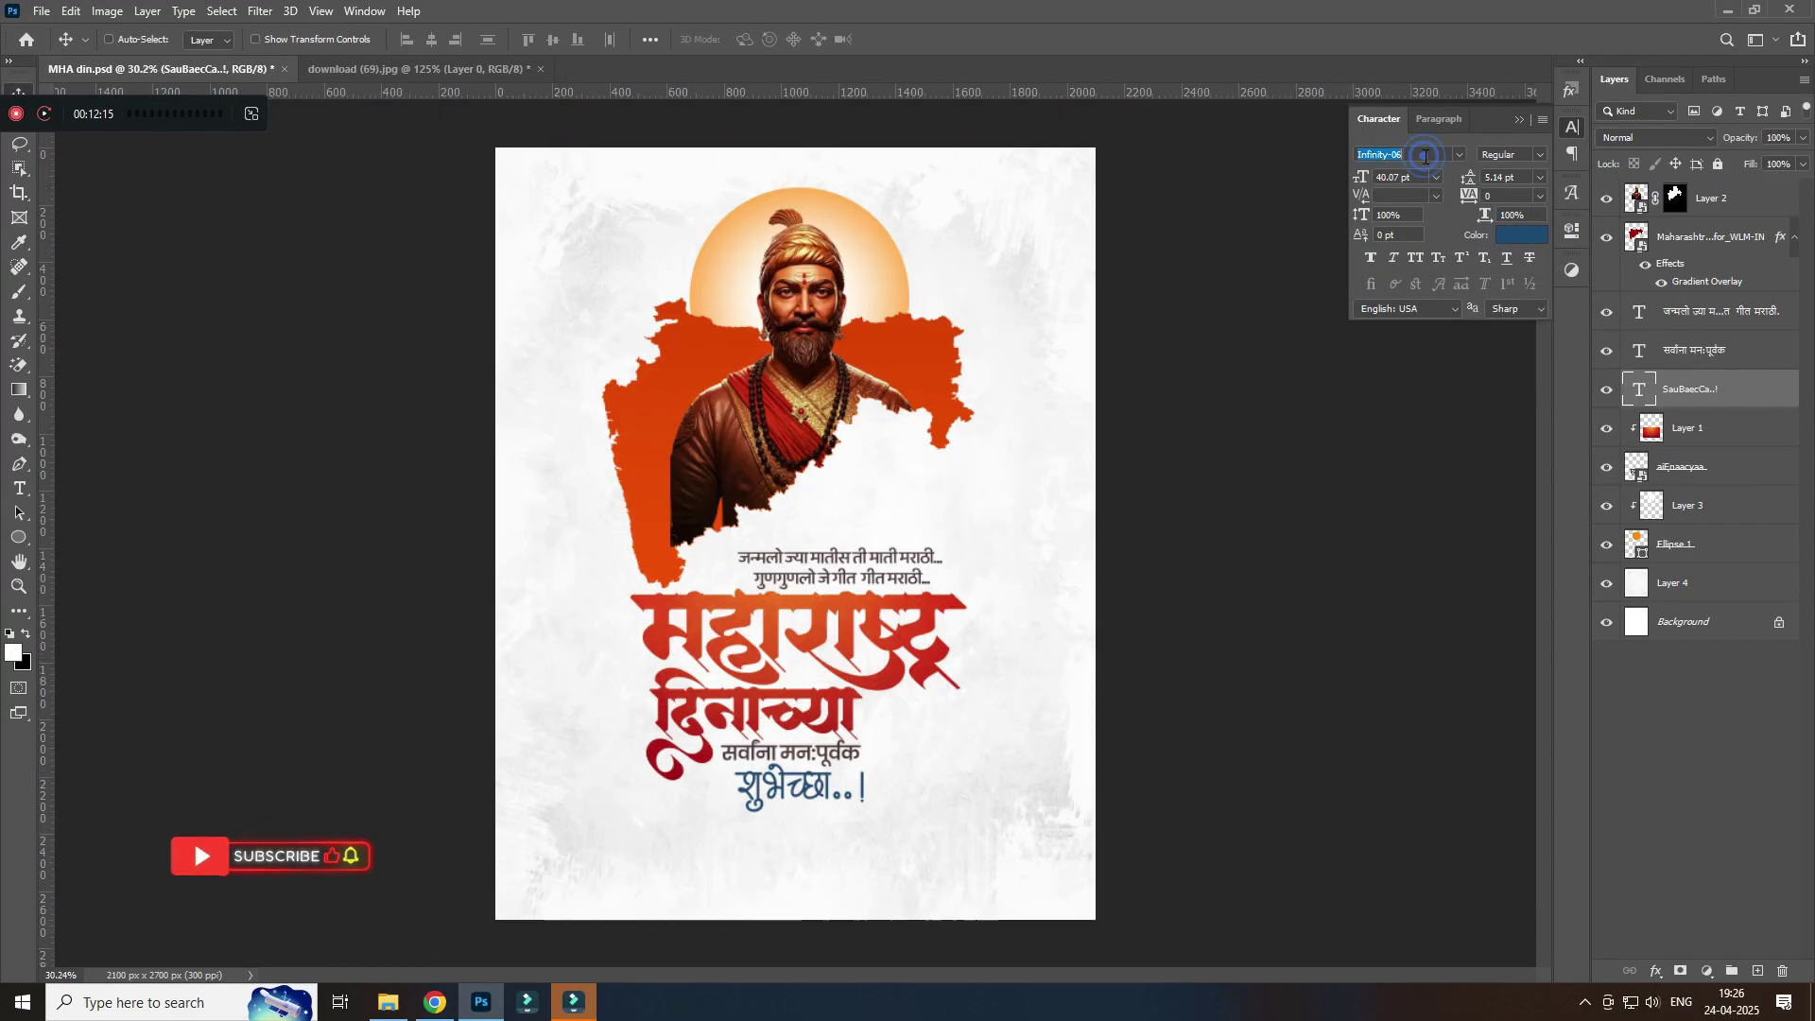
text(inf)
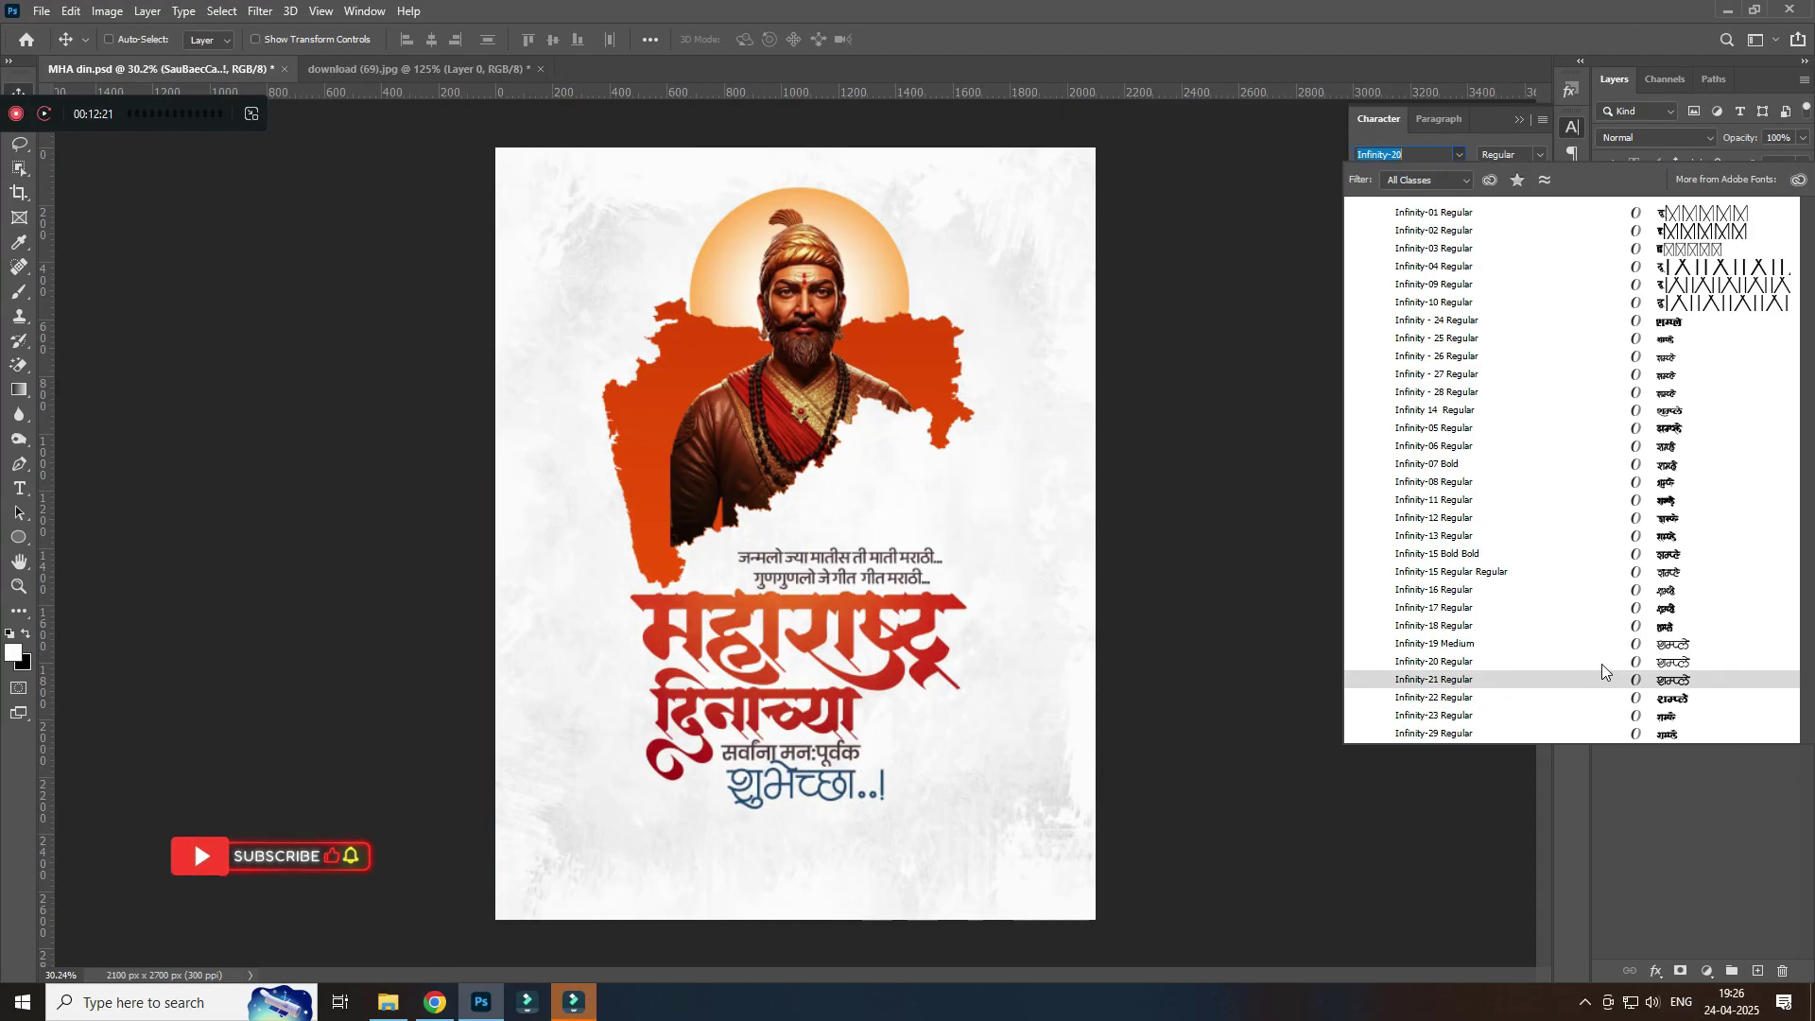
click(1667, 572)
scroll(915, 737, up, 2)
scroll(915, 738, up, 3)
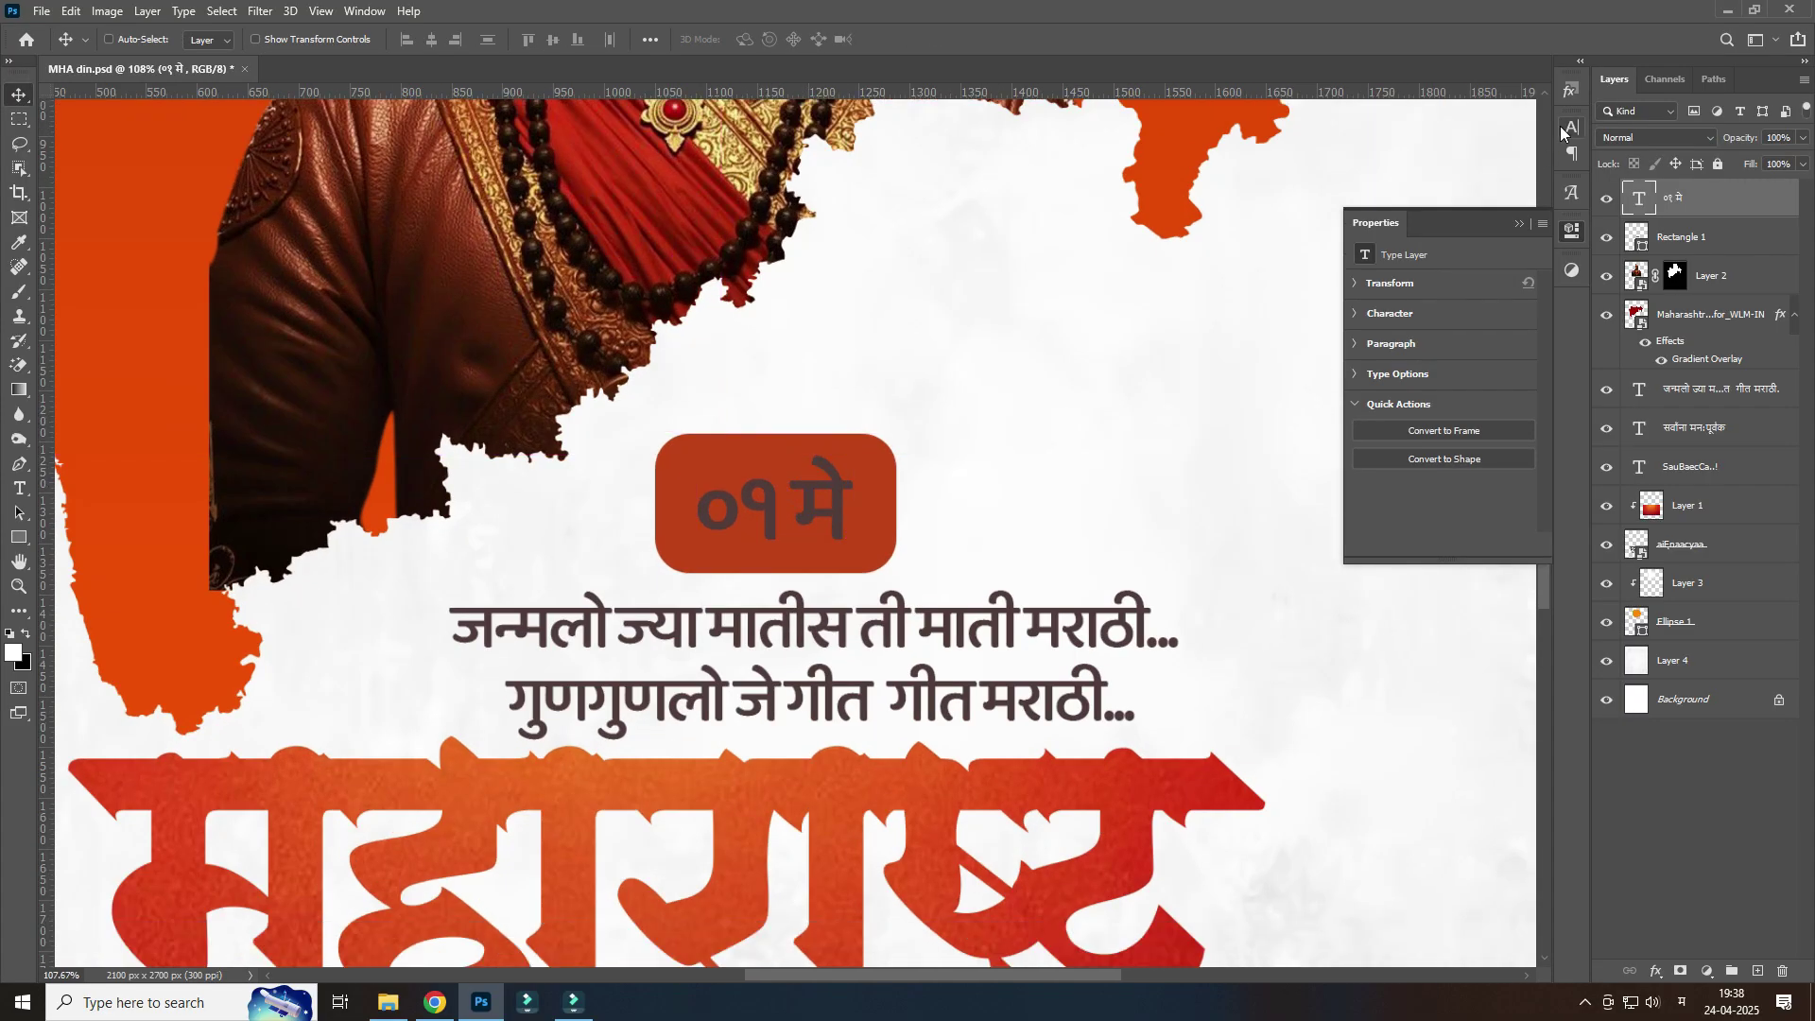
Step: Set the ०१ मे date text to white and start a new search in Chrome
click(1571, 127)
click(1539, 154)
click(1520, 236)
click(1012, 304)
key(Return)
key(ctrl+0)
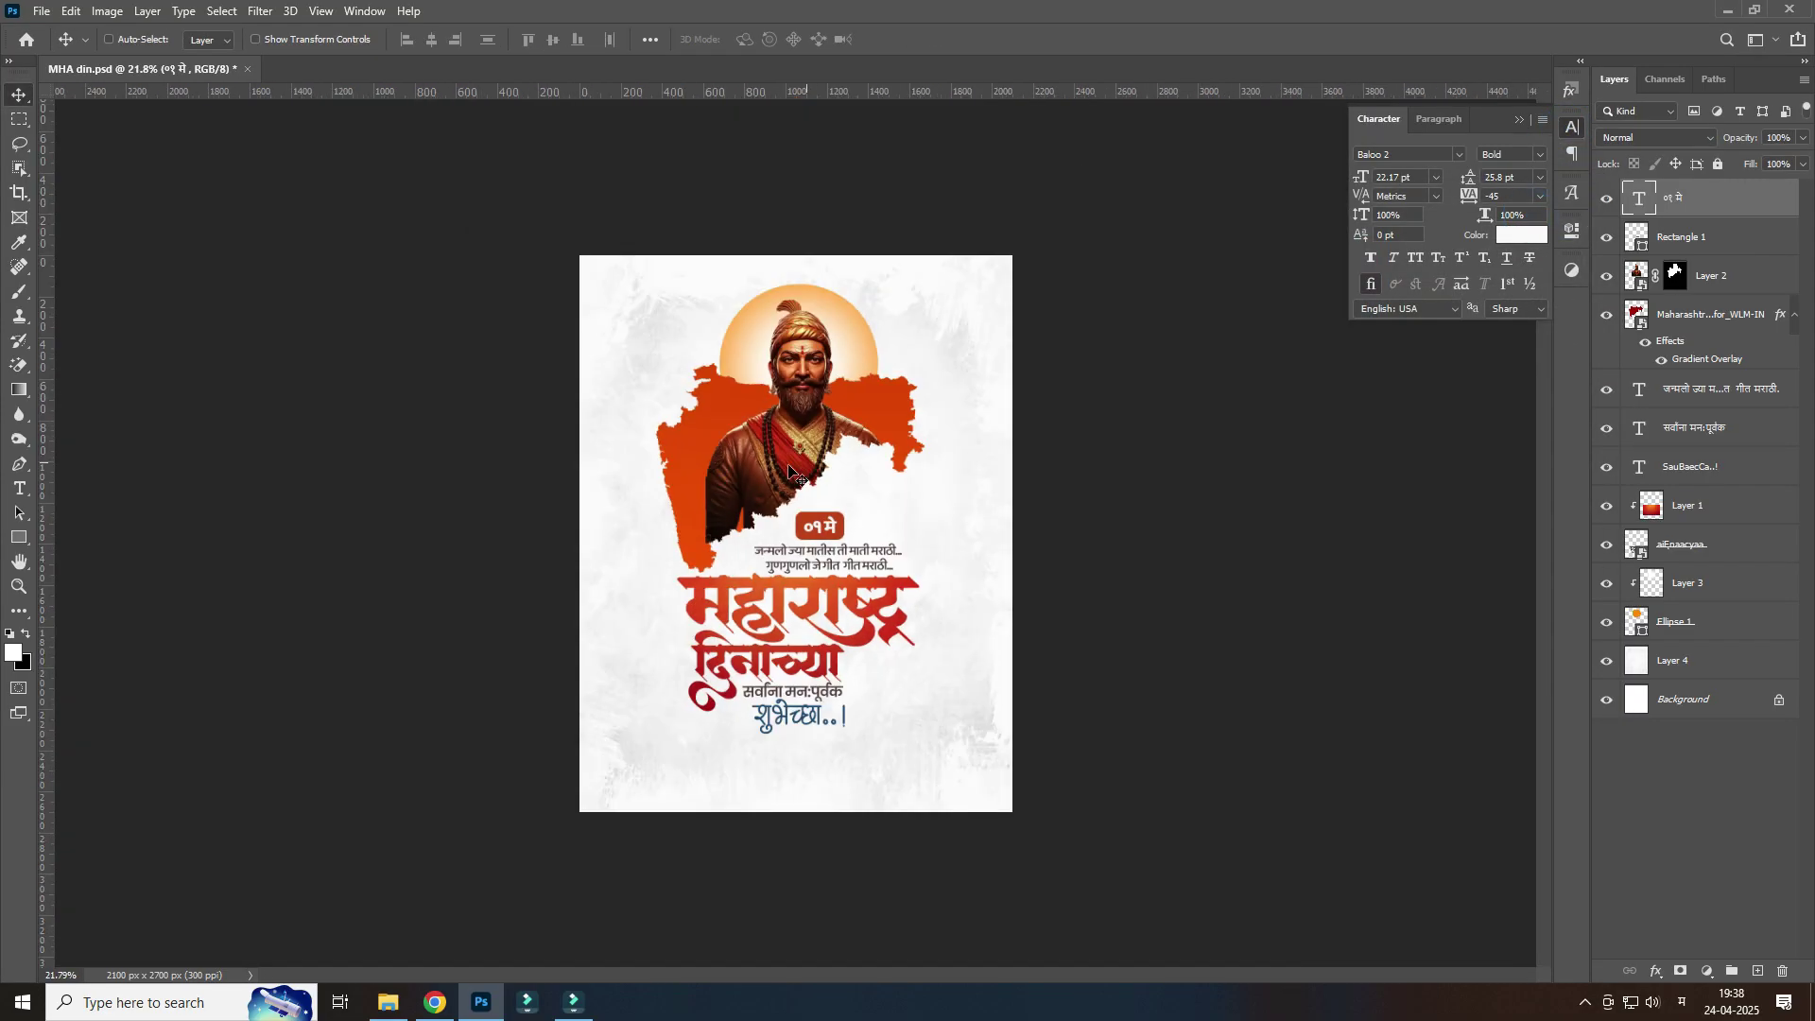
click(435, 1002)
click(203, 61)
Step: Search Google Images for 'flower png' and preview the Pngtree flower bouquet image
text(flower png)
key(Return)
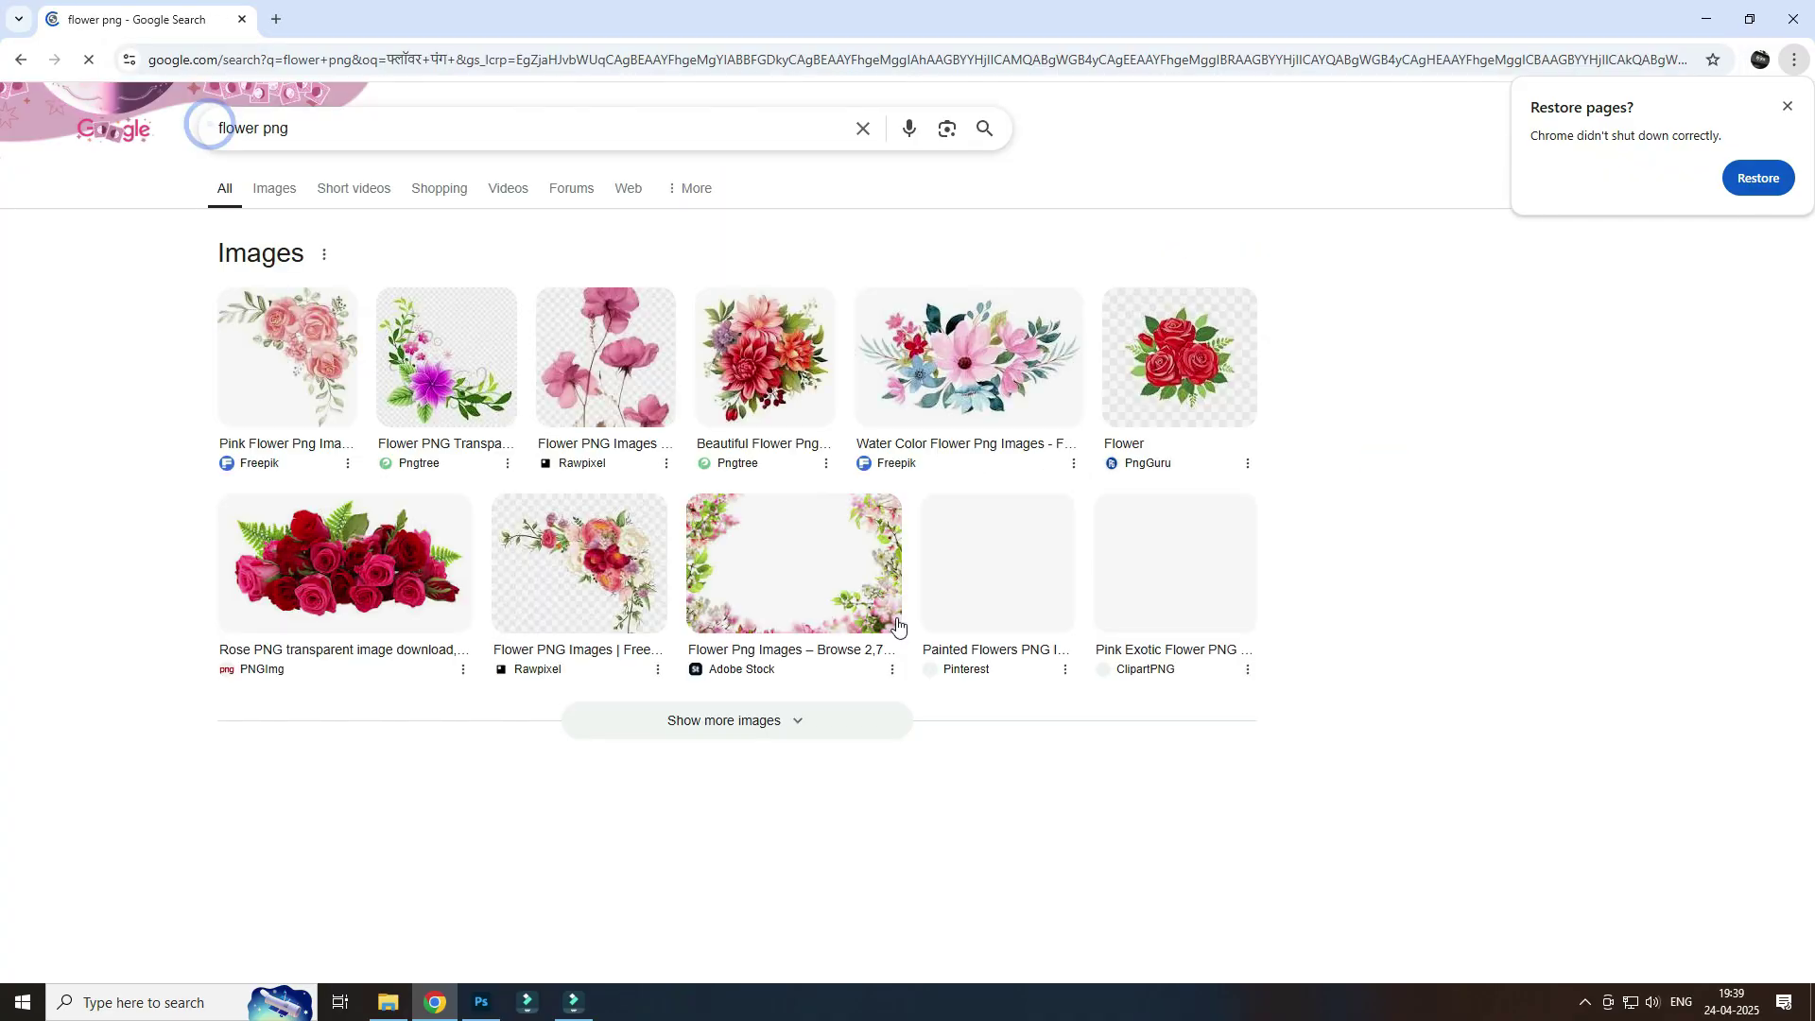
click(274, 188)
click(94, 609)
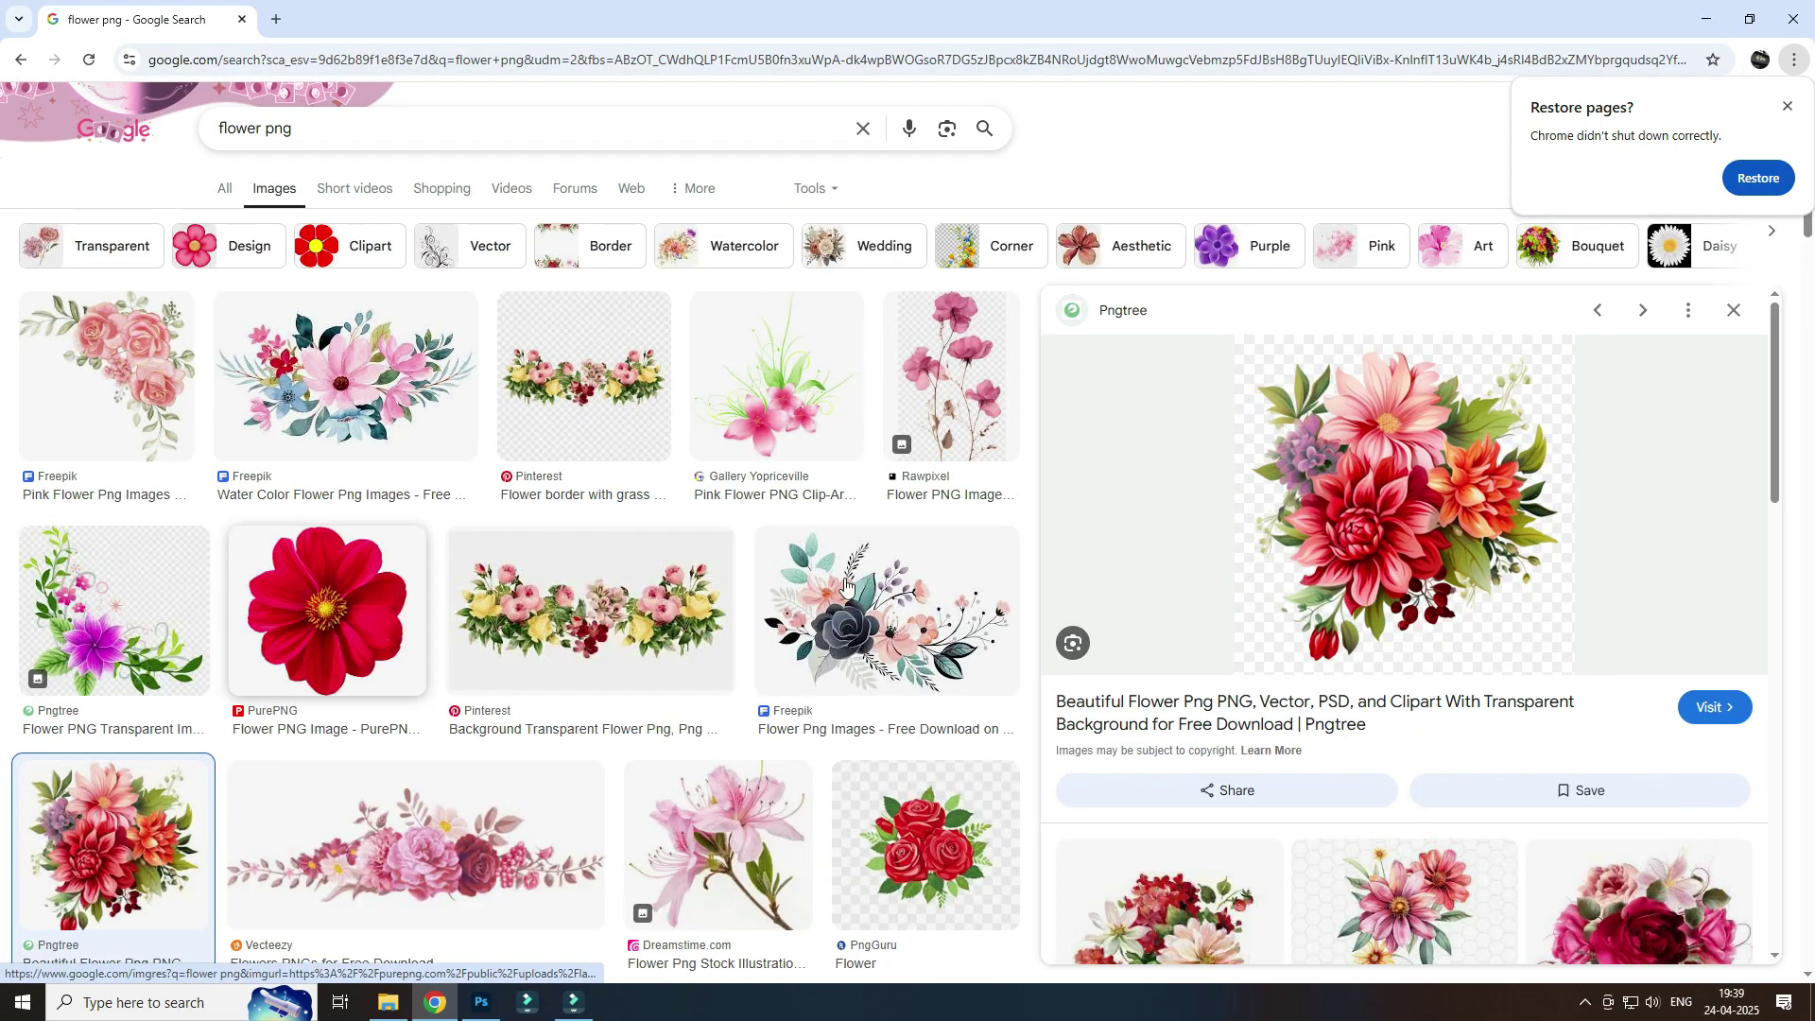
Step: Place the downloaded bouquet beside शुभेच्छा on the poster and apply the Camera Raw Filter to it
mouse_move(1382, 484)
mouse_down()
mouse_move(752, 917)
mouse_move(608, 709)
mouse_move(891, 797)
mouse_up()
key(Return)
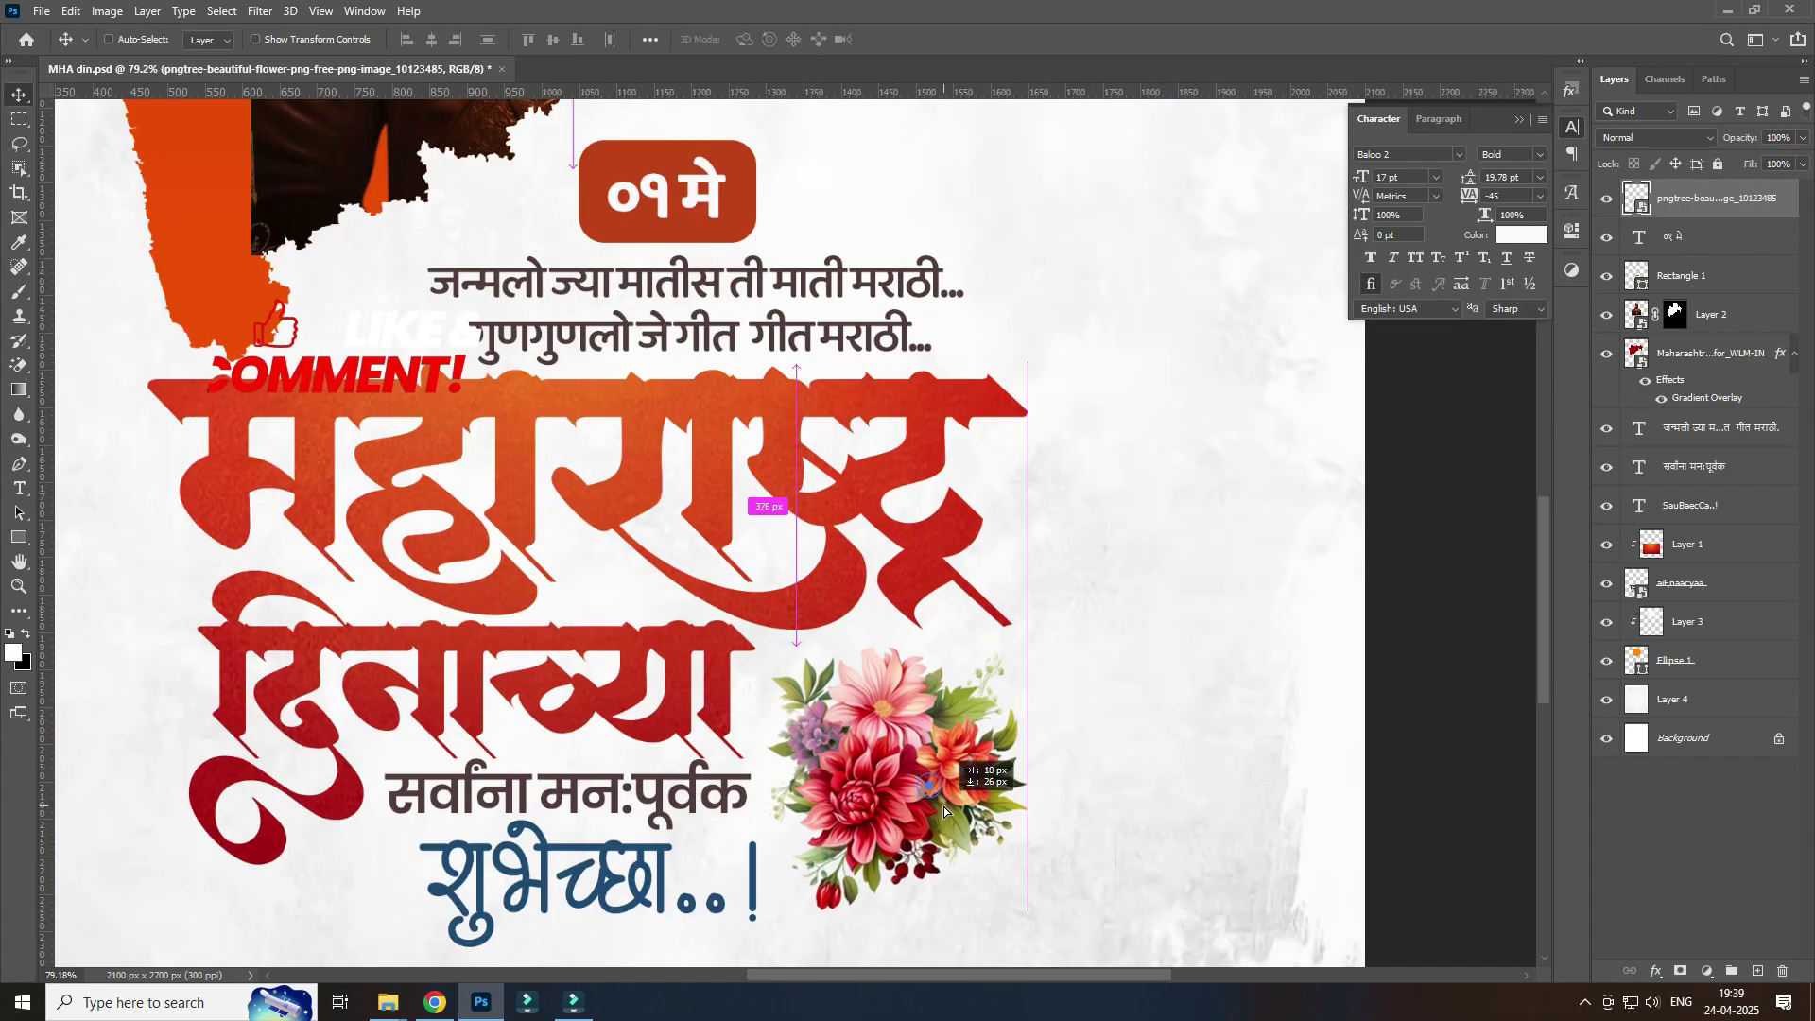
click(260, 11)
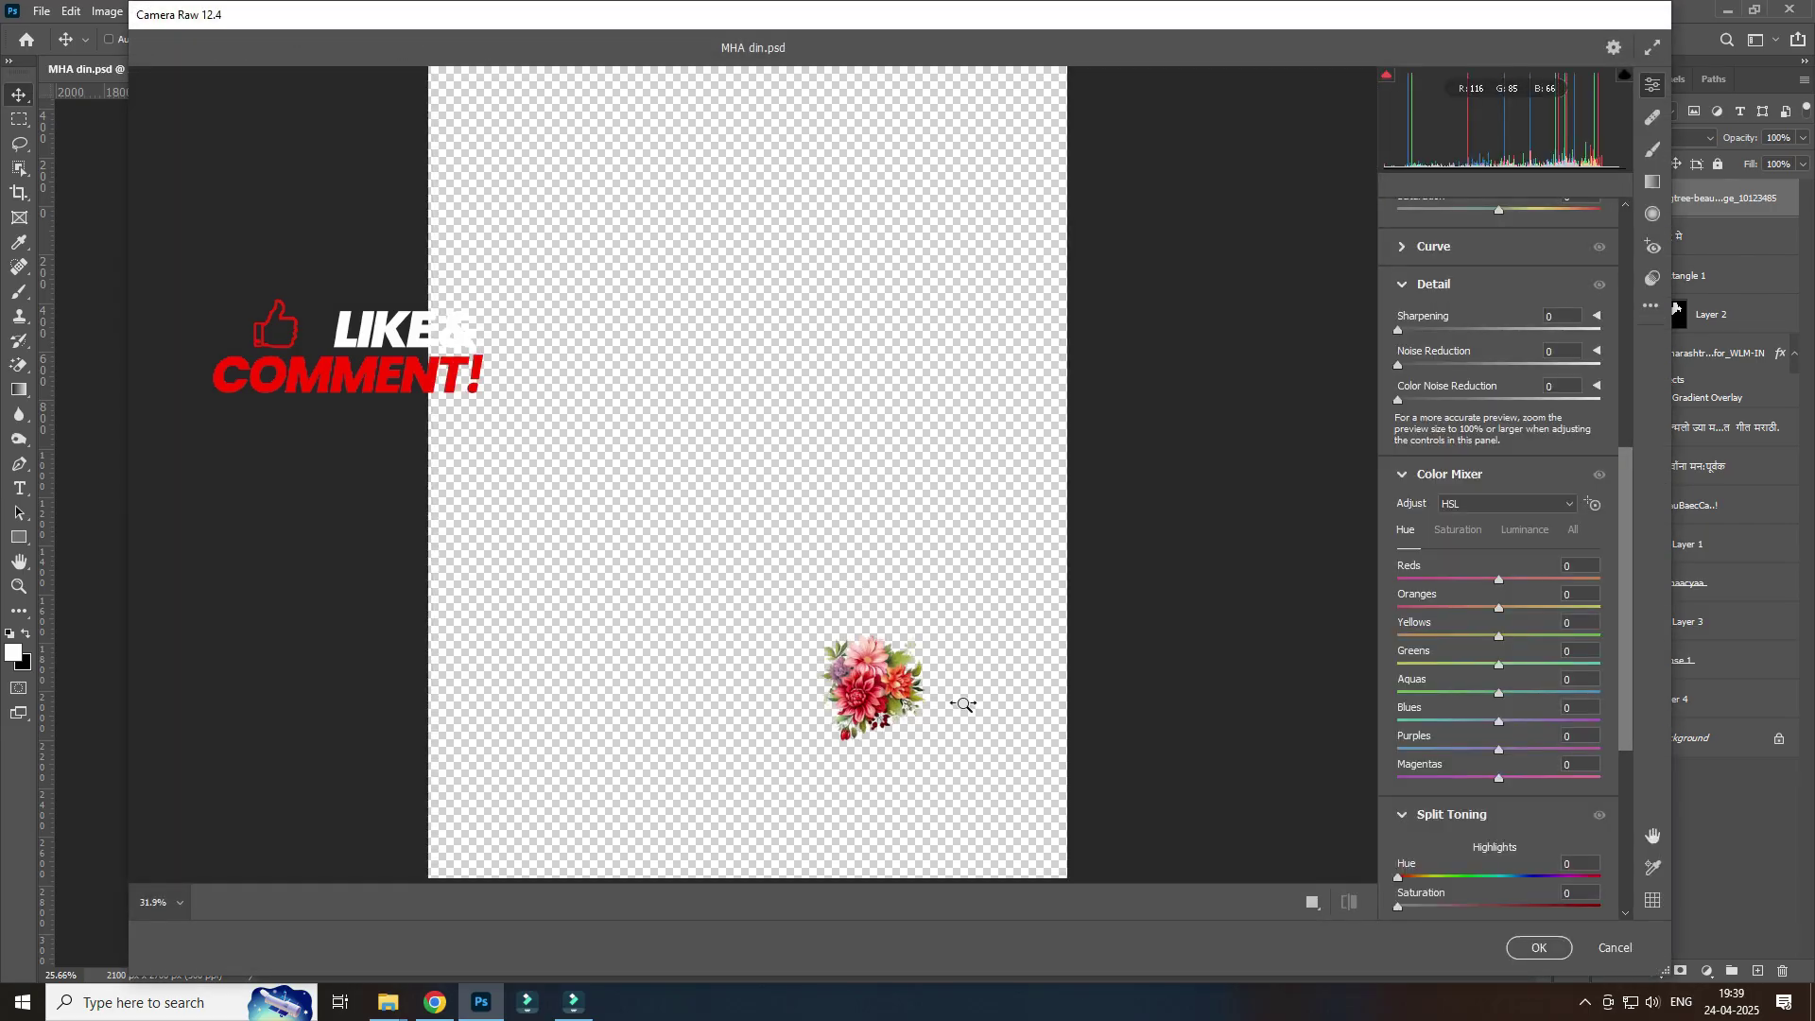
click(1550, 384)
key(Return)
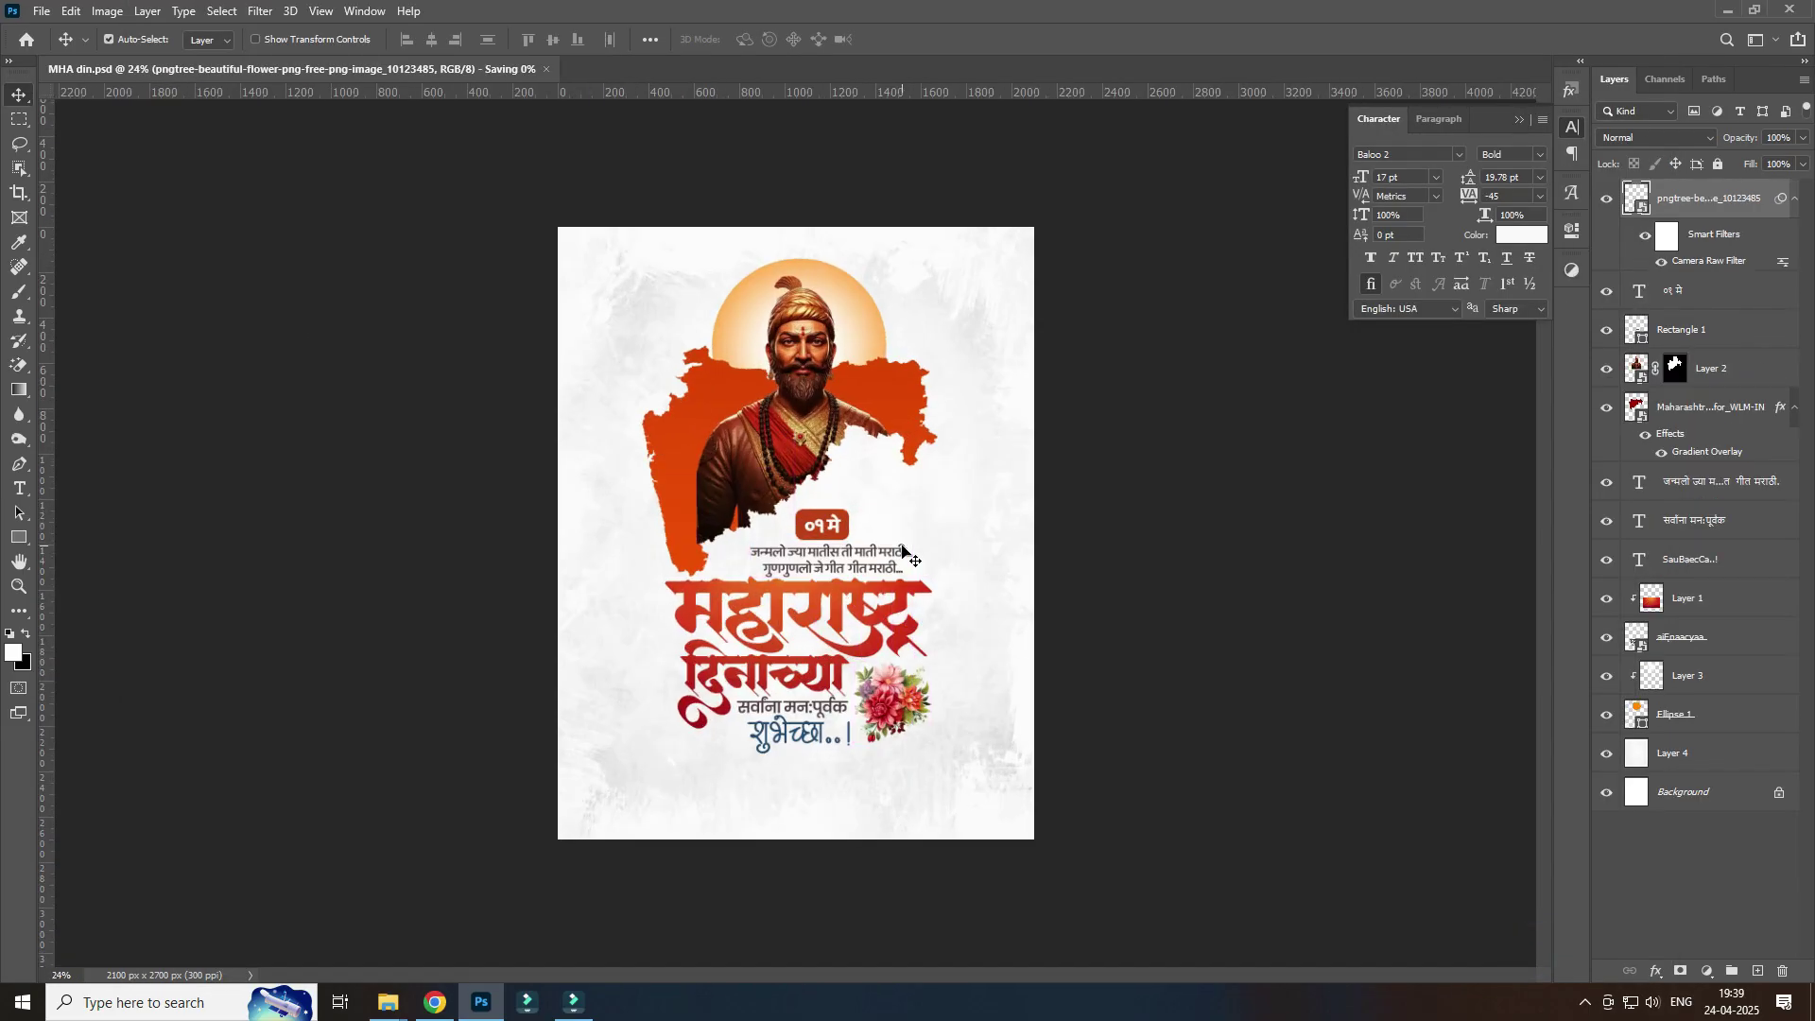
alt+scroll(1010, 437, up, 2)
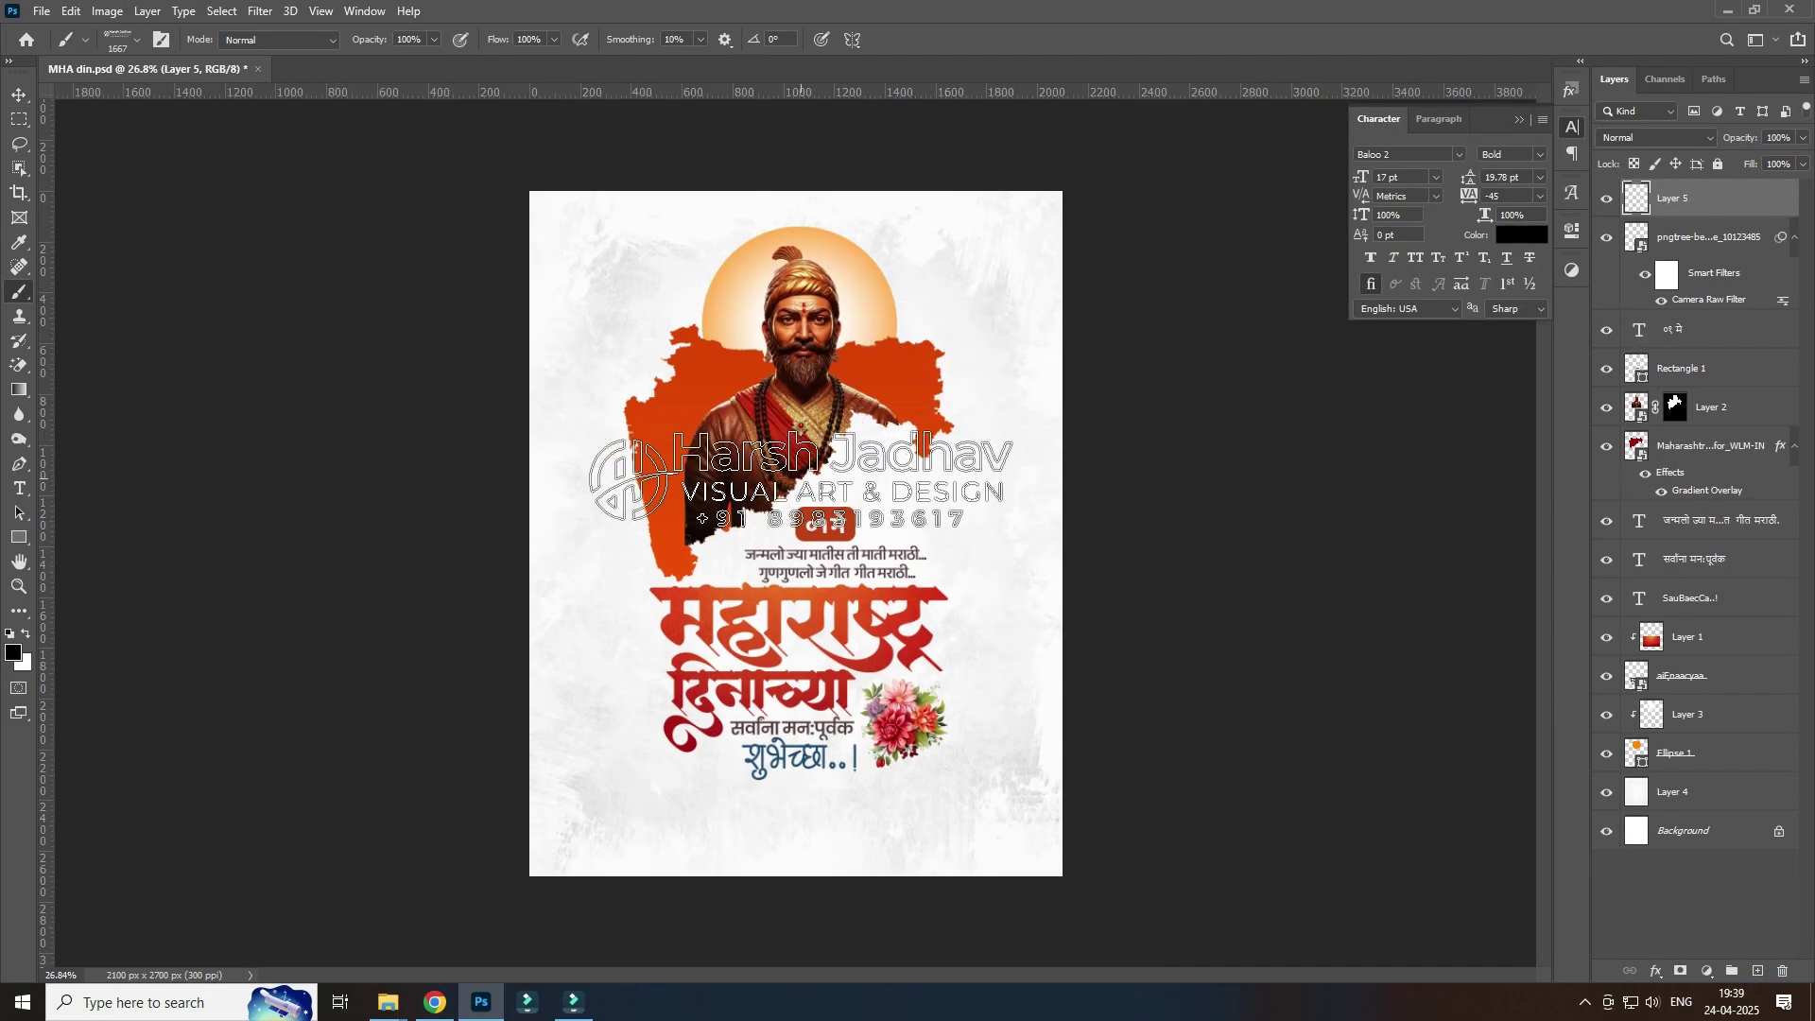
Step: Duplicate the poem text layer to the poster's bottom as the phone-number line
click(19, 95)
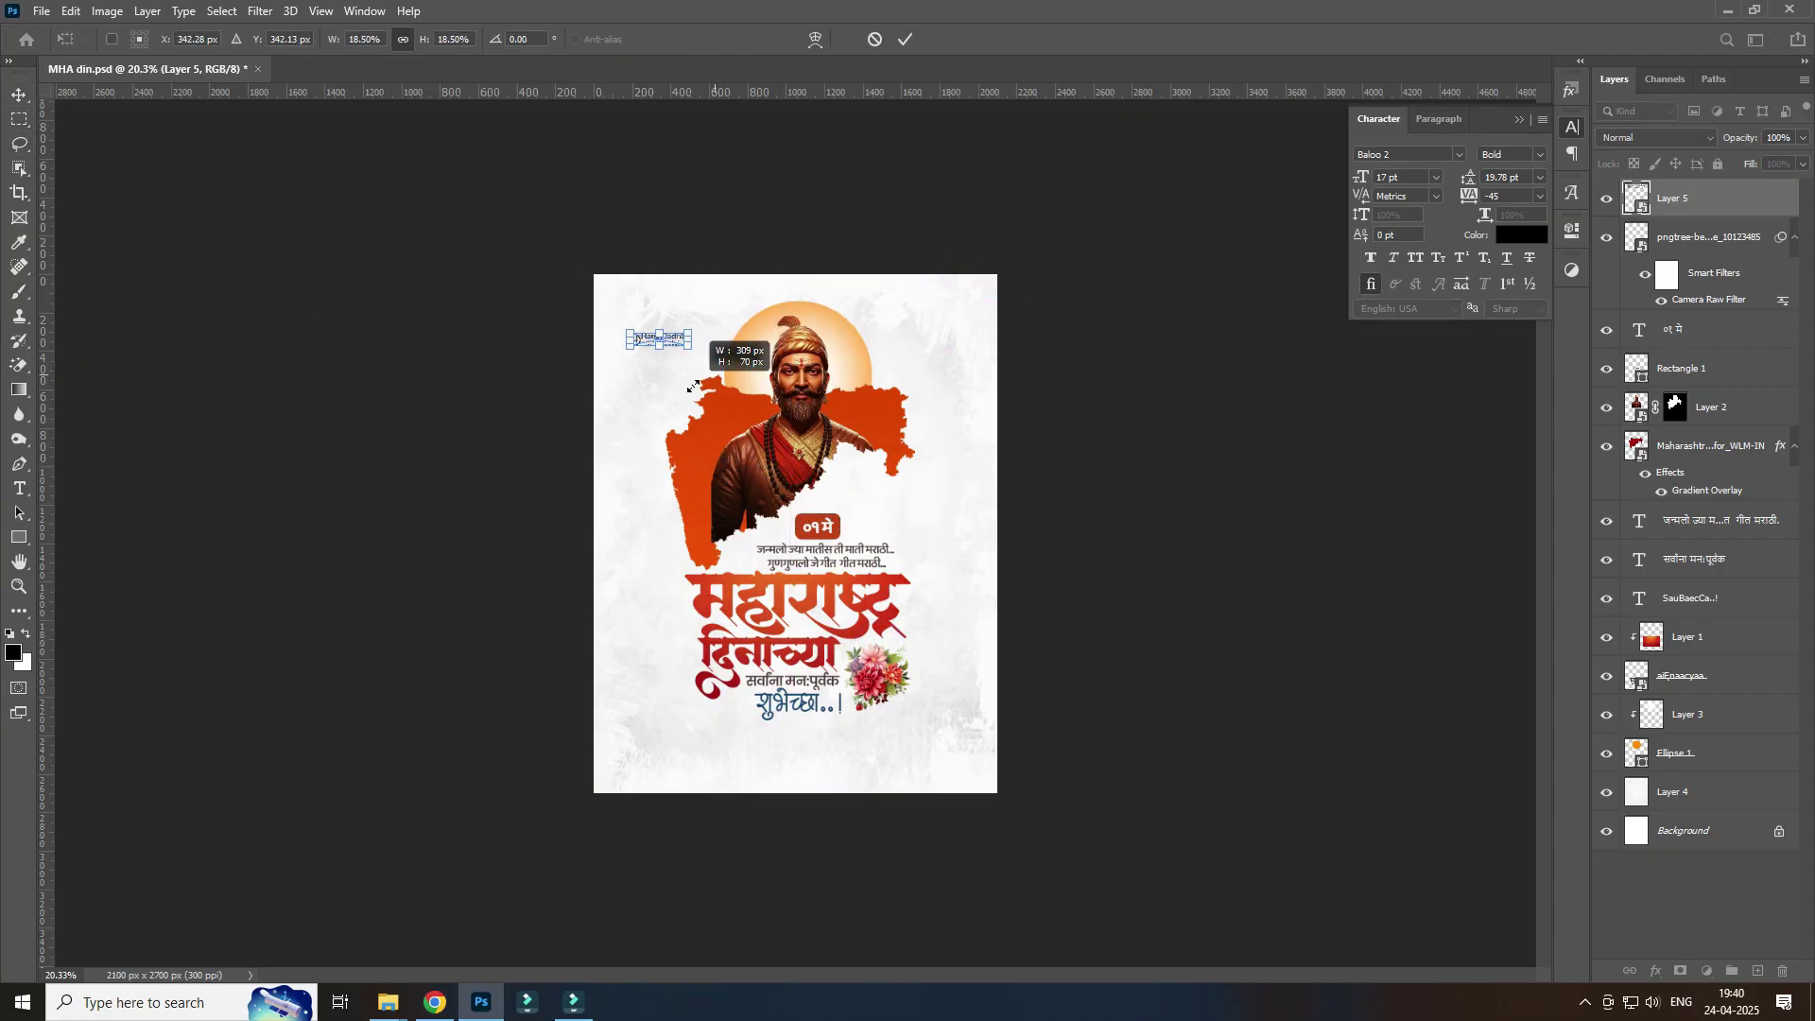
scroll(702, 343, up, 3)
scroll(702, 343, down, 3)
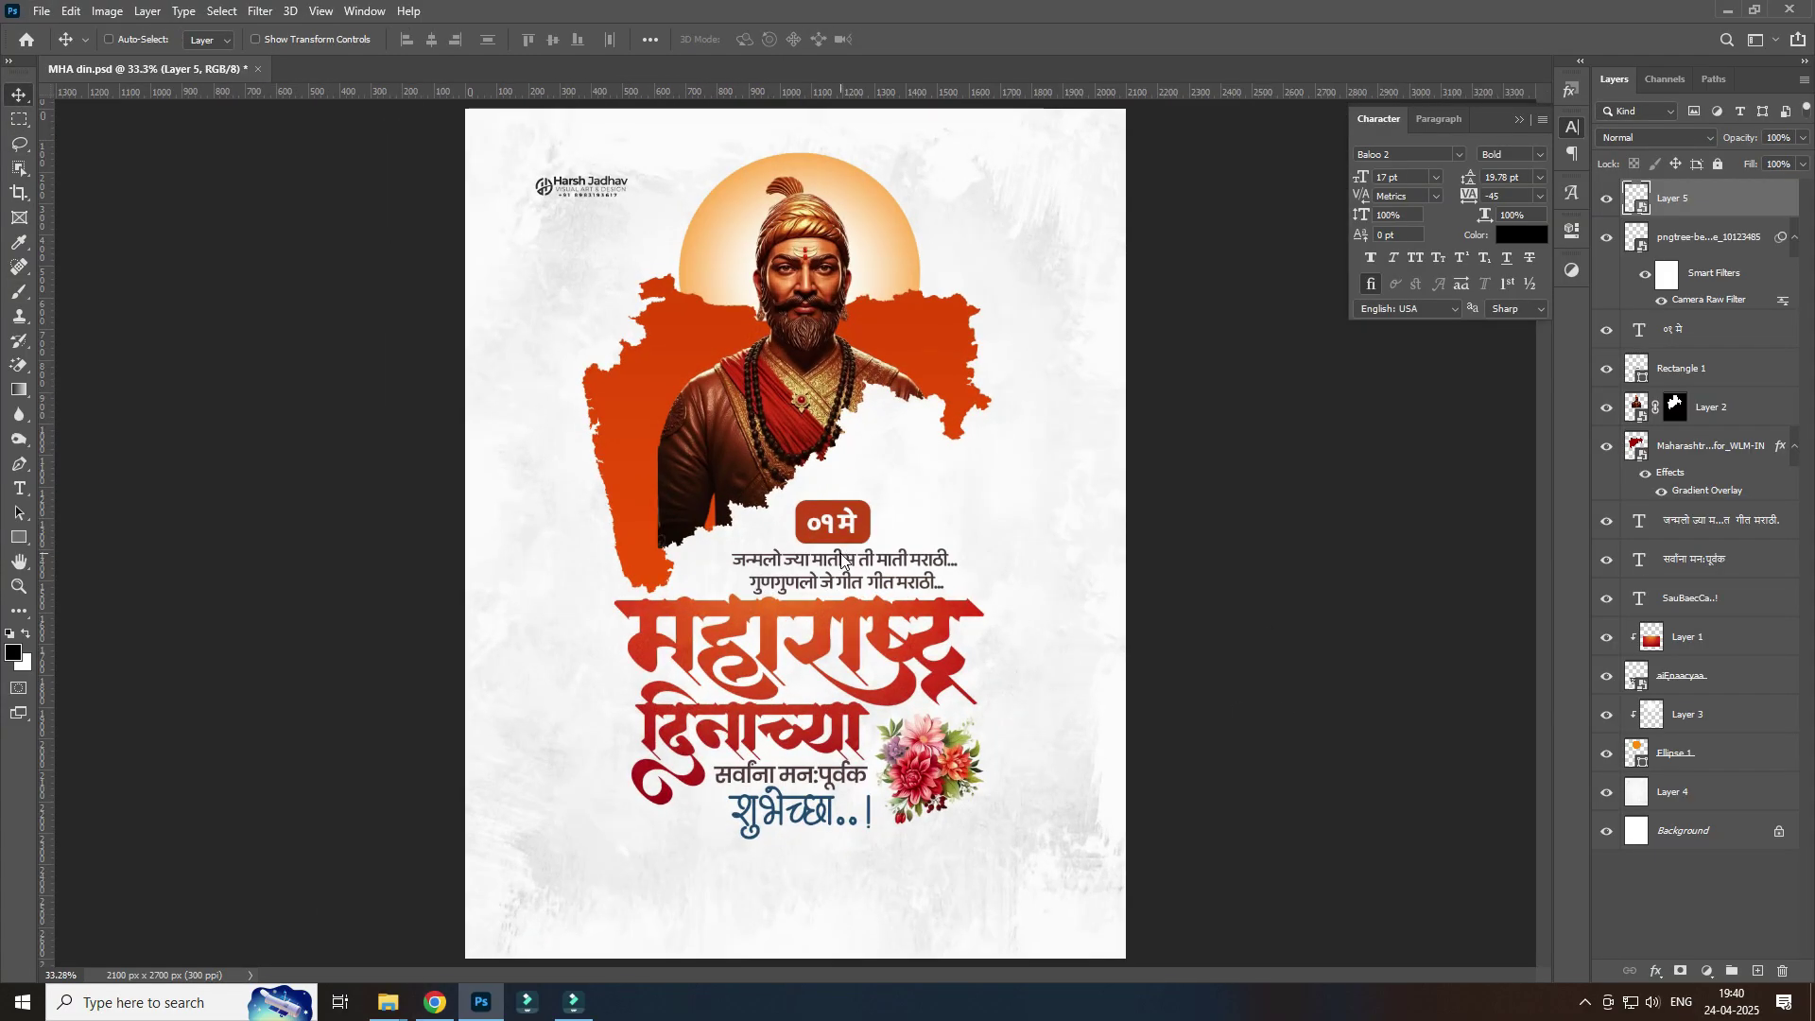
drag(840, 563, 833, 777)
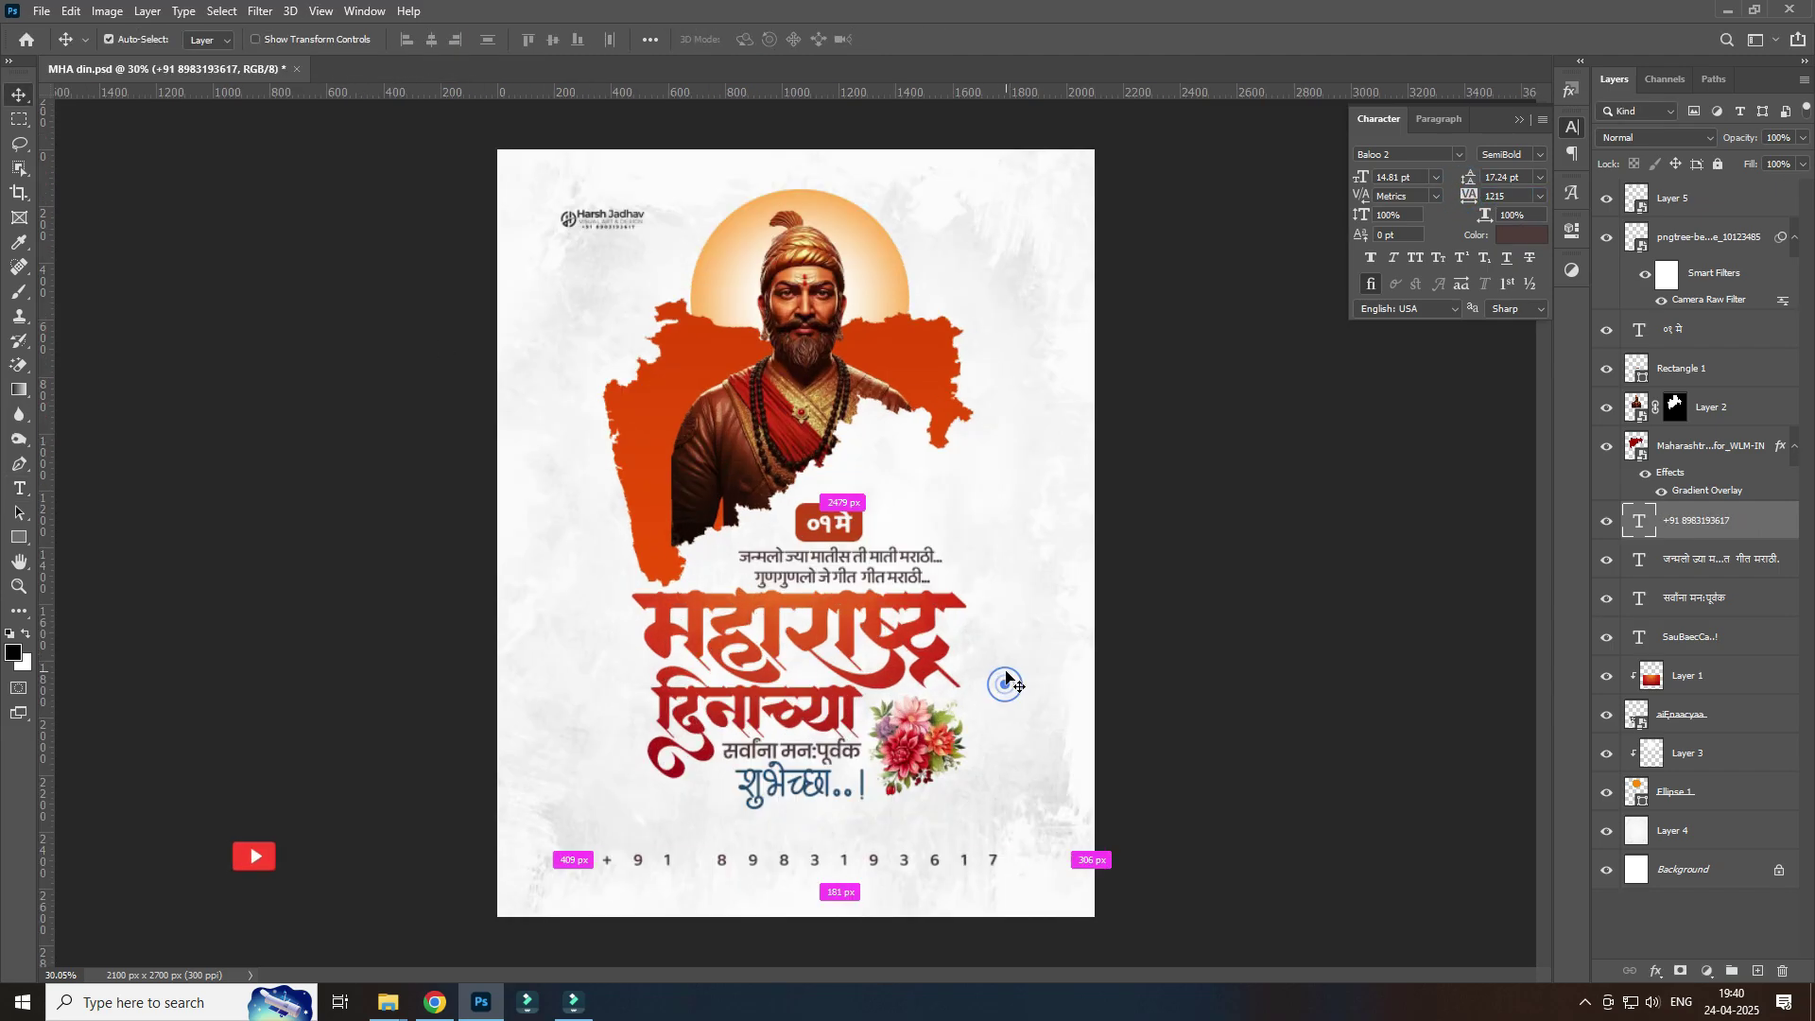
key(Return)
scroll(878, 723, up, 1)
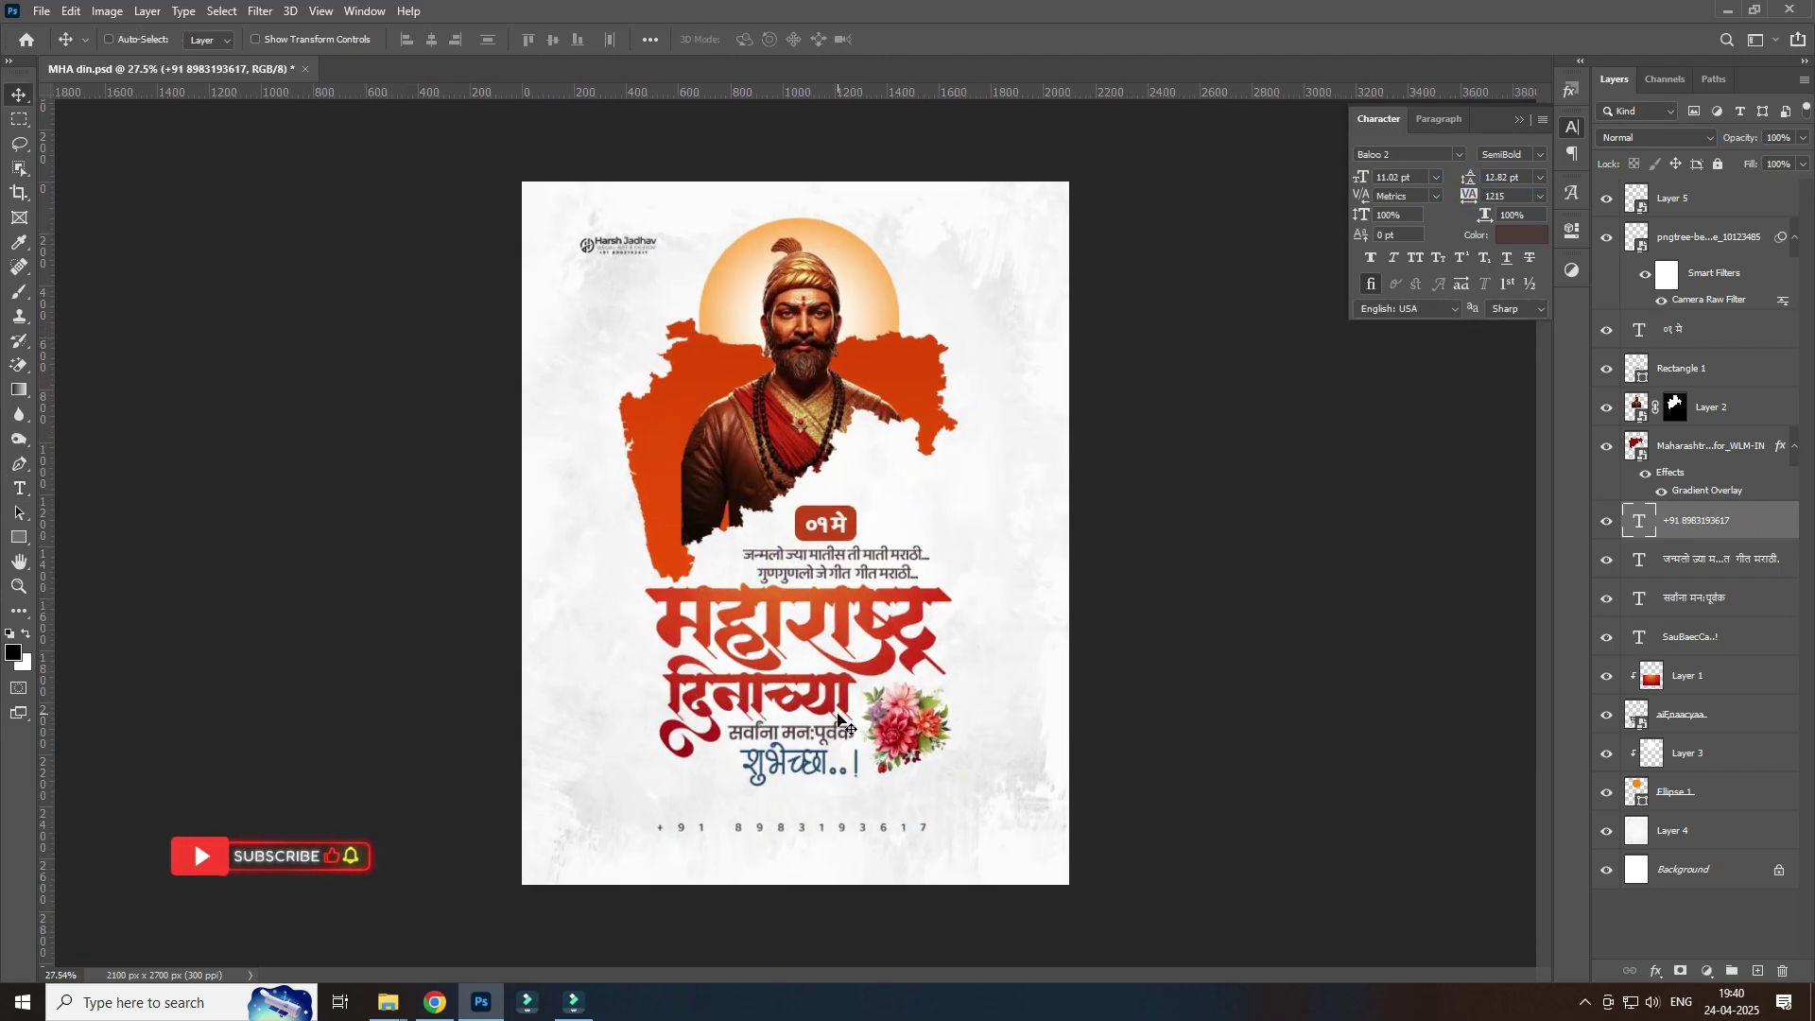
scroll(878, 723, up, 1)
scroll(1106, 592, down, 1)
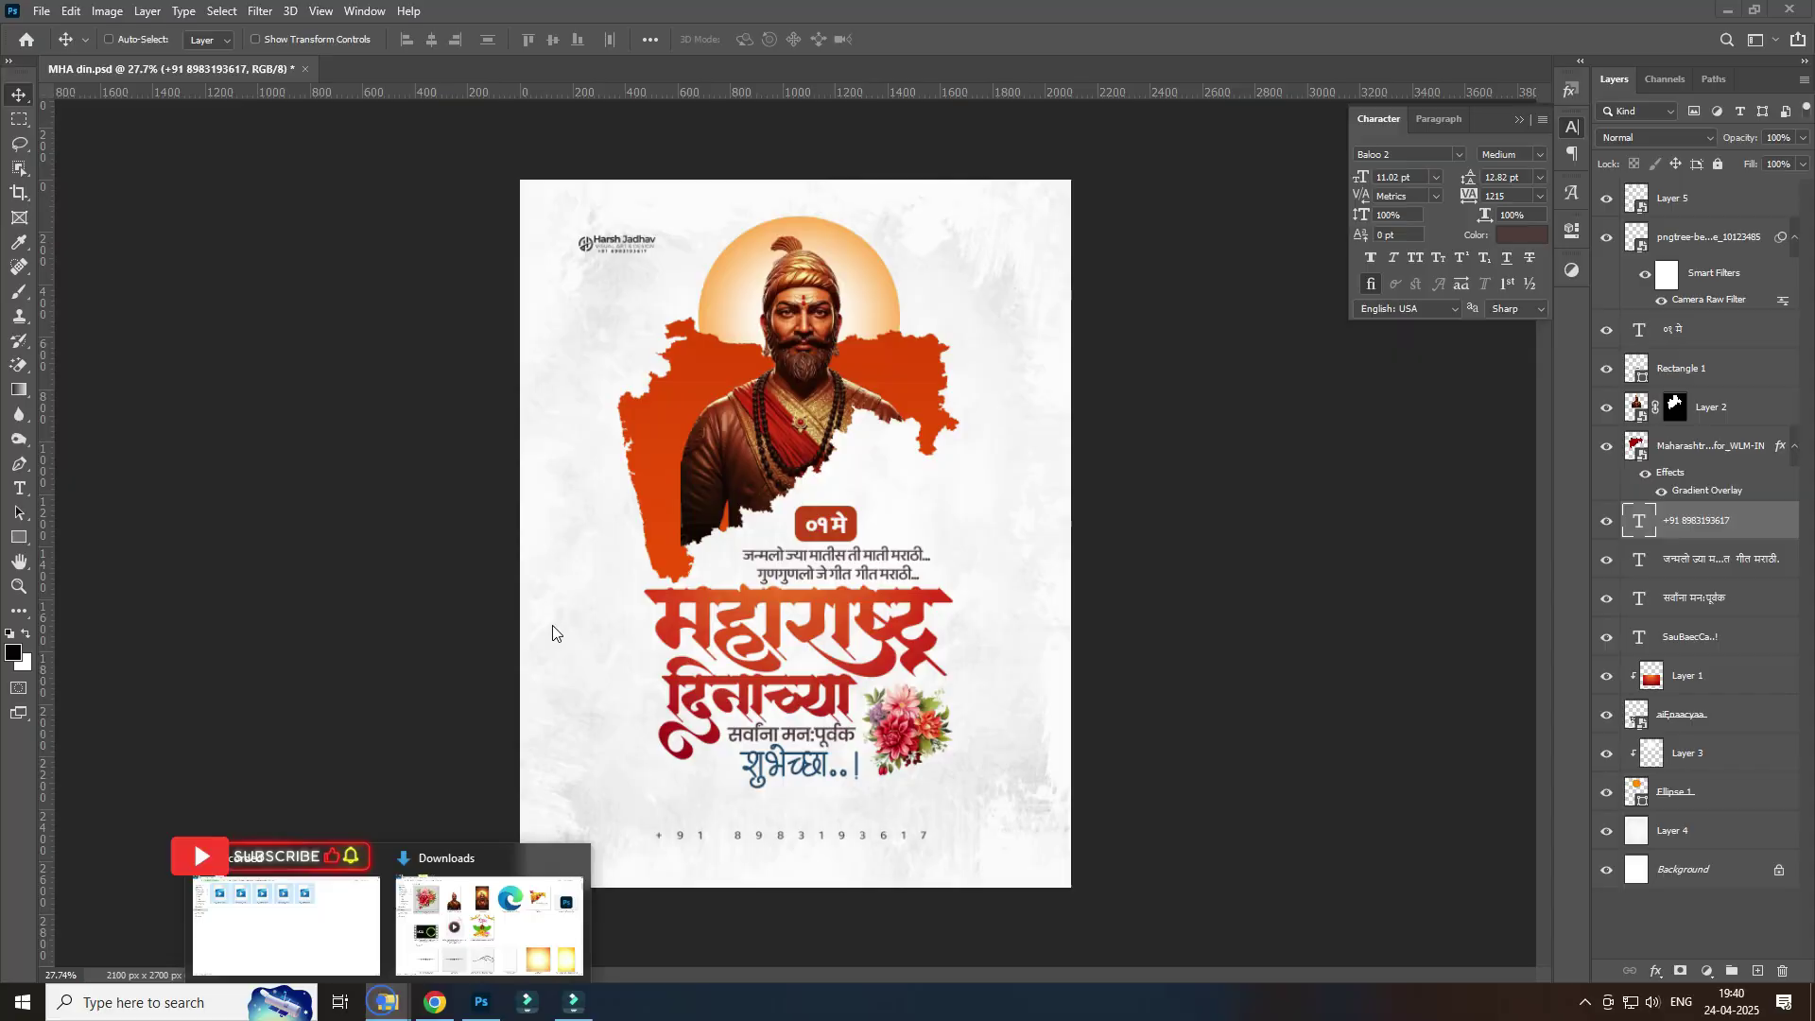
Step: Add the downloaded dotted divider PNG, scaled down, just below the greeting, then preview full screen
click(387, 1002)
mouse_move(293, 794)
mouse_down()
mouse_move(498, 1012)
mouse_move(795, 531)
mouse_up()
drag(795, 253, 780, 664)
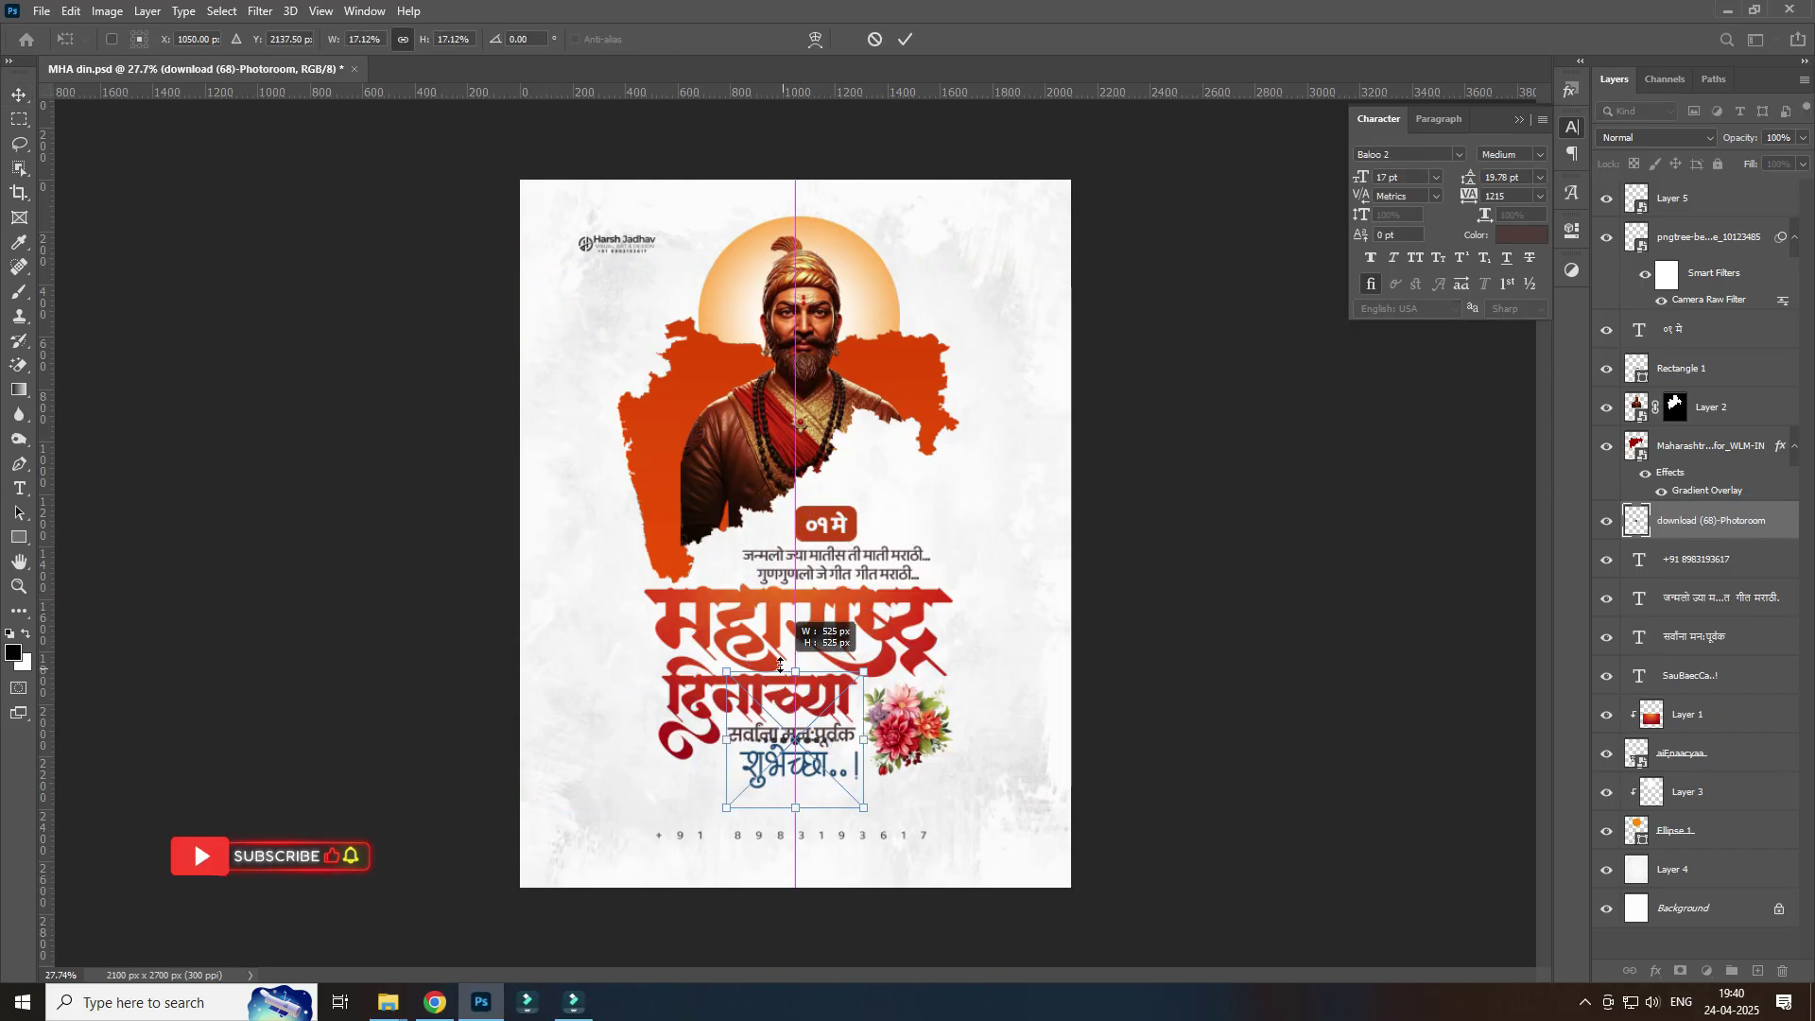
drag(815, 812, 815, 813)
scroll(850, 662, up, 2)
scroll(851, 662, down, 1)
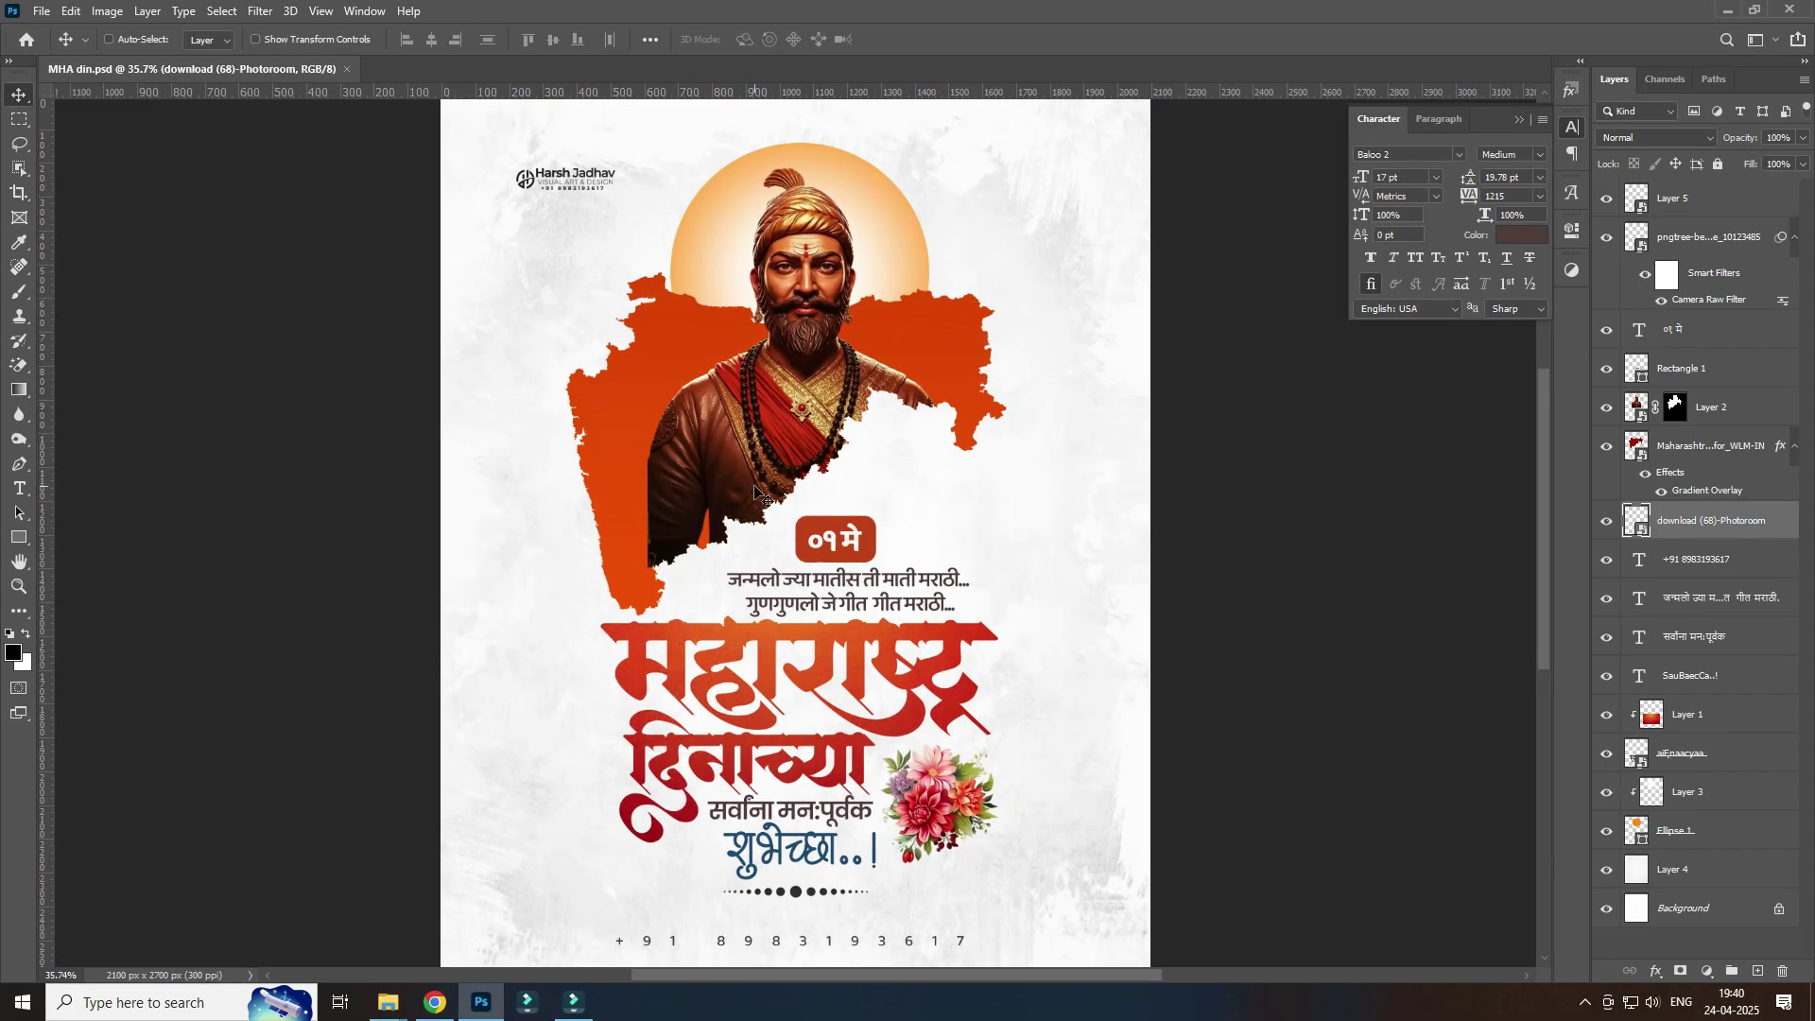
key(f)
key(f)
scroll(877, 327, up, 3)
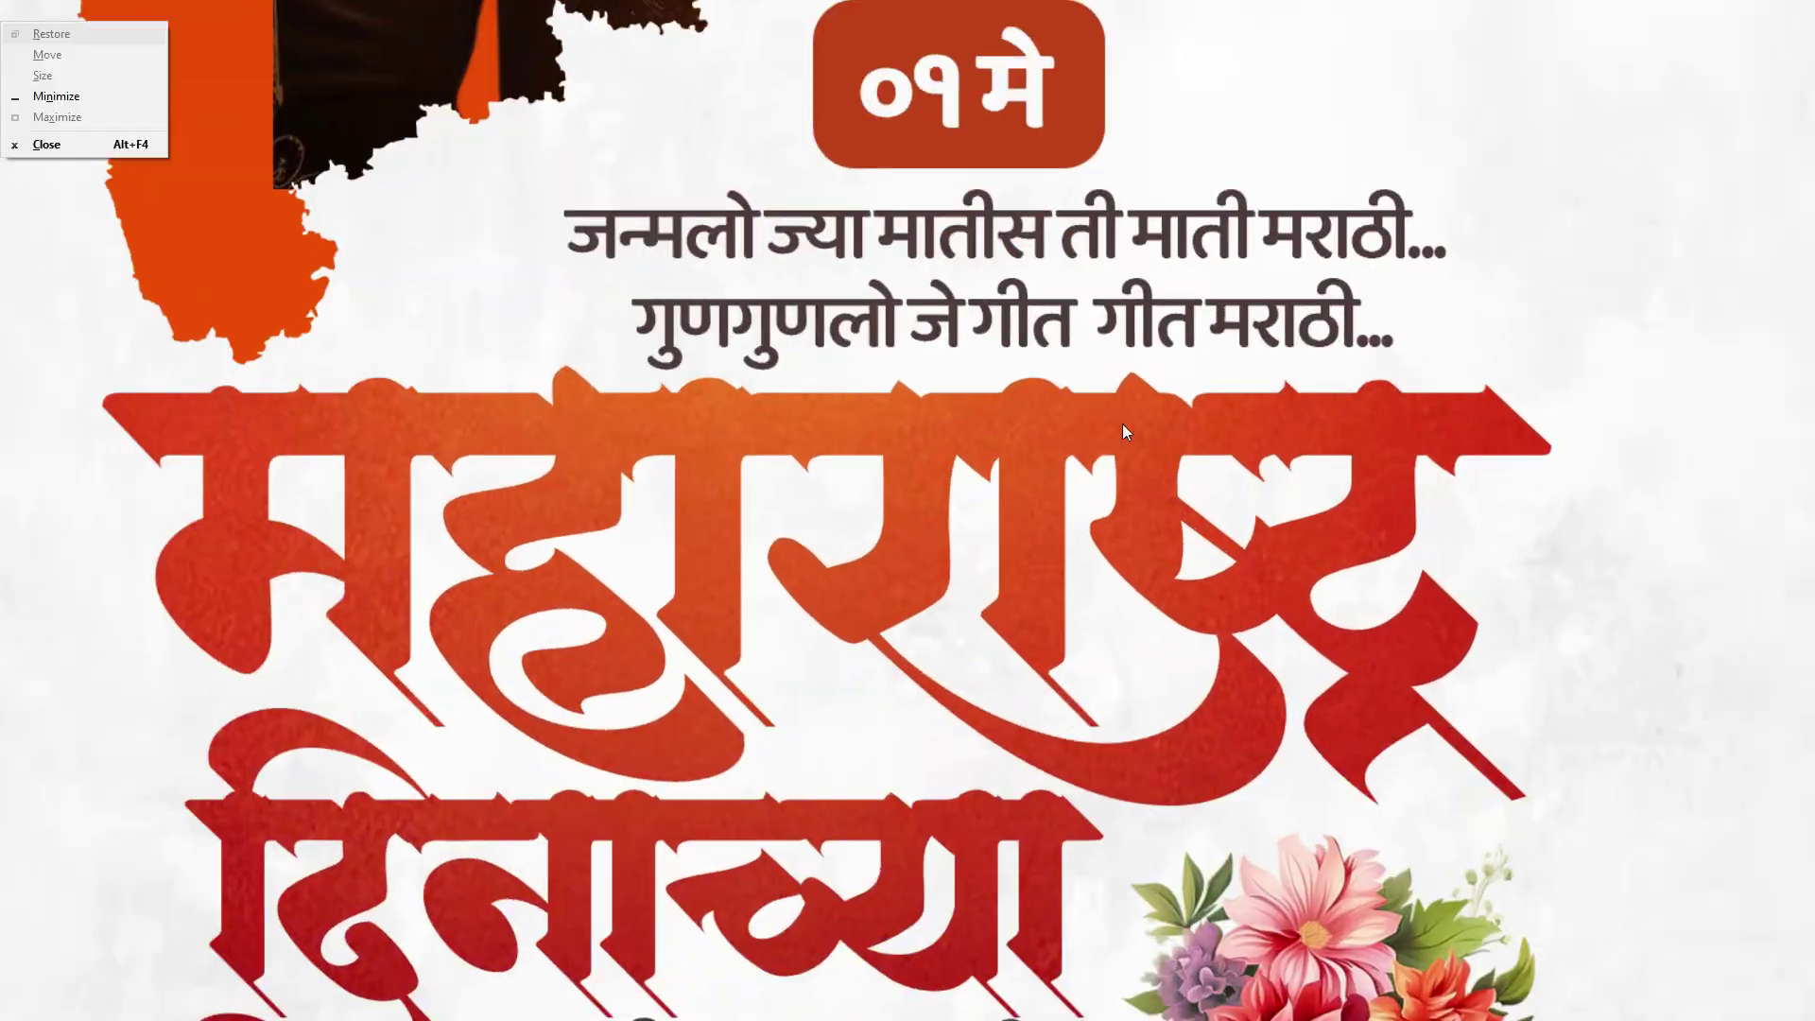
scroll(878, 327, up, 2)
scroll(877, 327, down, 5)
scroll(826, 490, up, 2)
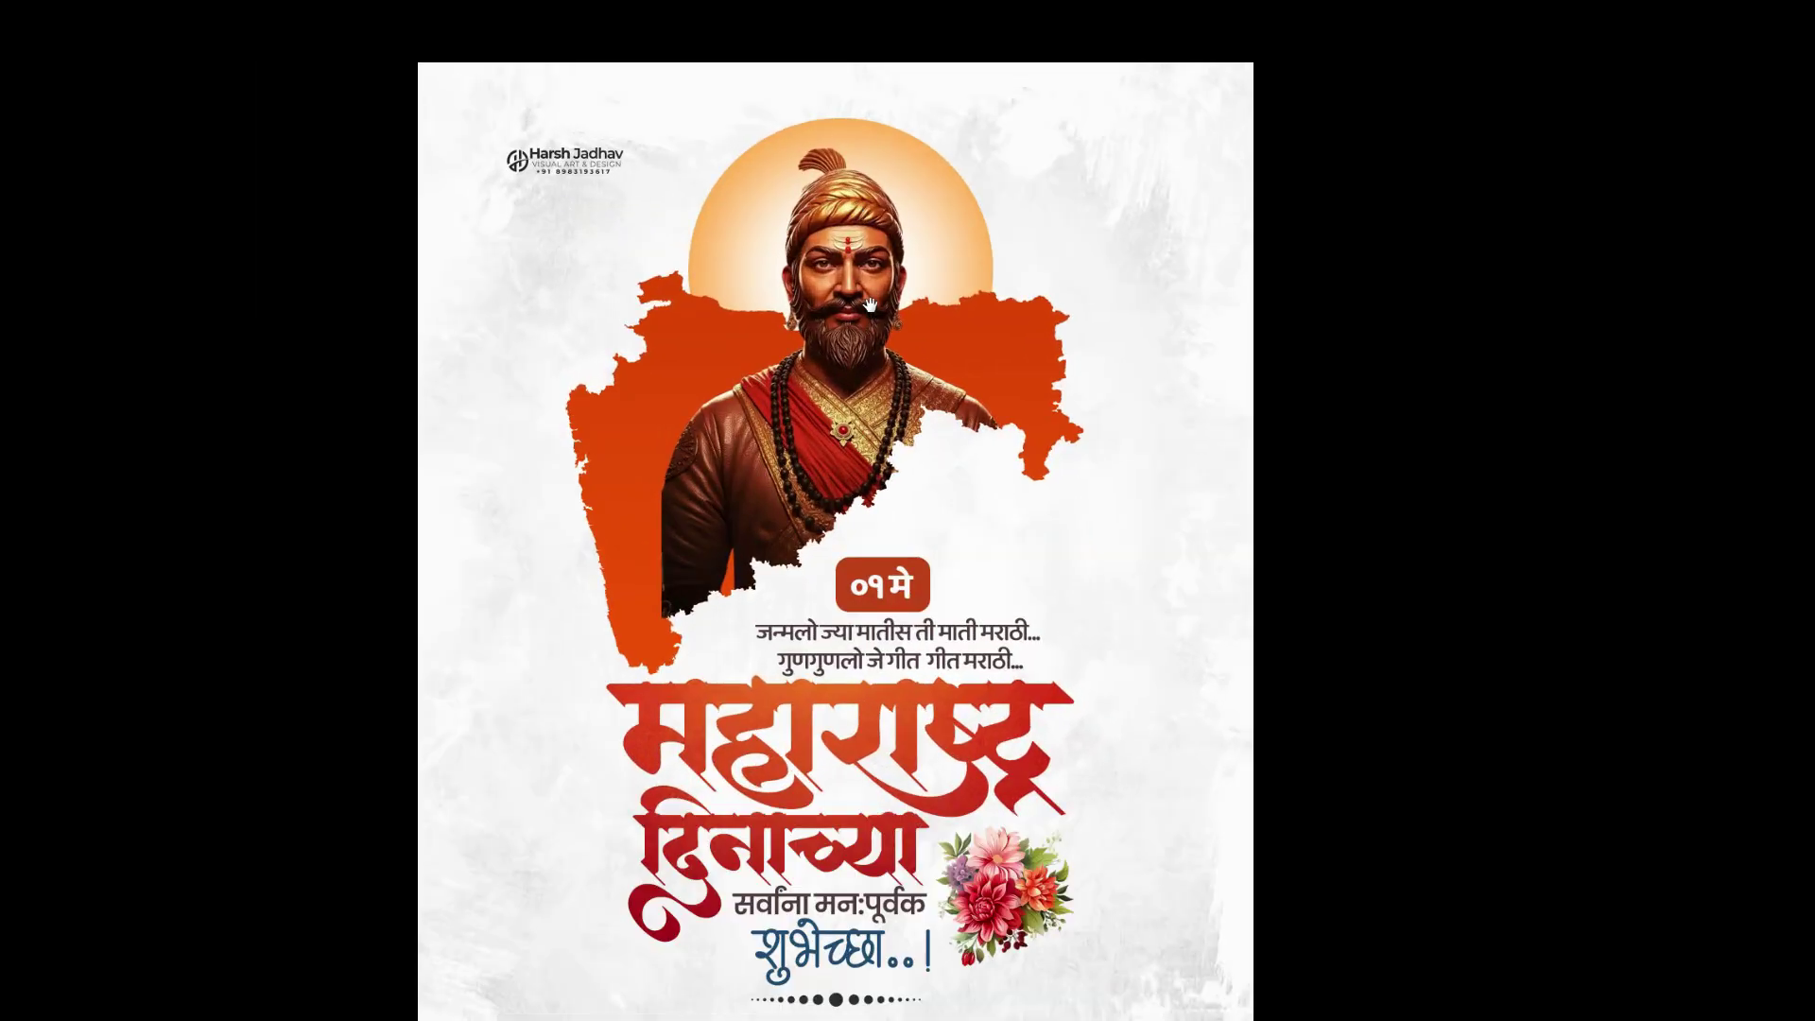
scroll(883, 274, down, 2)
key(f)
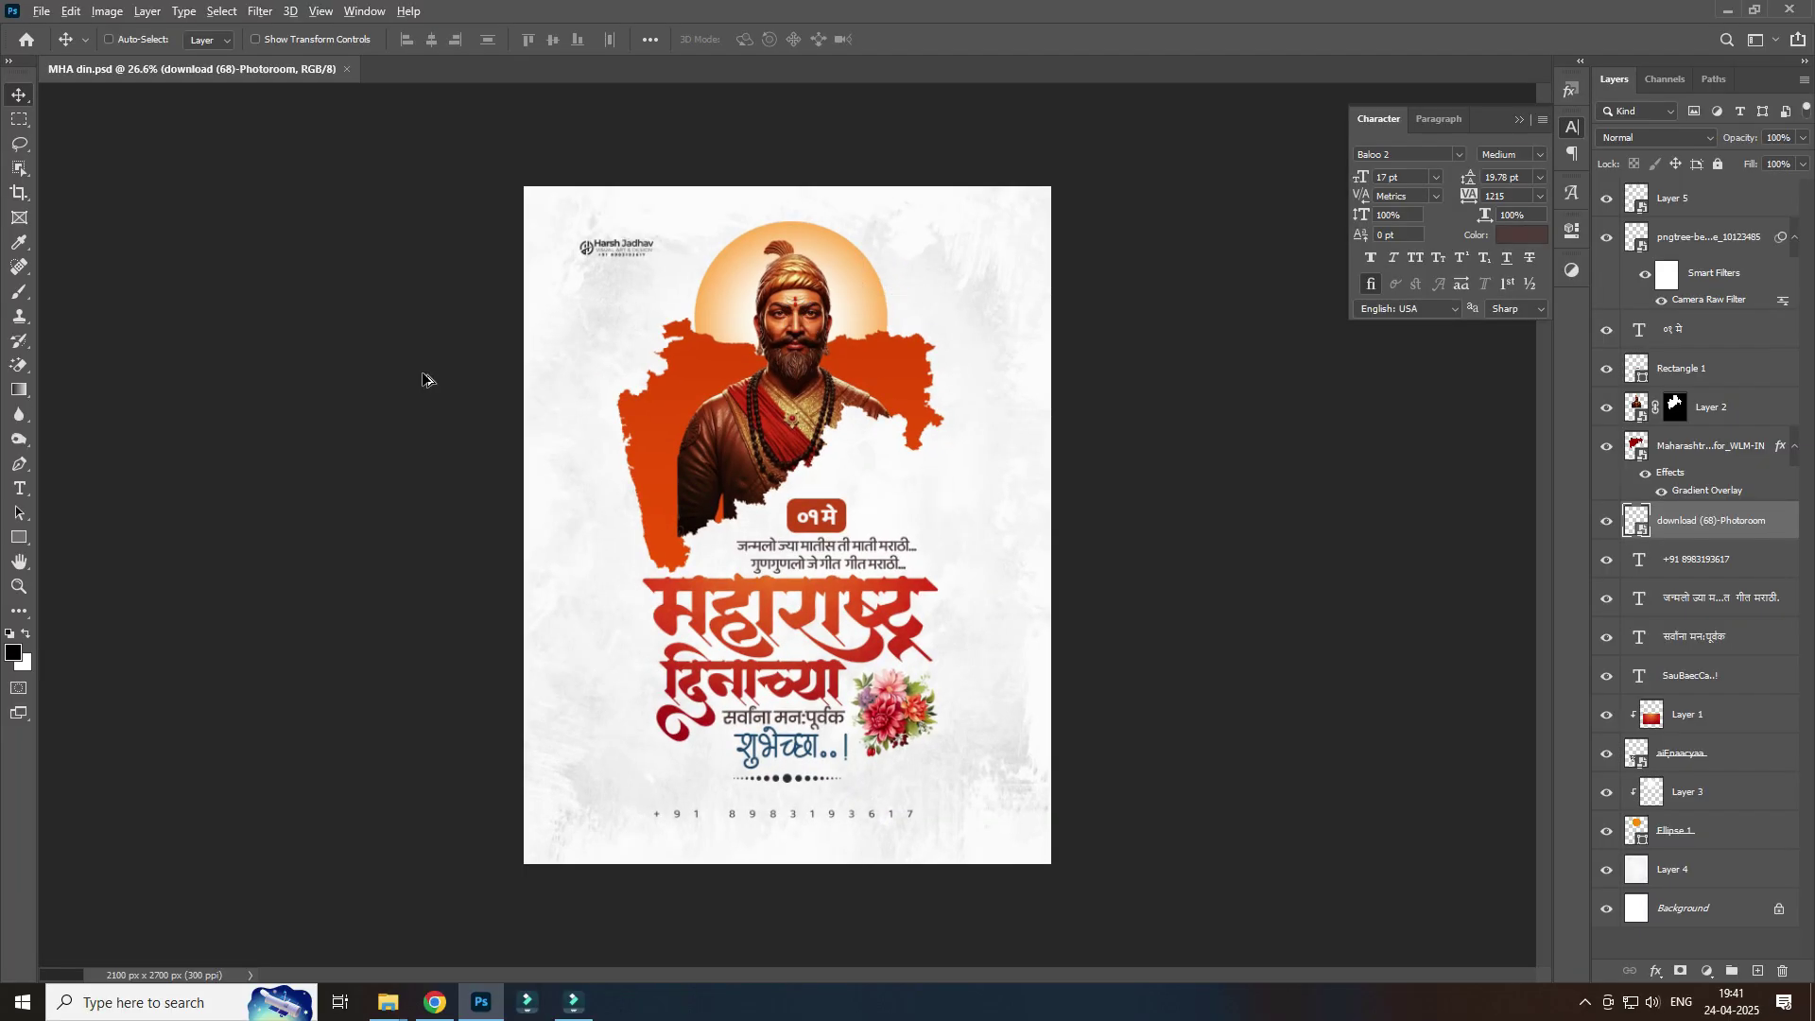
scroll(423, 379, up, 2)
scroll(650, 535, down, 4)
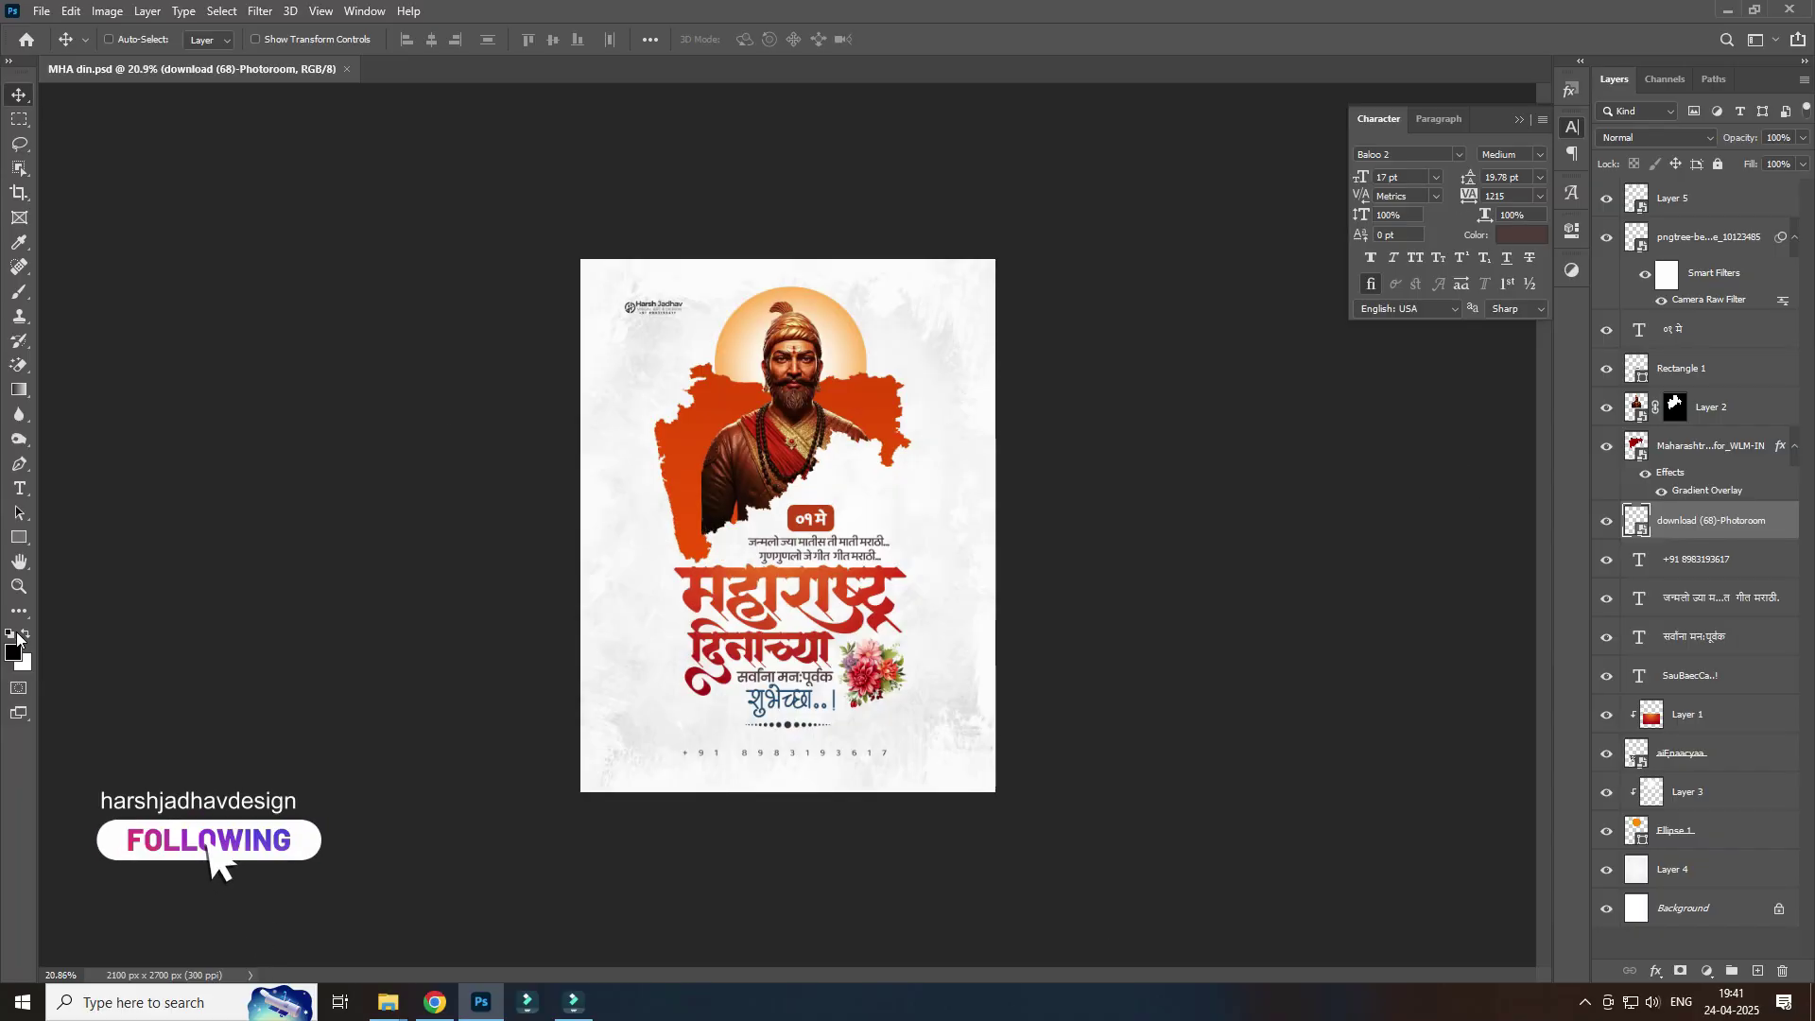
click(20, 587)
scroll(904, 414, up, 2)
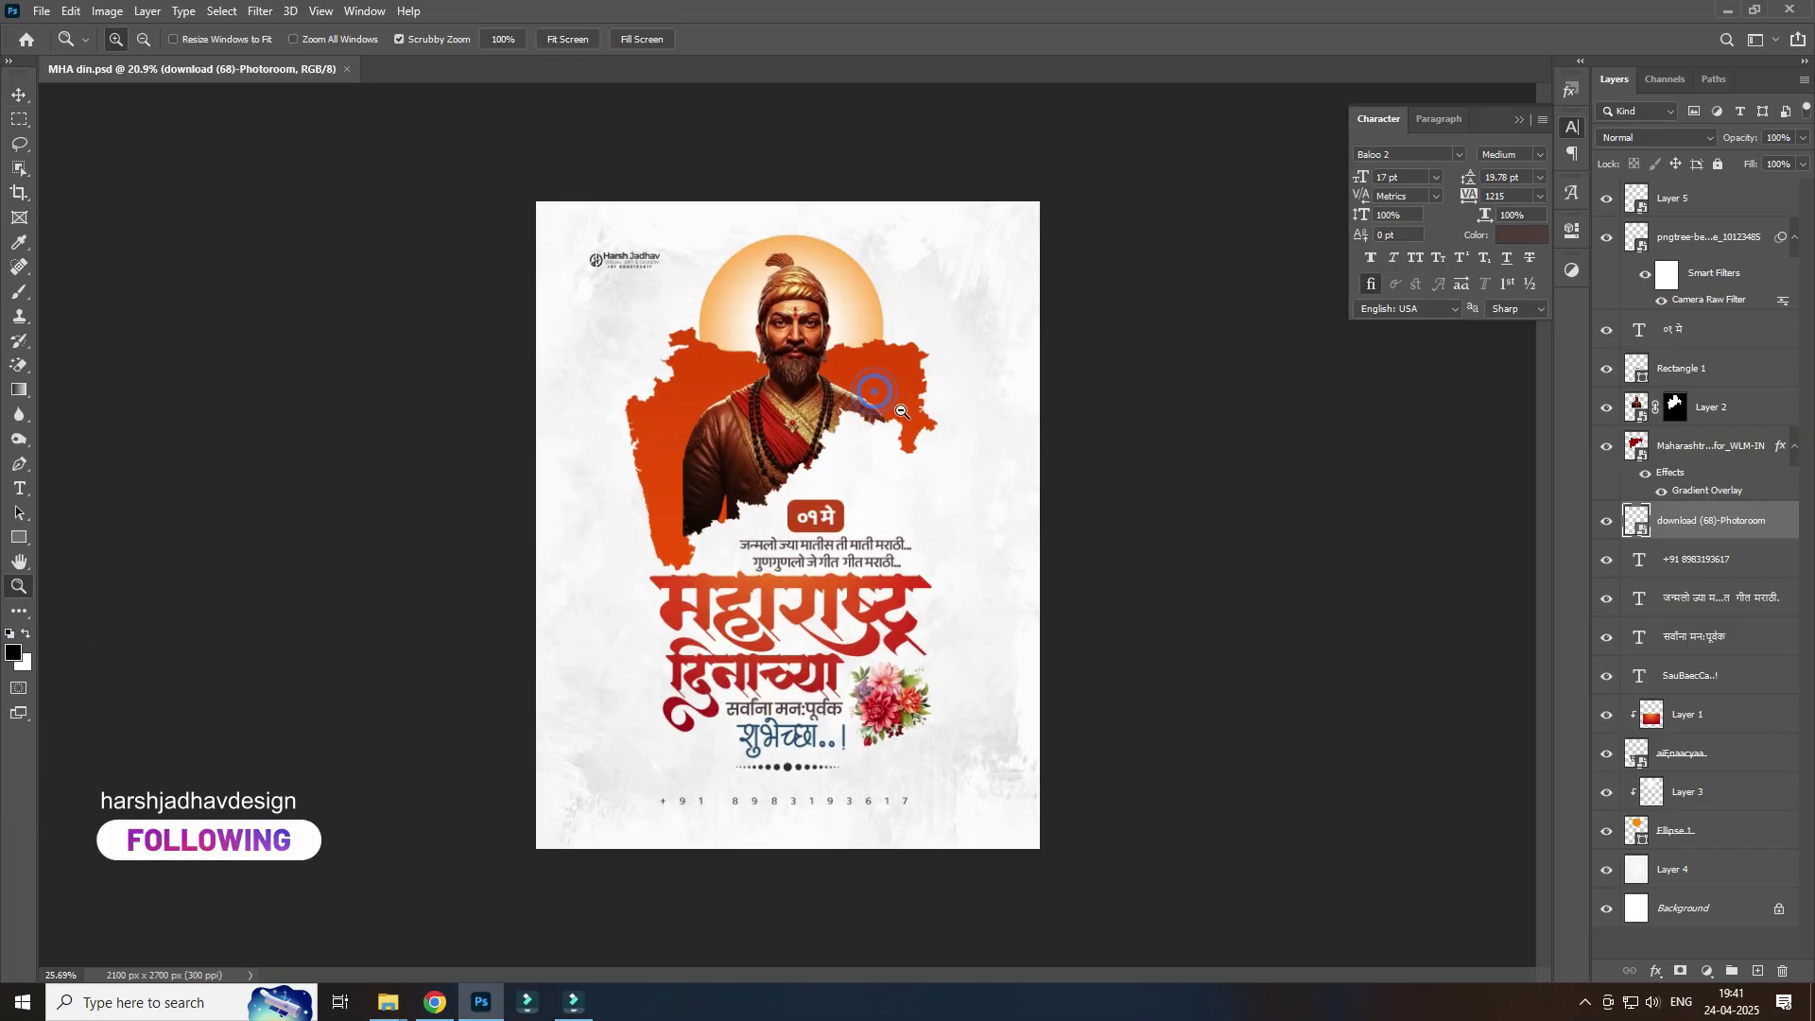
scroll(1004, 549, up, 1)
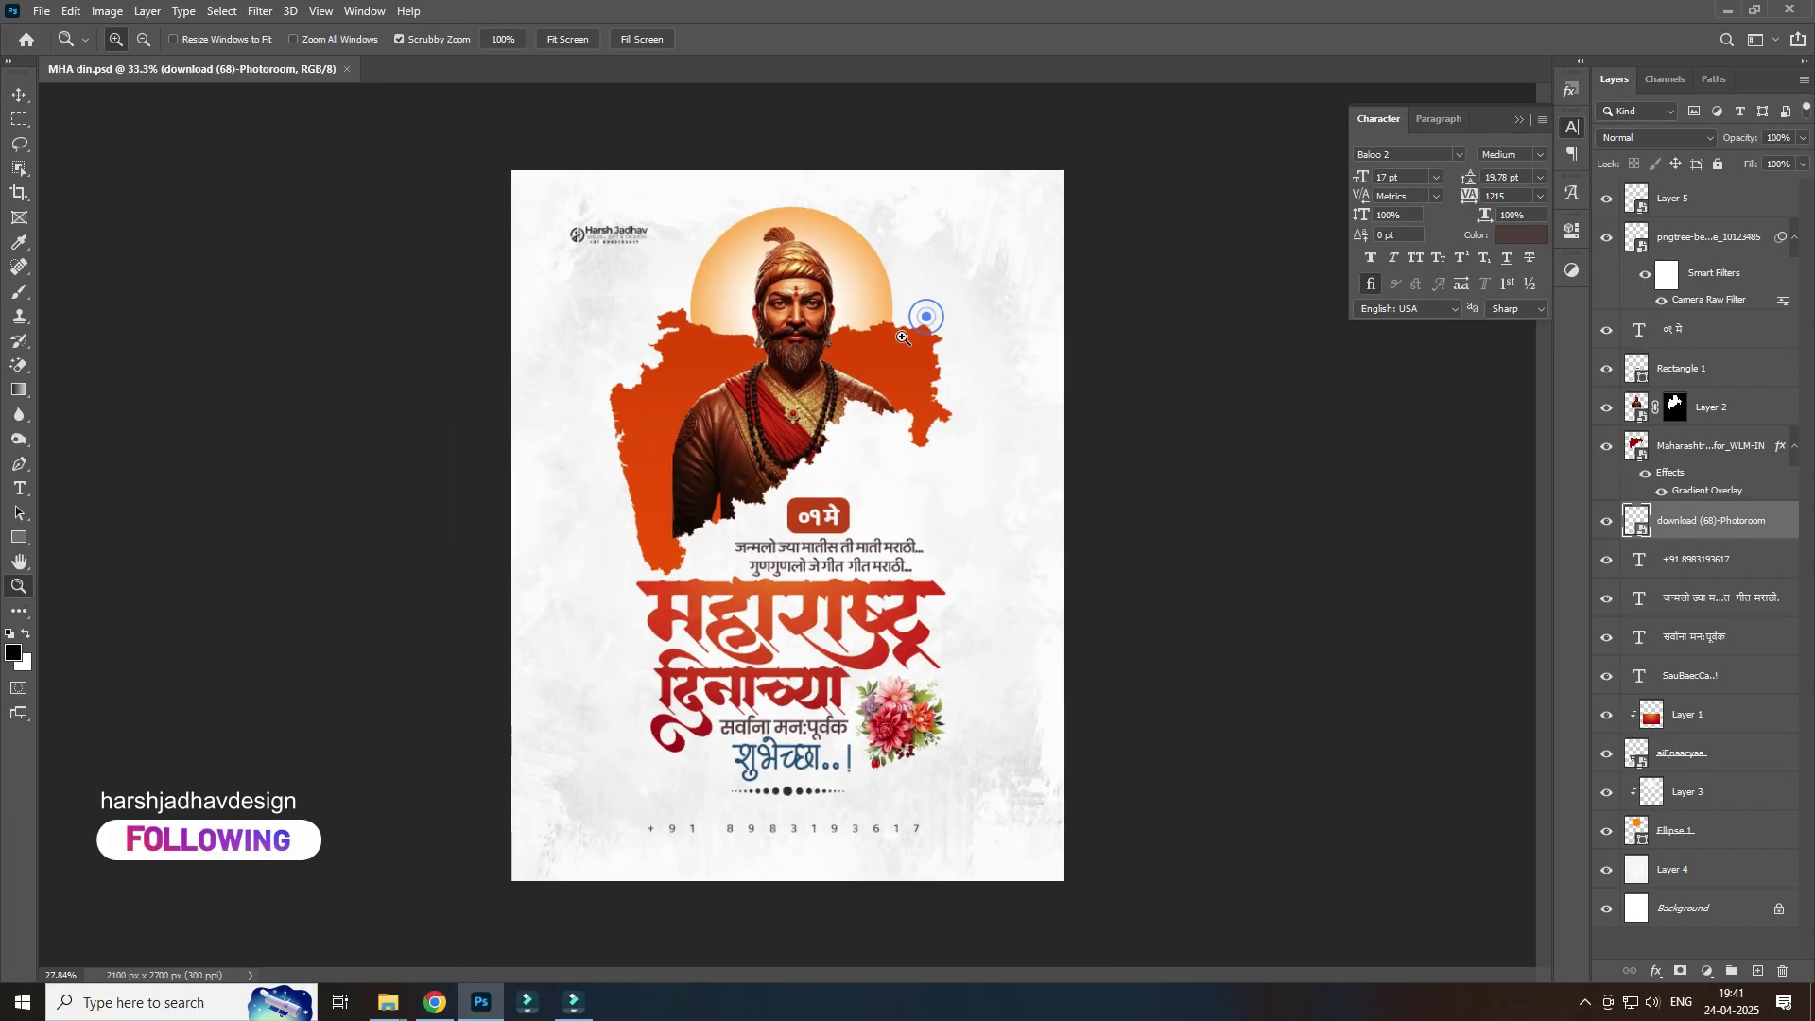
scroll(925, 312, up, 1)
scroll(888, 349, up, 1)
scroll(837, 383, up, 1)
scroll(805, 414, down, 4)
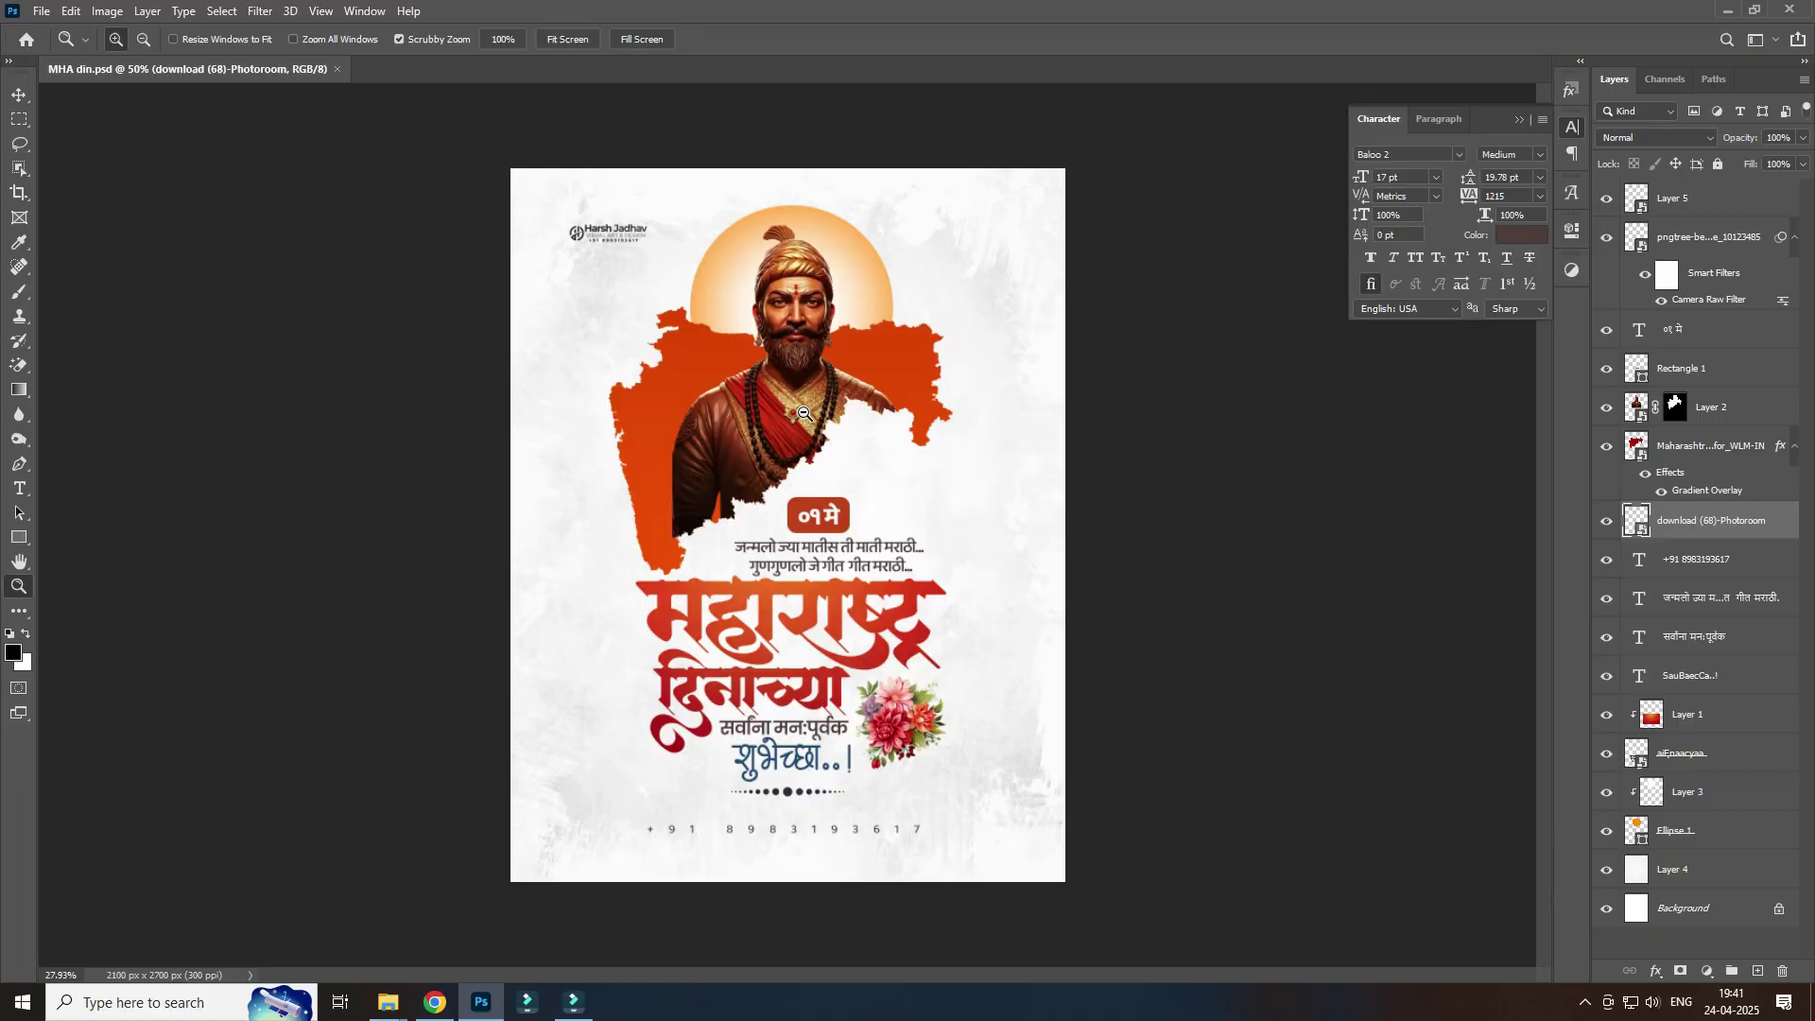
scroll(813, 258, up, 1)
scroll(808, 453, up, 3)
scroll(805, 567, down, 4)
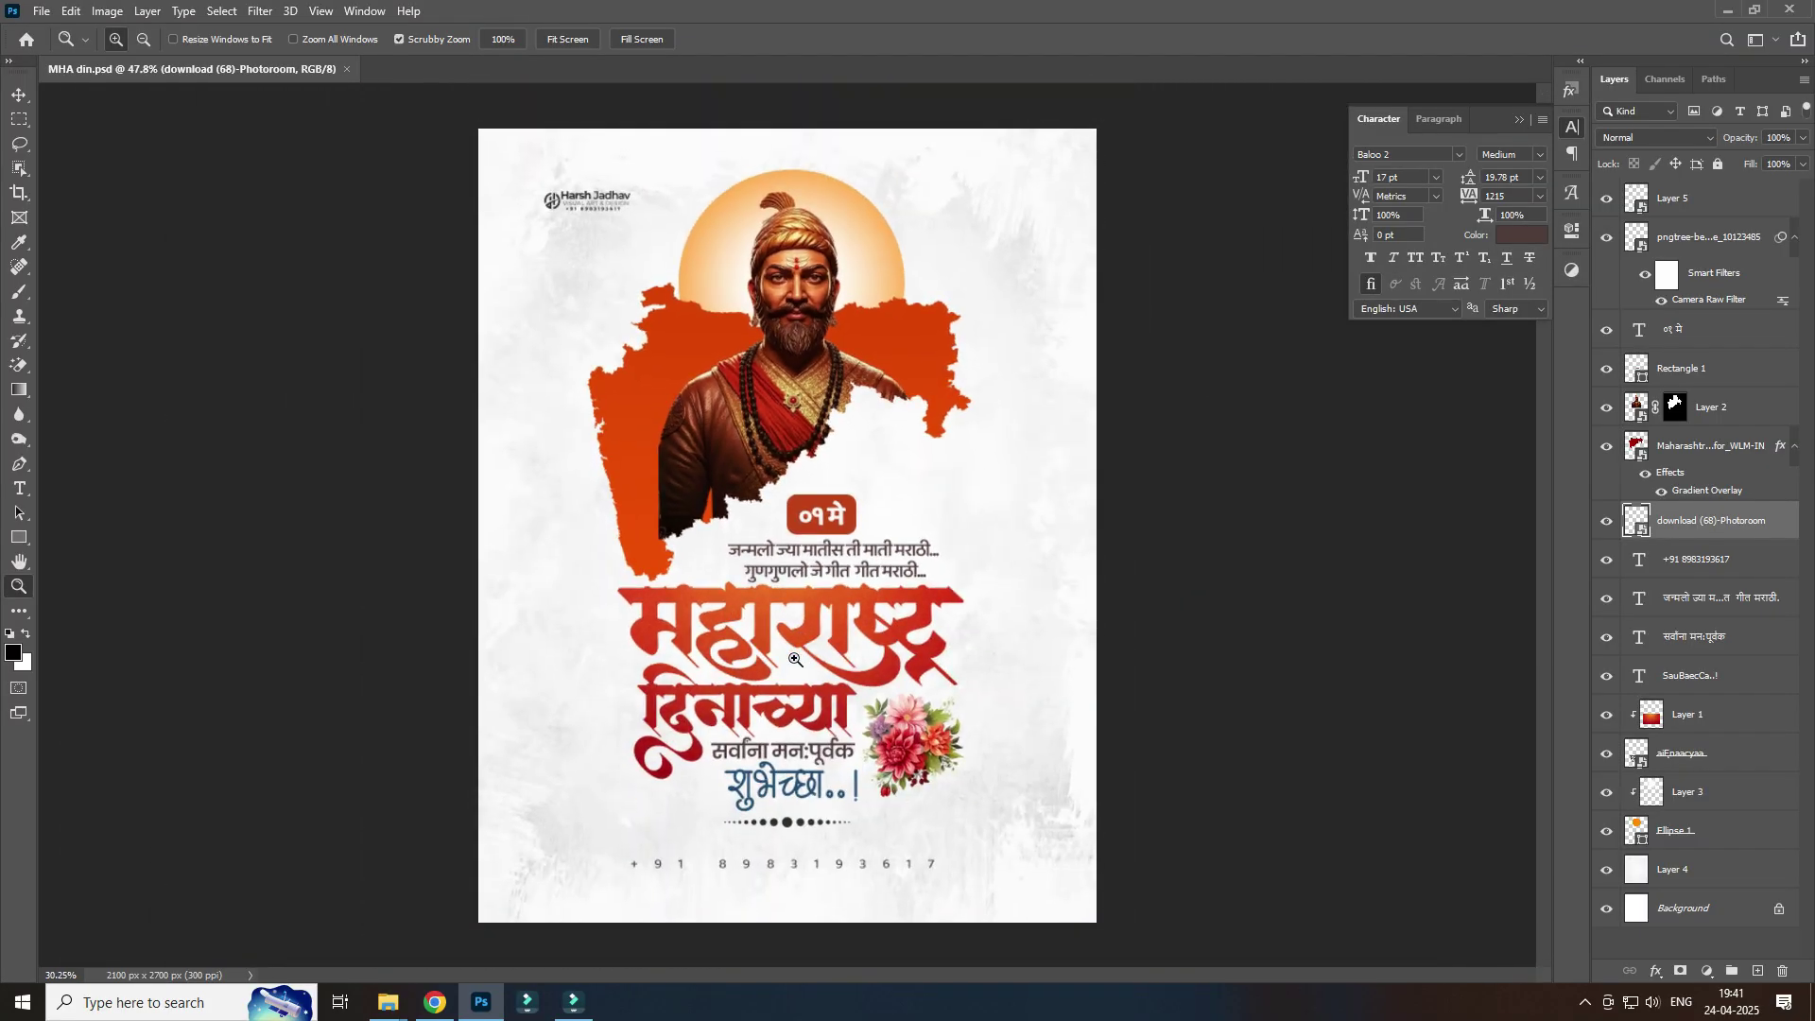
scroll(802, 641, down, 1)
scroll(881, 648, up, 1)
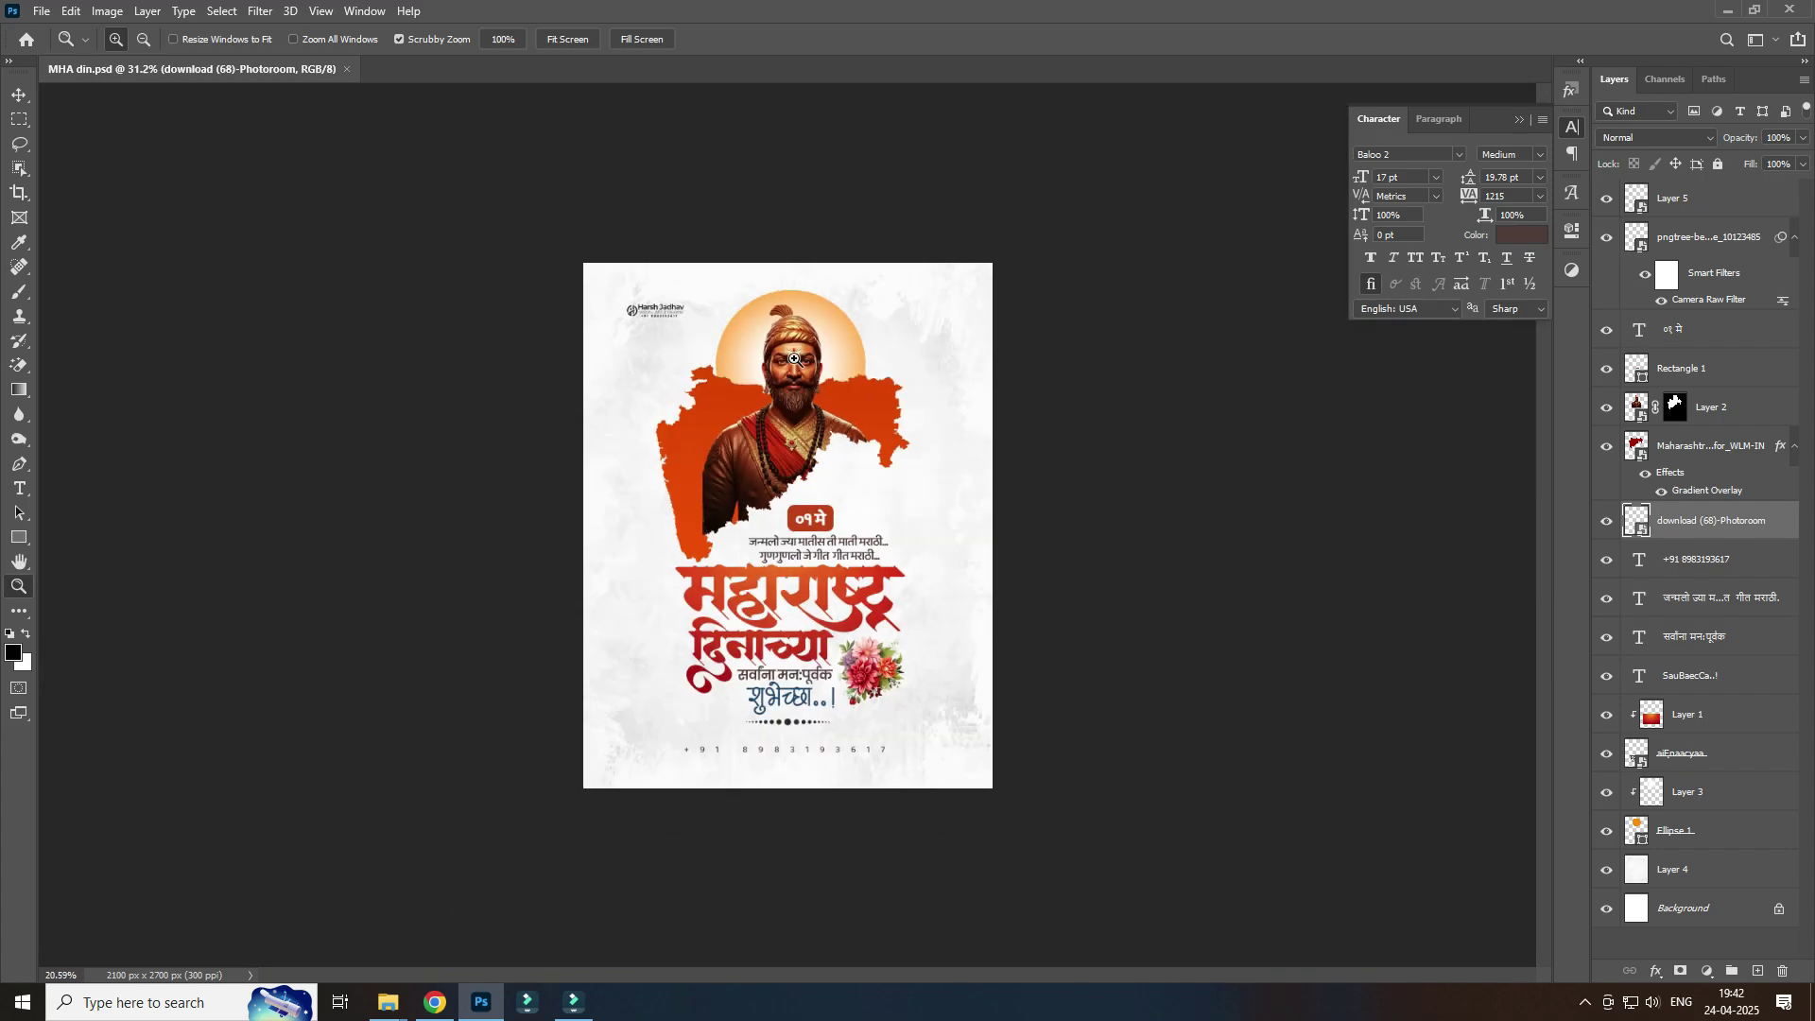
click(841, 385)
click(872, 412)
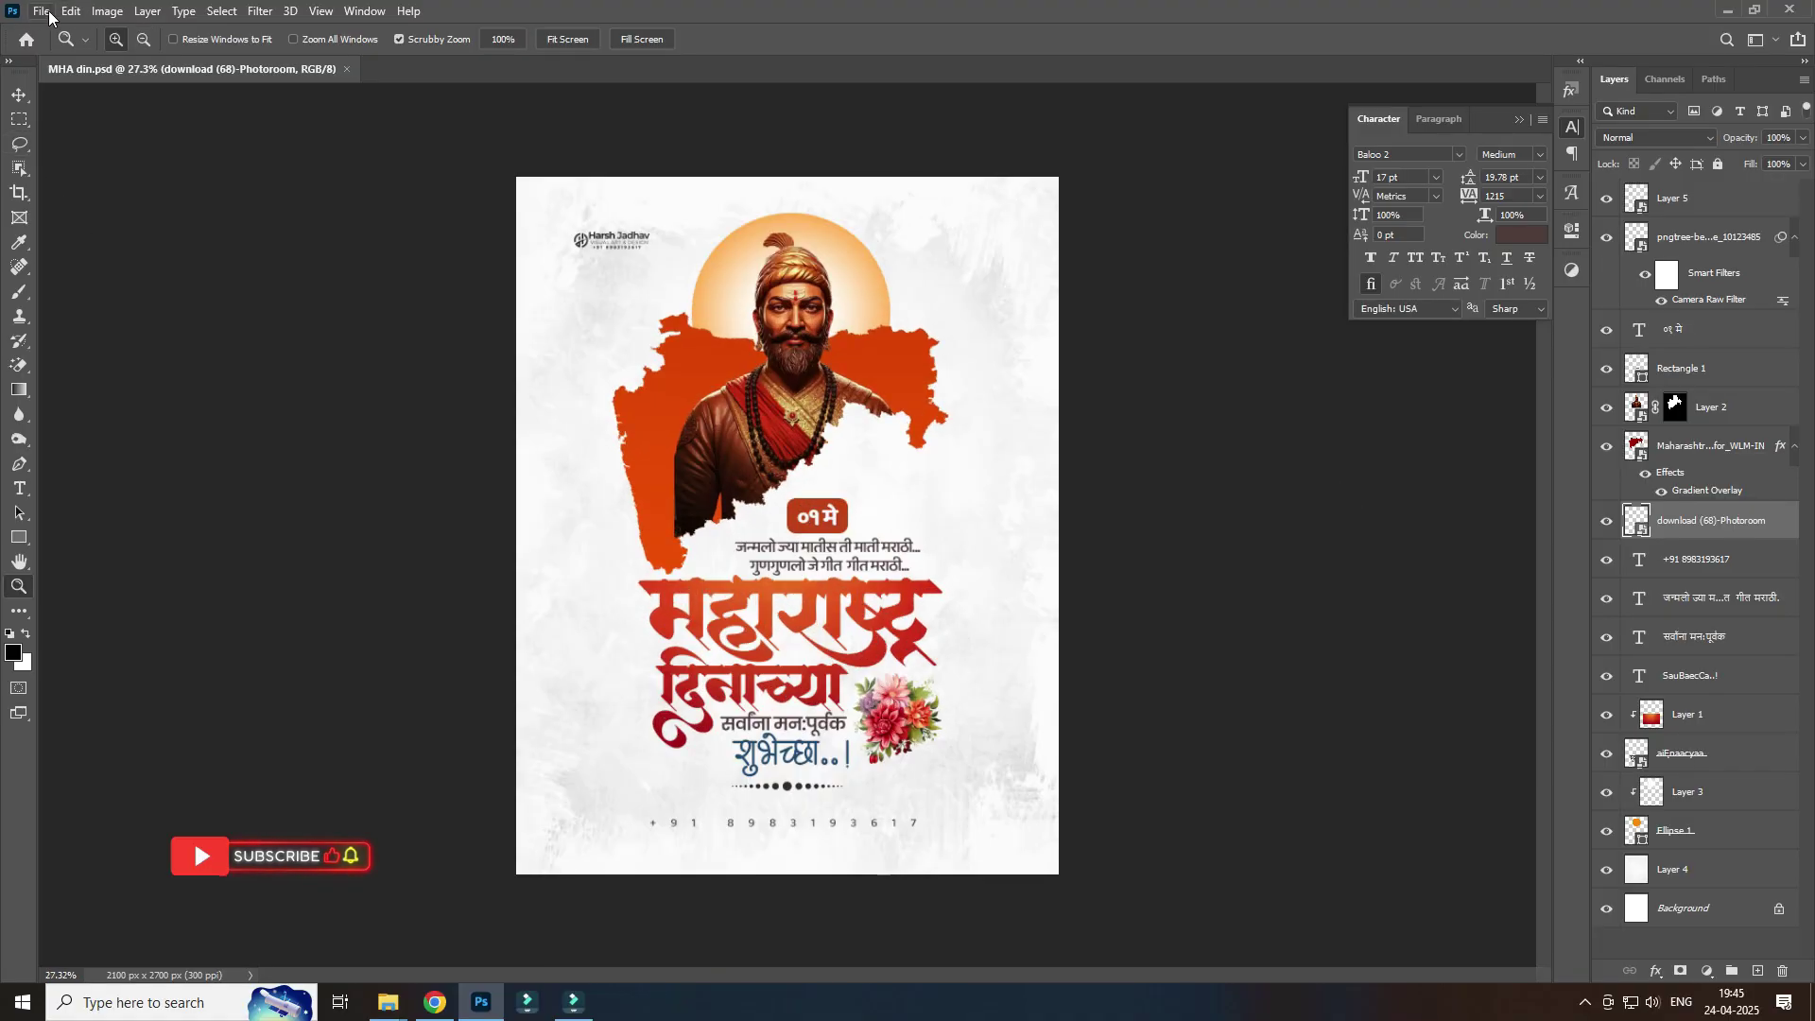
Step: Export the poster via Export As as a 100%-quality JPG at 3x scale, named MHA din
click(49, 15)
click(342, 303)
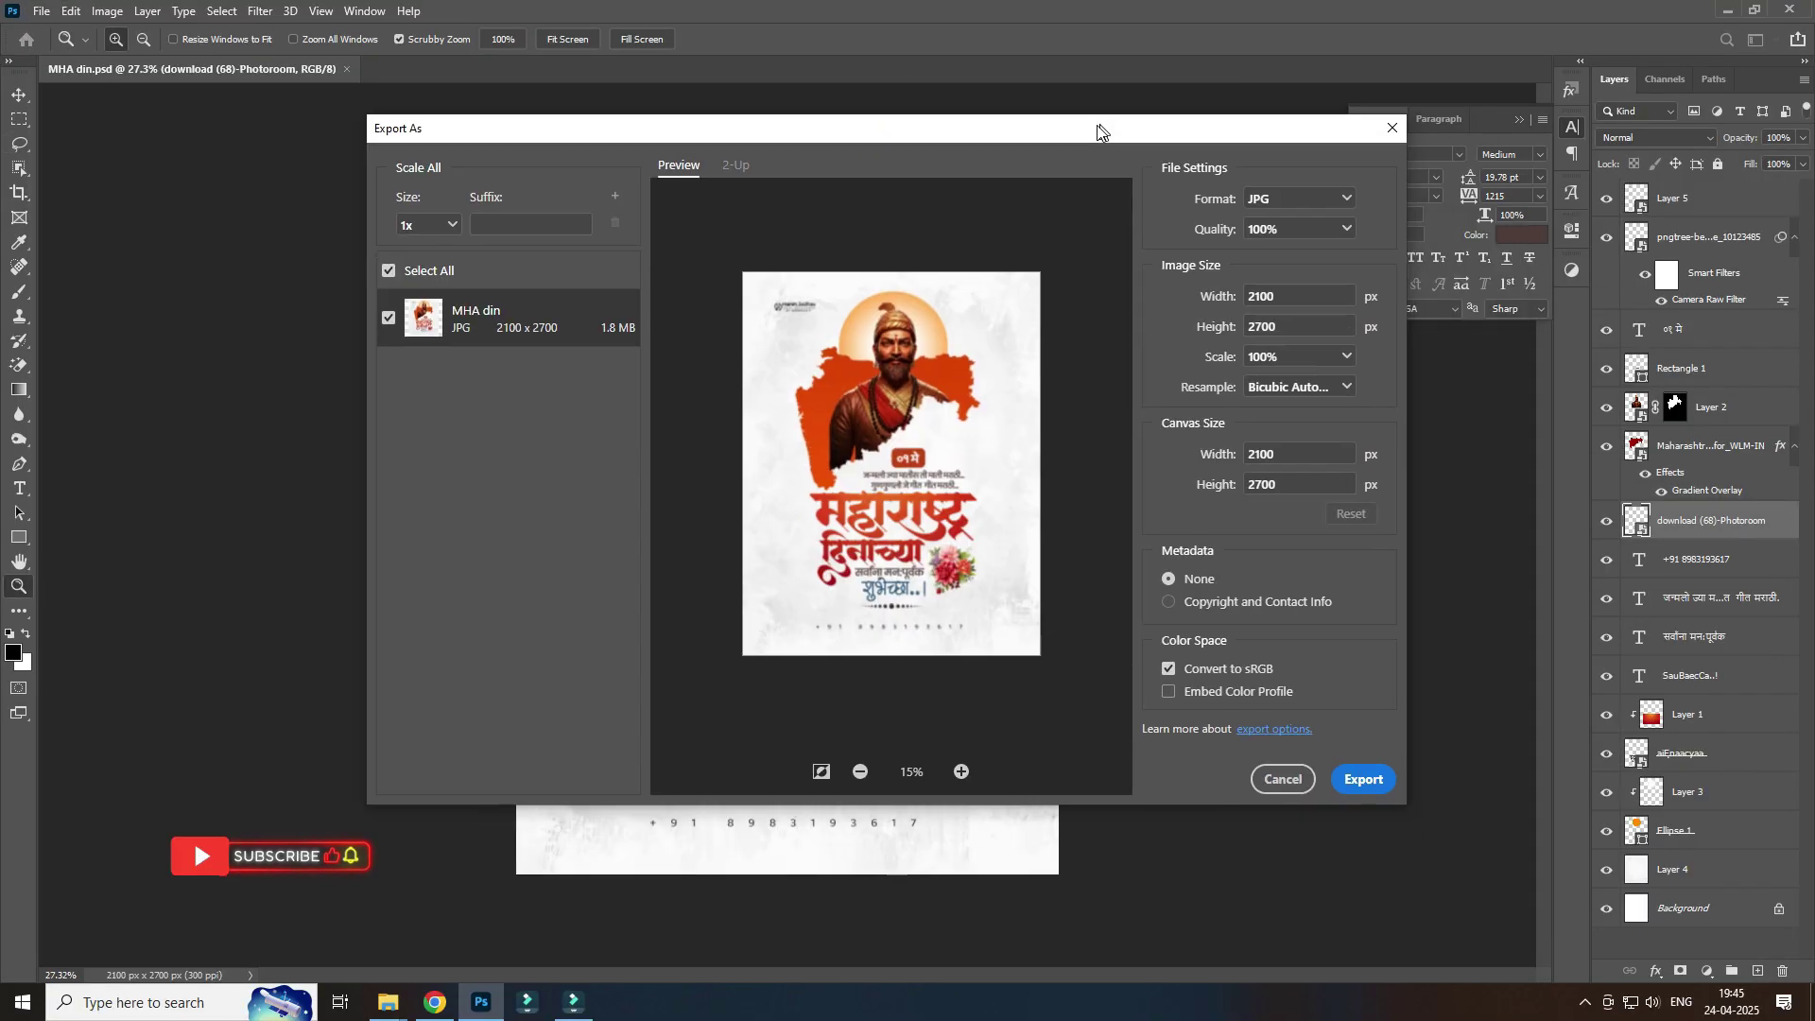
click(426, 225)
click(421, 400)
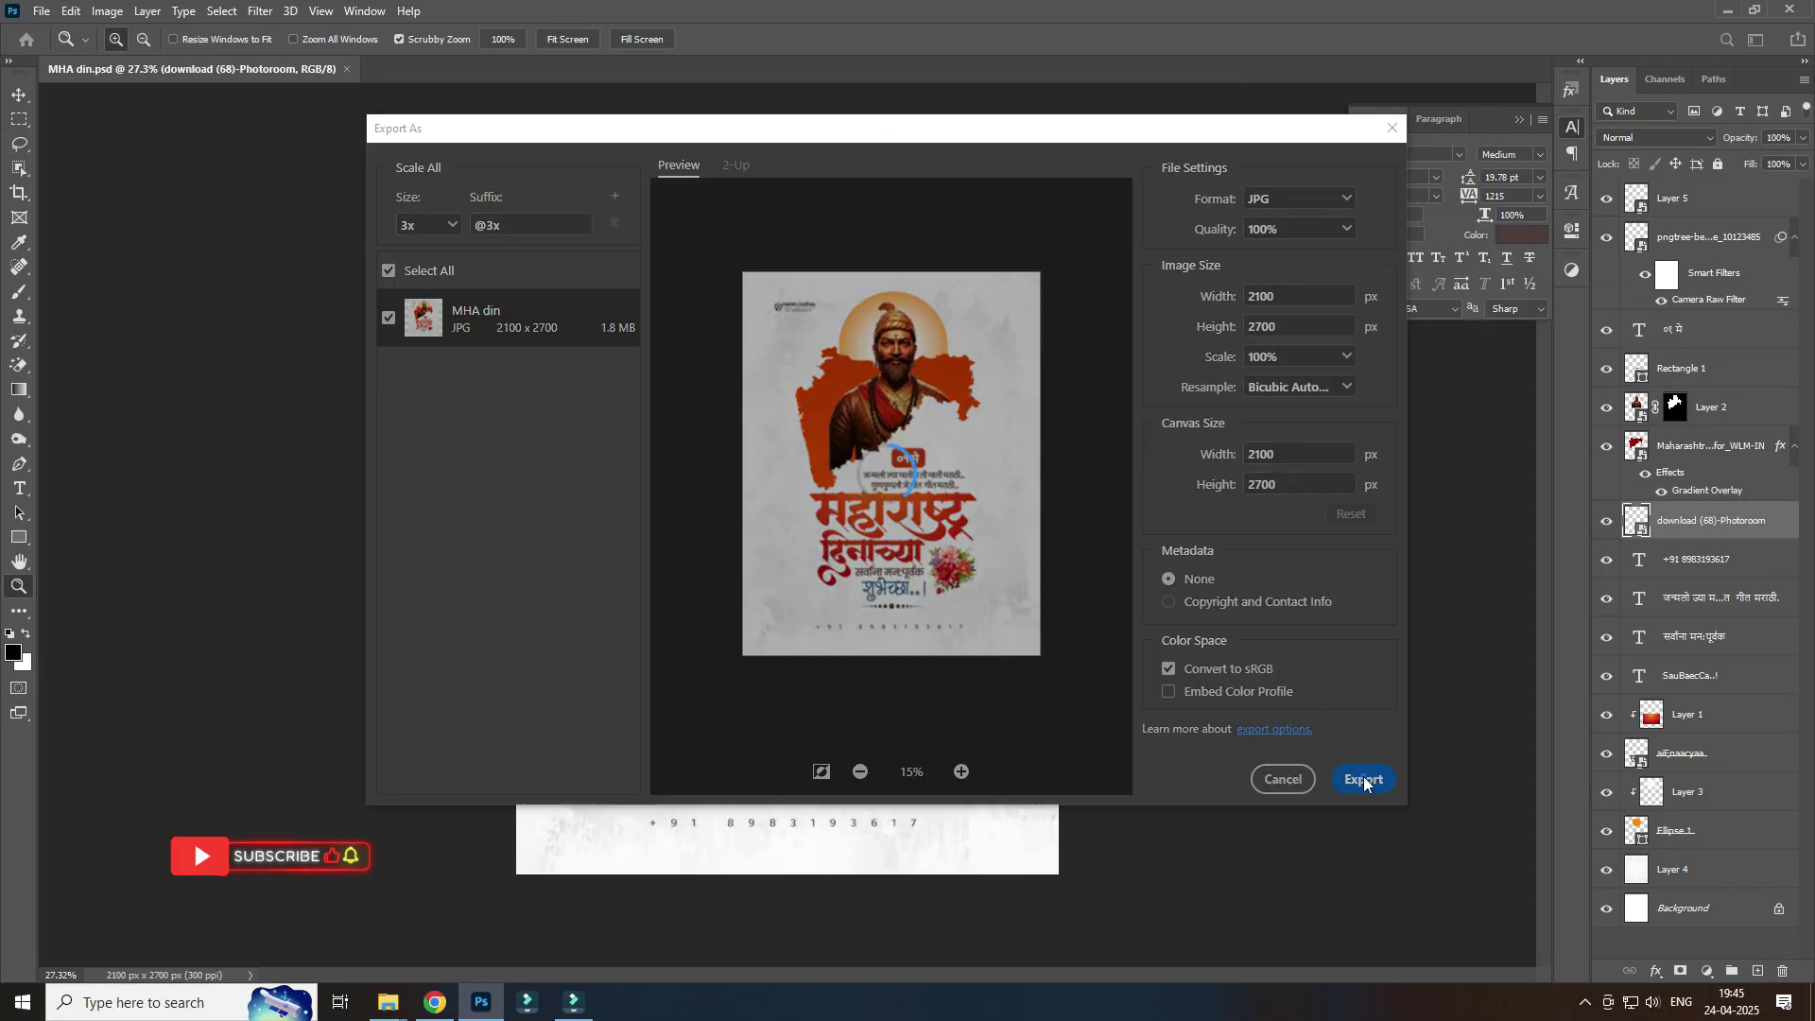
click(1363, 781)
key(Escape)
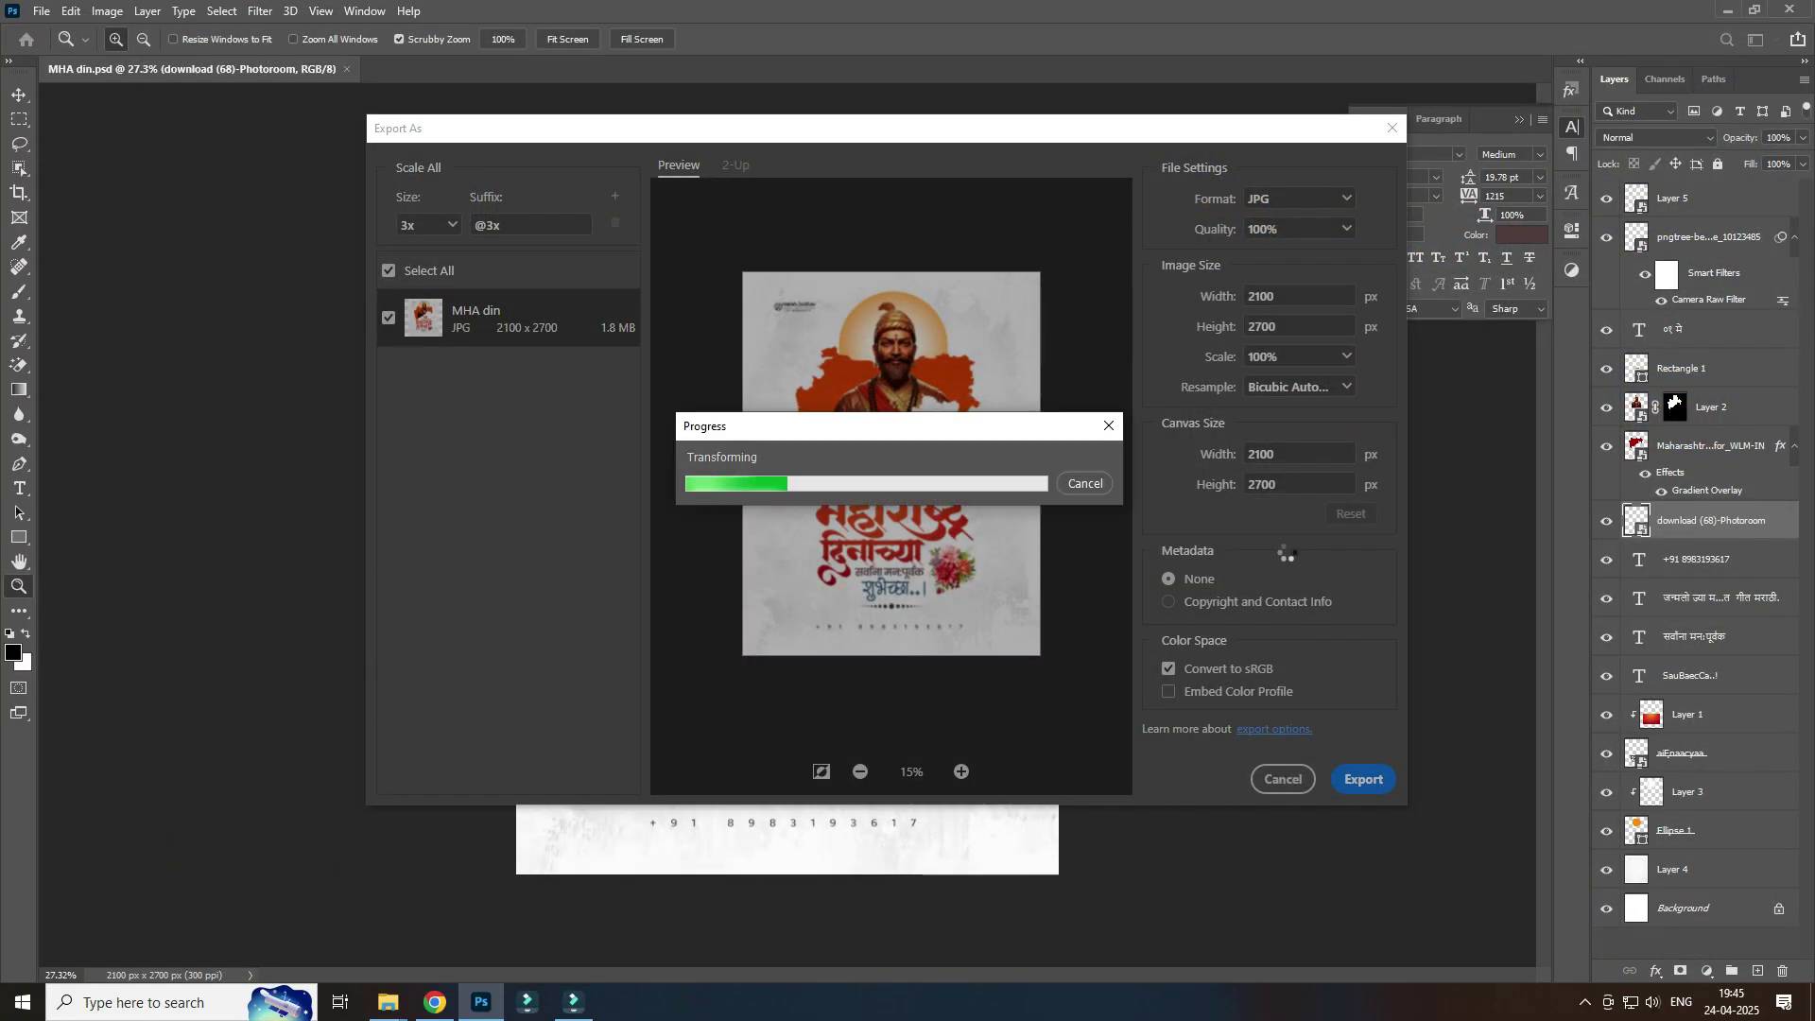